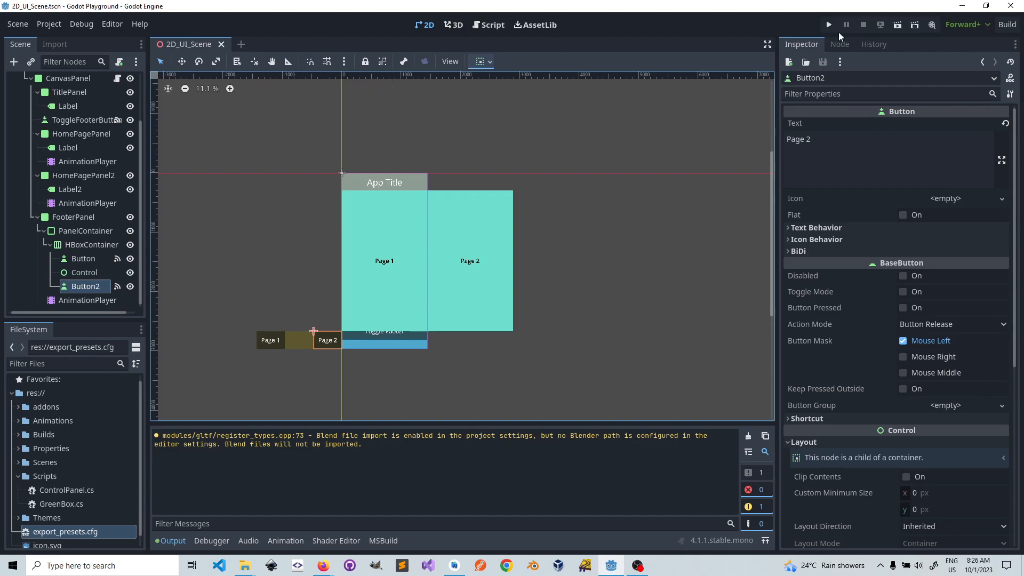
- Run the current scene, shrink the game window, bring up the footer to check its page buttons, and close the game
left_click(899, 25)
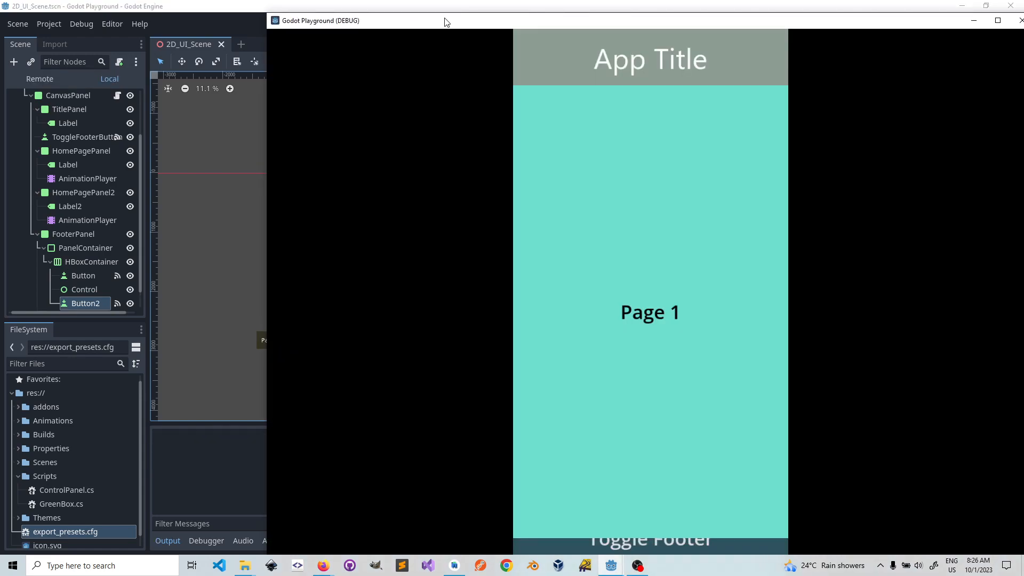
left_click_drag(447, 22, 378, 21)
left_click_drag(196, 11, 306, 32)
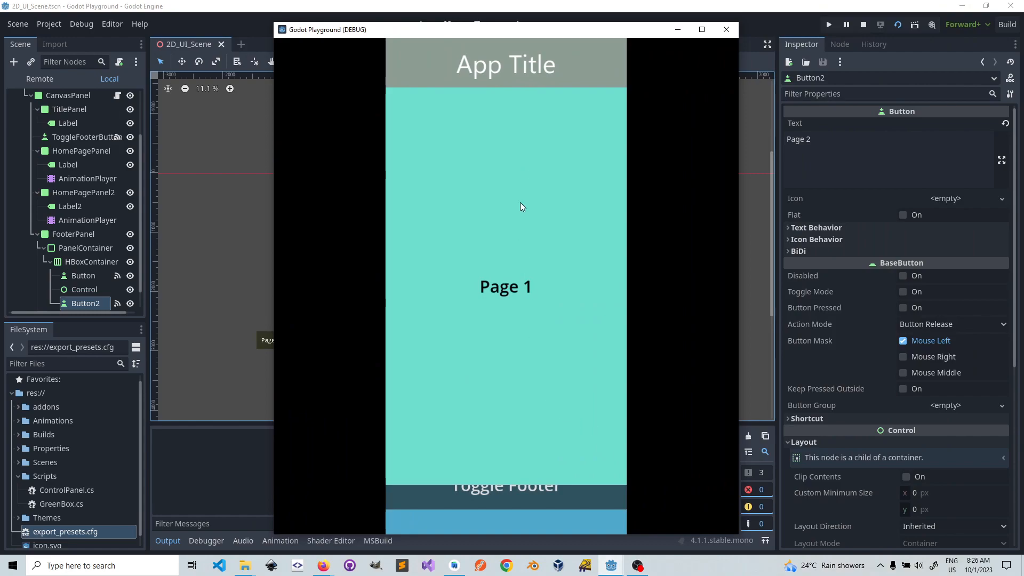
left_click(472, 508)
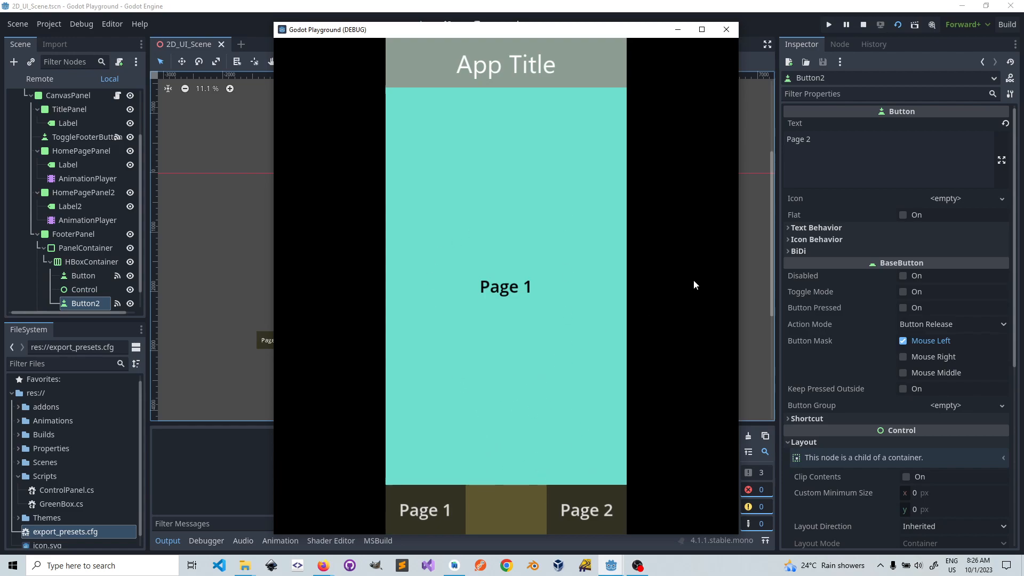
left_click(726, 29)
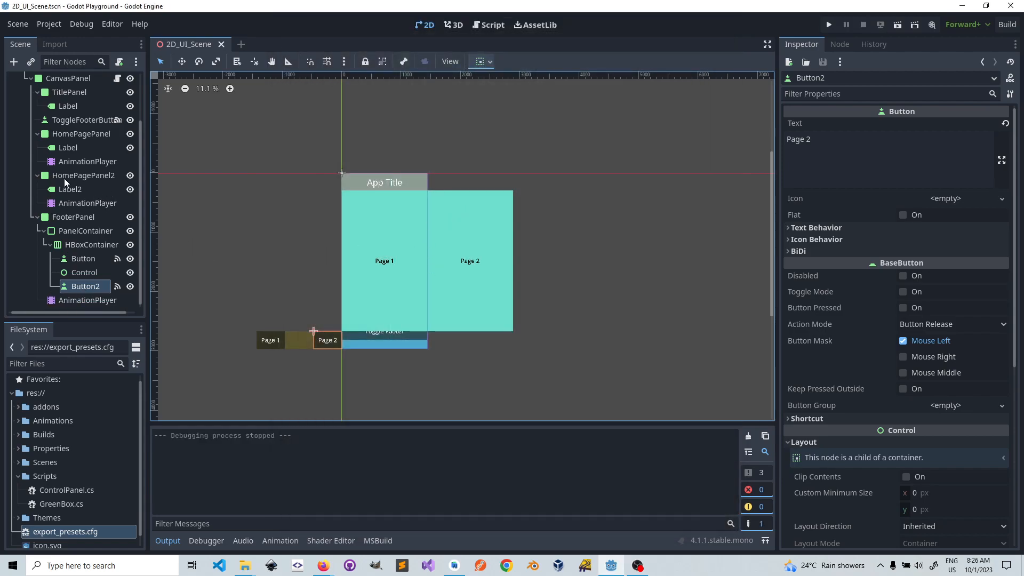
- Set HomePagePanel's left anchor point to -1 and its right anchor point to 0
scroll(64, 182, "up", 3)
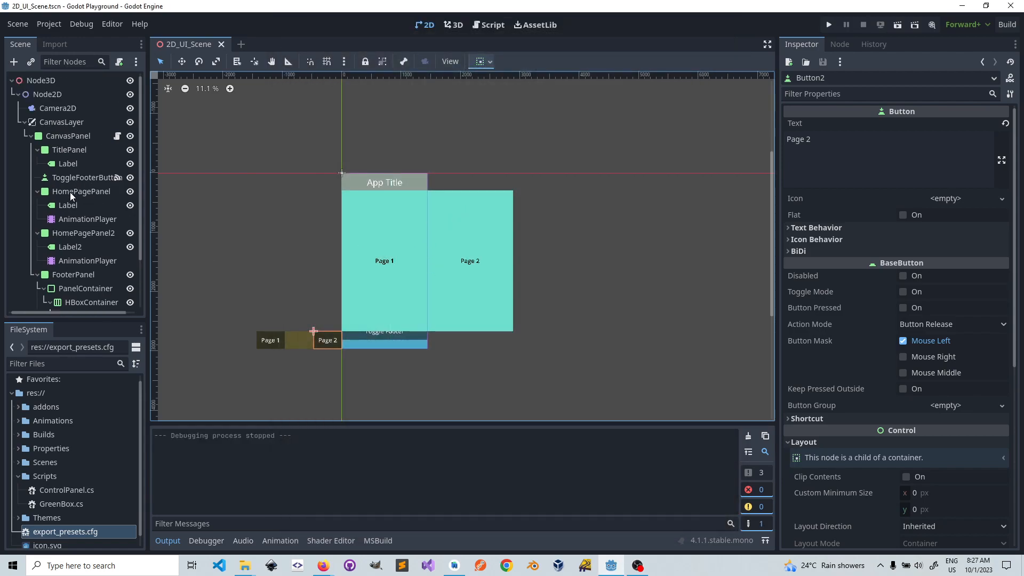
scroll(78, 243, "down", 3)
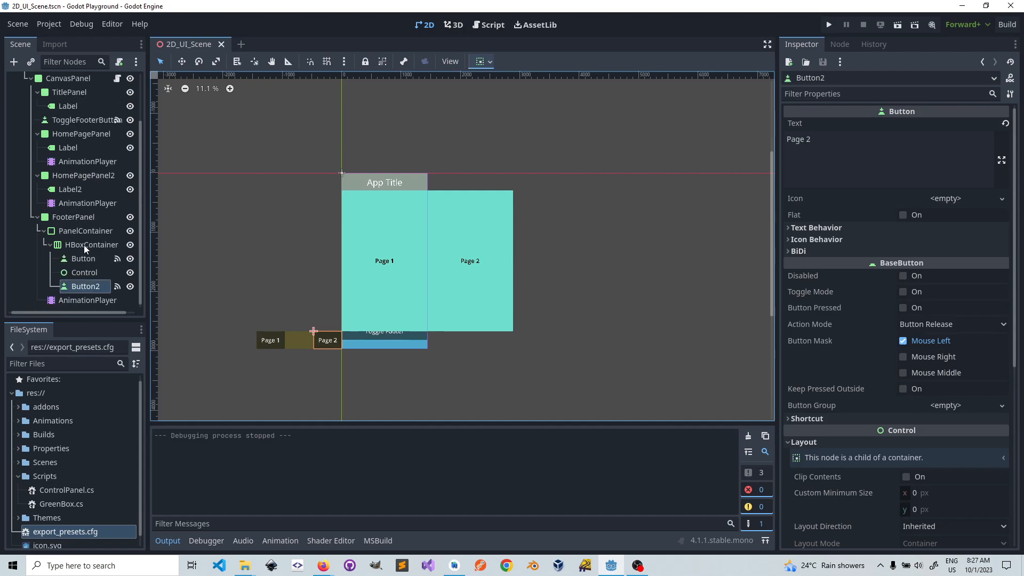
scroll(78, 232, "up", 3)
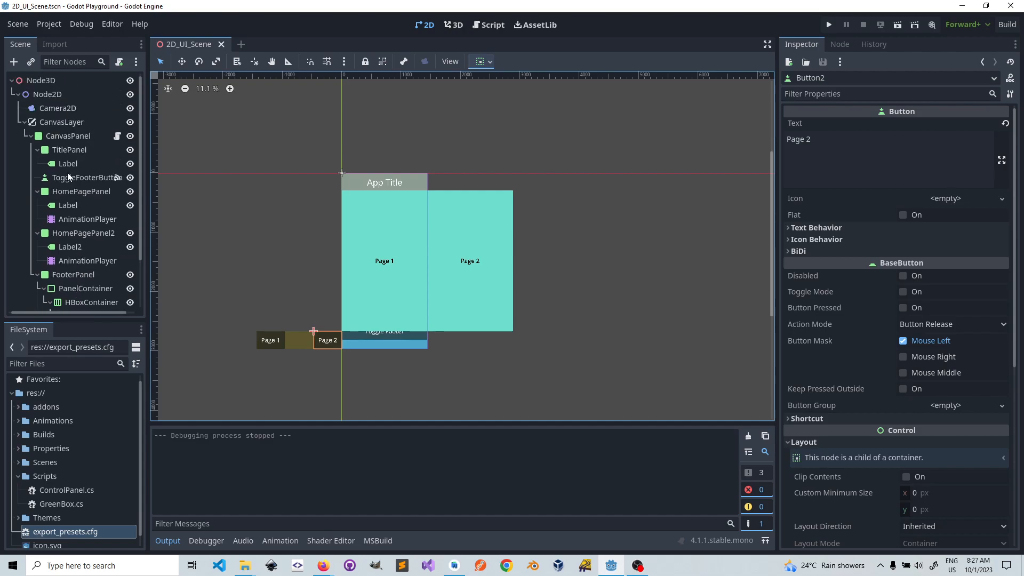
left_click(71, 193)
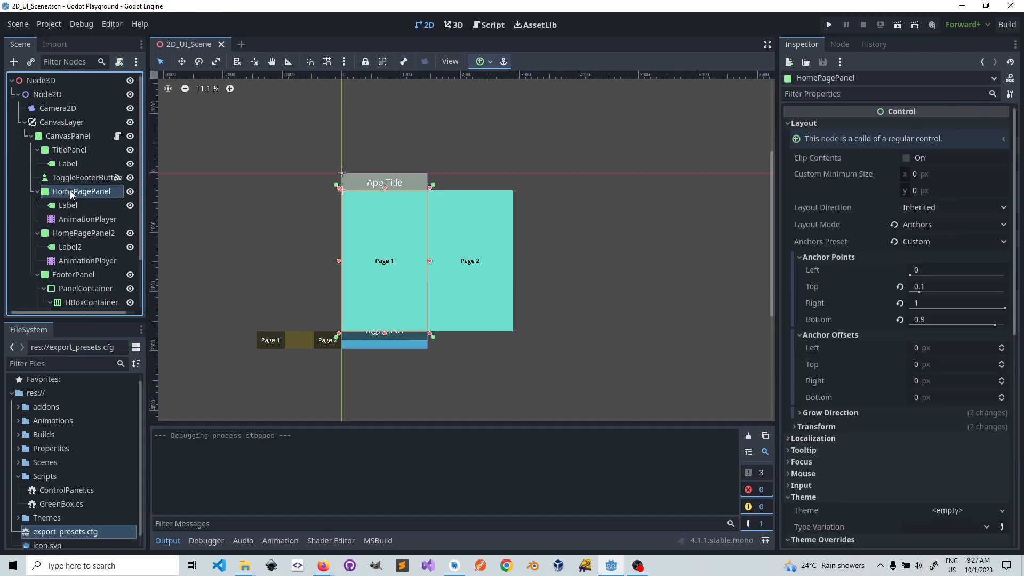
left_click(917, 272)
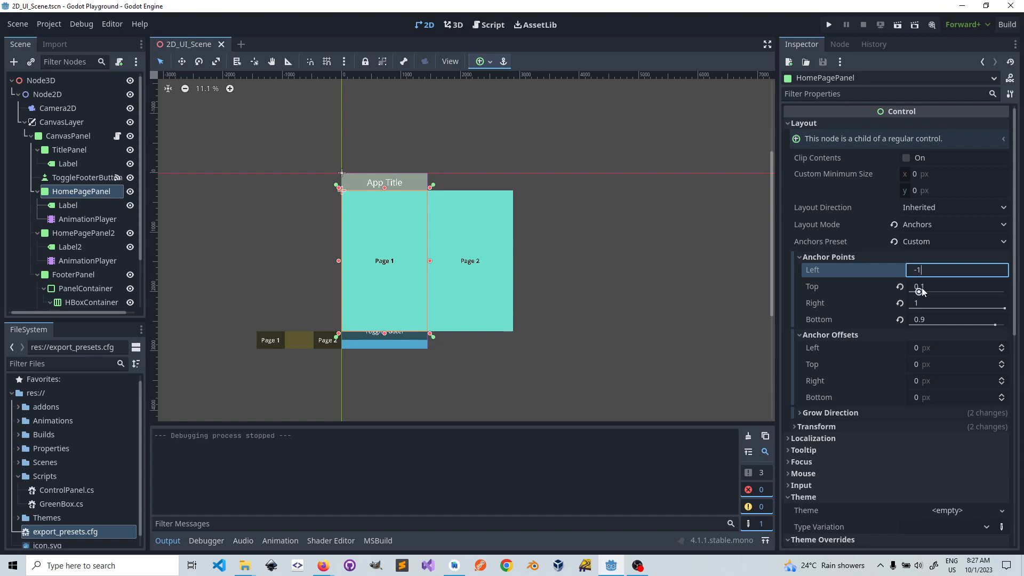
left_click(951, 303)
type("0")
key("Return")
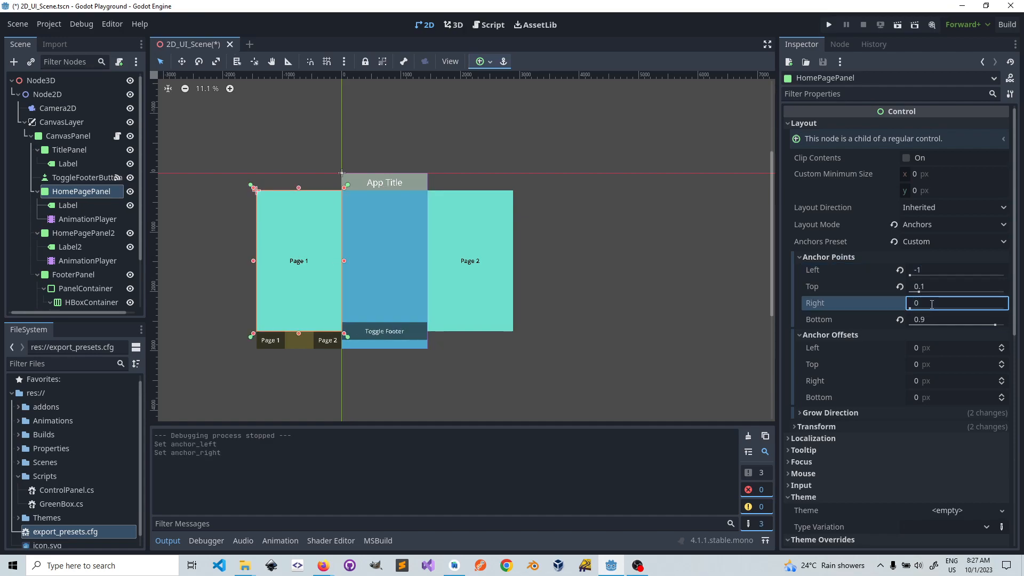
- Save the scene and run it to check where Page 1 starts, resizing the game window and closing it
left_click(19, 25)
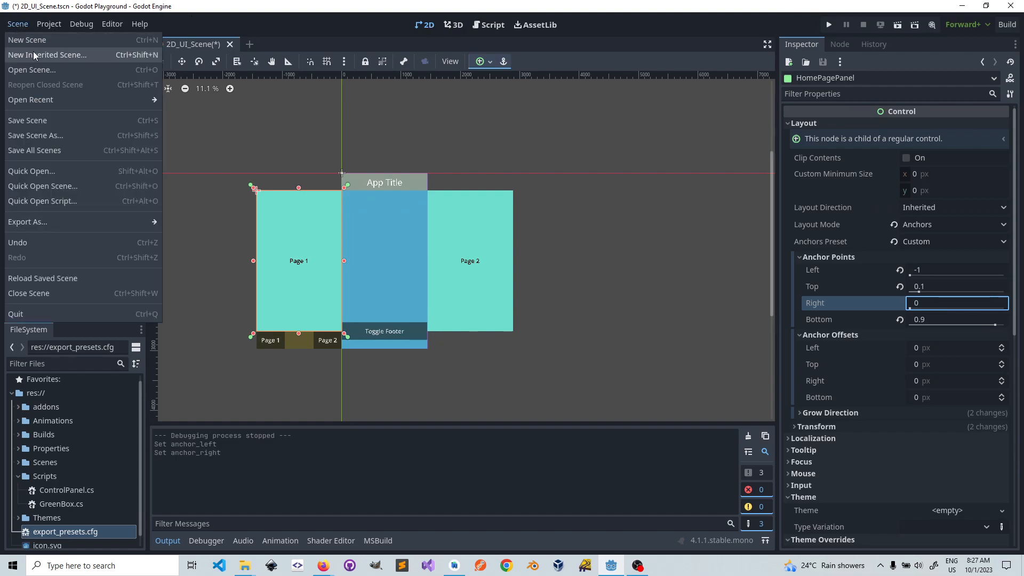
left_click(30, 121)
left_click(897, 25)
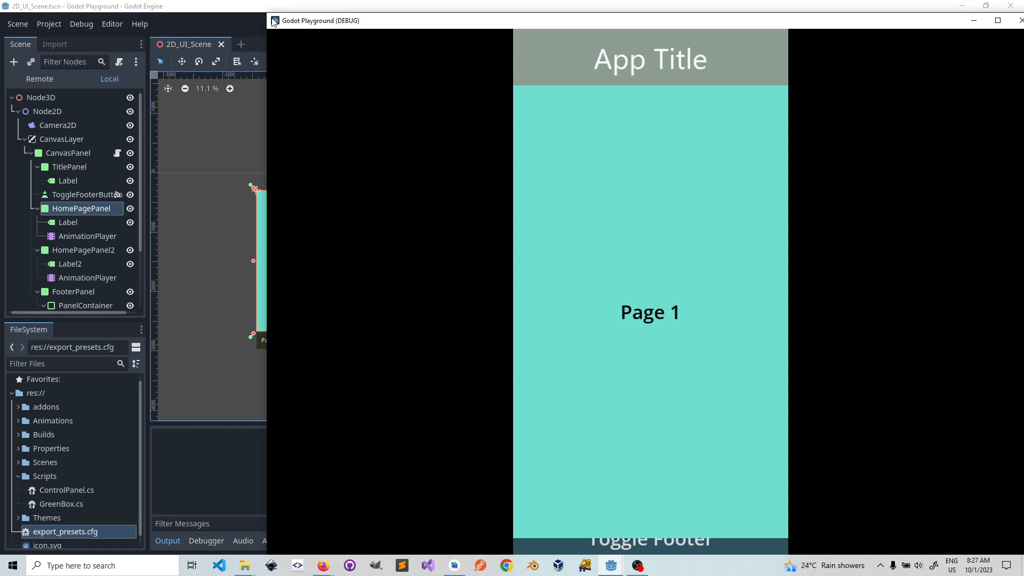
left_click_drag(267, 12, 370, 121)
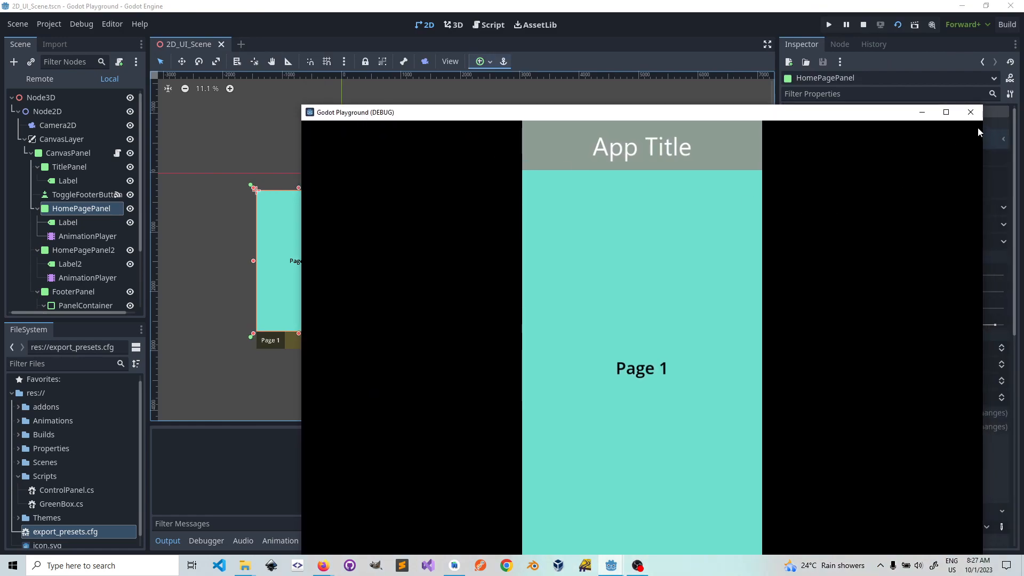
left_click(967, 117)
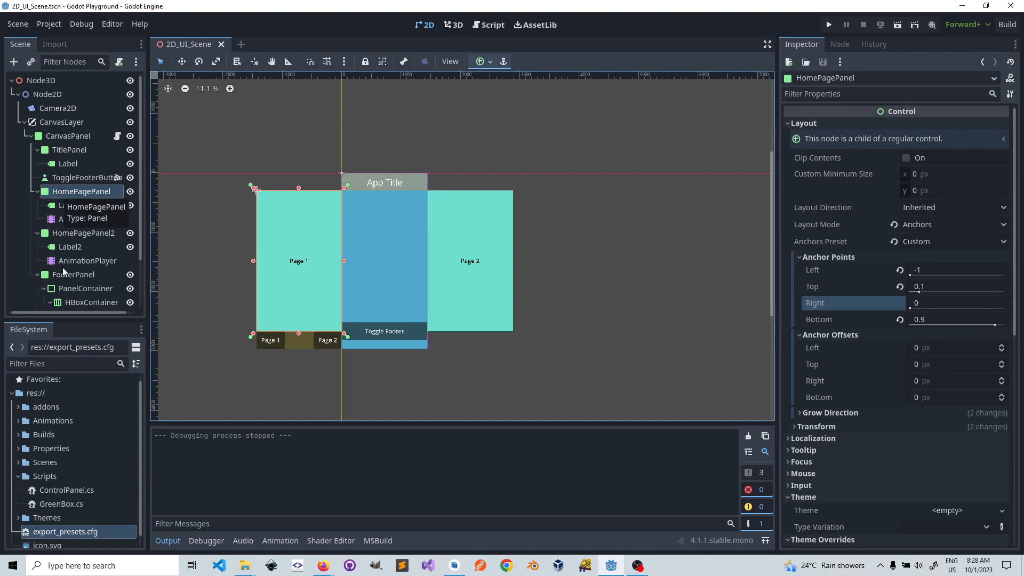
- Open the AnimationPlayer under HomePagePanel, view its list of animations, and choose RESET
scroll(67, 201, "down", 3)
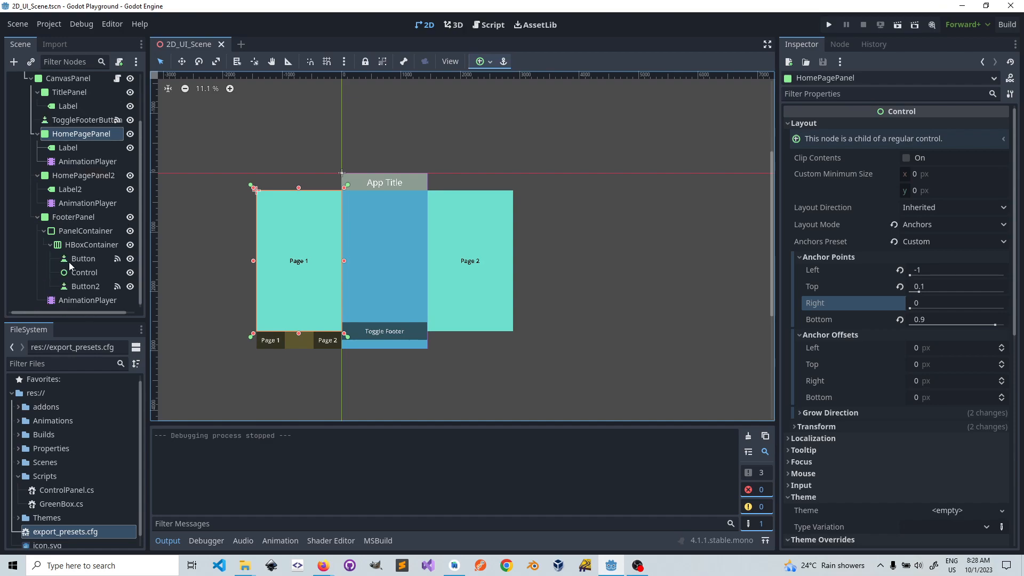
left_click(74, 163)
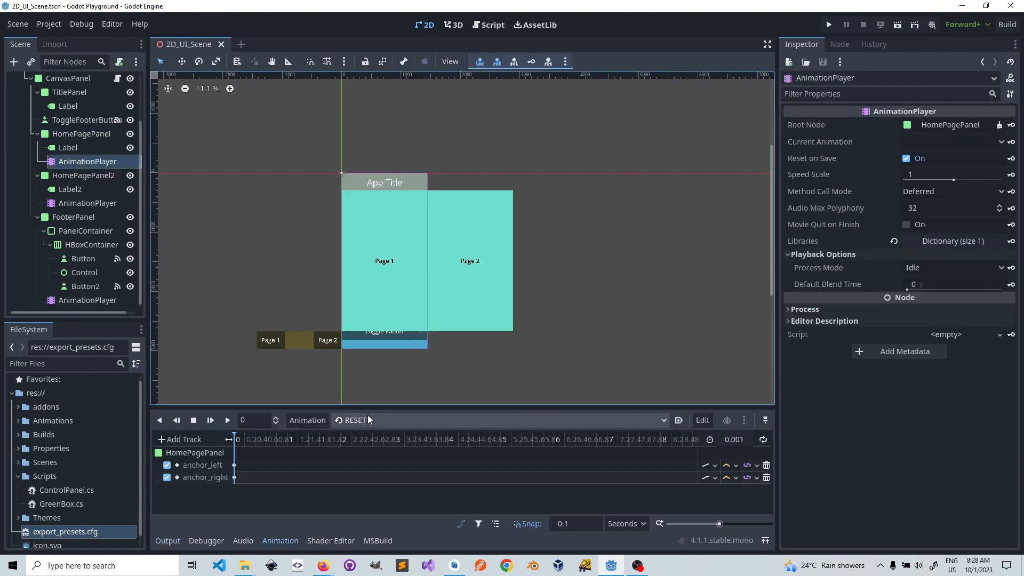
left_click(665, 420)
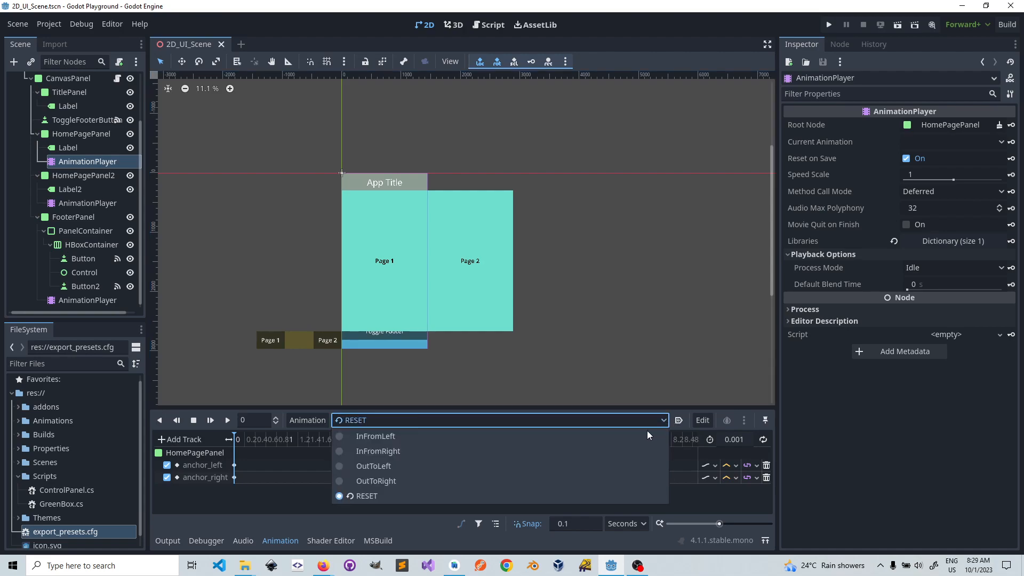
left_click(366, 501)
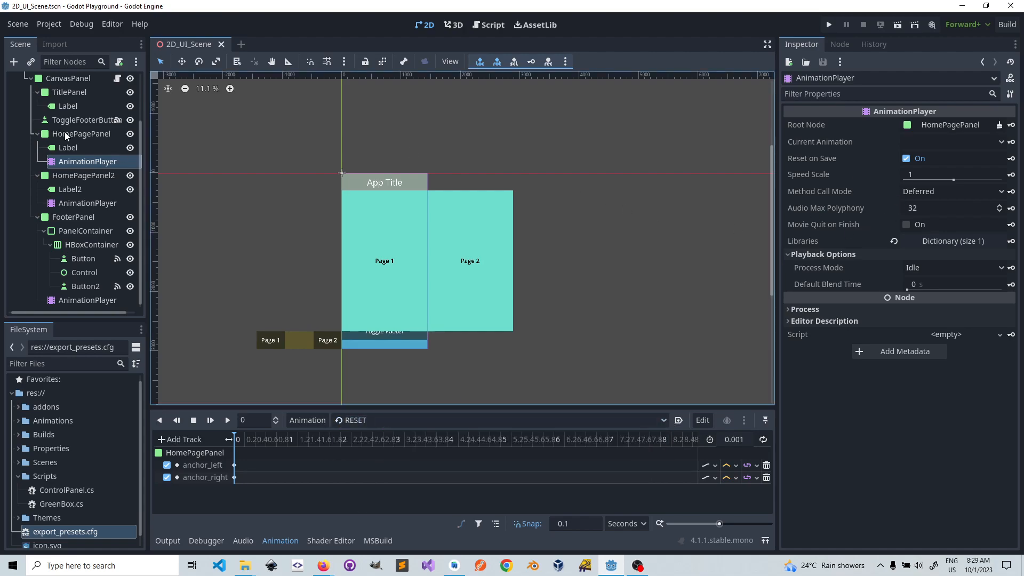
- With the RESET animation active, give HomePagePanel a left anchor of -1 and a right anchor of 0
left_click(68, 134)
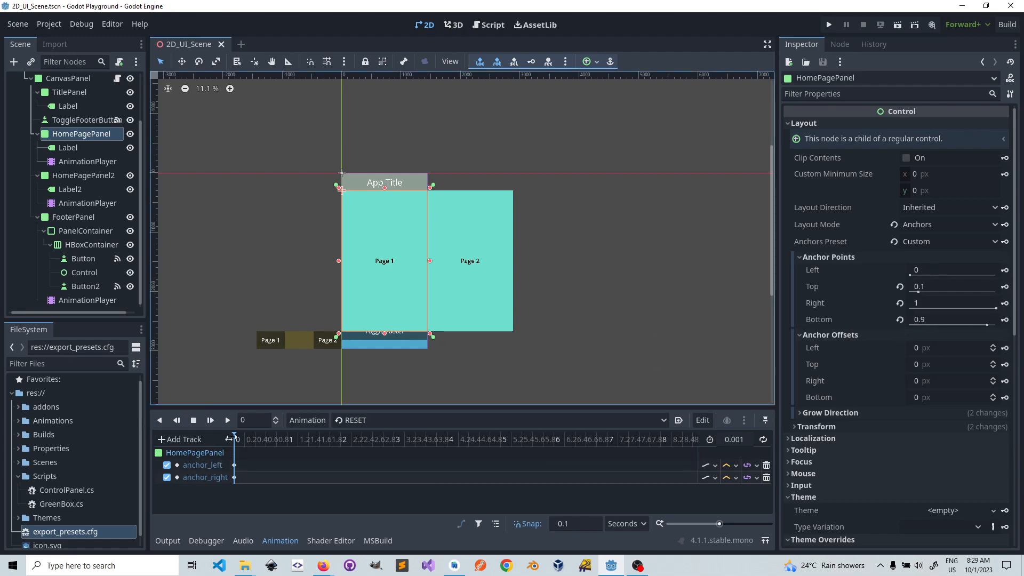
left_click(912, 270)
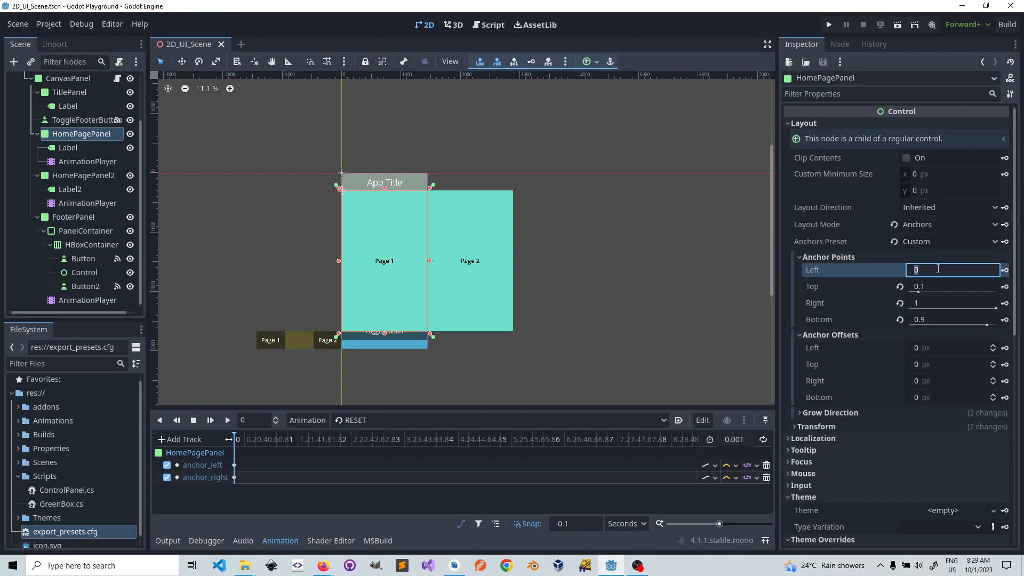
type("-1")
left_click(926, 304)
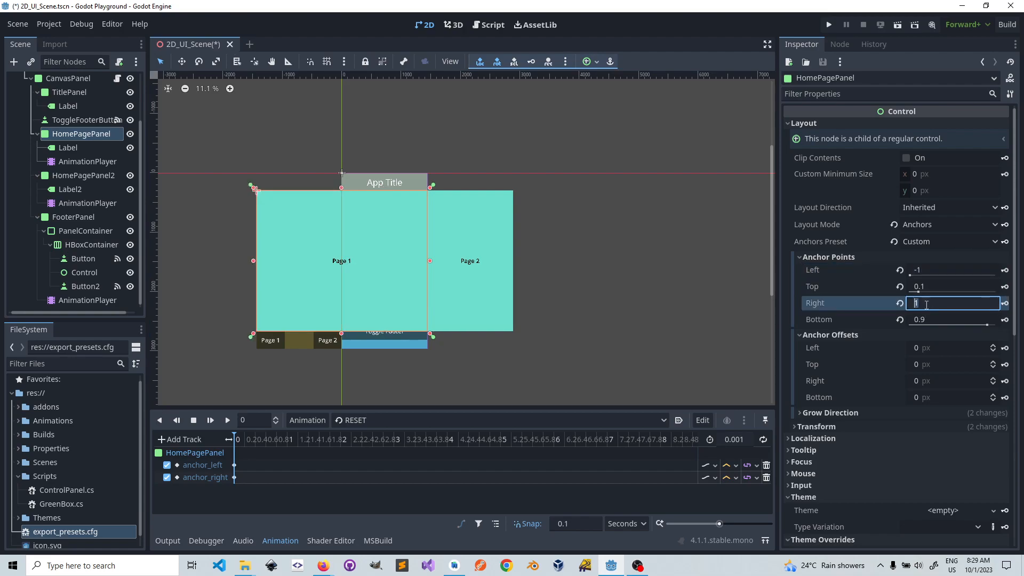
type("0")
key("Return")
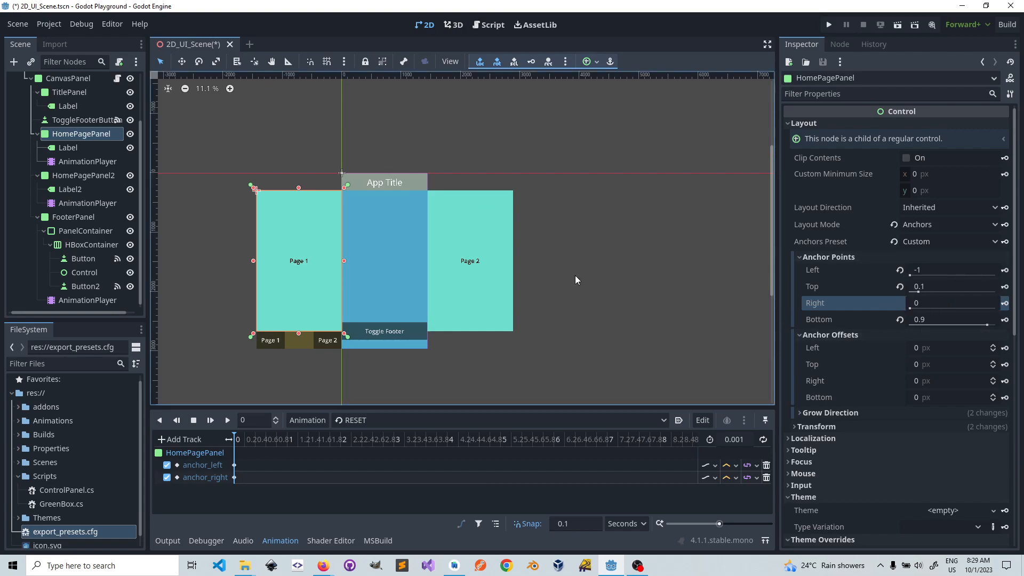
- Run the current scene, shrink and reposition the game window, and test the Toggle Footer button
left_click(899, 25)
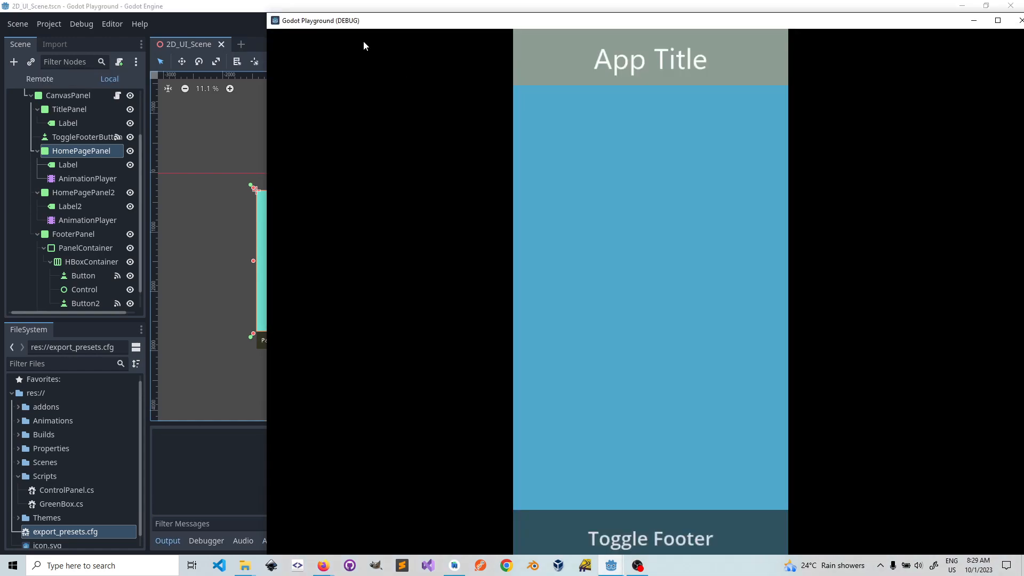
left_click_drag(264, 10, 349, 20)
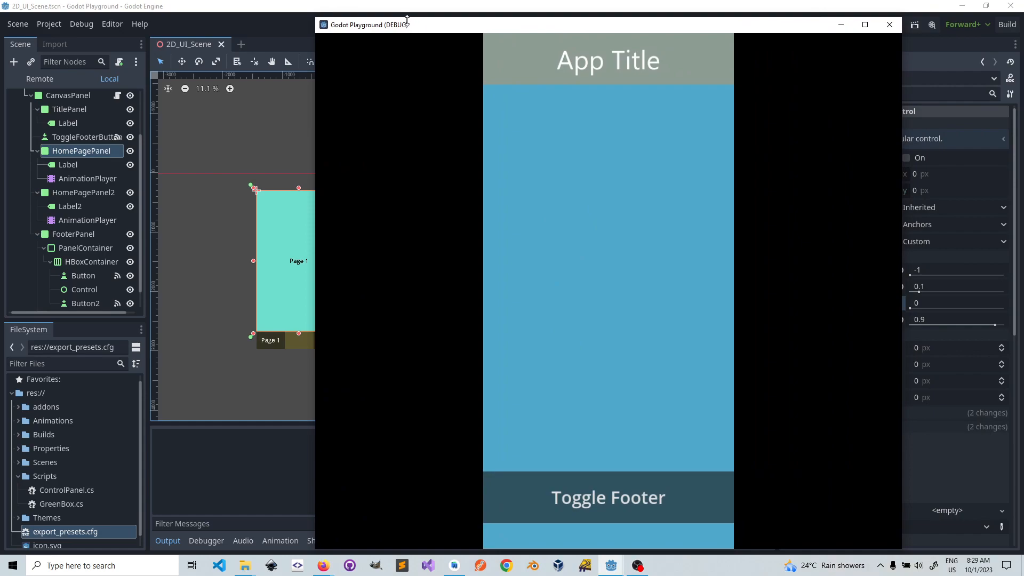
left_click_drag(411, 18, 374, 31)
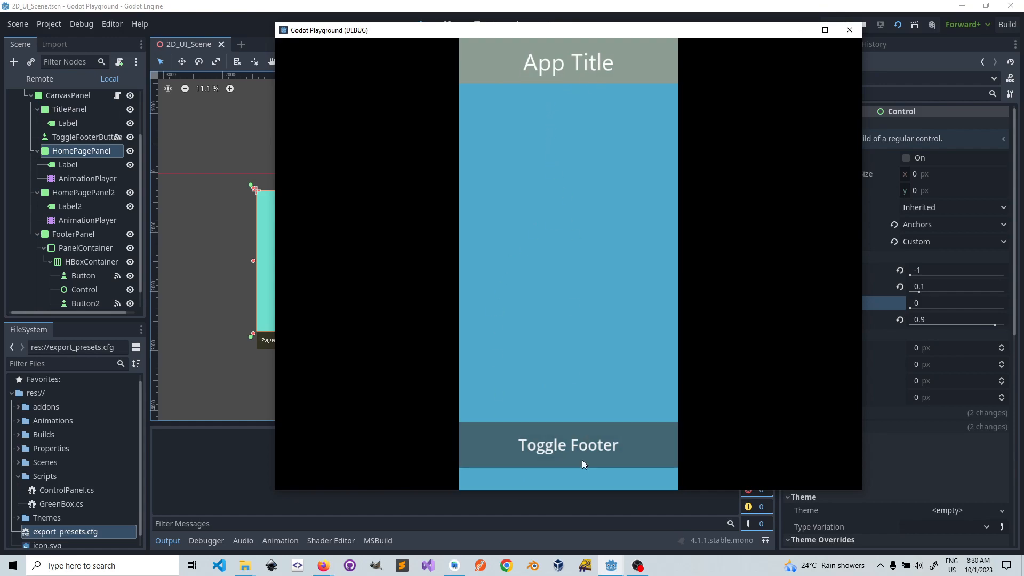
left_click(549, 445)
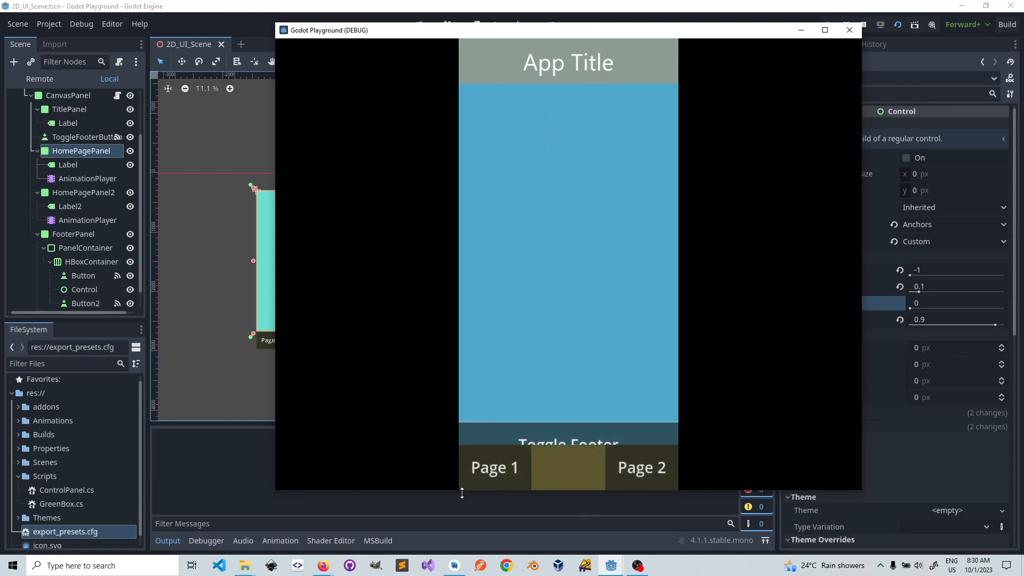
left_click(559, 433)
left_click(547, 434)
- Test the footer's Page 1 and Page 2 buttons, hide the footer, and close the game
left_click(500, 472)
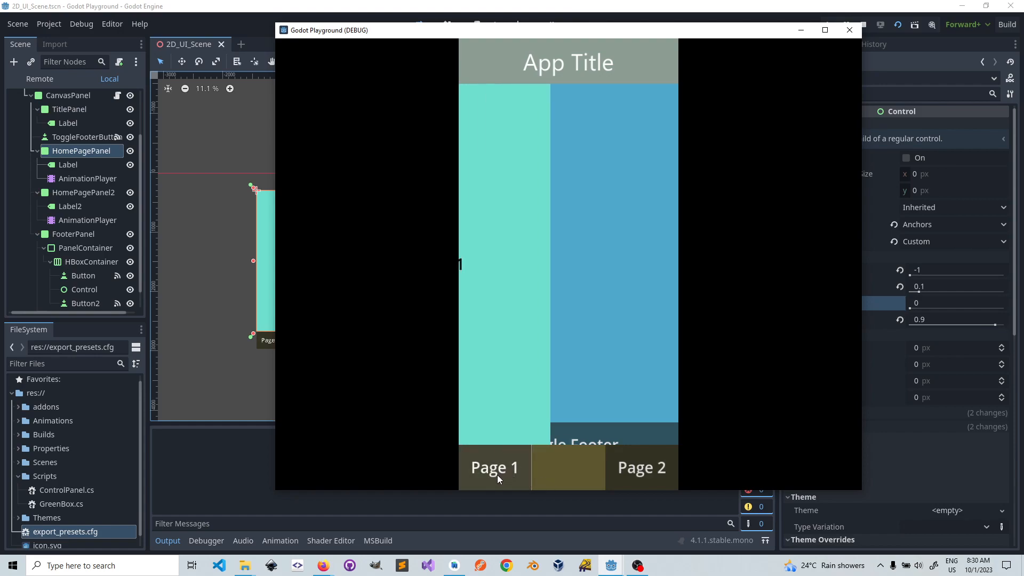
left_click(497, 476)
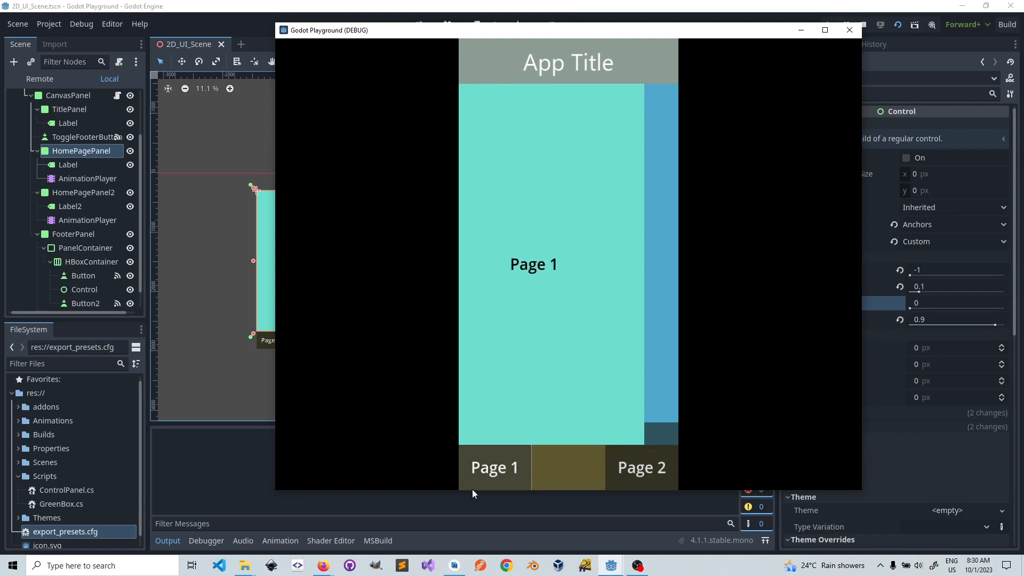
left_click(637, 478)
left_click(639, 473)
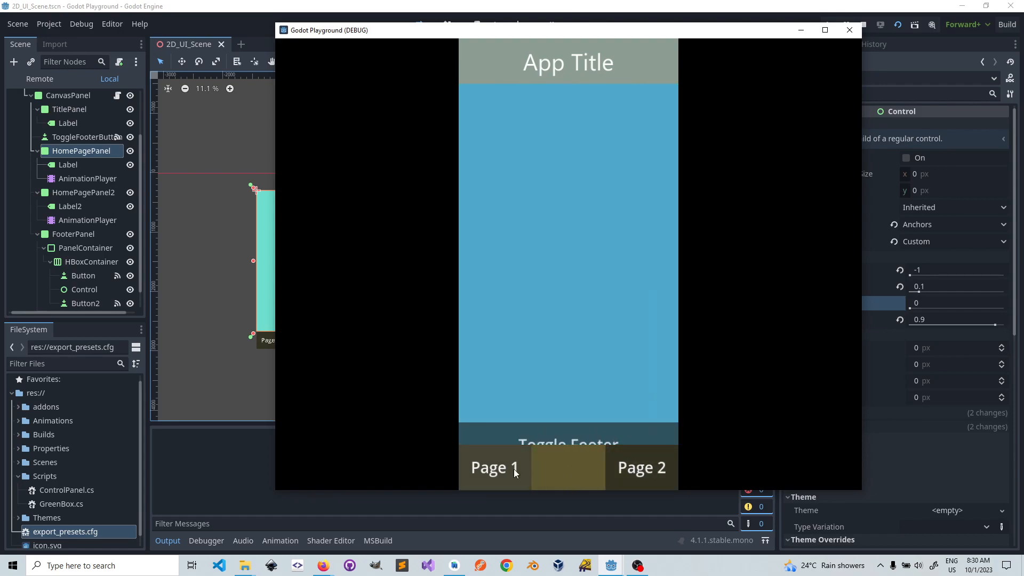
left_click(602, 432)
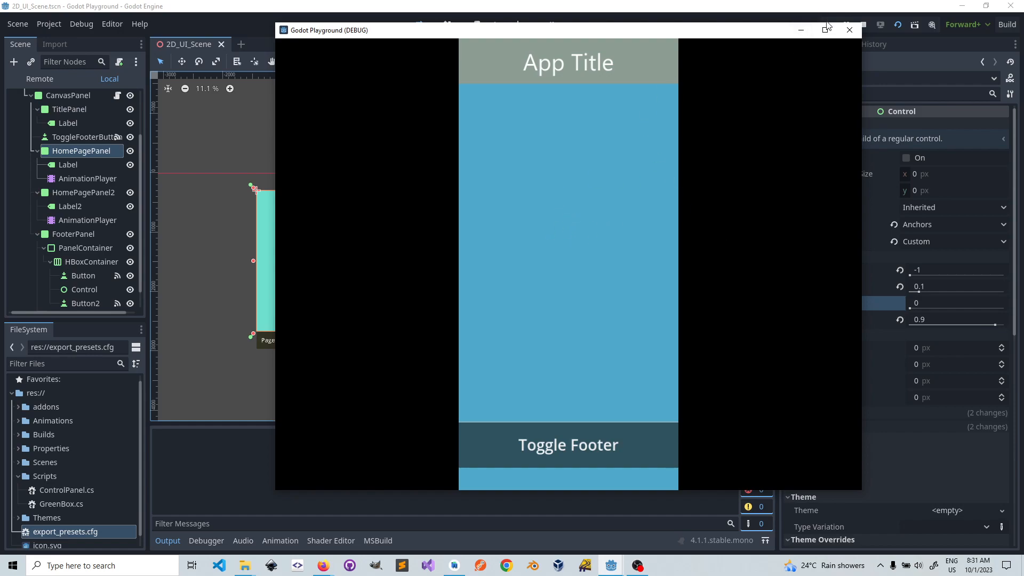
left_click(850, 30)
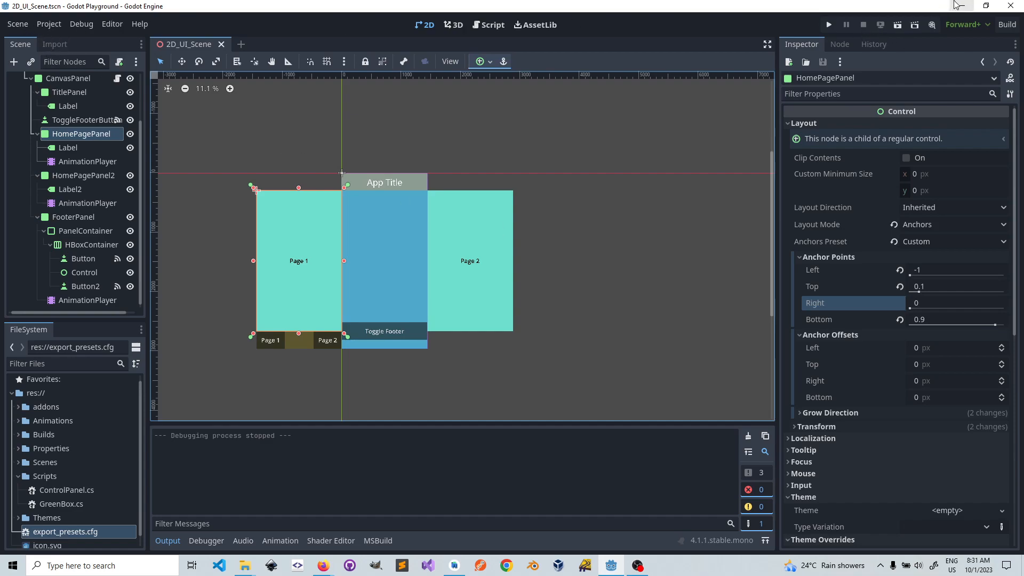
- Quit the Godot Playground project and relaunch Godot to its Project Manager
left_click(18, 24)
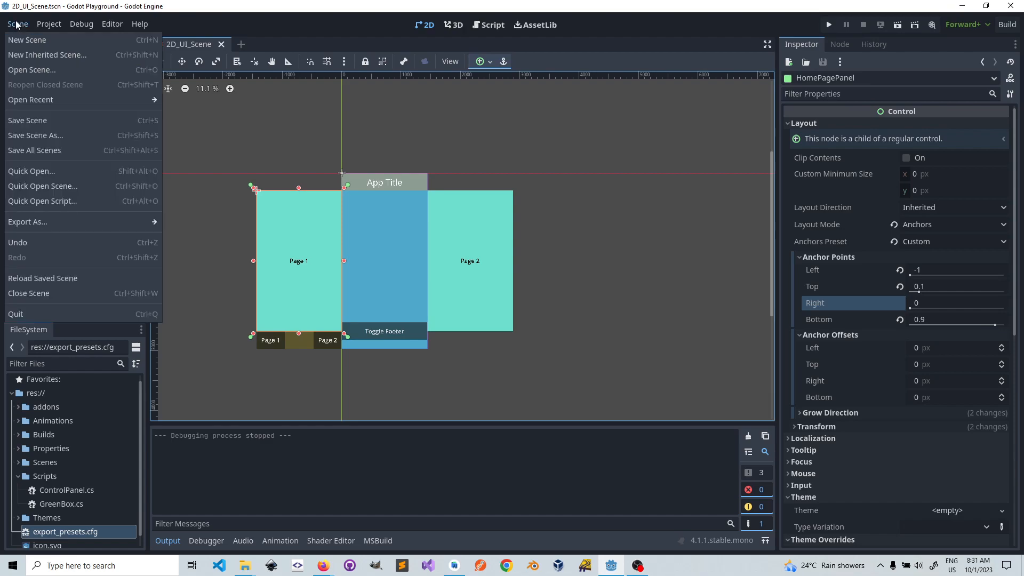
left_click(30, 318)
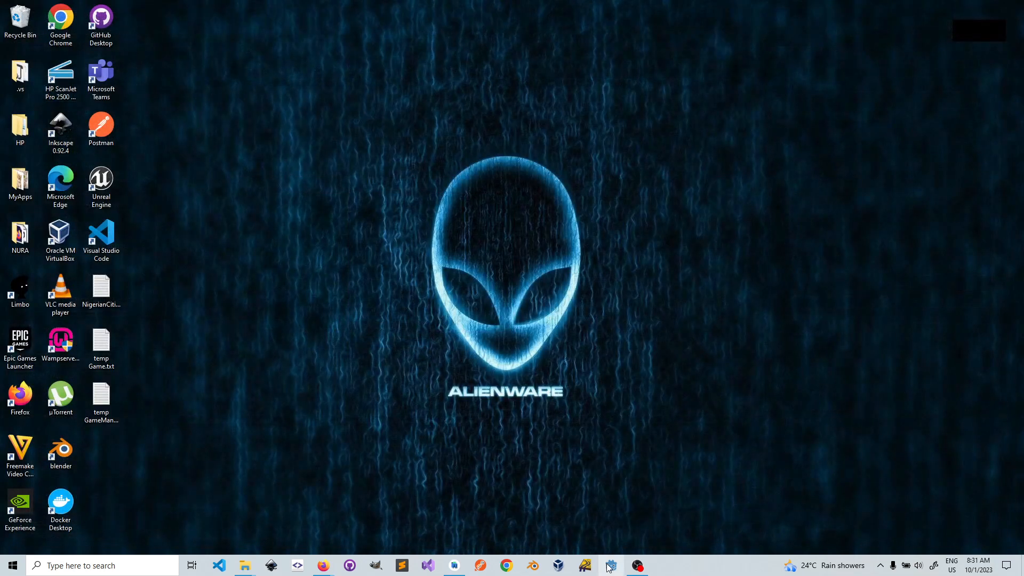
left_click(611, 565)
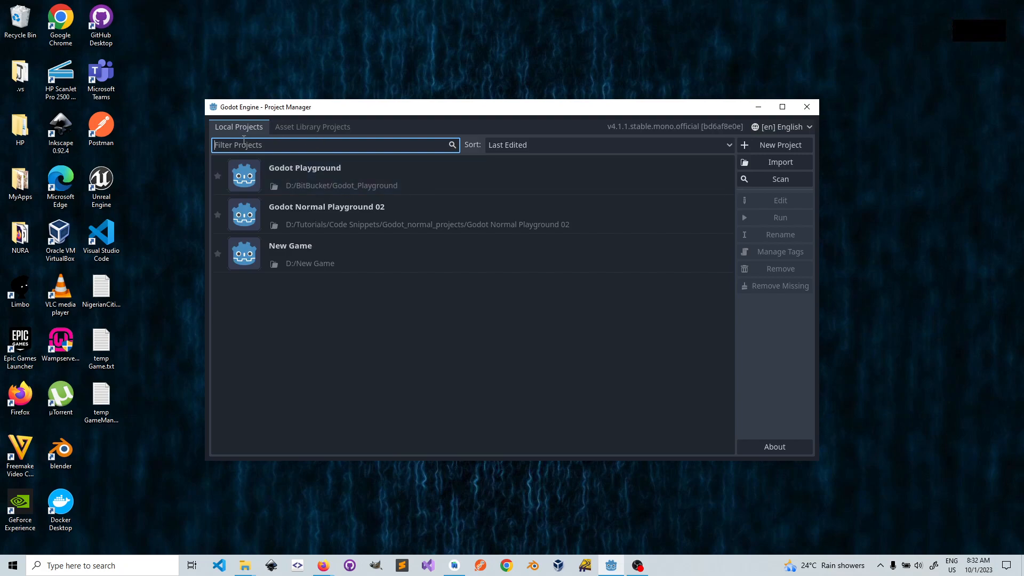
- Start a new project and create a folder named Godot Tutorials inside D:/Tutorials as its project path
left_click(778, 146)
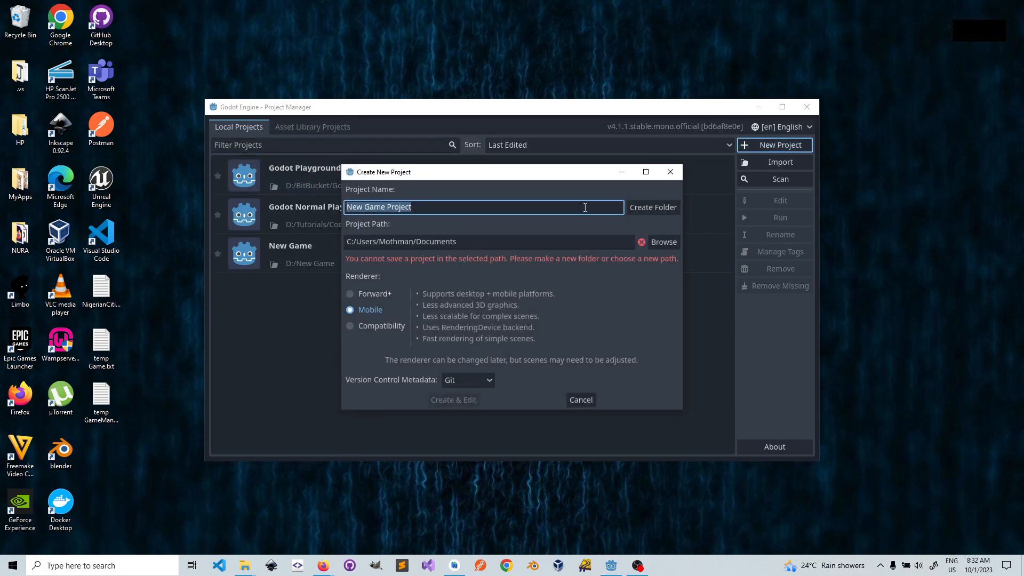
left_click(651, 243)
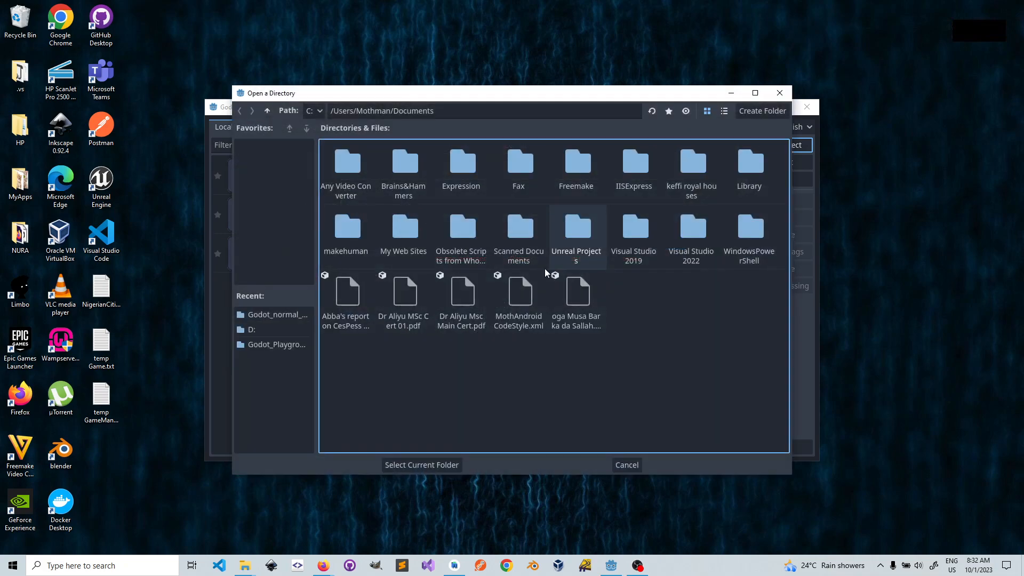
left_click(255, 330)
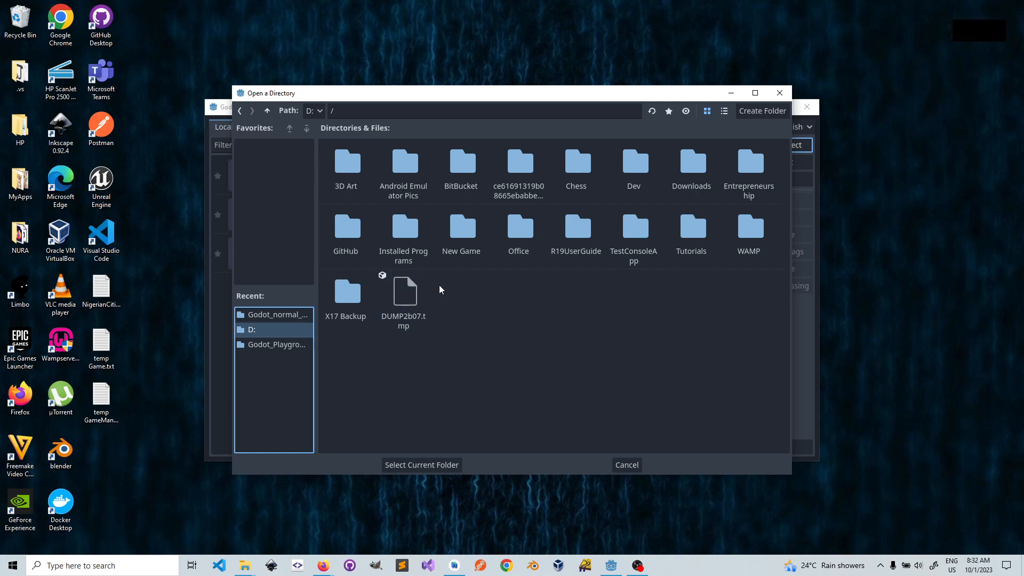
double_click(697, 240)
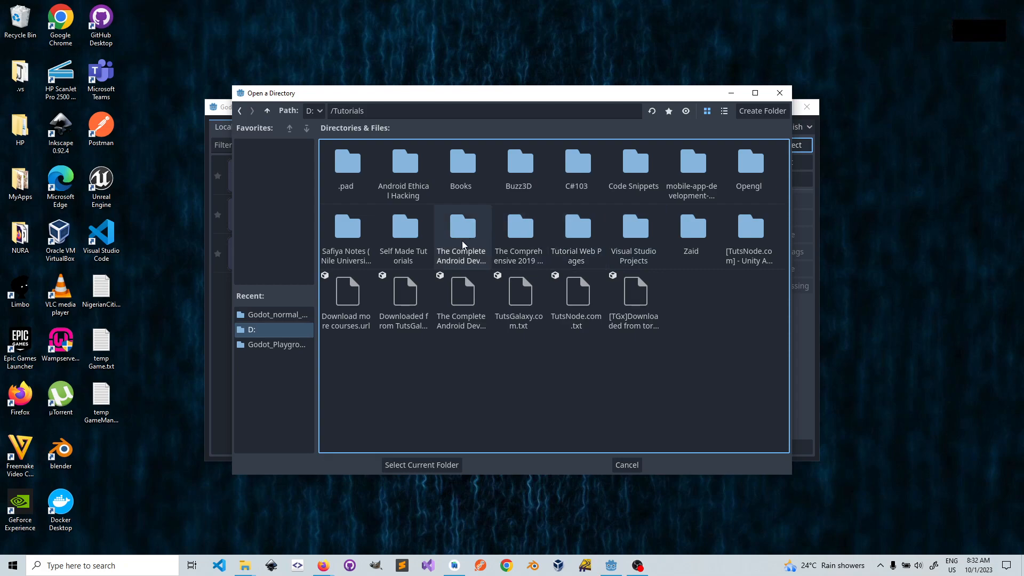
right_click(527, 356)
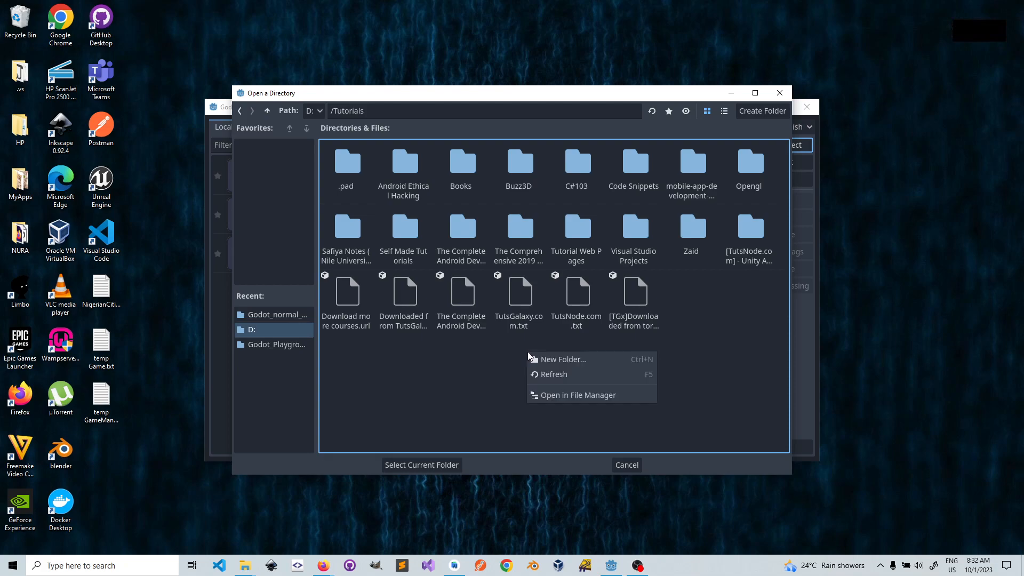
left_click(556, 364)
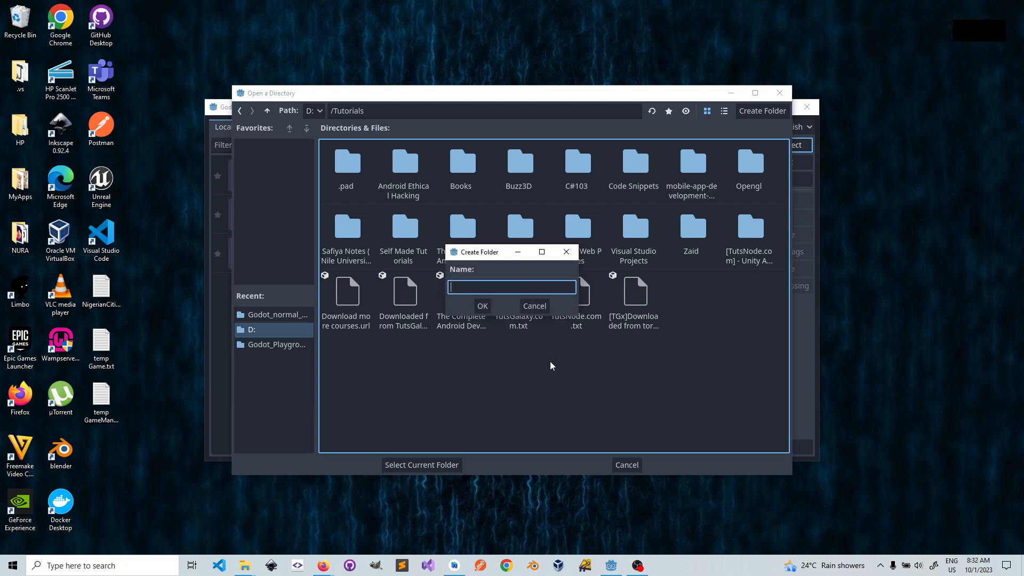
type("Godot Tutorials")
left_click(482, 307)
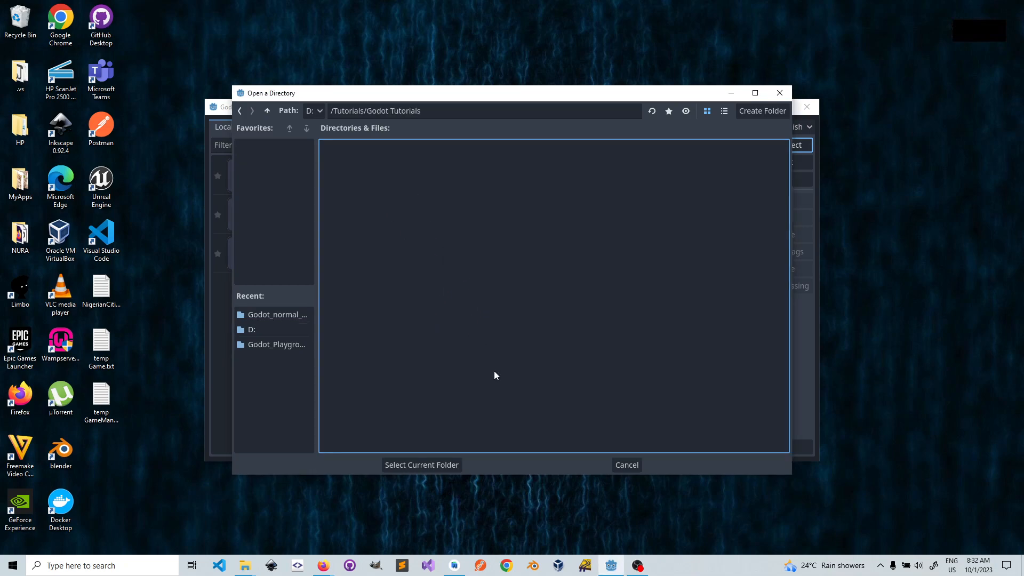
left_click(451, 467)
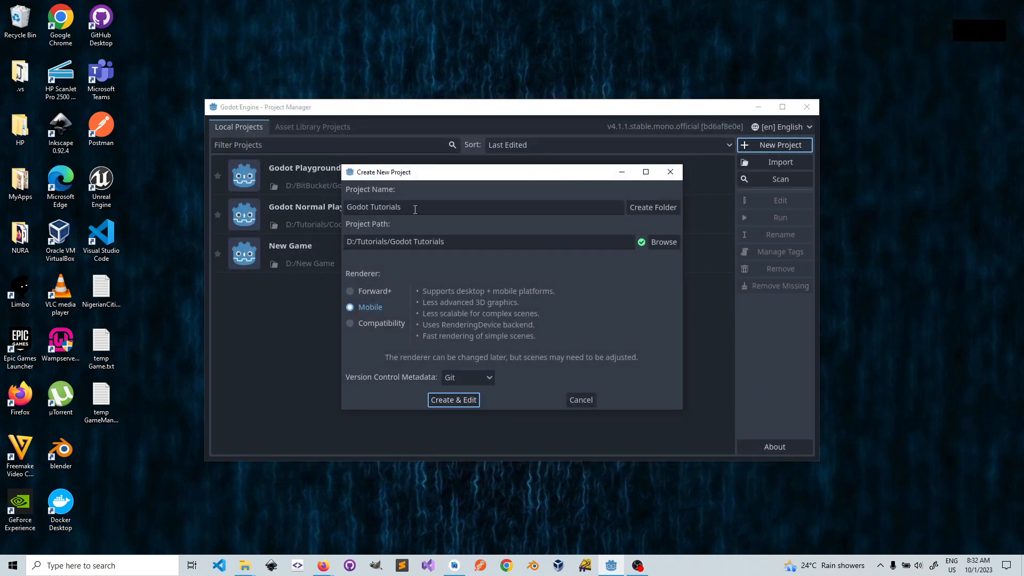
- Name the project Page_Transitions, set version control metadata to None, and create it for editing
left_click_drag(416, 208, 314, 211)
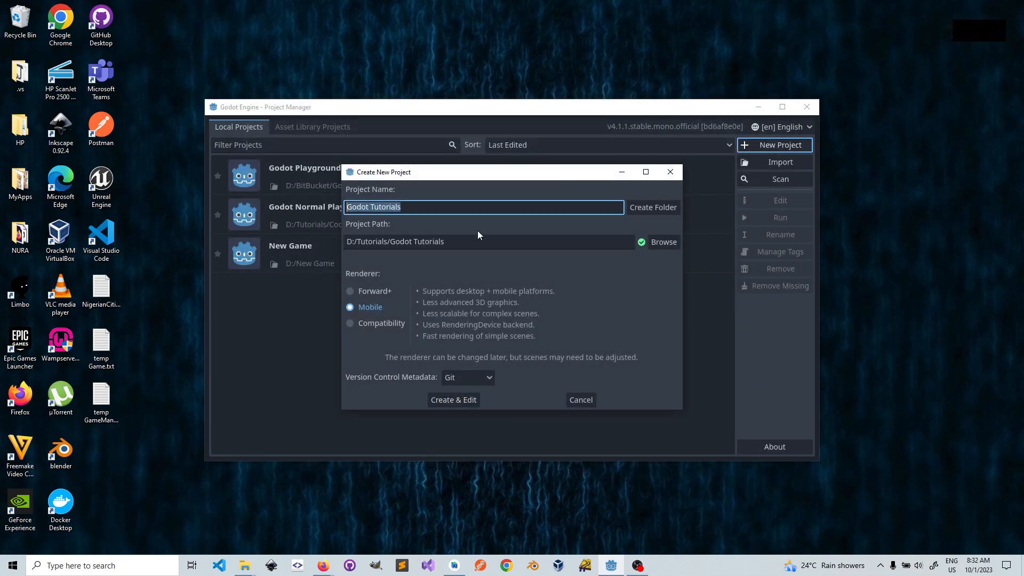
type("Page")
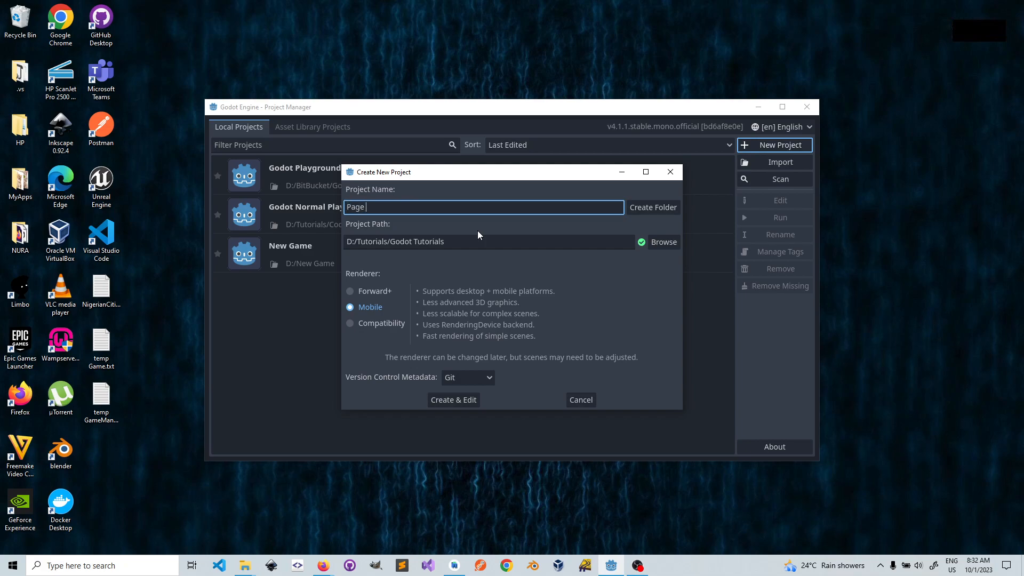
key("BackSpace")
type("_Transitions")
left_click(488, 378)
left_click(470, 396)
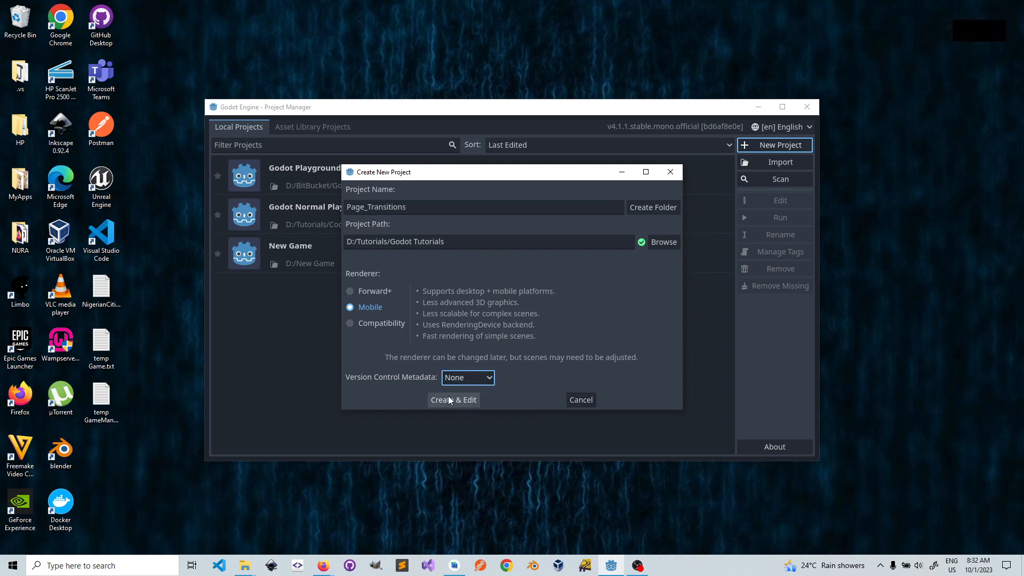
left_click(449, 399)
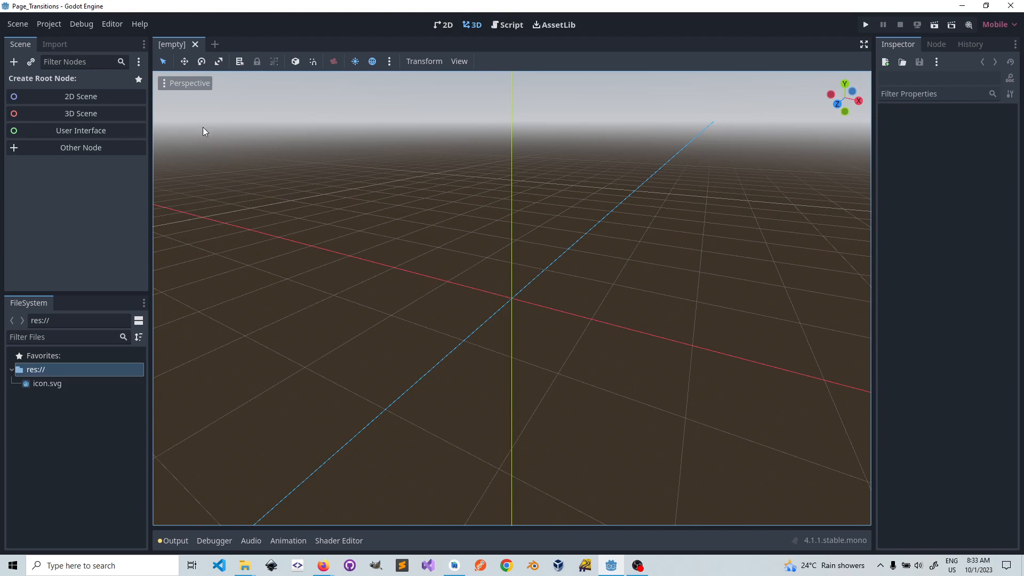
- In the project's display window settings, set the viewport width to 1440 and the height to 2960
left_click(49, 24)
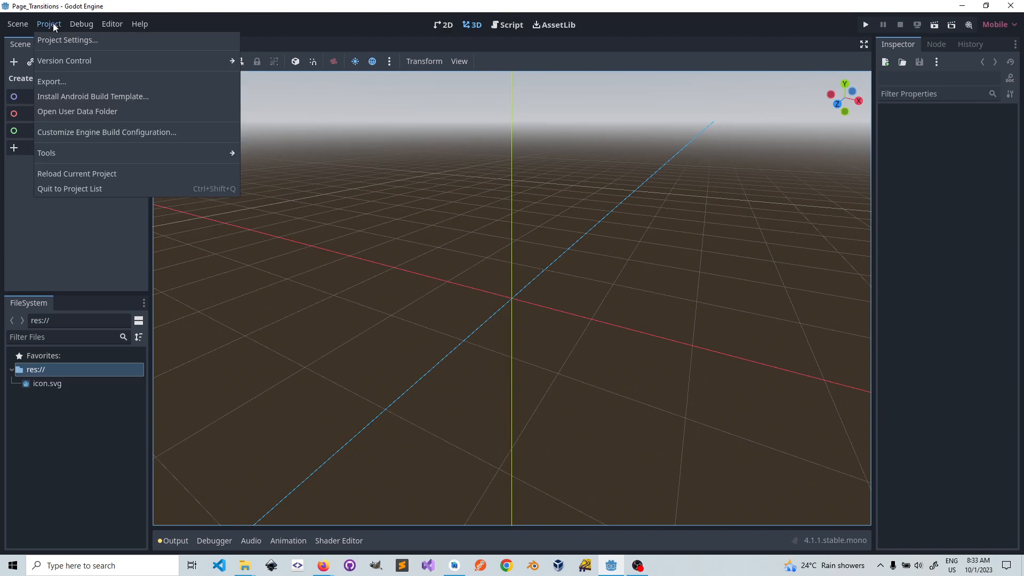
left_click(58, 36)
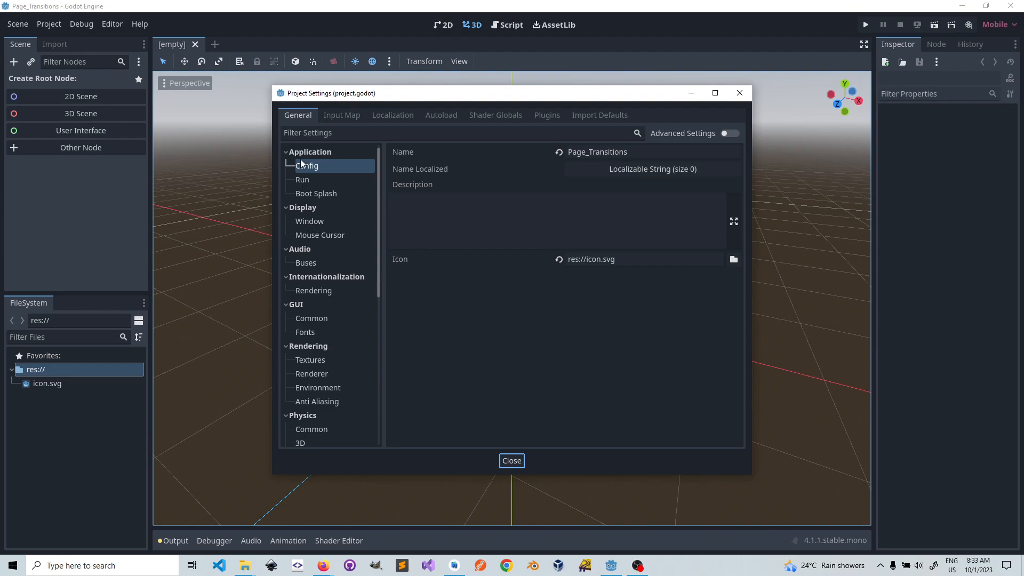
left_click(312, 221)
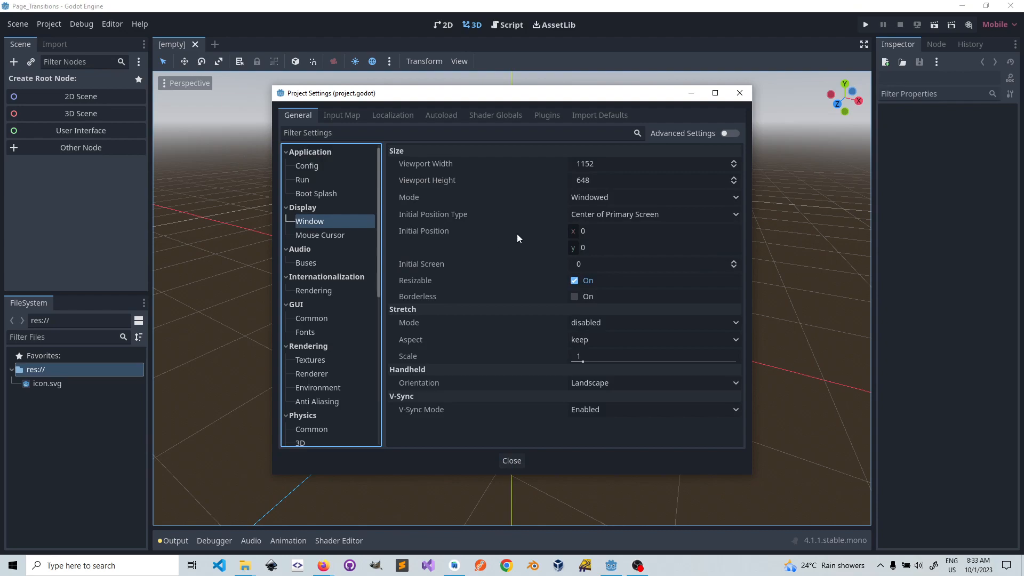
left_click(598, 165)
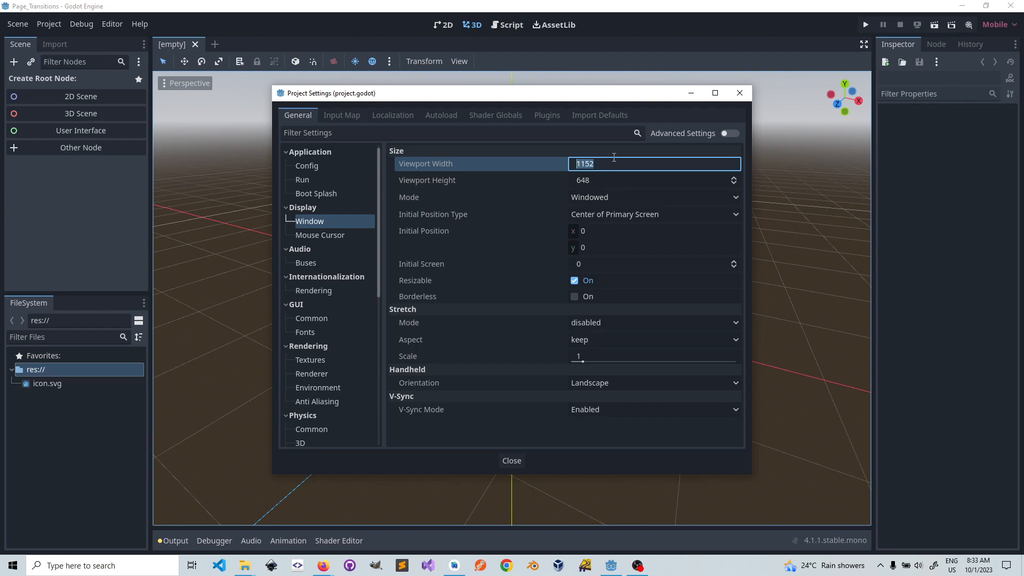
type("1440")
left_click(602, 180)
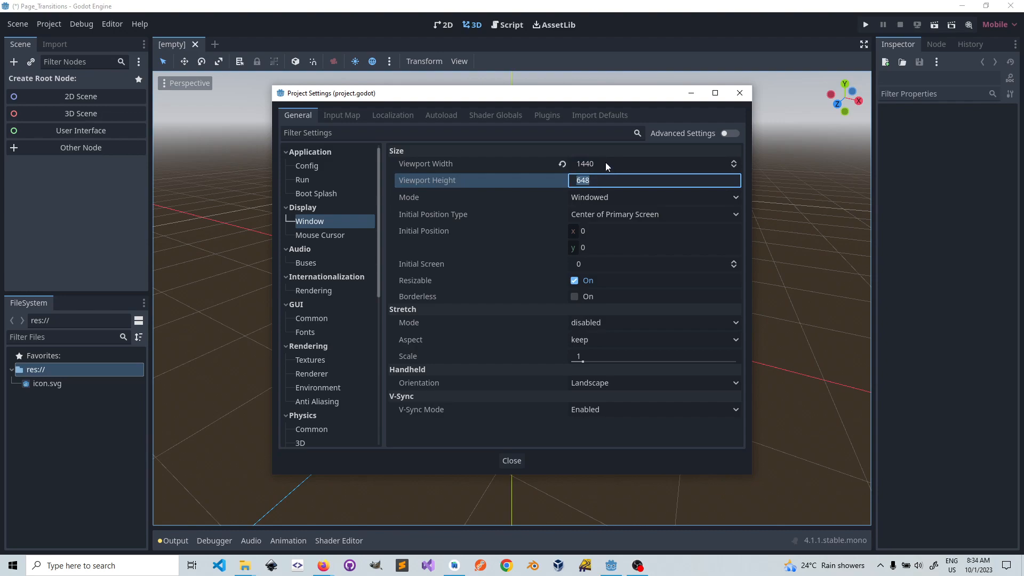
type("2960")
- Set the window stretch mode to canvas_items and the stretch aspect to keep_width
left_click(593, 322)
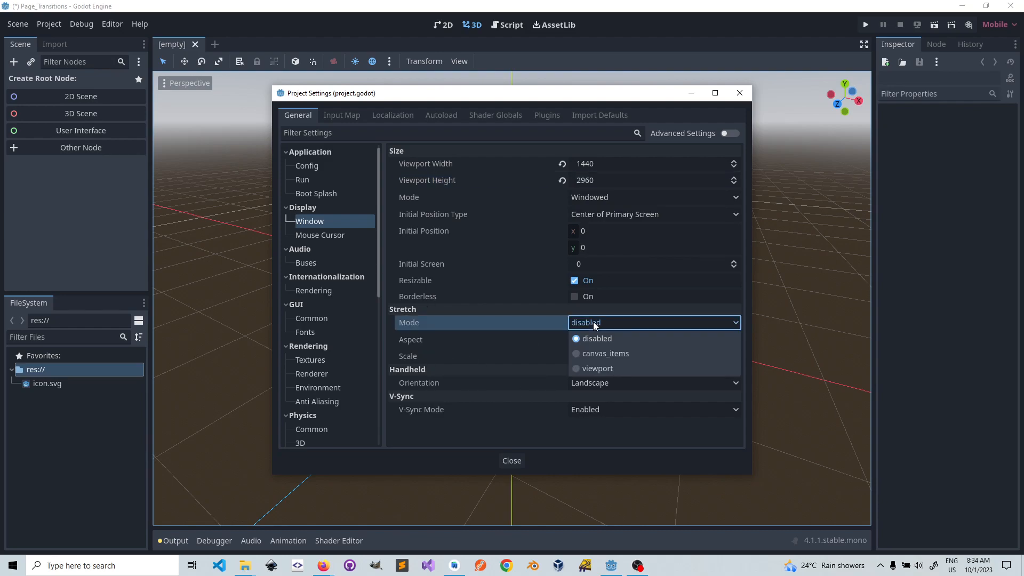
left_click(603, 353)
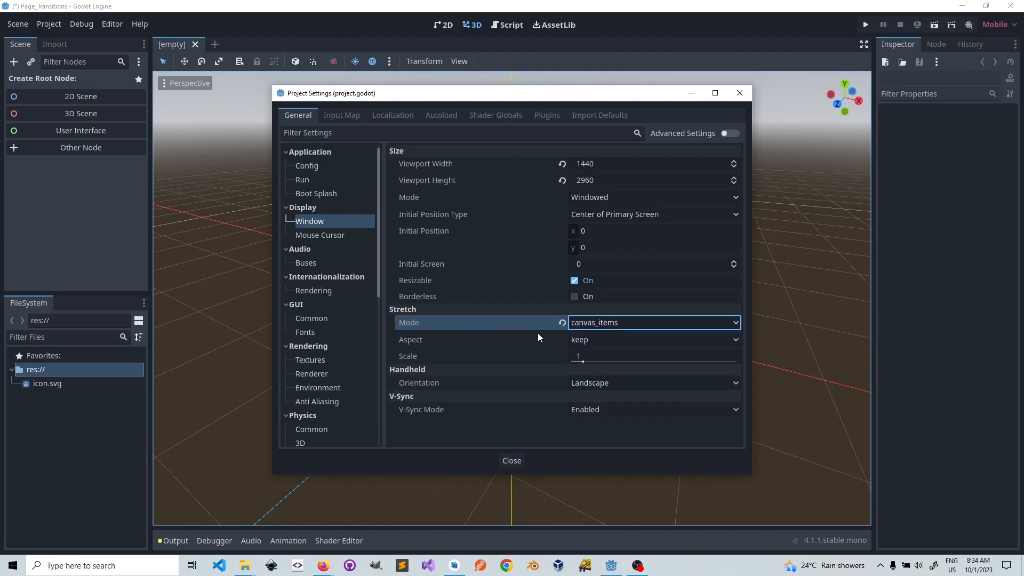
left_click(604, 340)
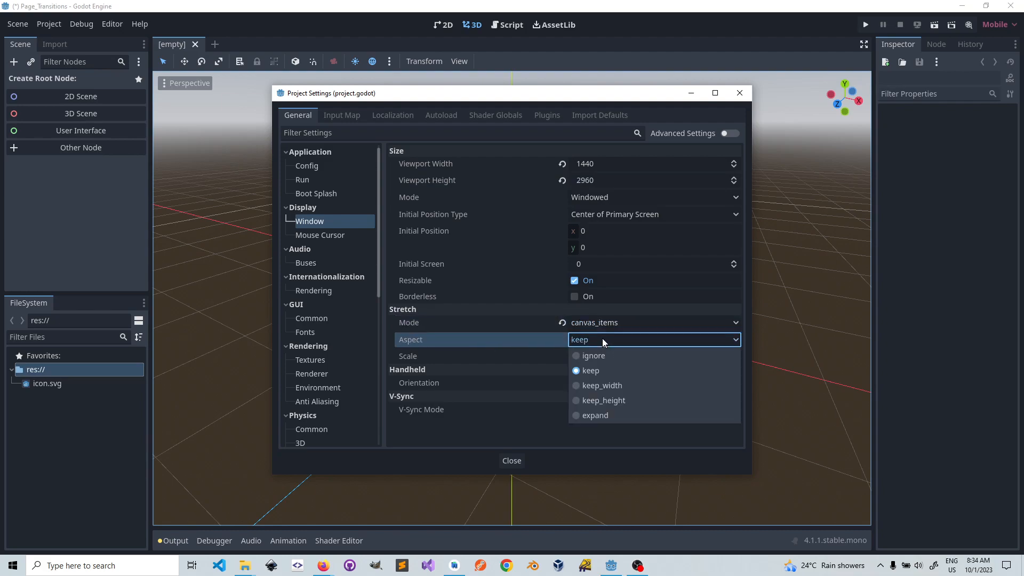
left_click(597, 387)
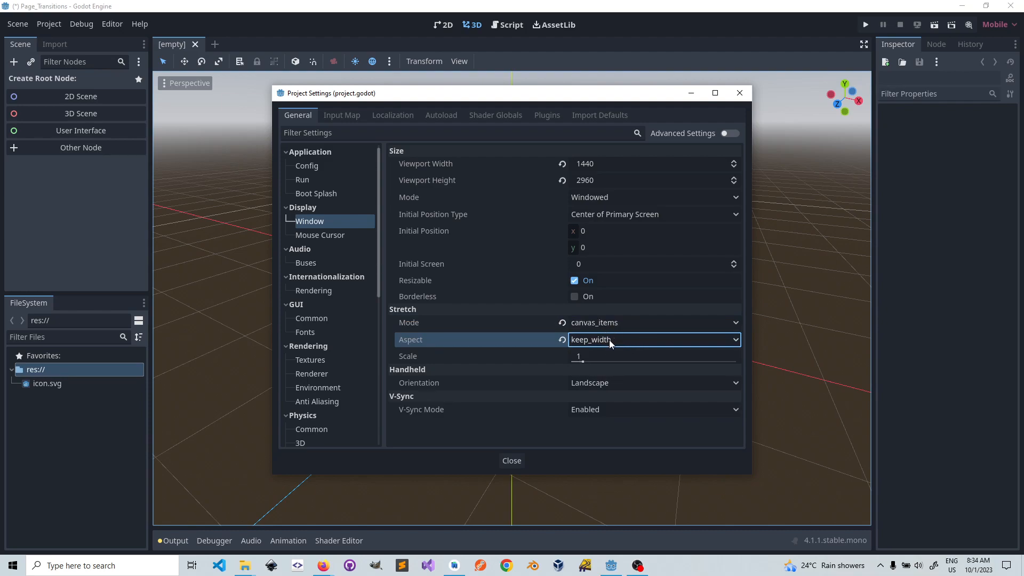
- Try the expand option for the stretch aspect and switch it back to keep_width
left_click(630, 342)
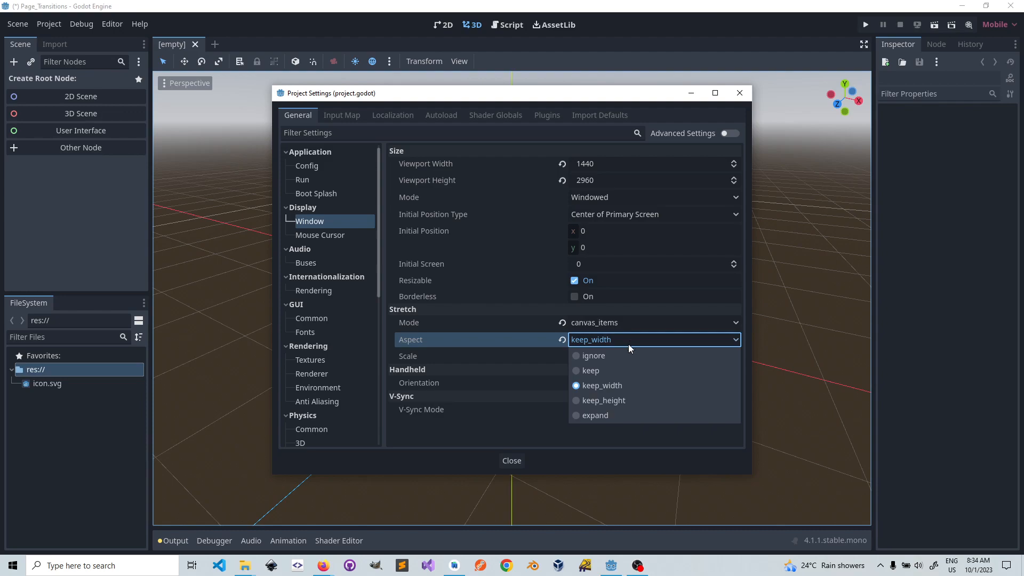
left_click(601, 416)
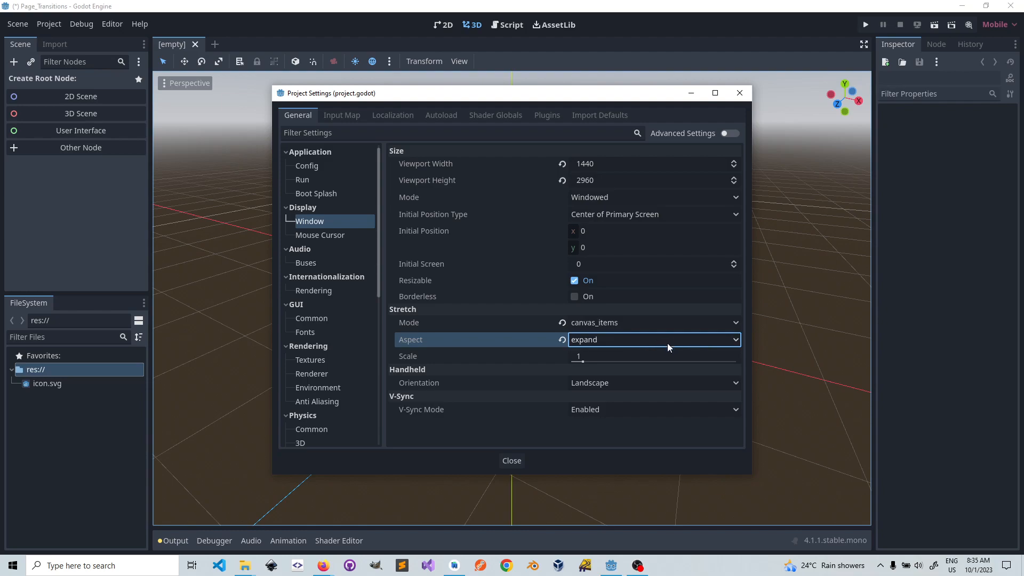
left_click(740, 339)
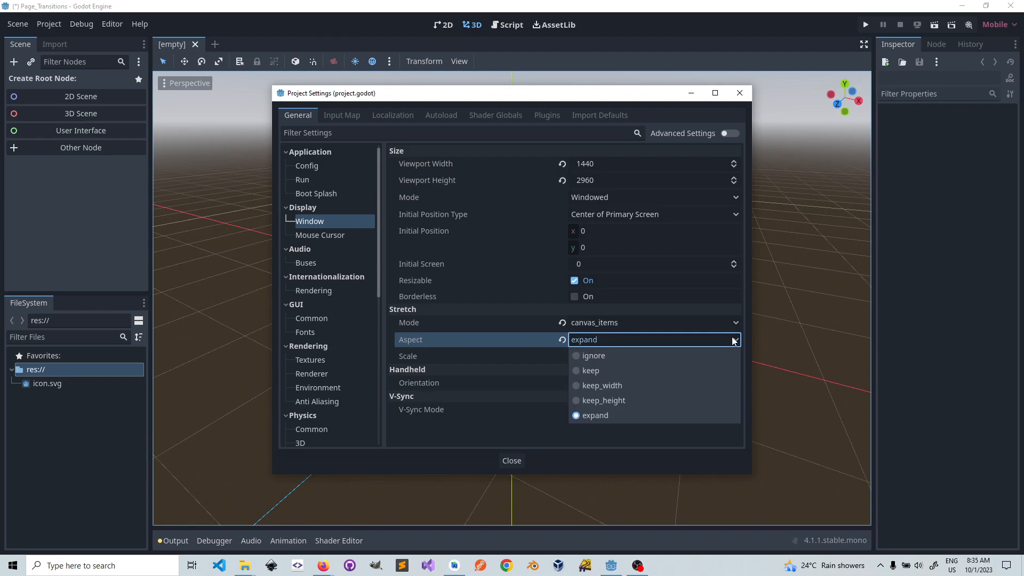
left_click(604, 387)
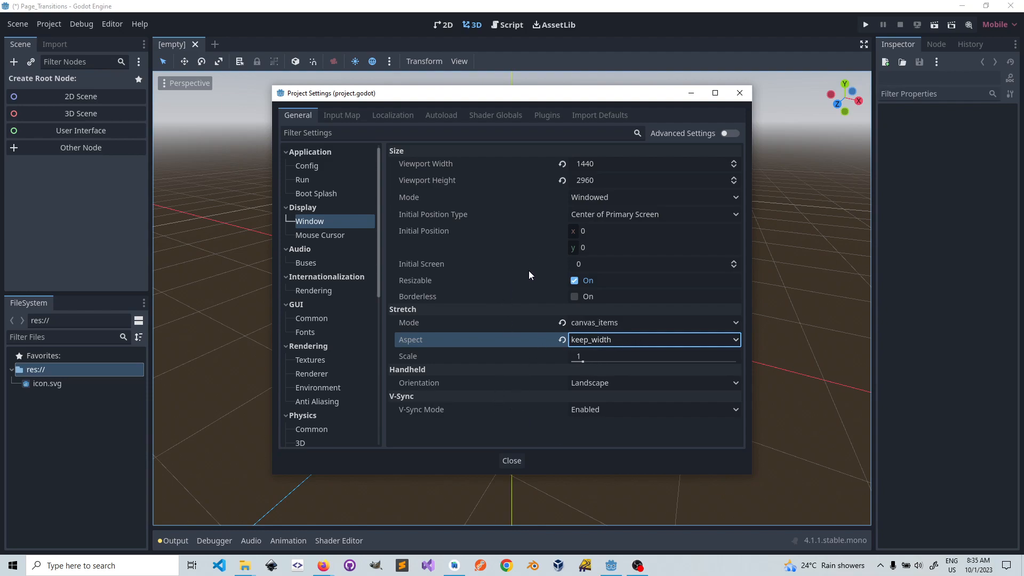
- Close the project settings and return to the empty scene
scroll(341, 267, "down", 5)
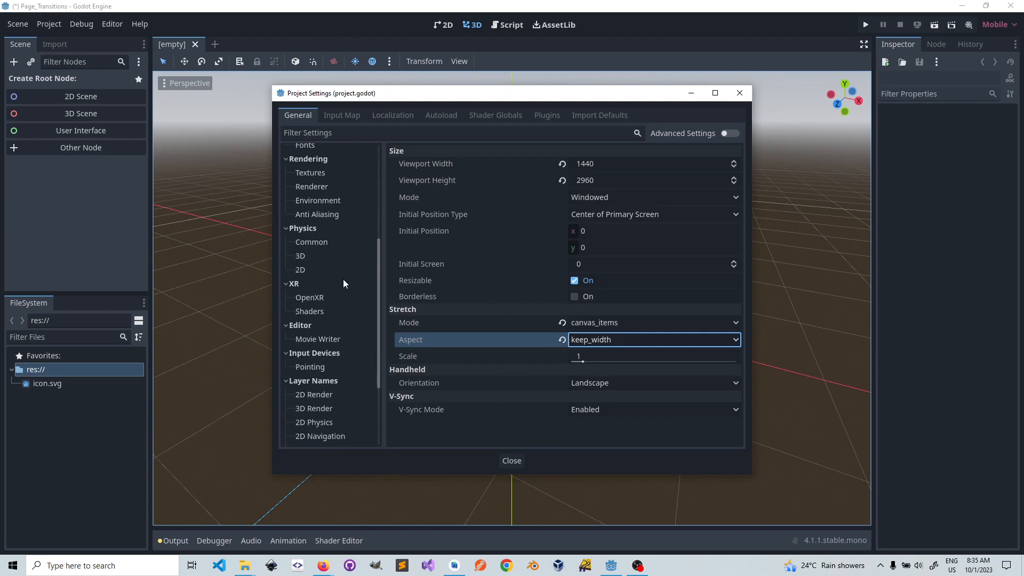
scroll(339, 347, "up", 4)
scroll(339, 318, "up", 3)
scroll(326, 270, "up", 3)
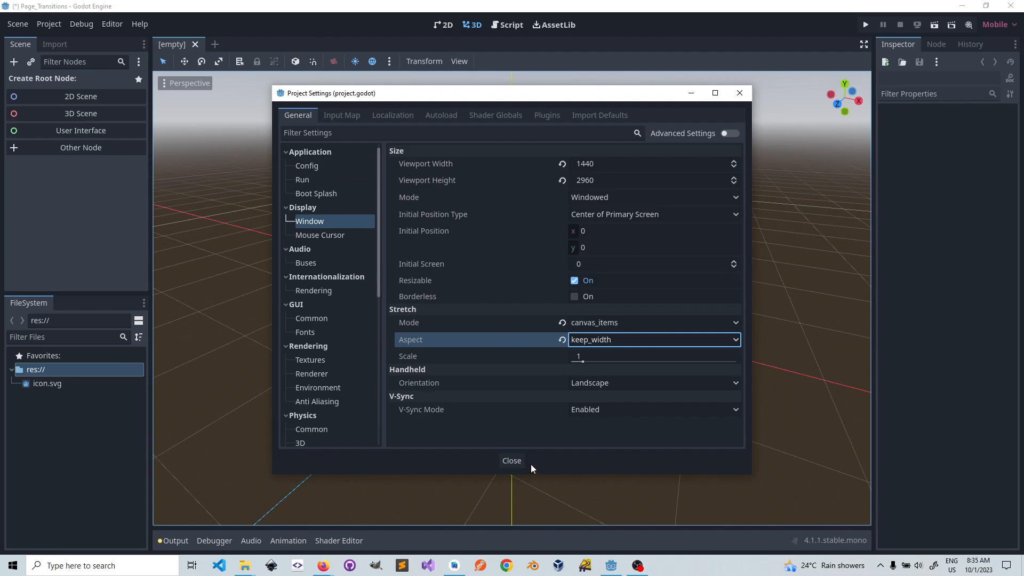
left_click(513, 462)
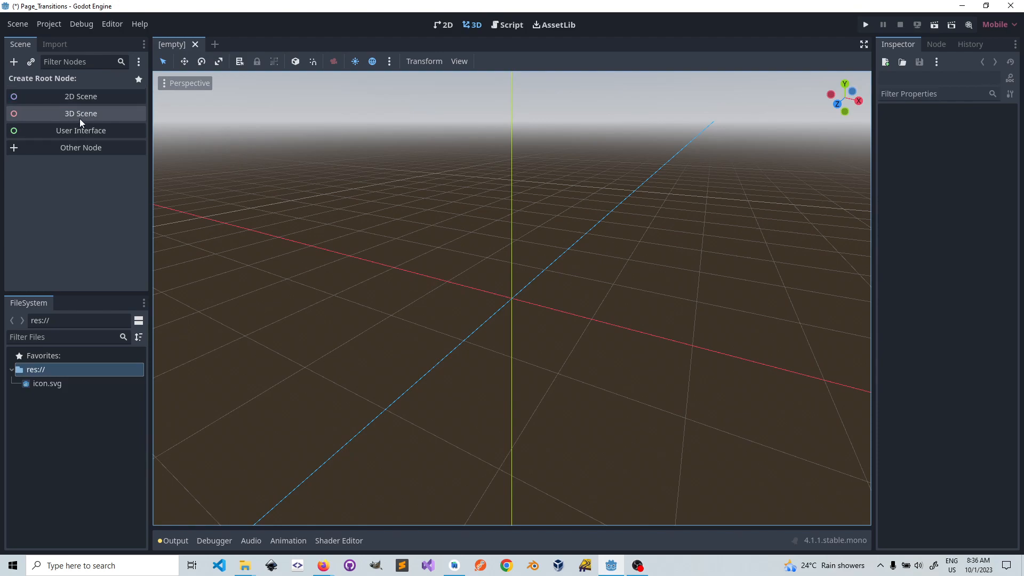
- Create a 2D scene root node and add a Camera2D node as its child
left_click(78, 99)
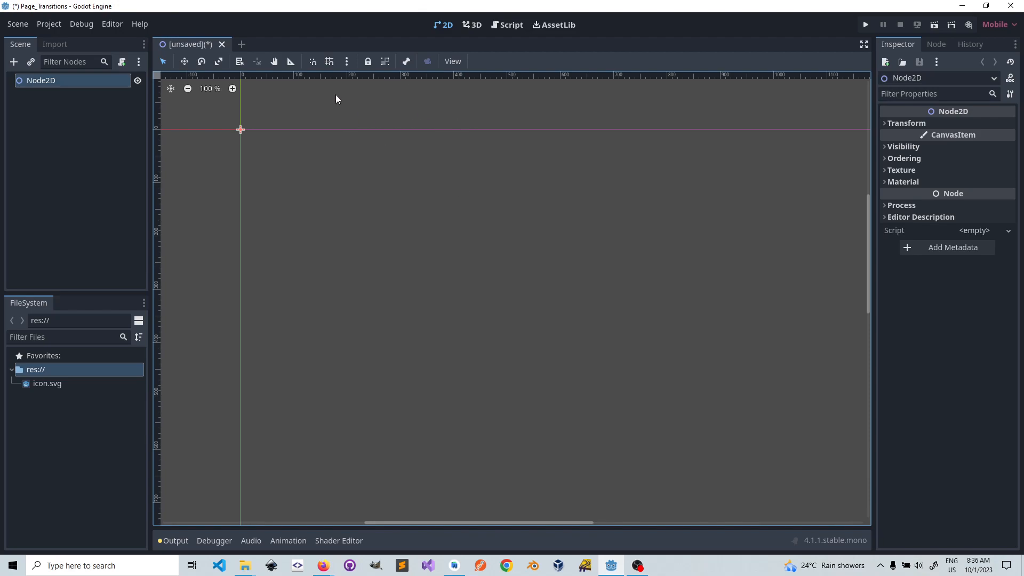
middle_click_drag(264, 122, 434, 209)
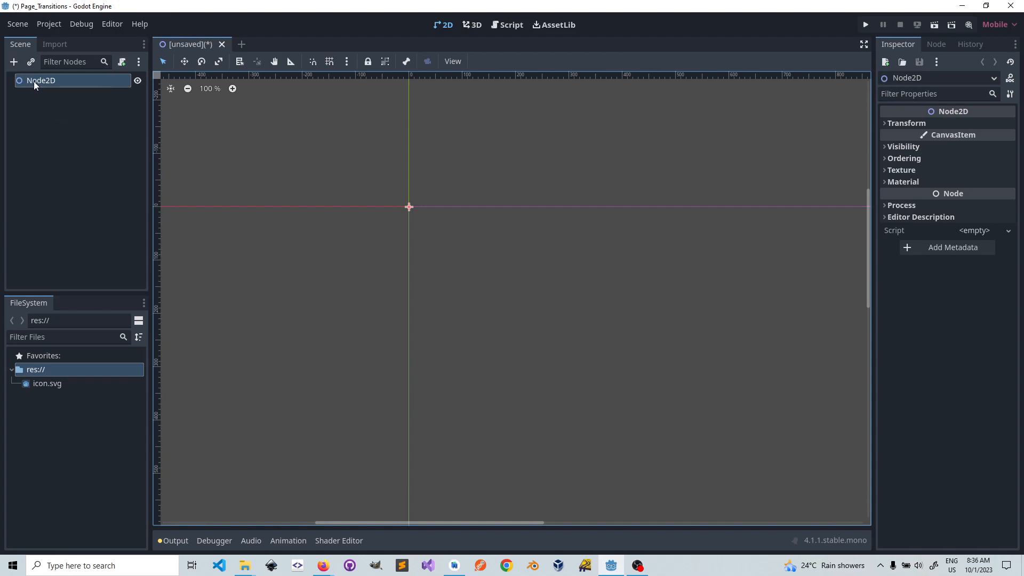
right_click(34, 81)
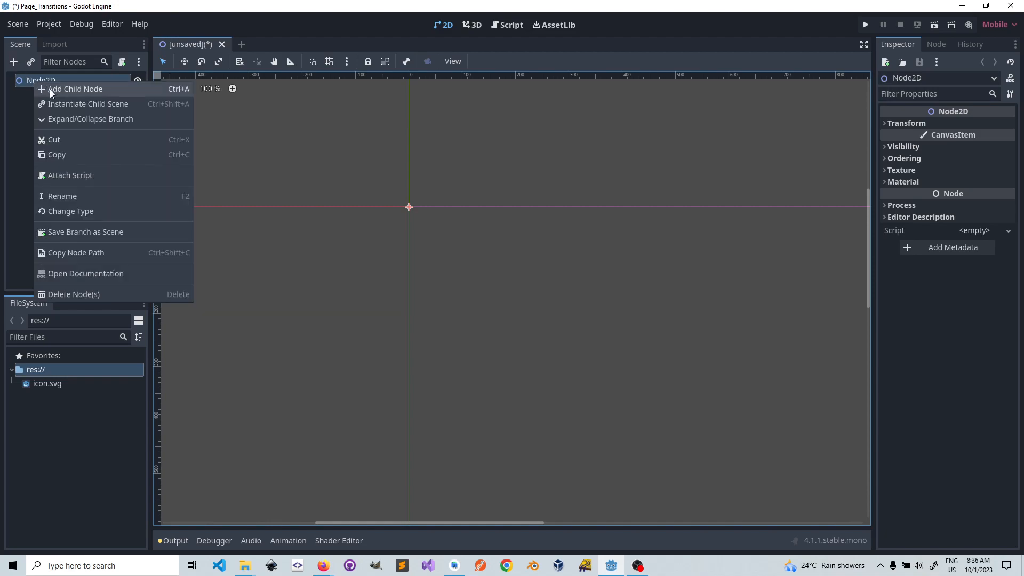
left_click(52, 91)
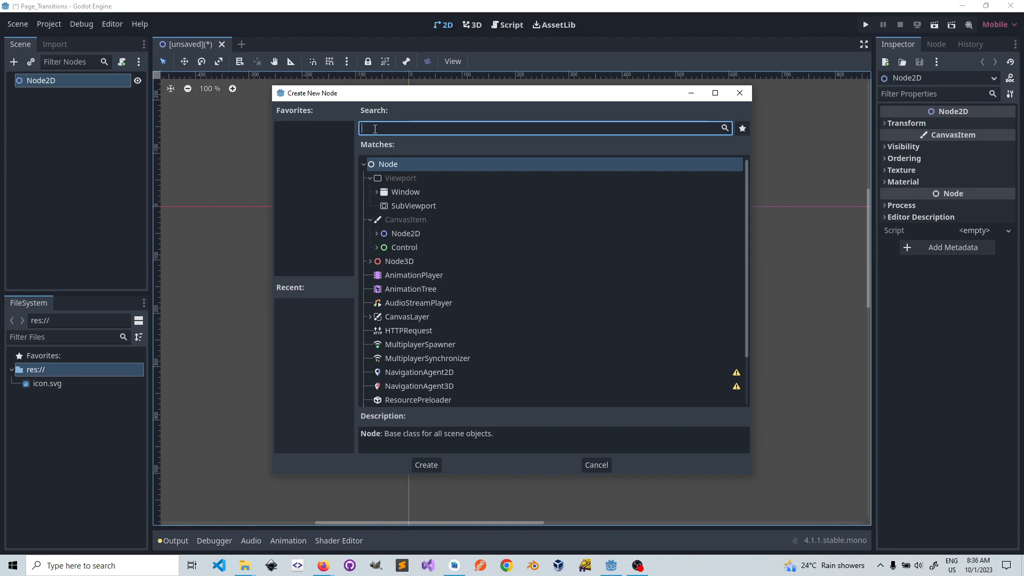
type("camera")
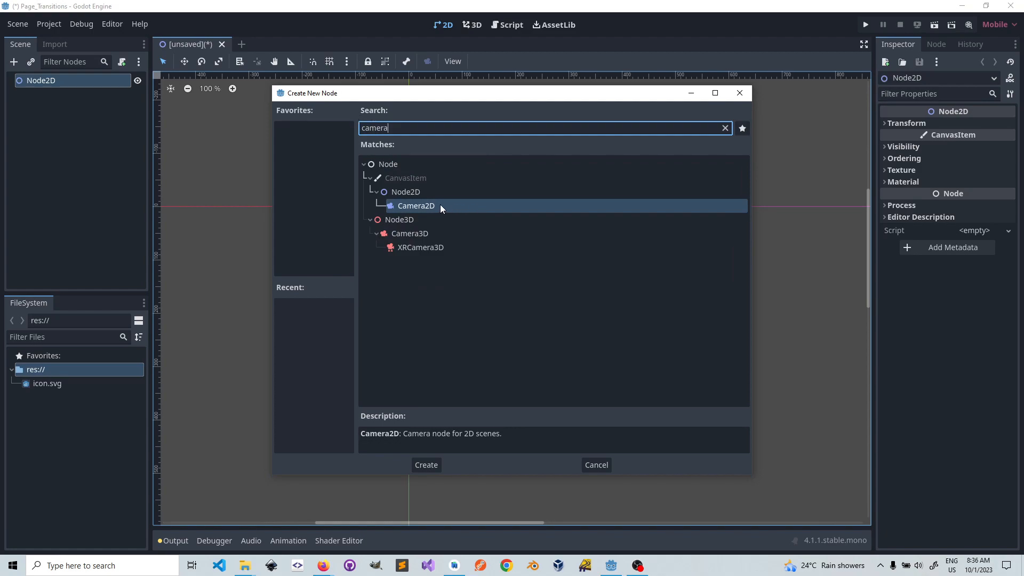
left_click(437, 206)
double_click(416, 208)
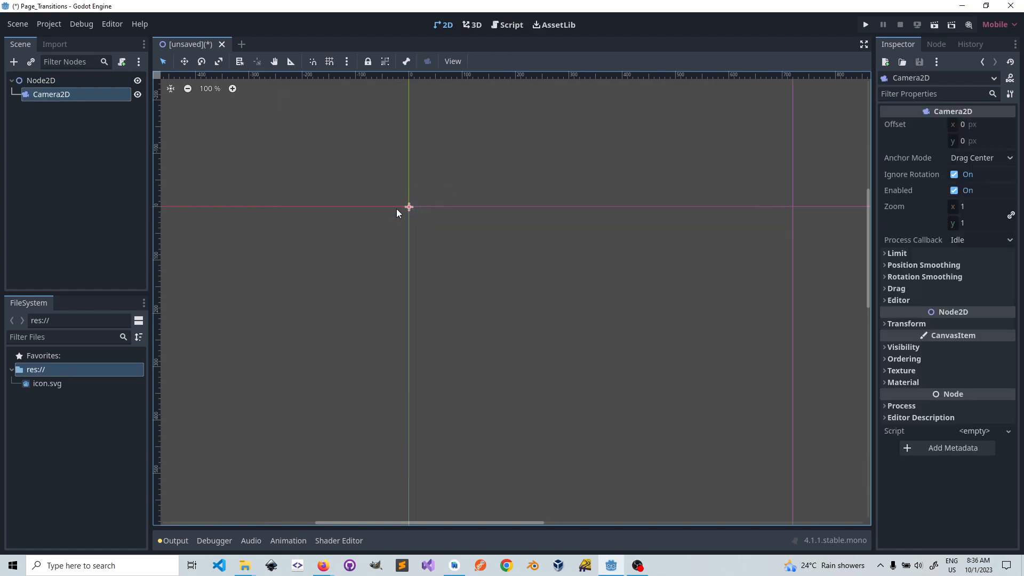
right_click(44, 81)
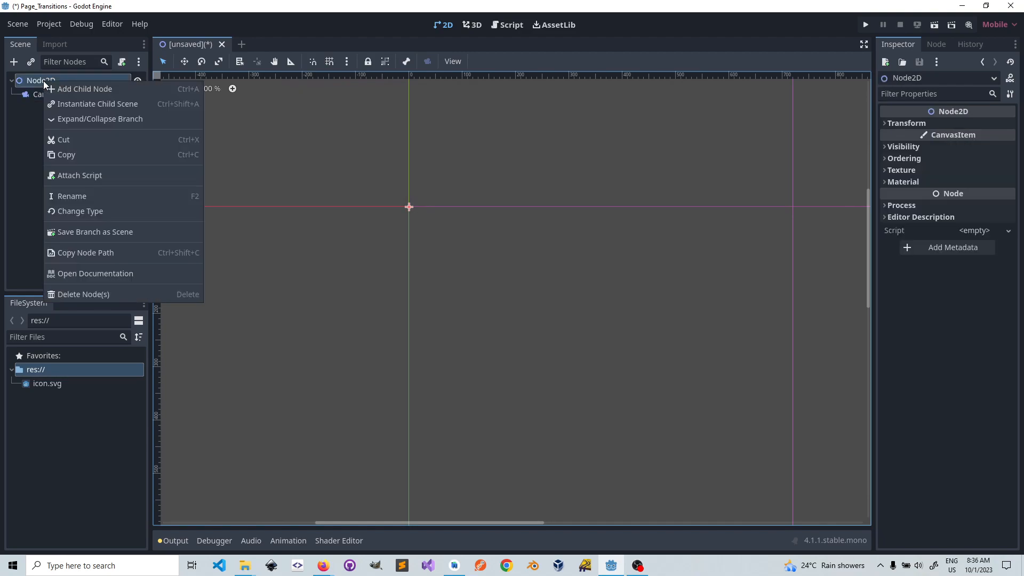
left_click(59, 90)
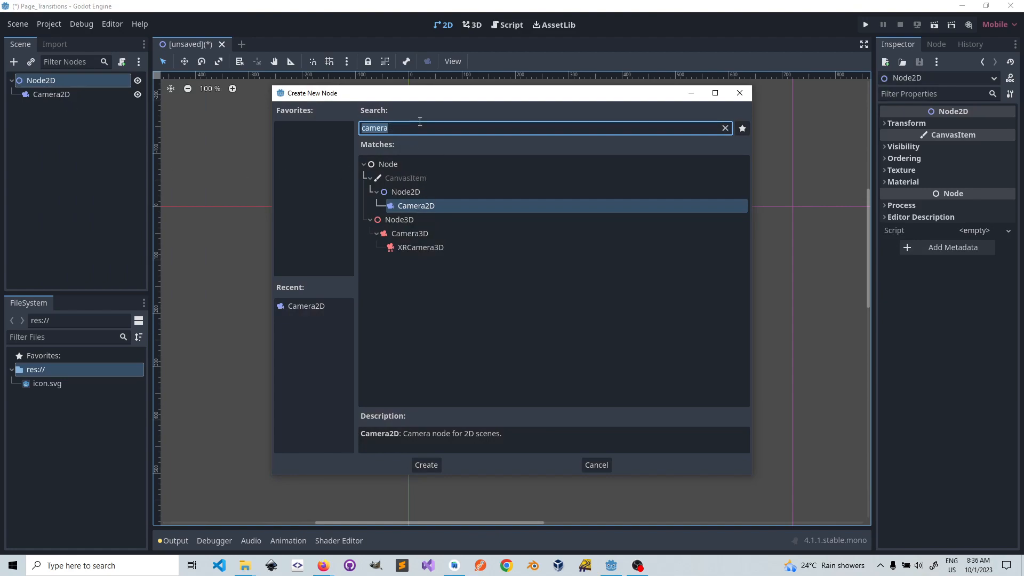
type("canvas")
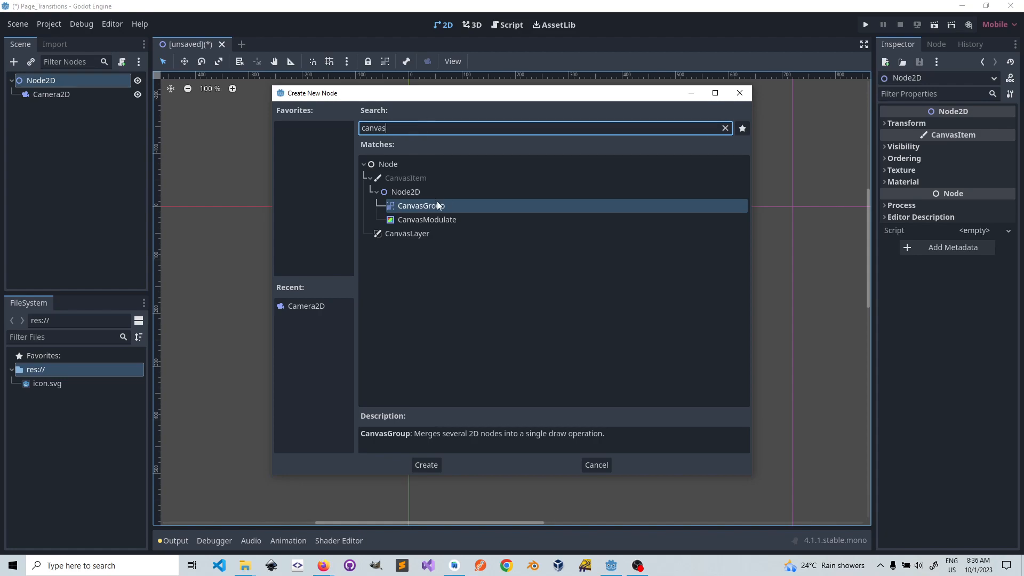
left_click(417, 233)
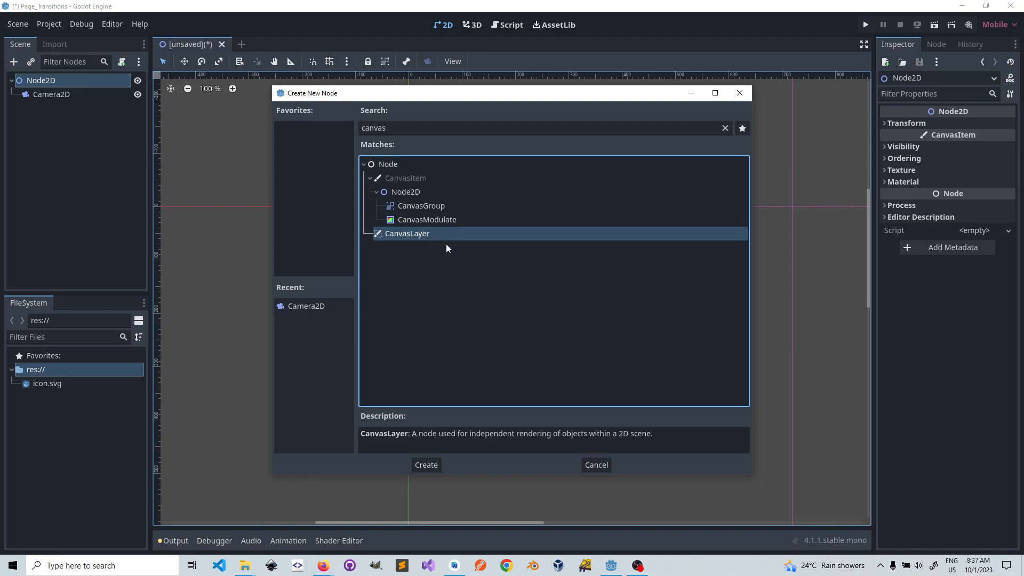
left_click(597, 465)
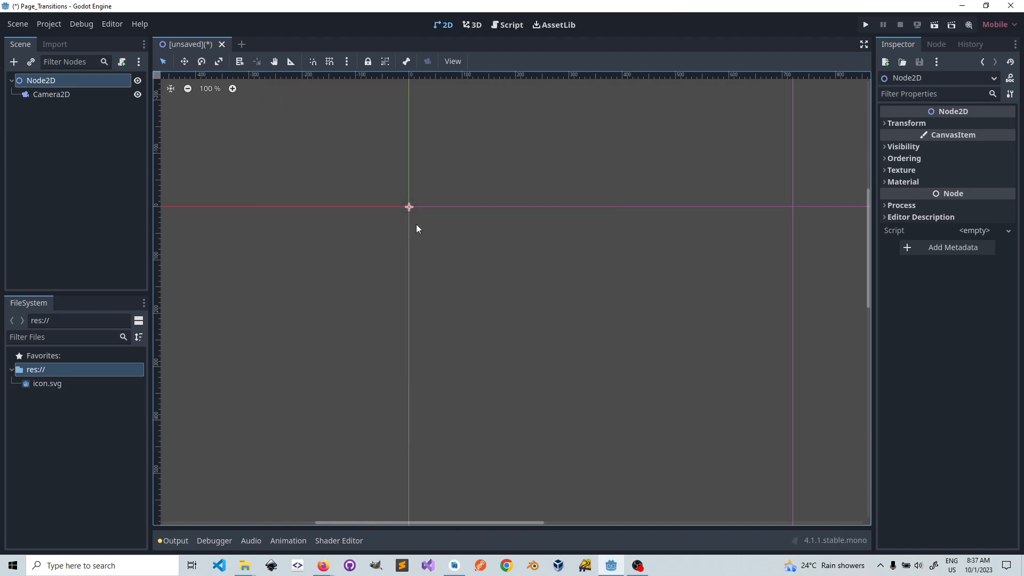
- Add a Panel node as a child of the Node2D root
right_click(48, 80)
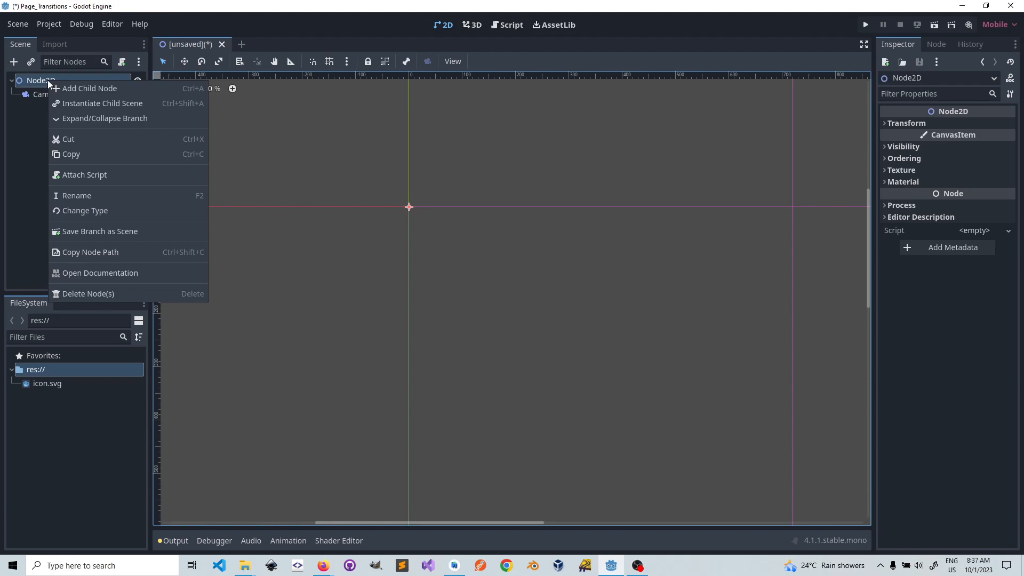
left_click(56, 87)
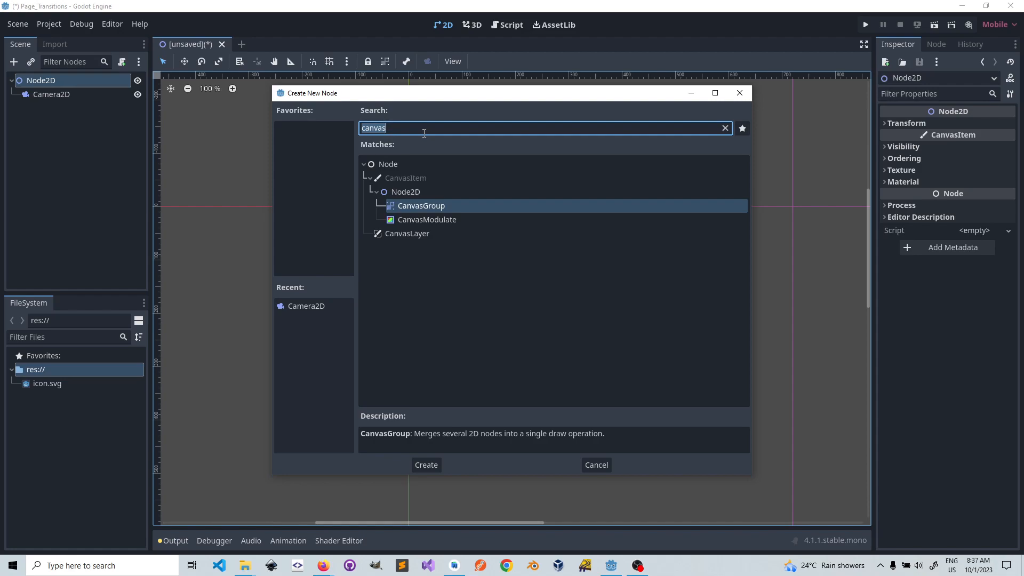
type("panel")
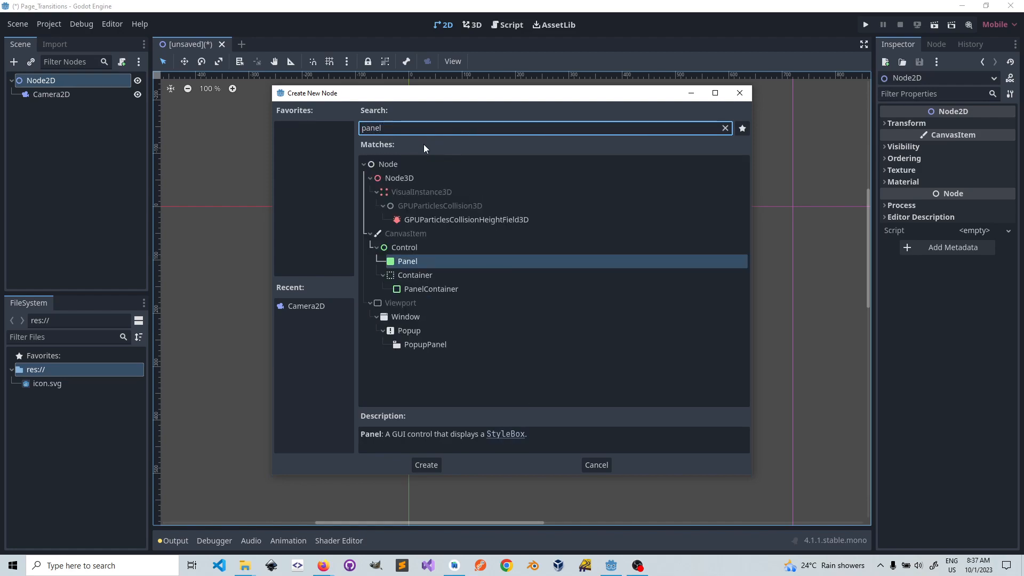
double_click(405, 261)
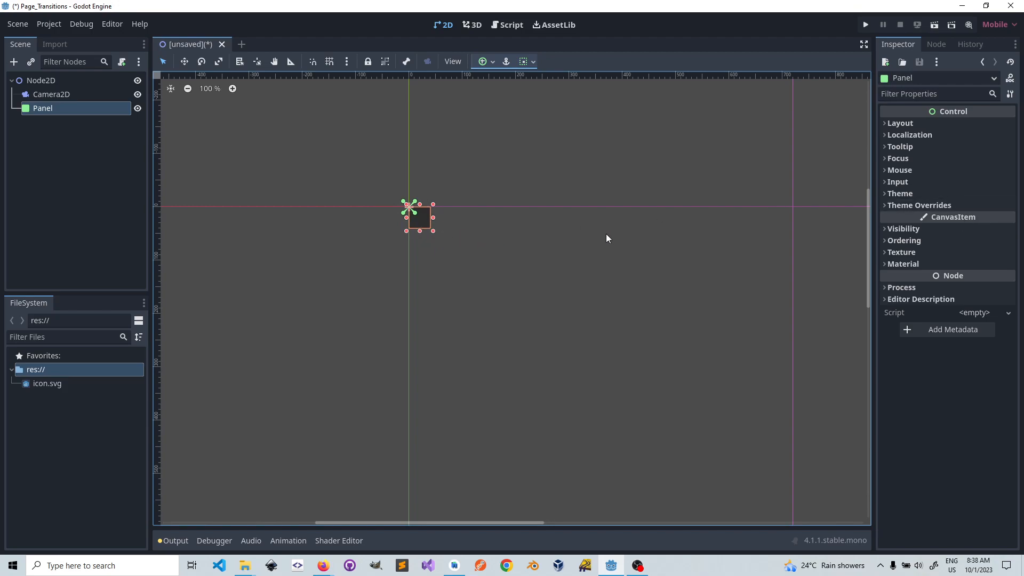
- Examine the Panel's theme settings and the StyleBox types available for its style override
left_click(888, 194)
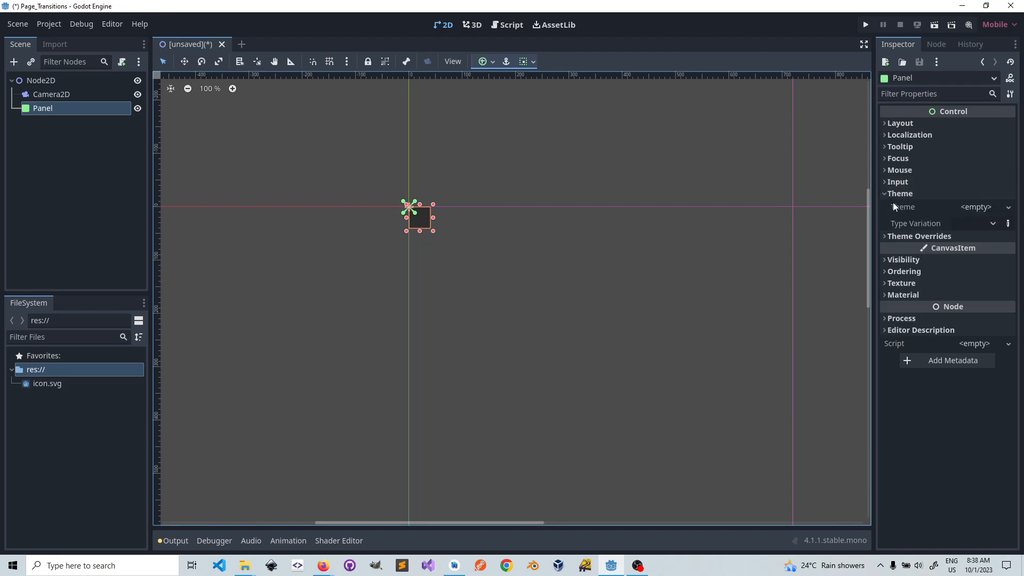
left_click(884, 234)
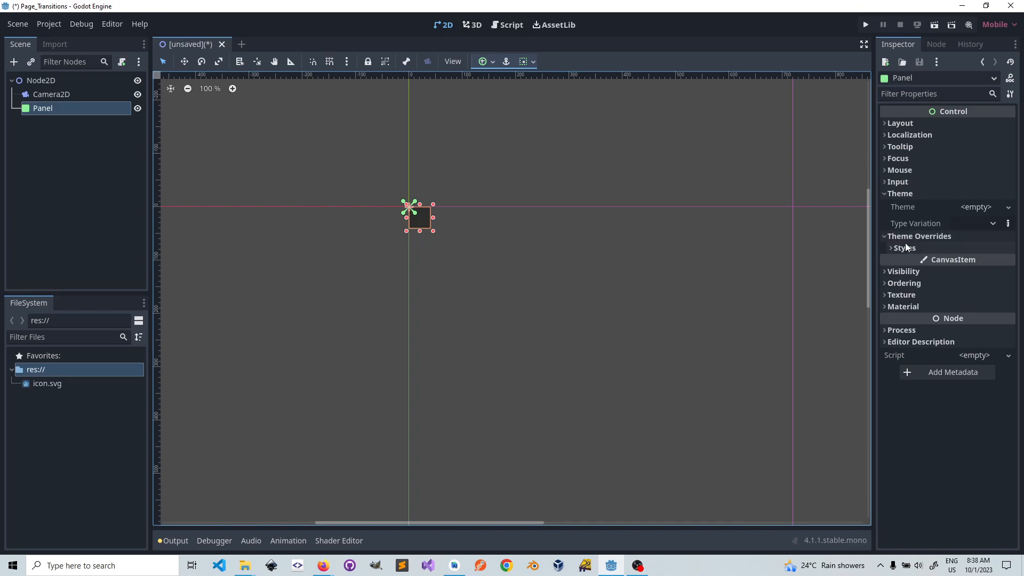
left_click(892, 247)
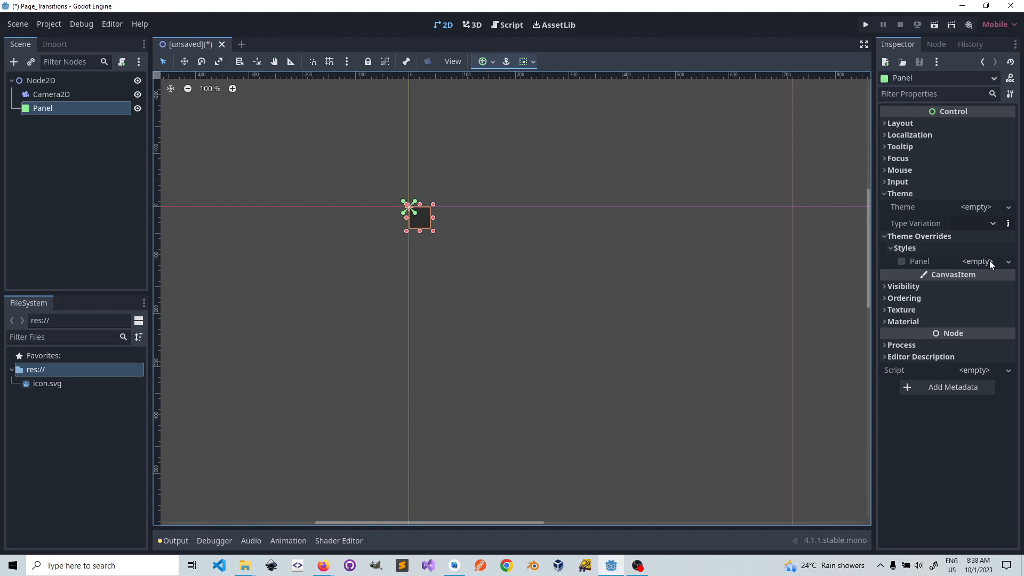
left_click(1009, 262)
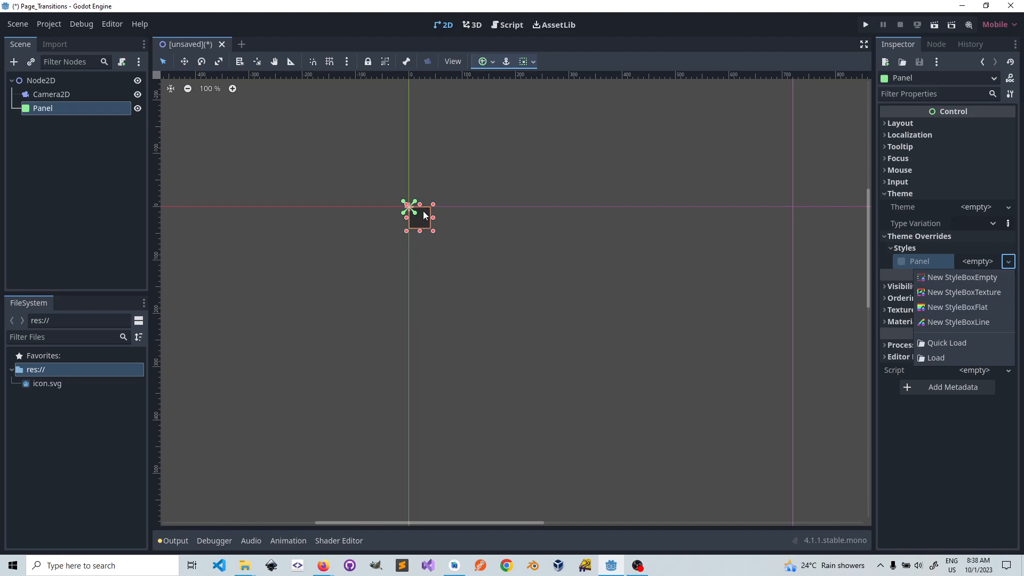
left_click(882, 237)
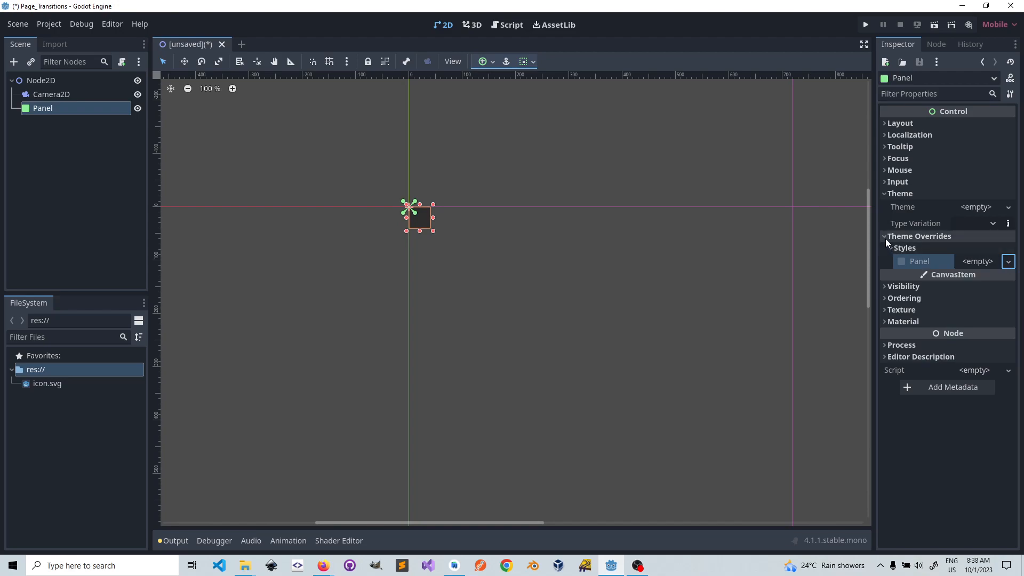
left_click(885, 236)
left_click(890, 194)
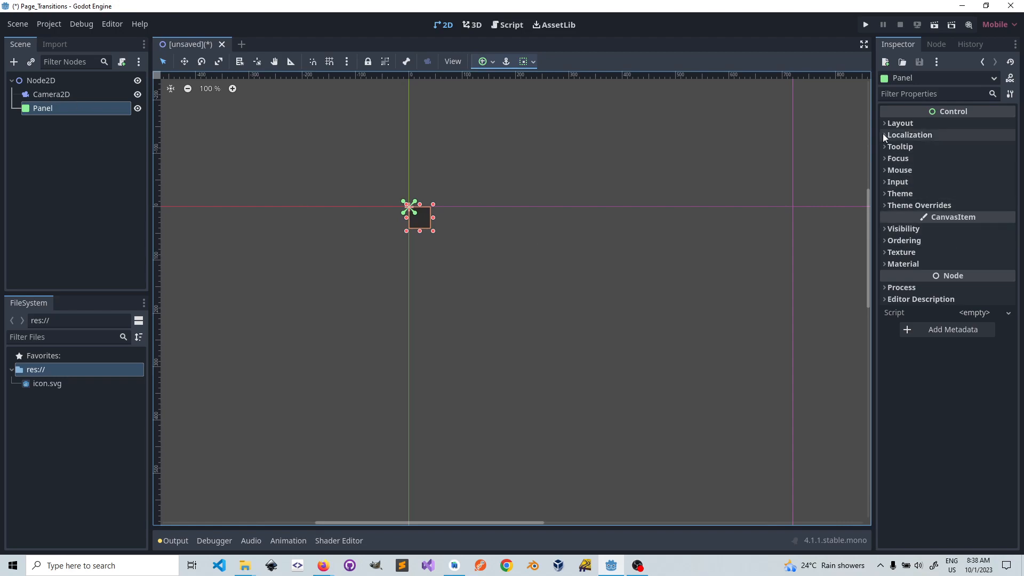
- Keep the Panel's layout direction as Inherited and set its anchors preset to Custom
left_click(896, 123)
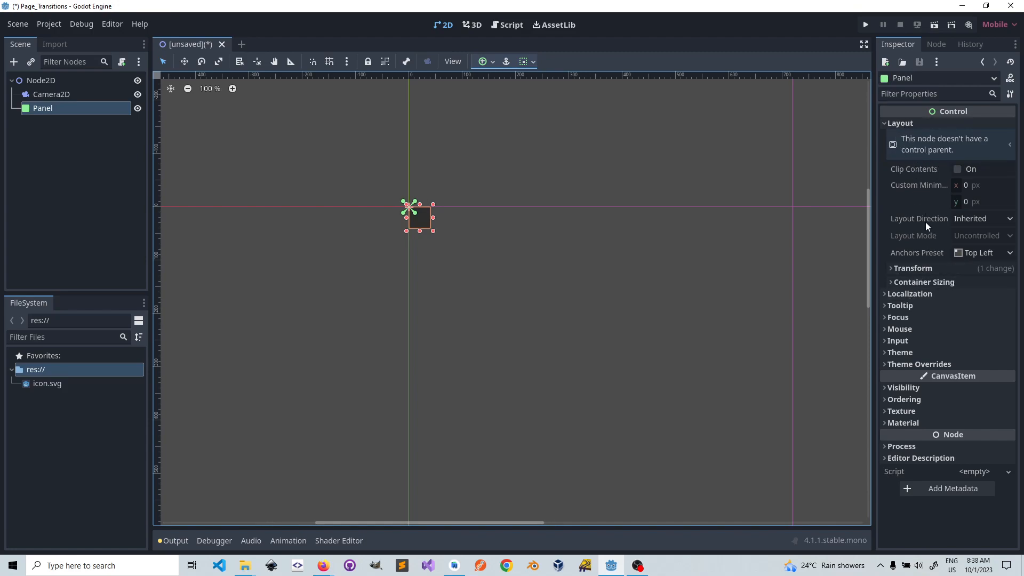
left_click(997, 220)
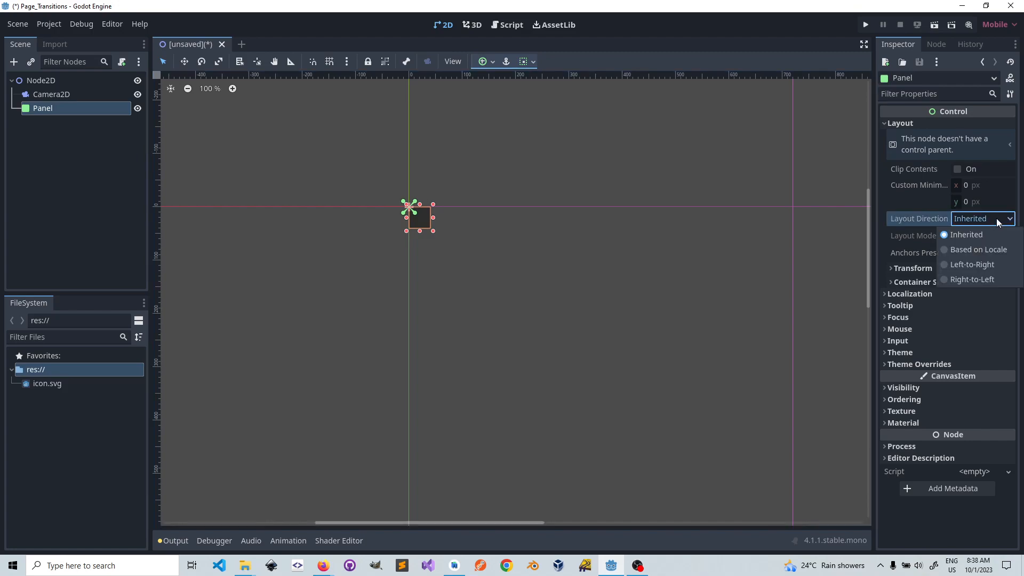
left_click(987, 235)
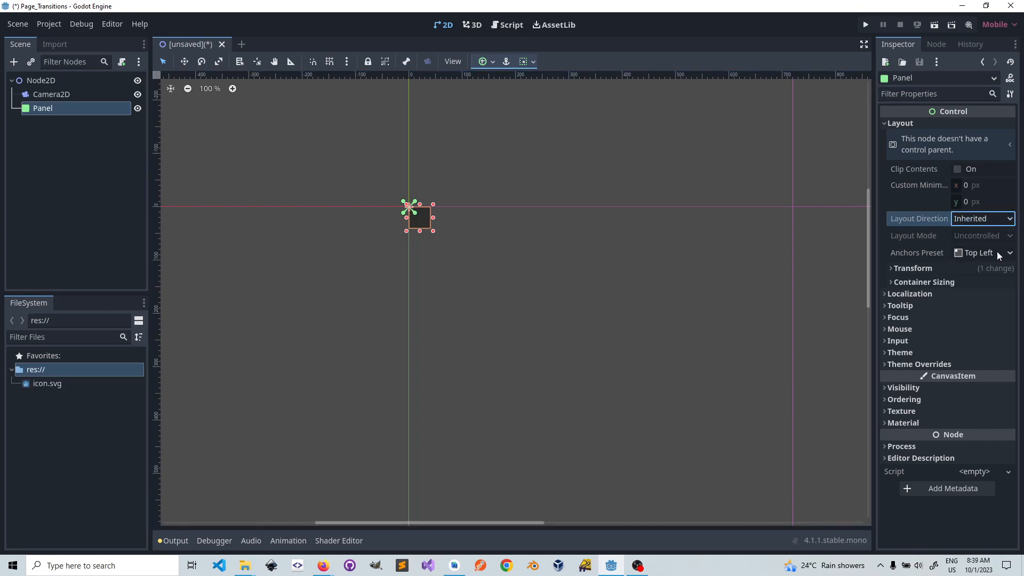
left_click(997, 253)
left_click(965, 268)
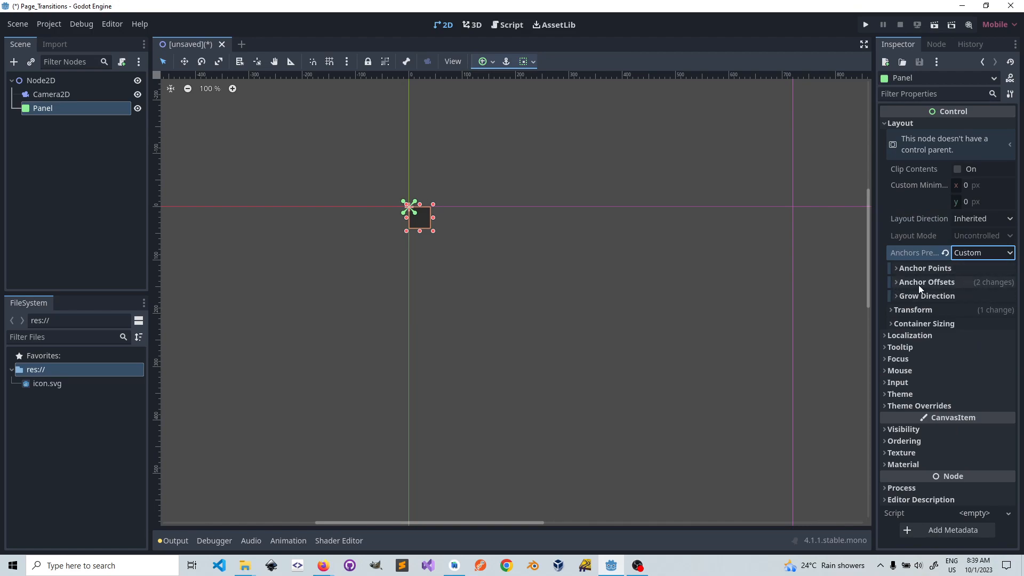
- Reset the Panel's right and bottom anchor offsets to 0 px
left_click(895, 280)
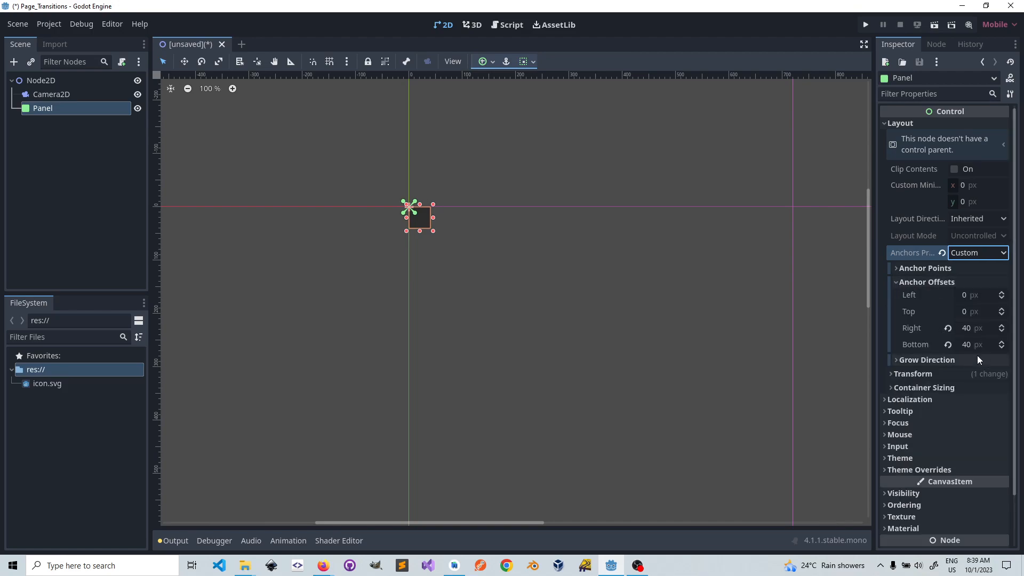
left_click(948, 328)
left_click(948, 345)
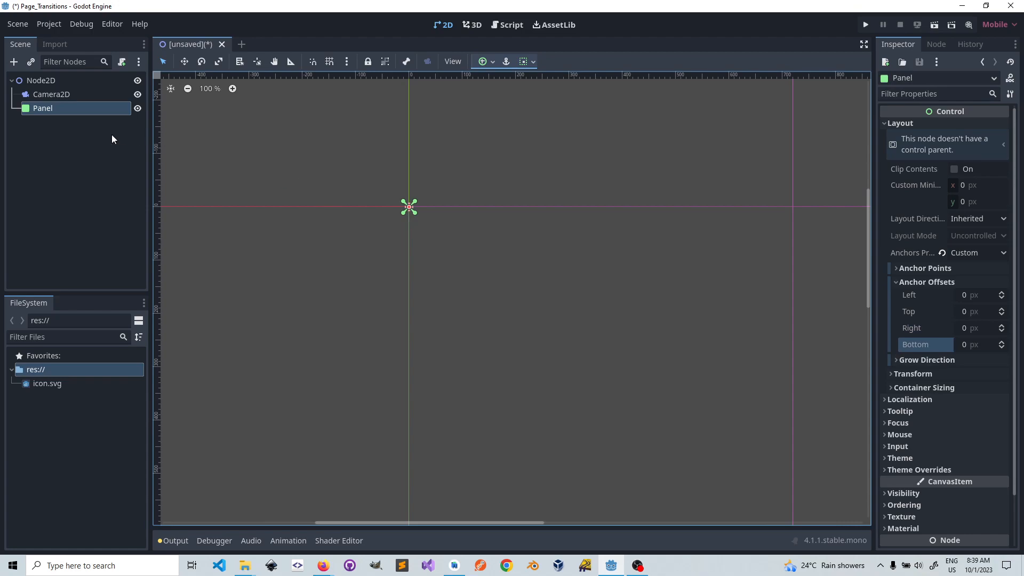
left_click(896, 282)
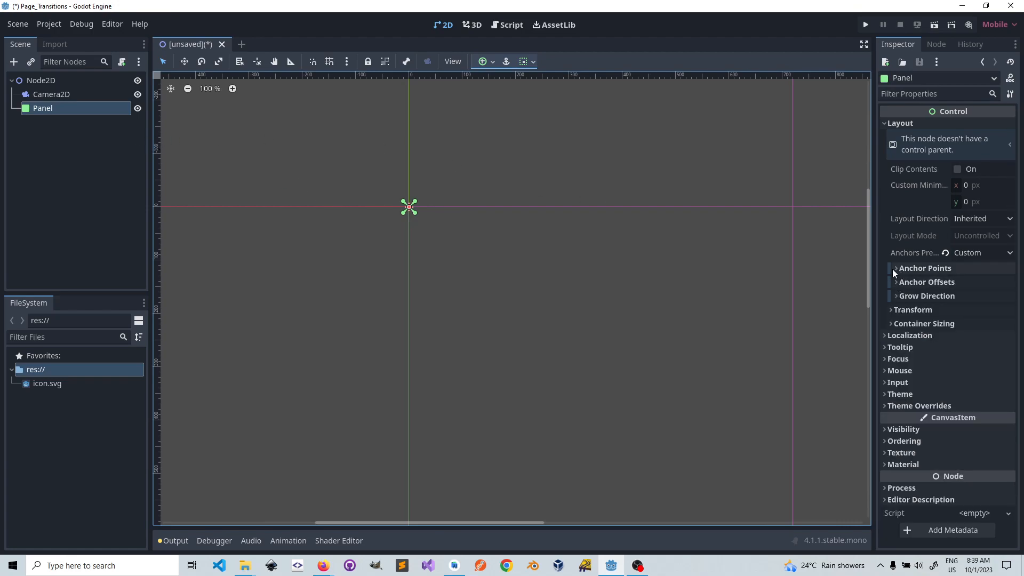
- Set the Panel's right and bottom anchor points to 1
left_click(898, 269)
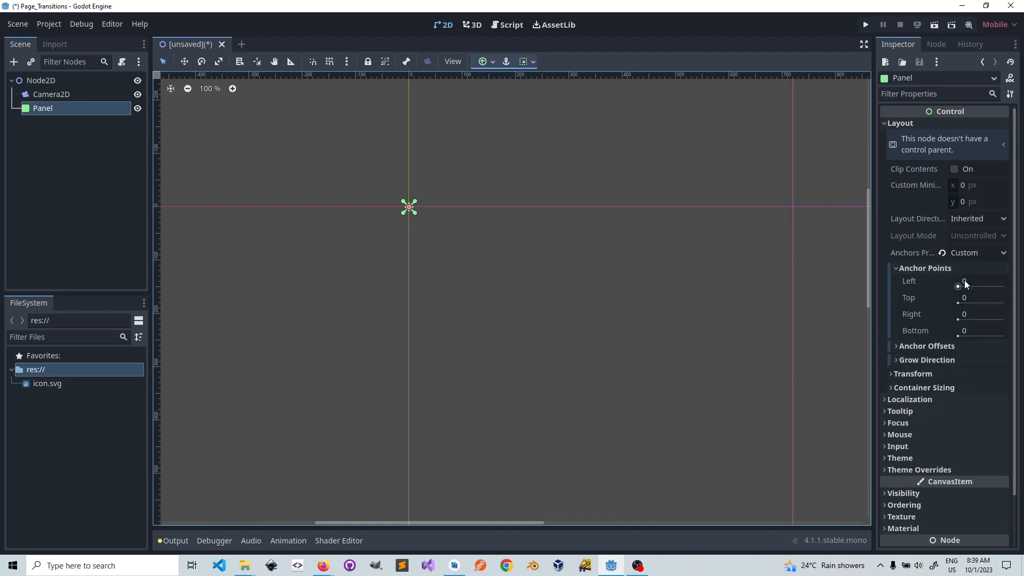
left_click(967, 316)
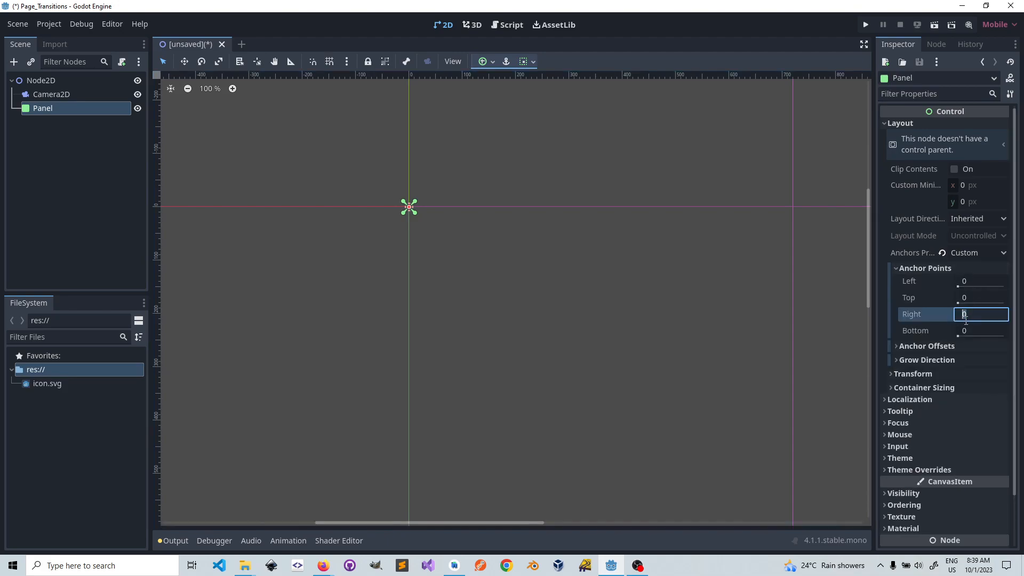
type("1")
key("Return")
left_click(994, 388)
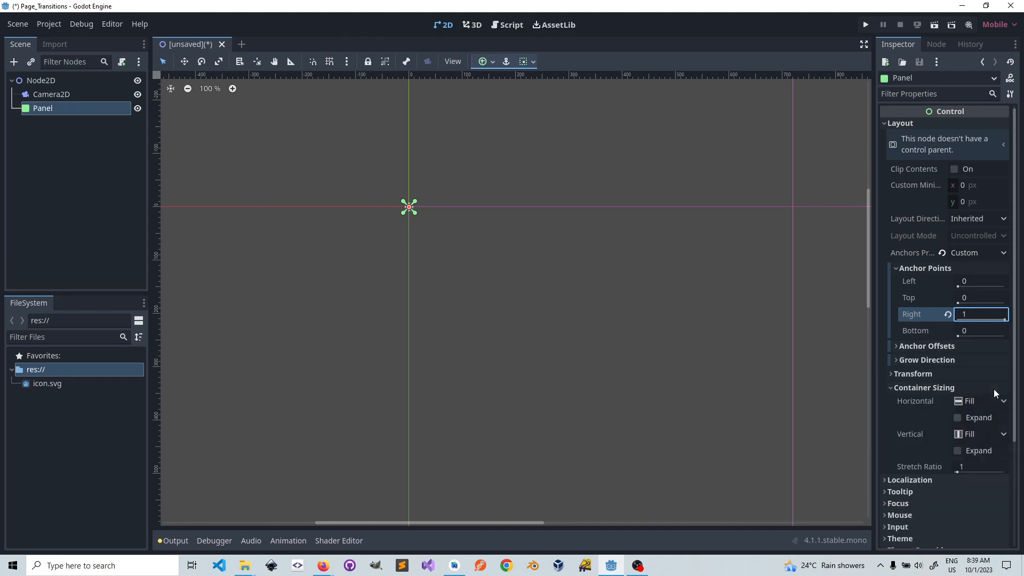
left_click(970, 332)
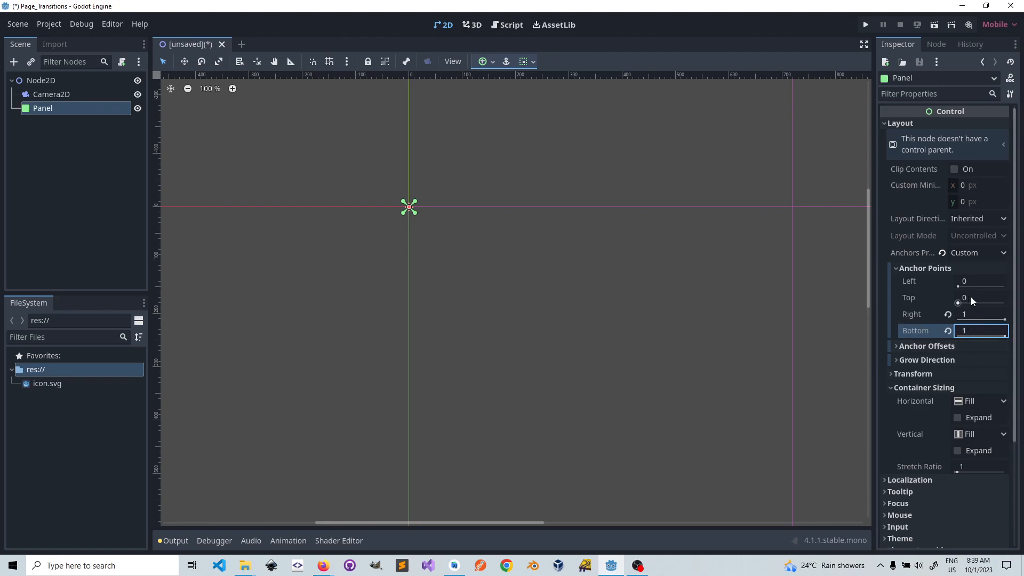
left_click(446, 251)
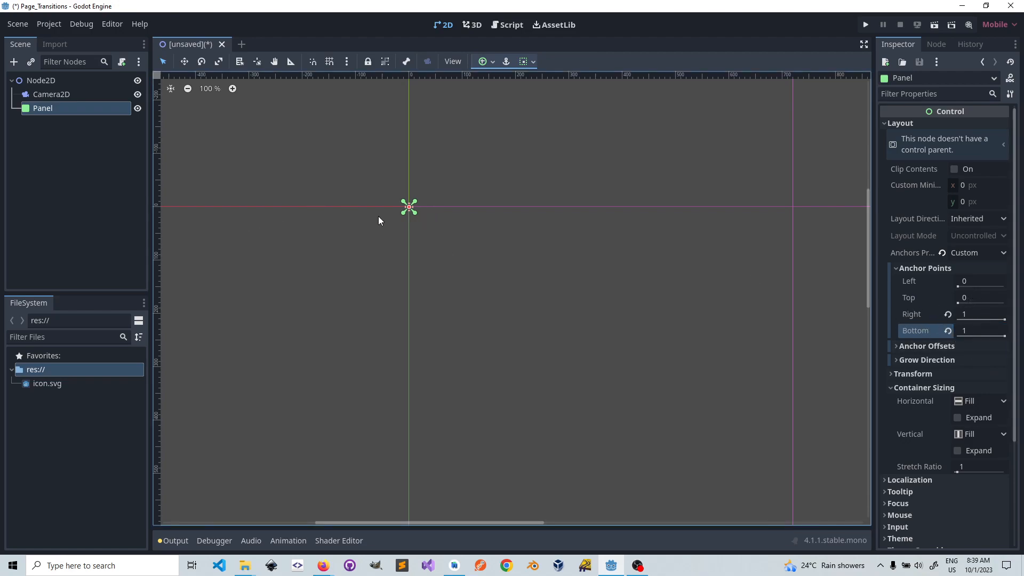
left_click(35, 80)
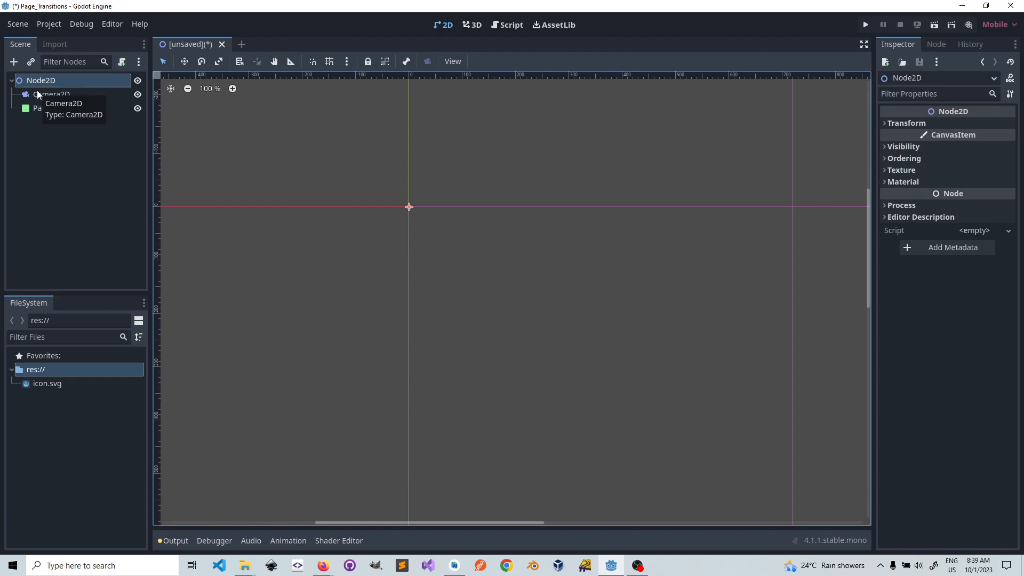
left_click(33, 108)
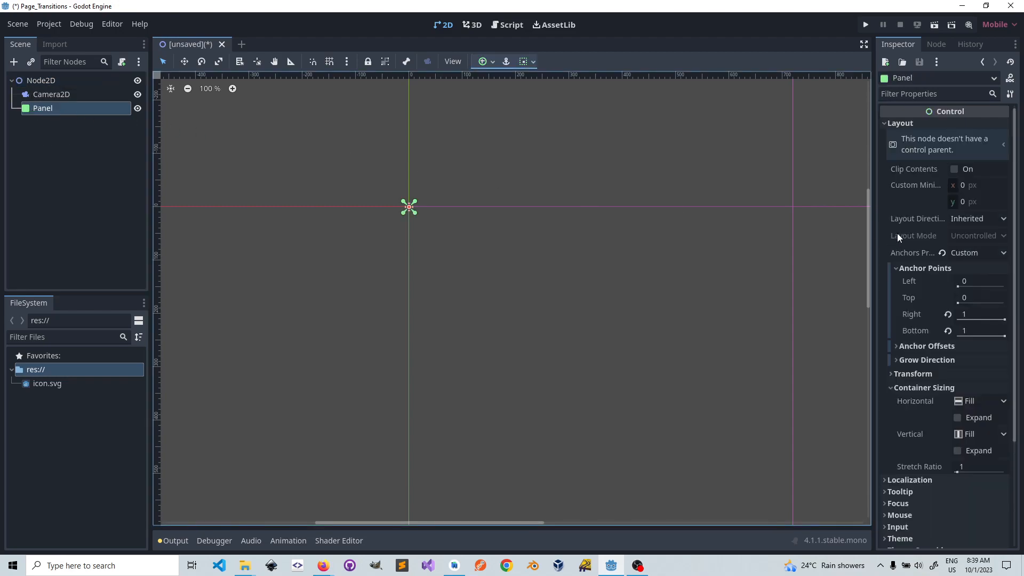
scroll(929, 296, "down", 5)
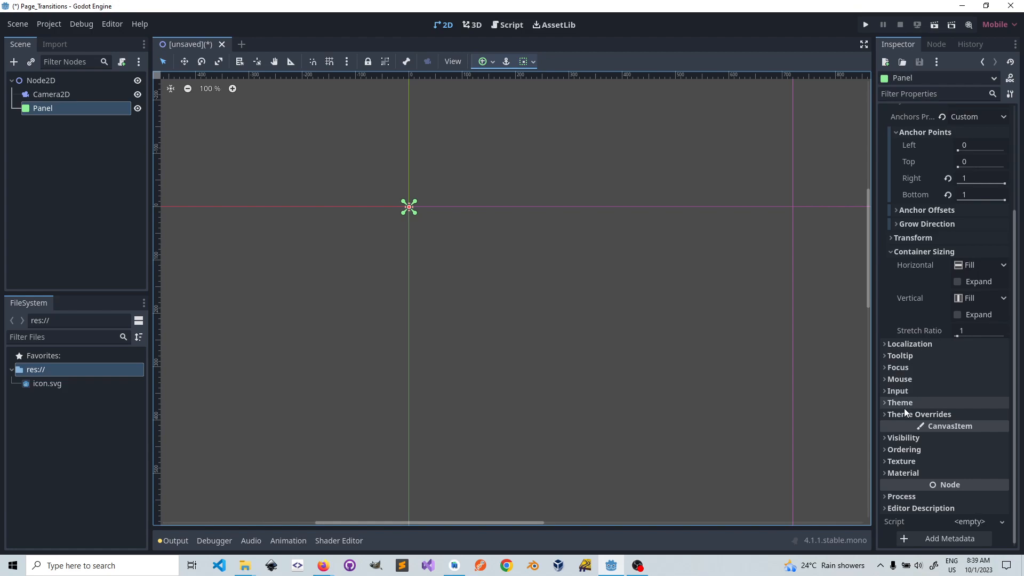
left_click(890, 237)
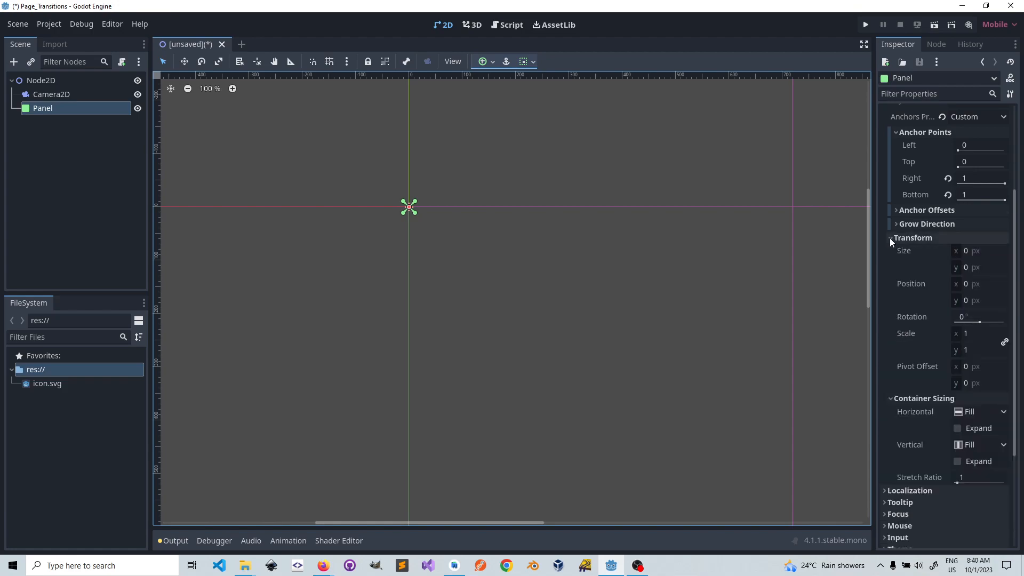
left_click(963, 253)
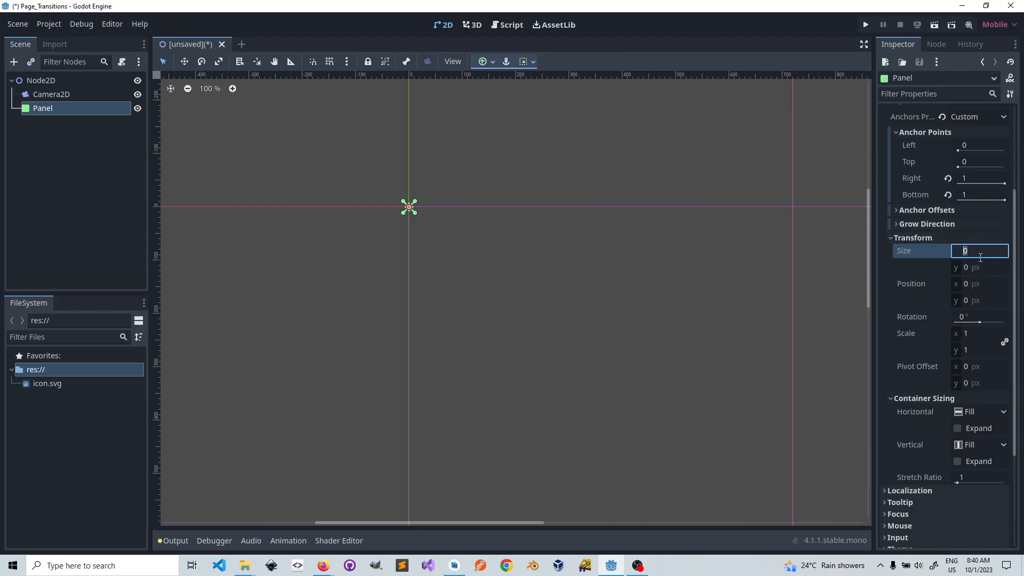
type("2")
key("BackSpace")
- Set the Camera2D's anchor mode to Fixed TopLeft
scroll(734, 290, "down", 8)
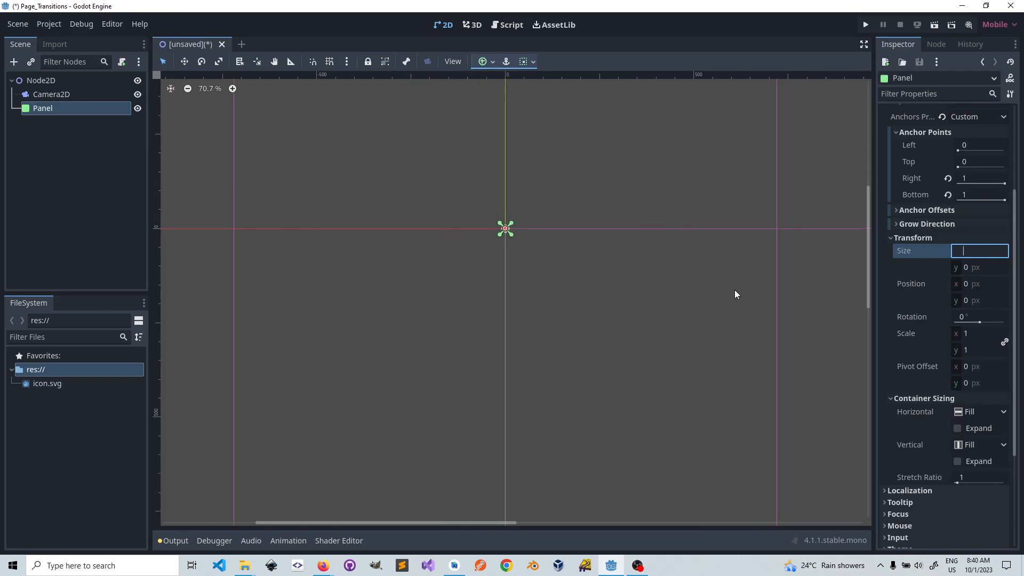
scroll(741, 290, "down", 1)
scroll(740, 290, "up", 1)
scroll(652, 179, "down", 2)
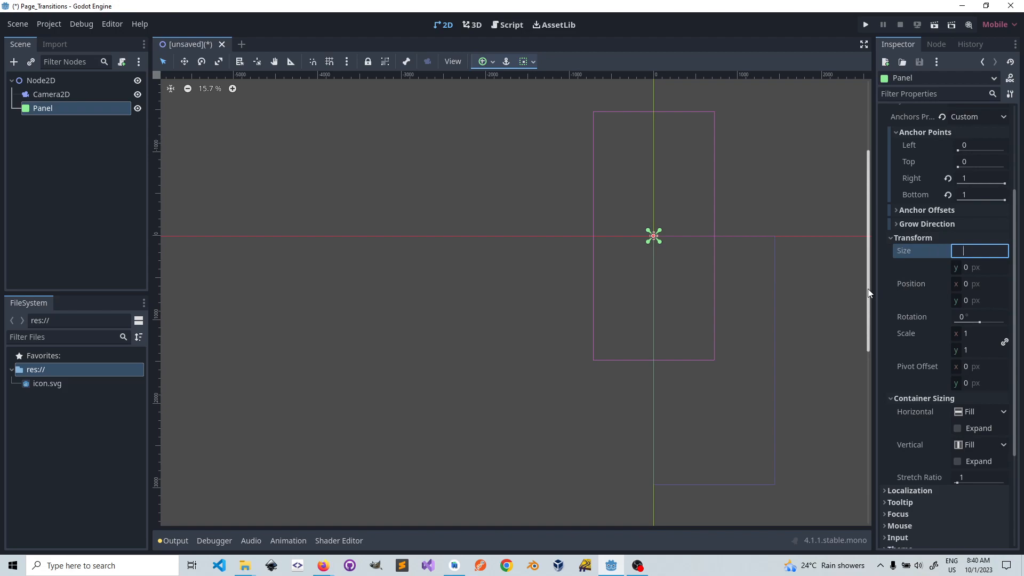
left_click(52, 94)
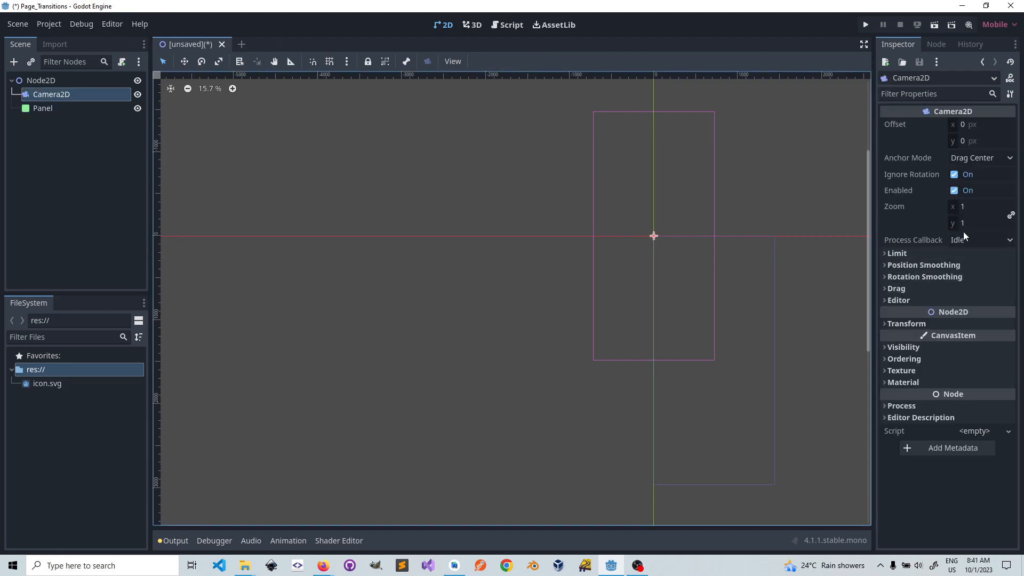
left_click(40, 108)
left_click(49, 95)
left_click(1011, 159)
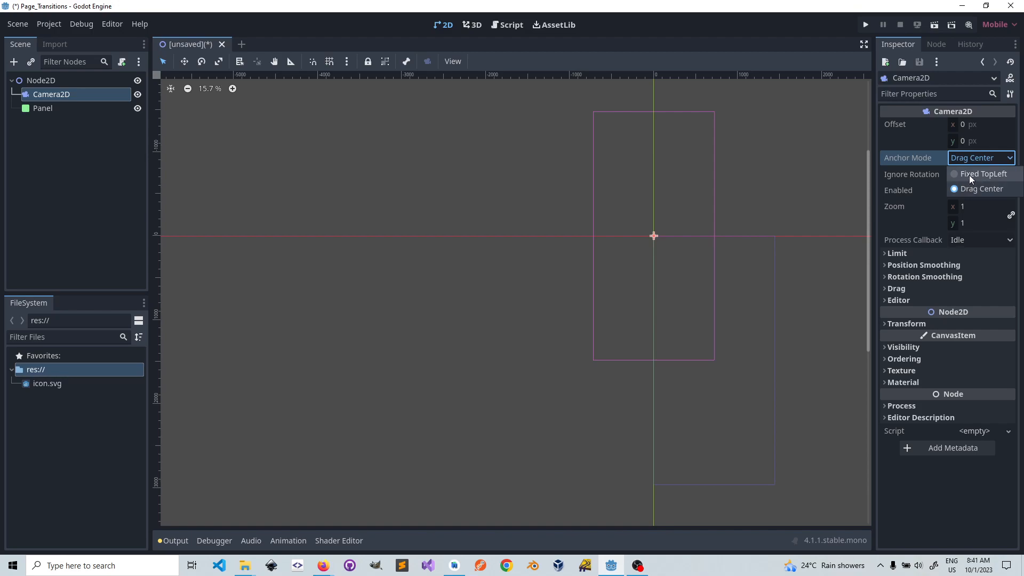
left_click(996, 175)
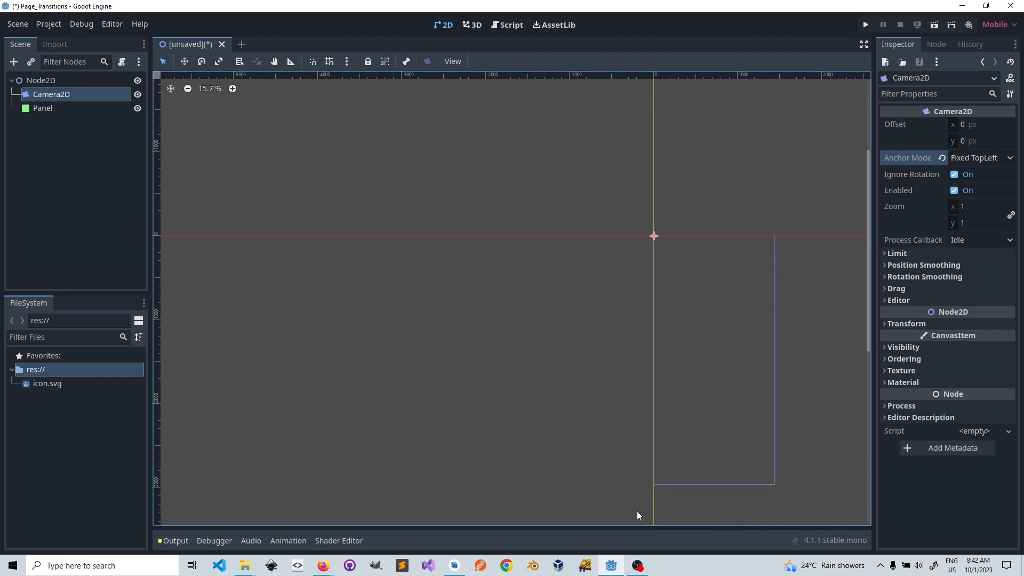
- Examine the Panel's anchor, transform and container sizing properties
middle_click_drag(738, 319, 499, 236)
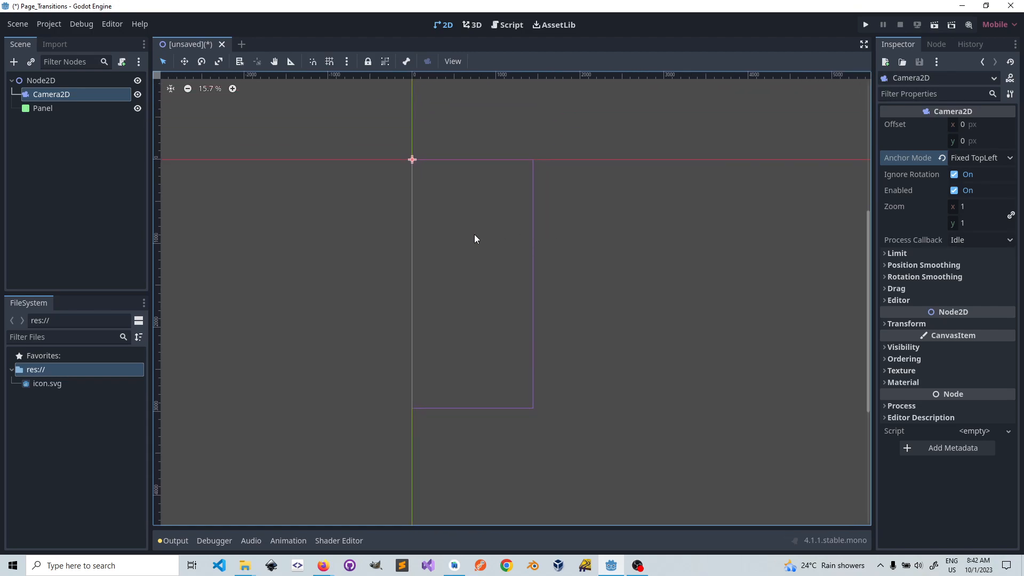
left_click(35, 108)
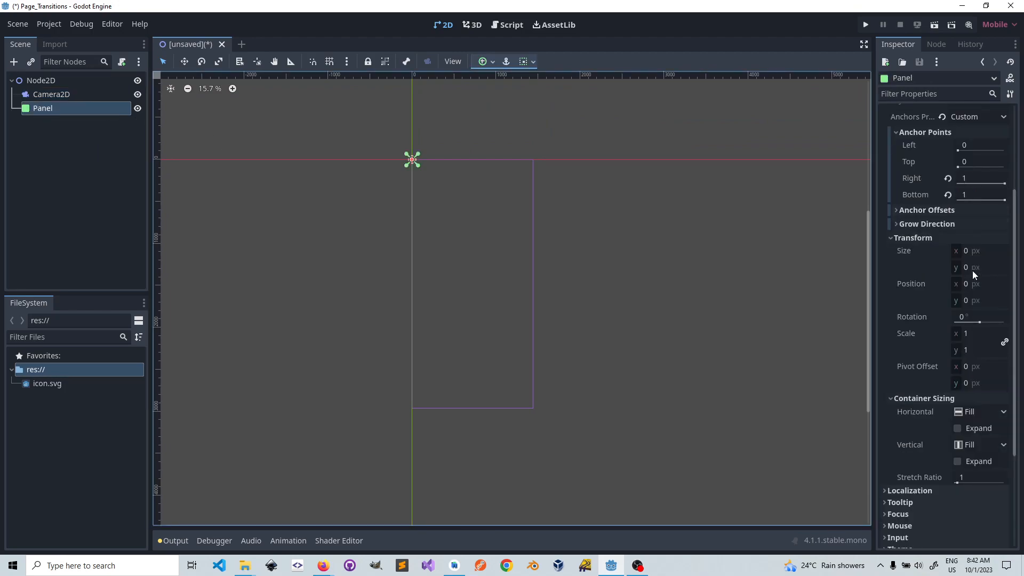
scroll(975, 276, "down", 2)
scroll(975, 276, "up", 3)
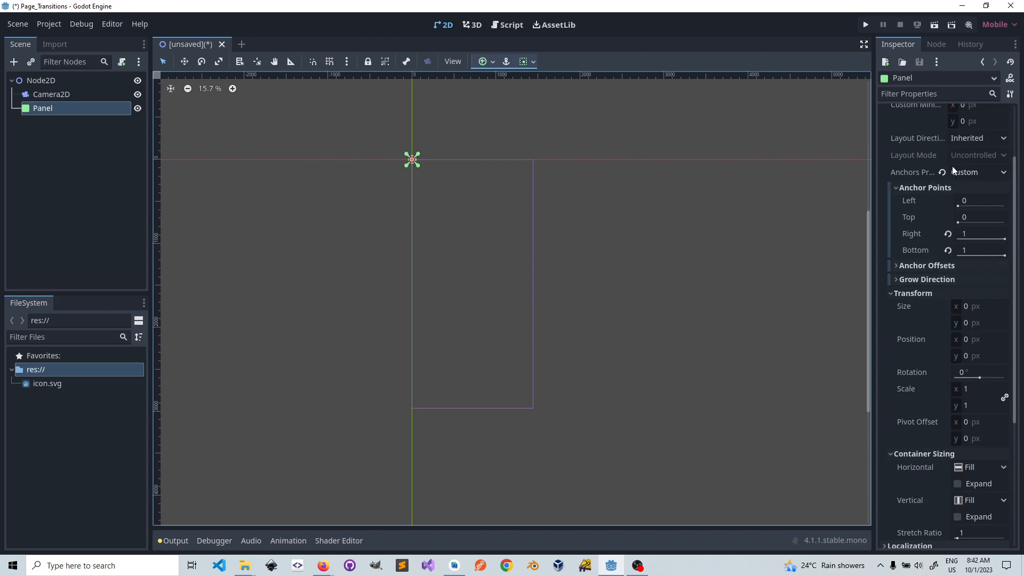
scroll(953, 164, "up", 1)
scroll(952, 174, "down", 3)
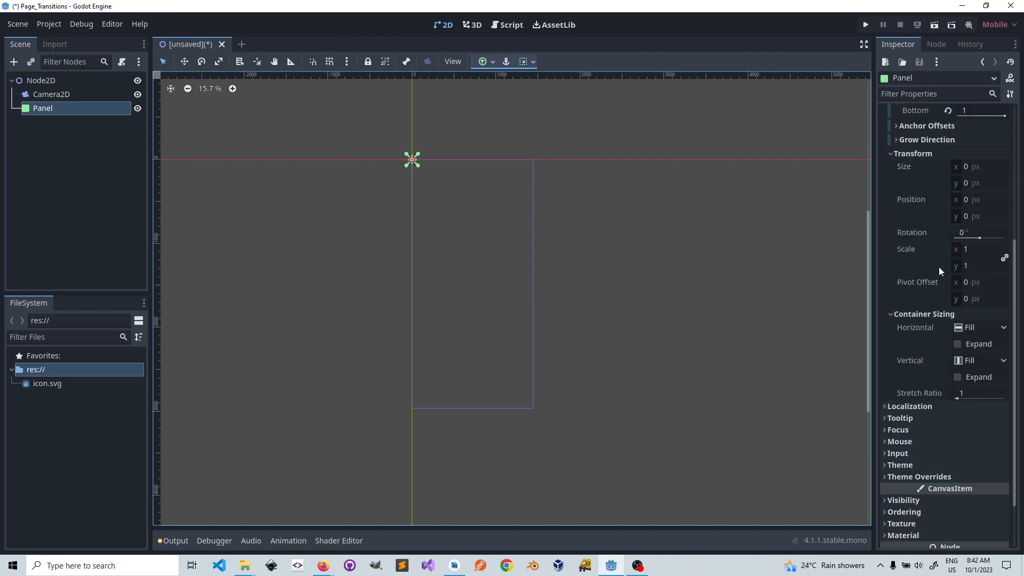
scroll(958, 244, "up", 1)
scroll(959, 261, "down", 3)
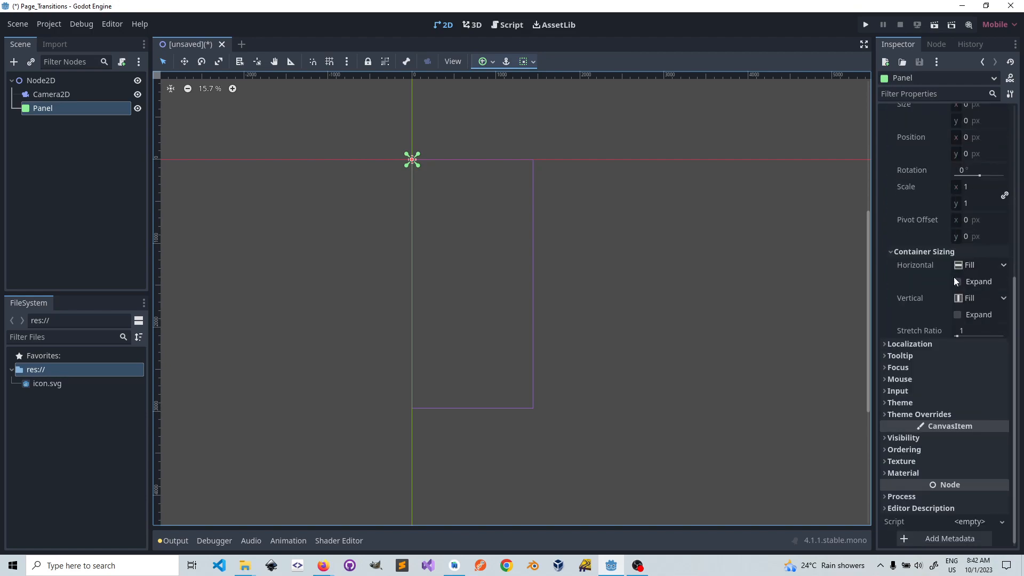
scroll(917, 302, "up", 3)
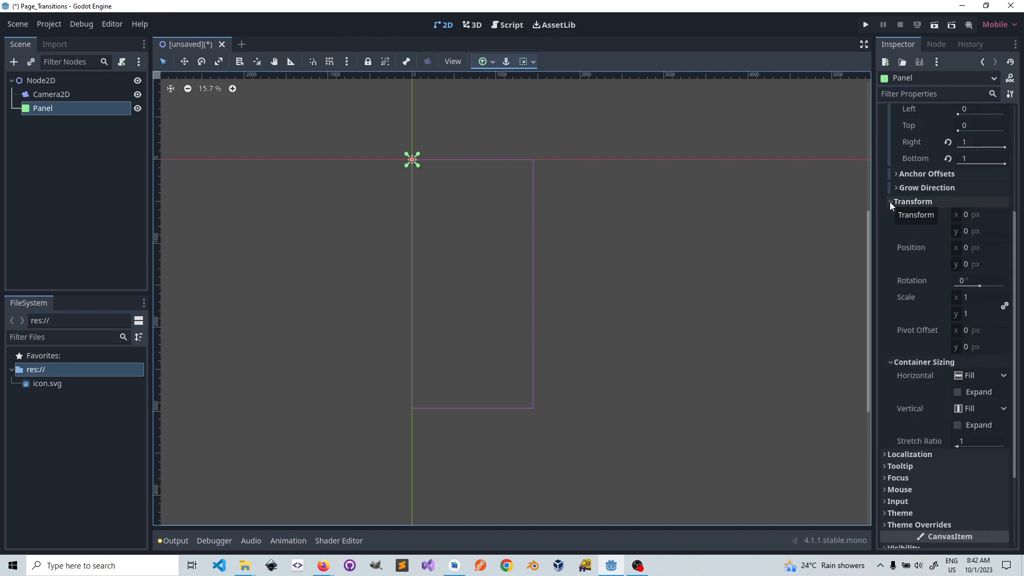
left_click(961, 216)
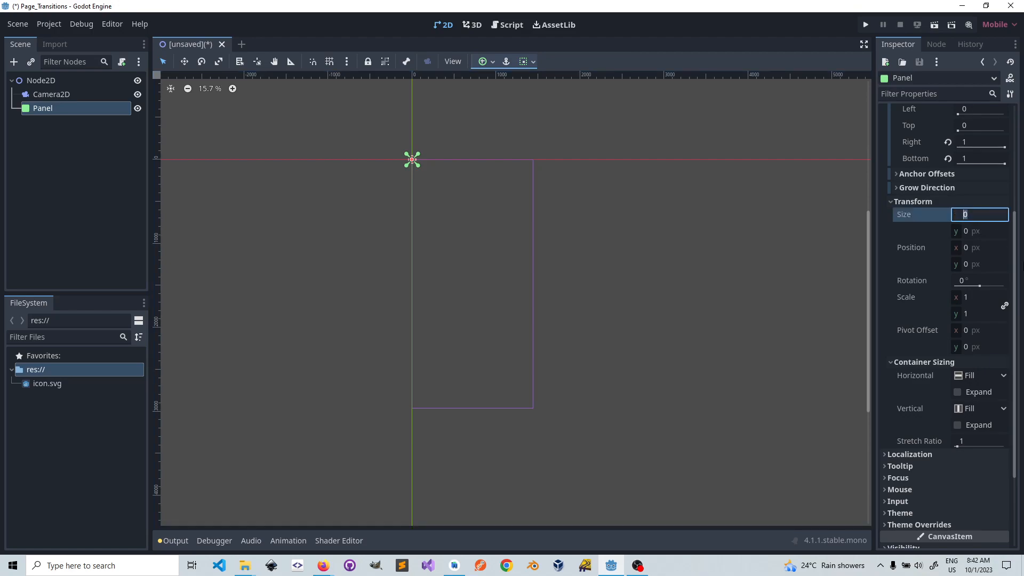
type("1440")
key("BackSpace")
key("BackSpace")
key("BackSpace")
key("BackSpace")
- Examine the handheld orientation options in the project's display window settings, keeping Landscape
left_click(48, 24)
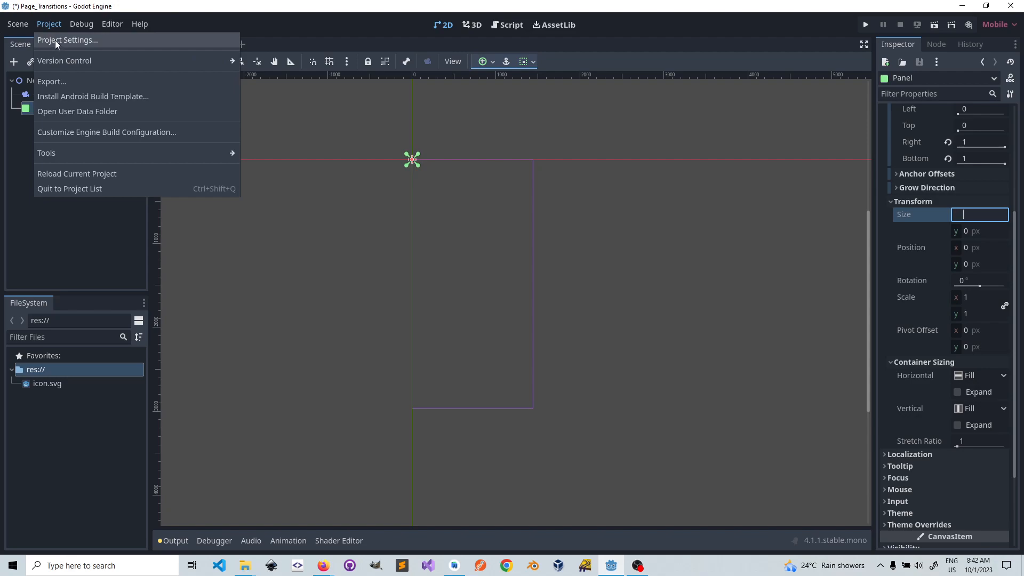
left_click(56, 40)
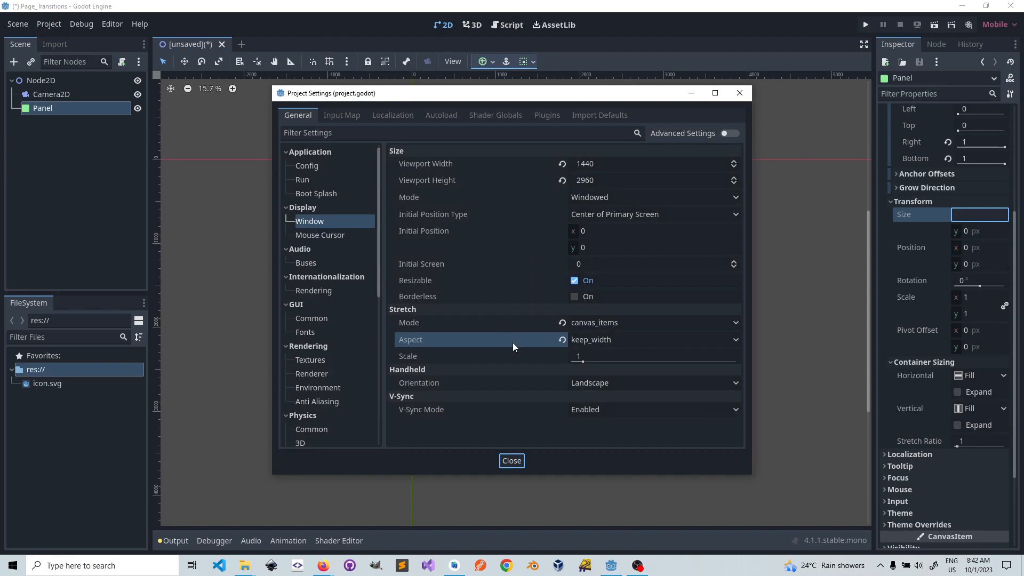
left_click(429, 382)
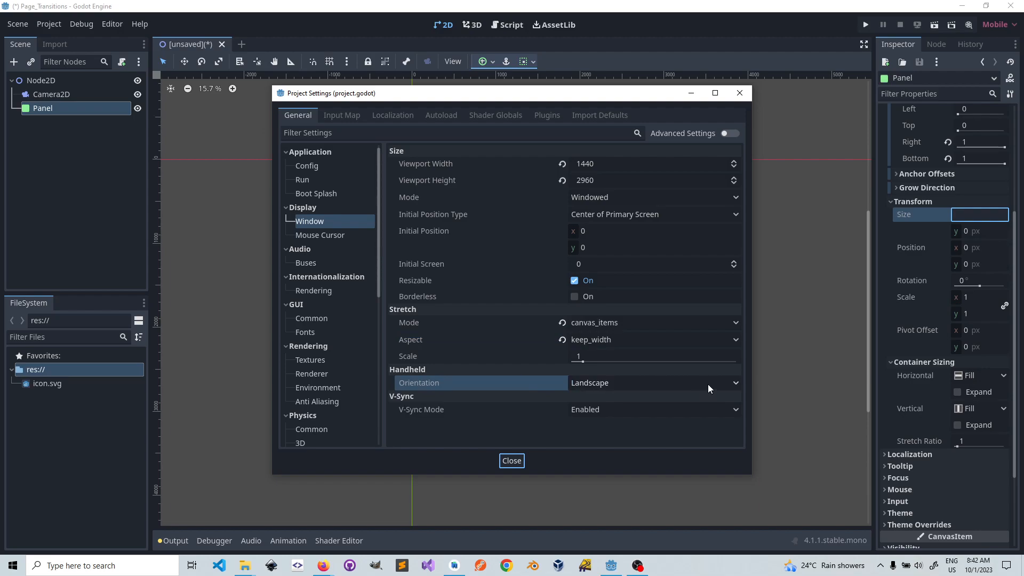
left_click(667, 383)
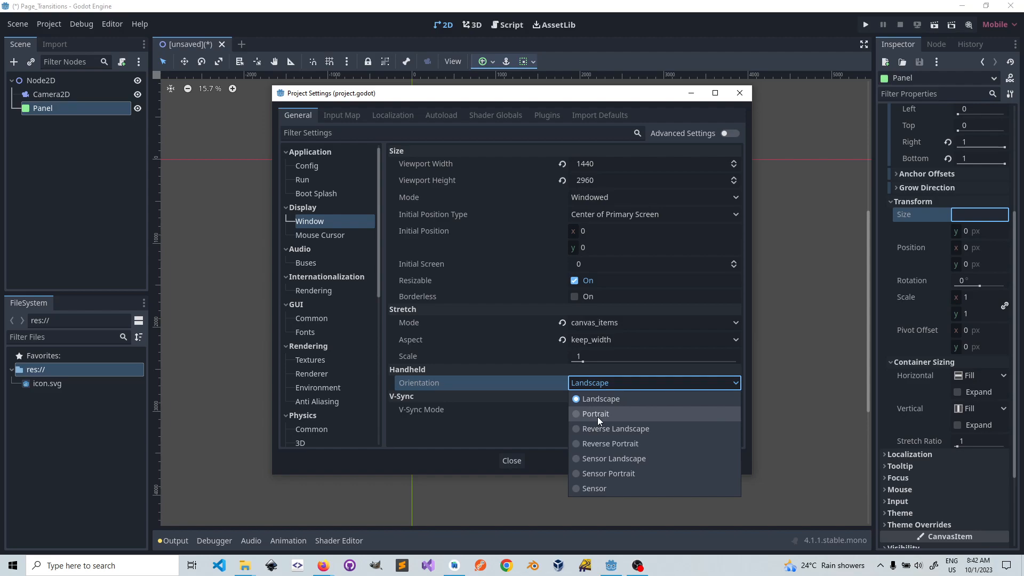
left_click(823, 390)
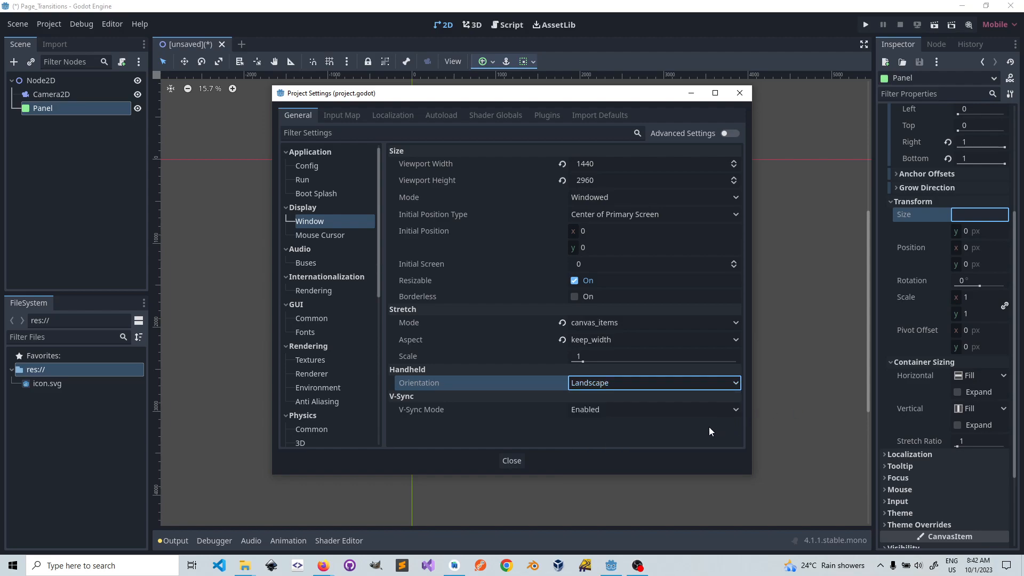
left_click(524, 461)
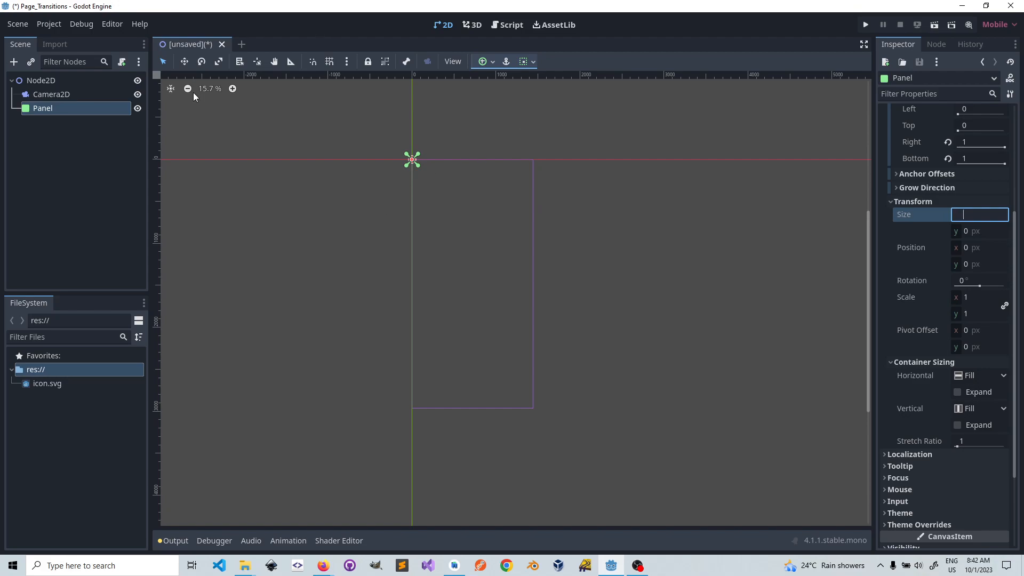
- Set the project's handheld orientation to Portrait in the display window settings
left_click(49, 24)
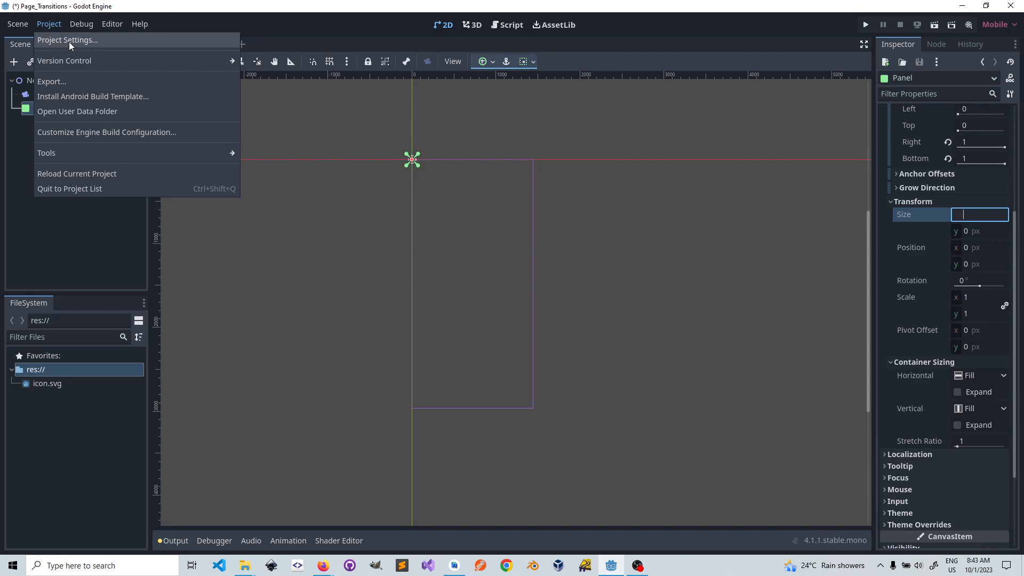
left_click(63, 40)
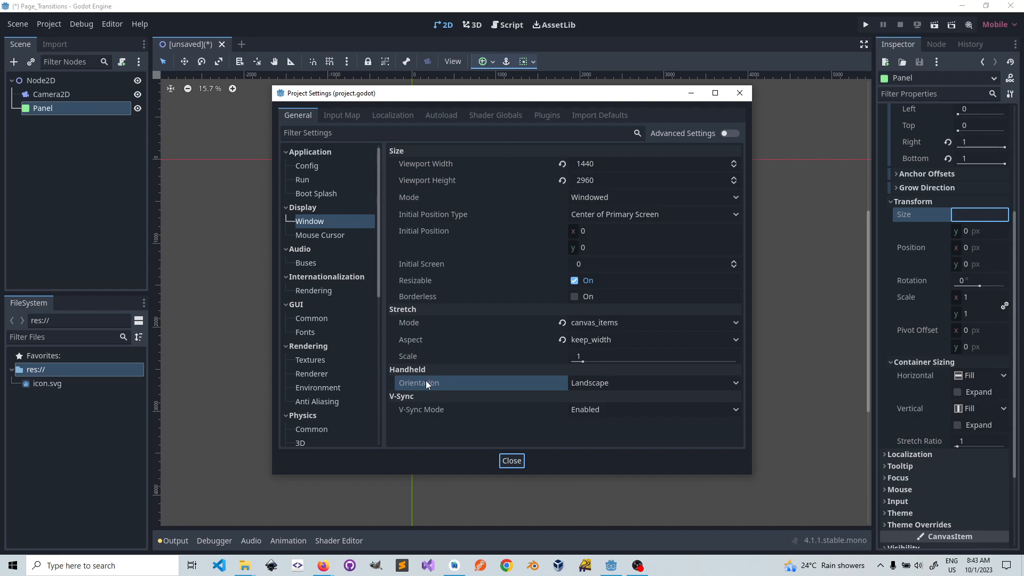
left_click(616, 382)
left_click(594, 415)
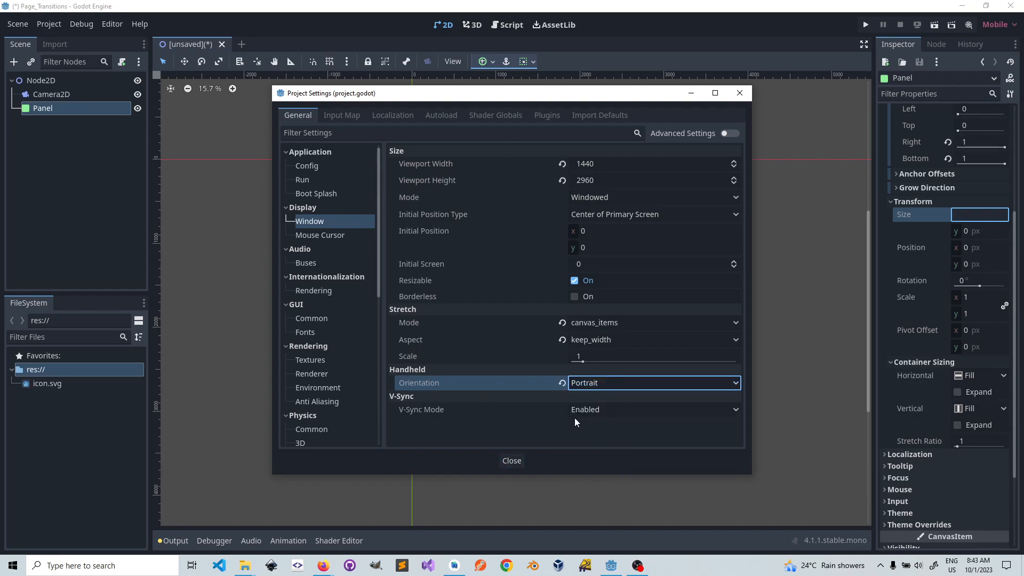
left_click(513, 461)
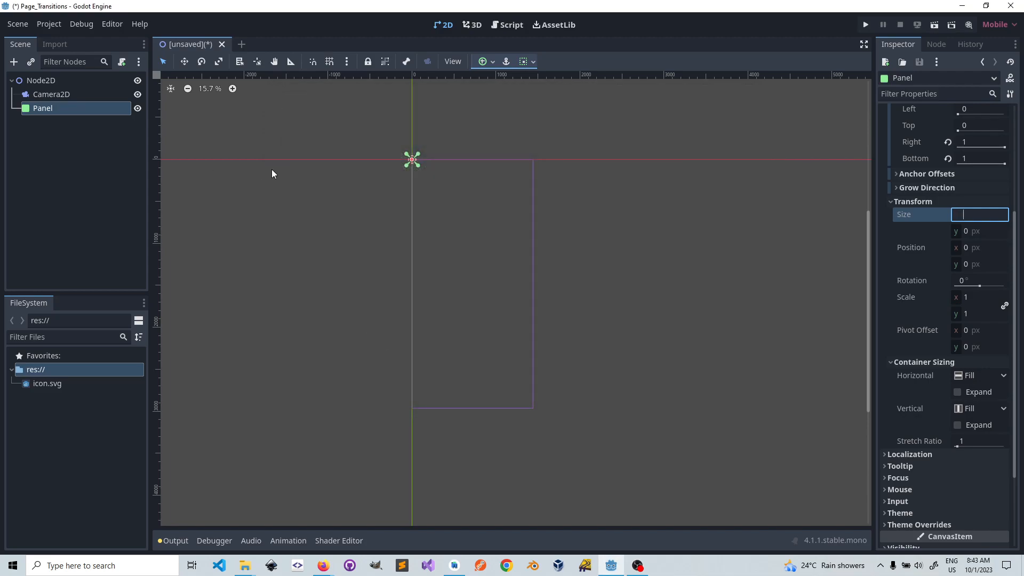
- Set the Panel's transform size to 1440 px in x and 2960 px in y
left_click(54, 94)
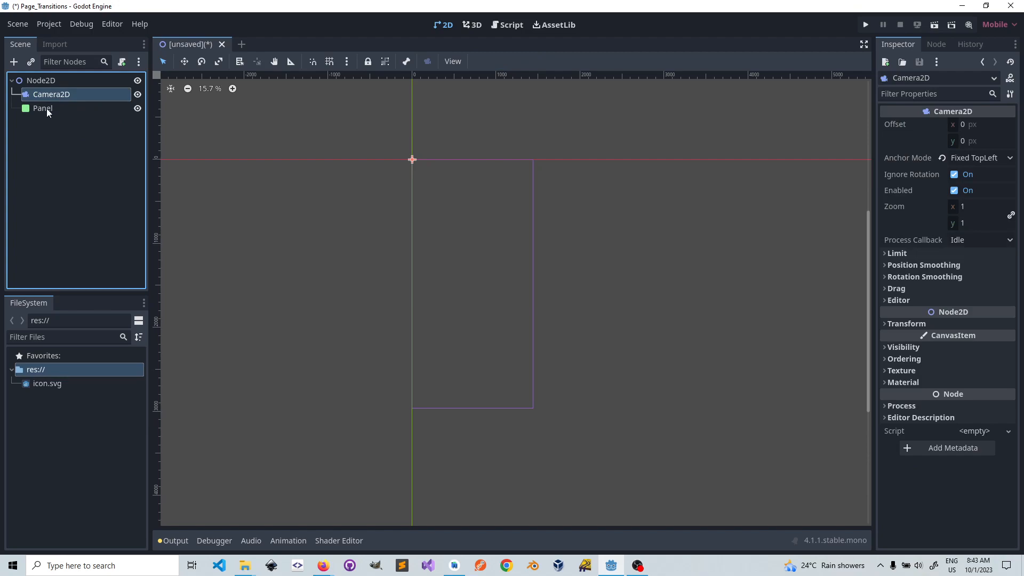
left_click(46, 107)
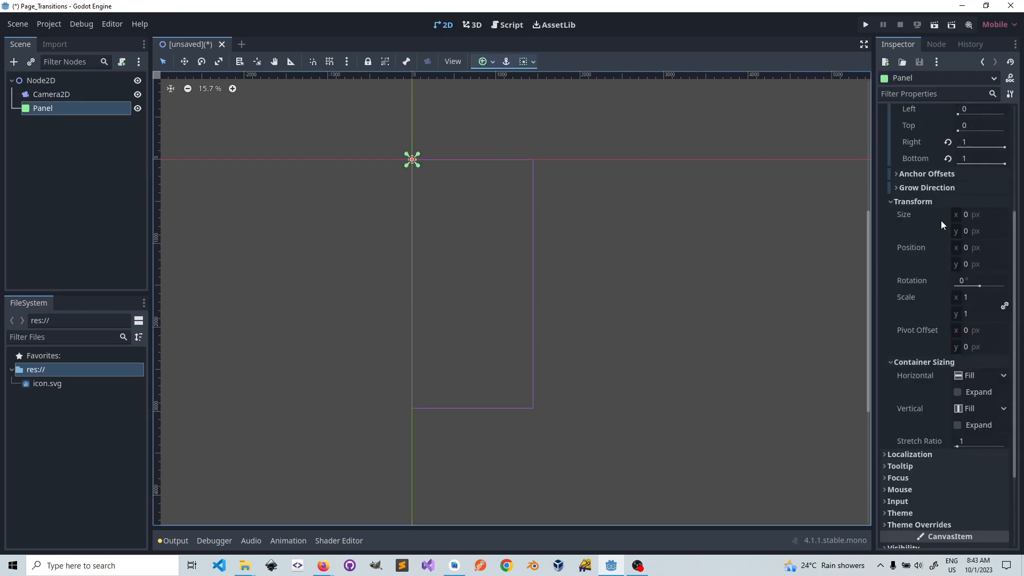
left_click(968, 216)
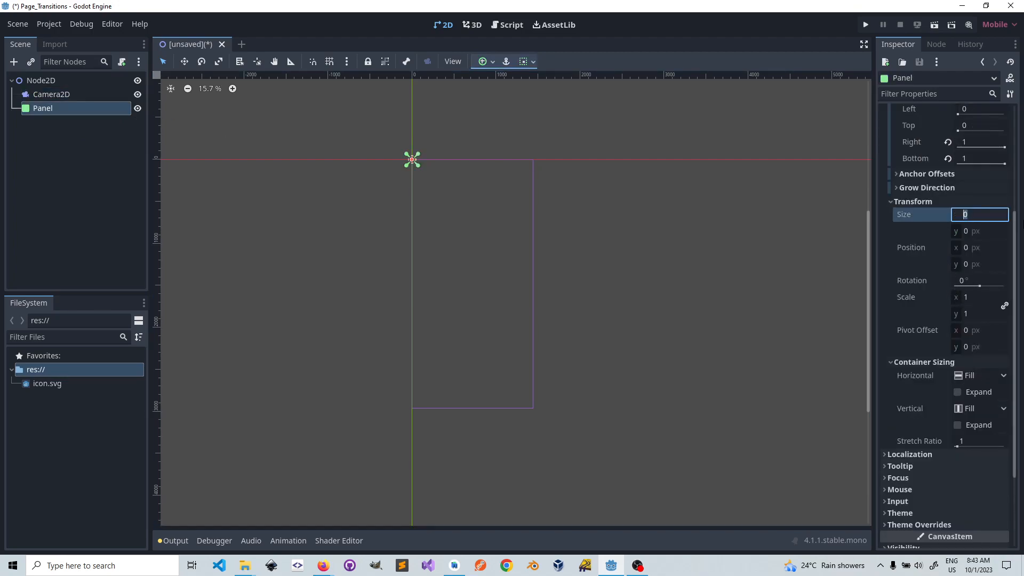
type("1440")
left_click(968, 234)
type("2960")
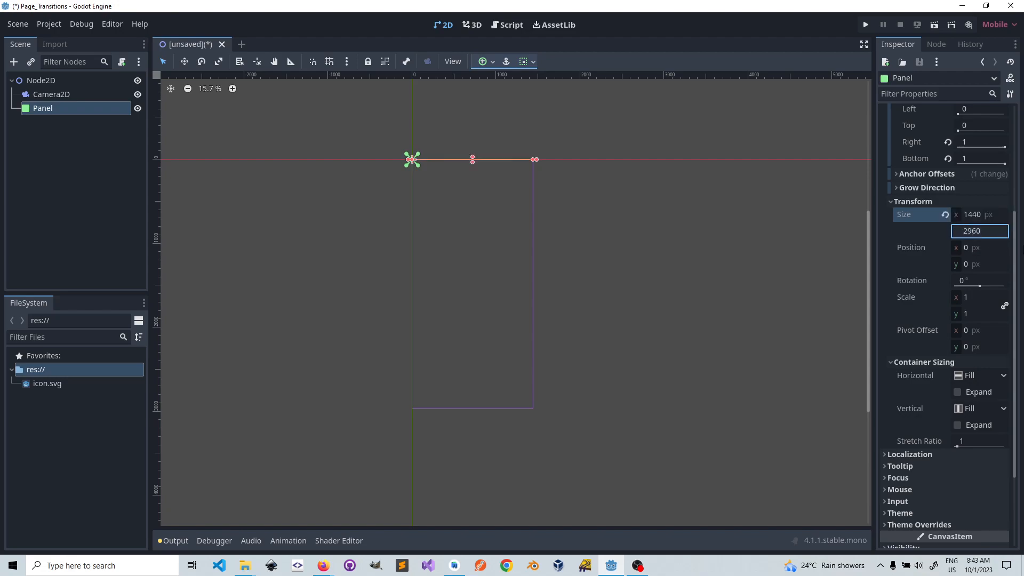
key("Return")
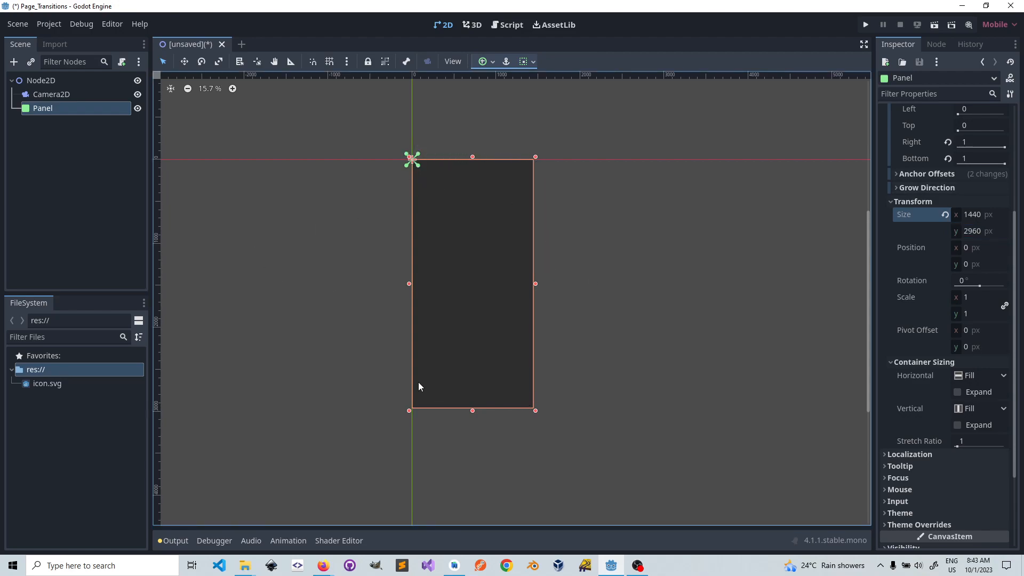
- Assign a new StyleBoxFlat to the Panel's style theme override and expand its properties
left_click(896, 202)
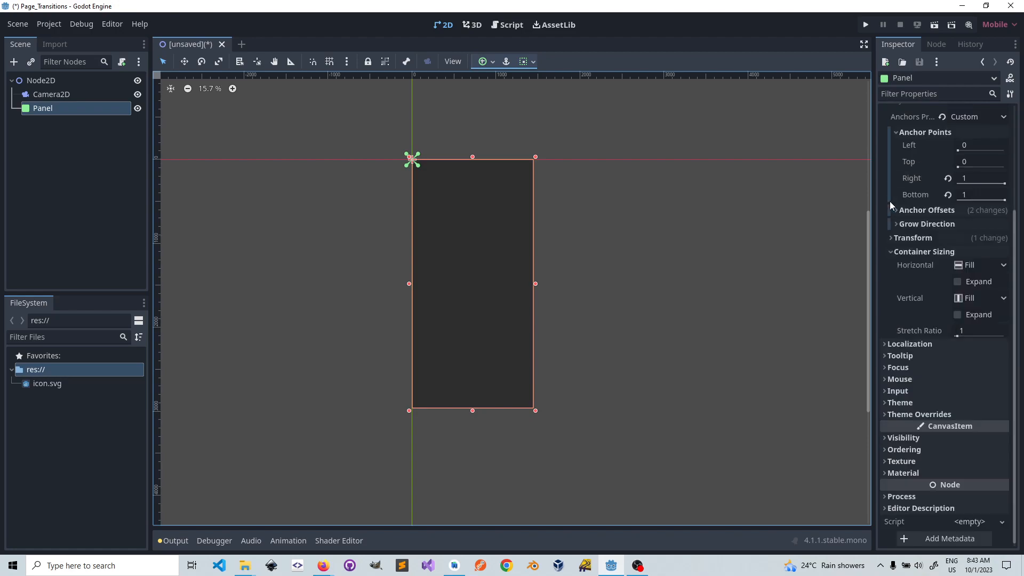
left_click(891, 251)
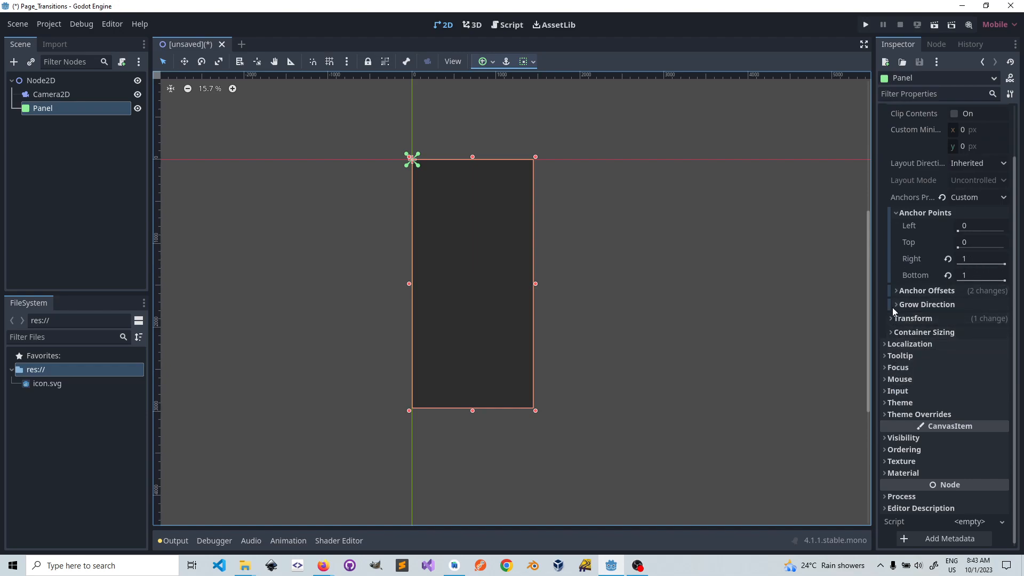
left_click(888, 403)
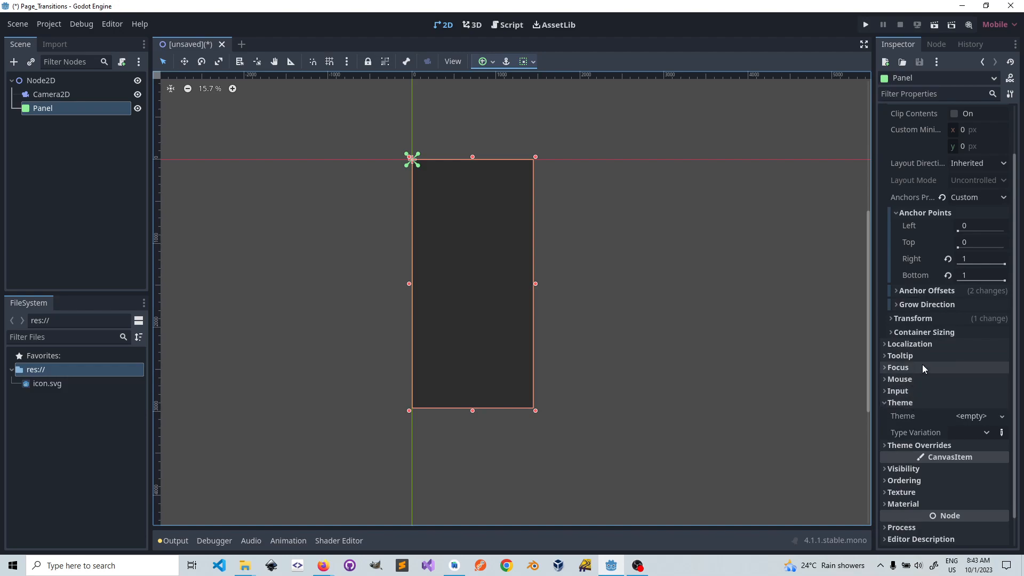
scroll(922, 360, "down", 1)
left_click(889, 414)
scroll(907, 421, "down", 1)
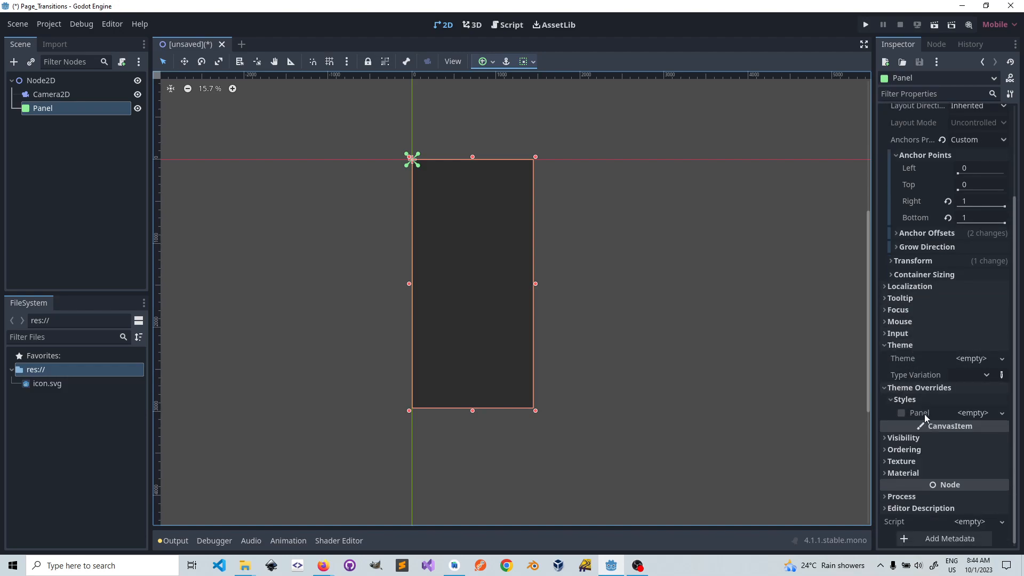
left_click(1002, 413)
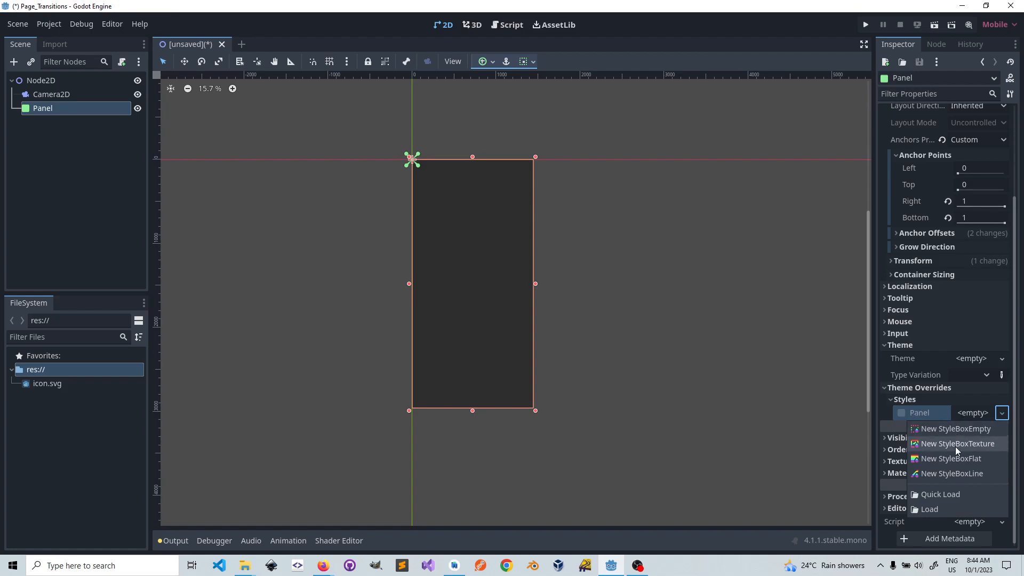
left_click(959, 461)
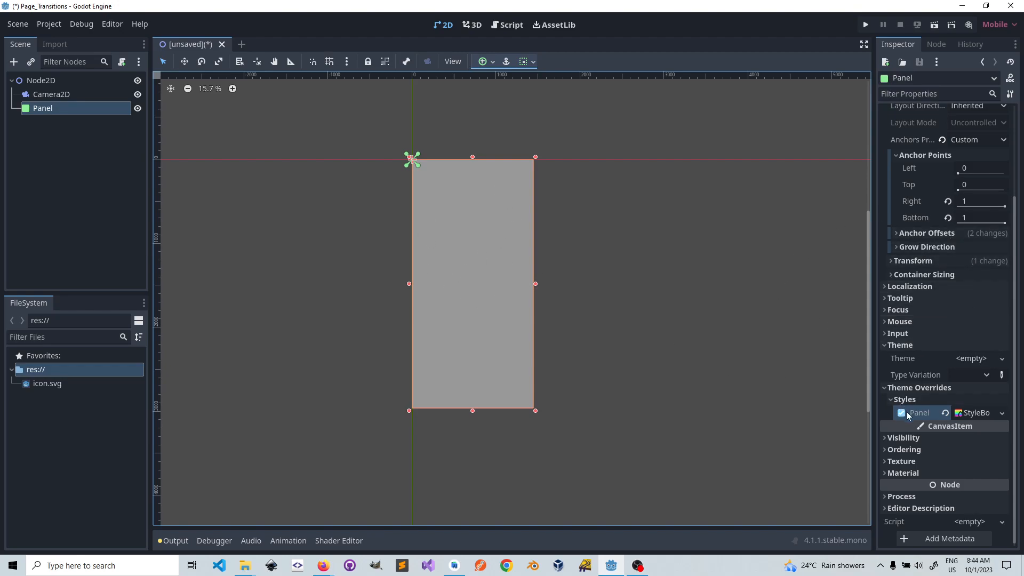
left_click(979, 415)
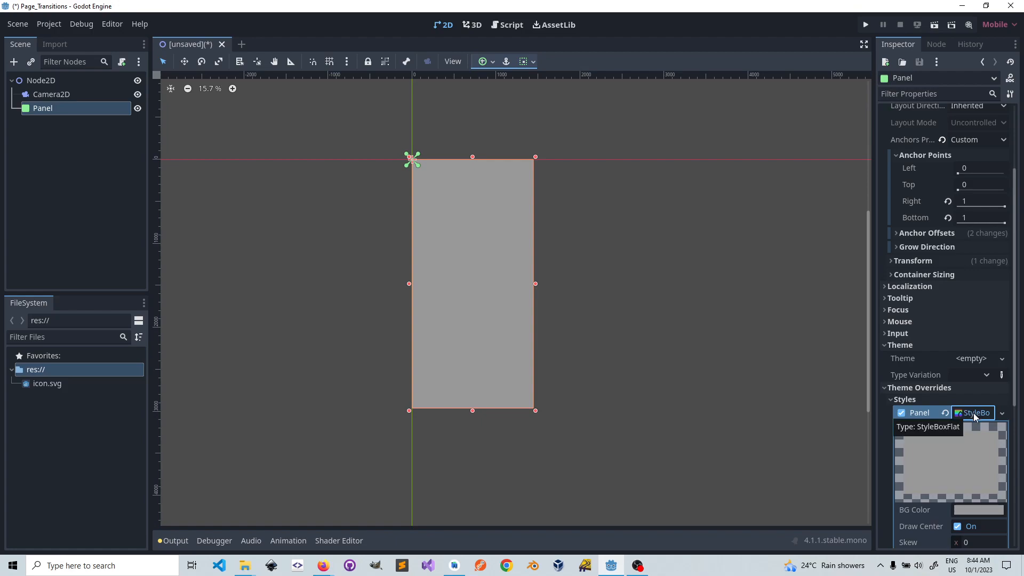
scroll(974, 413, "down", 3)
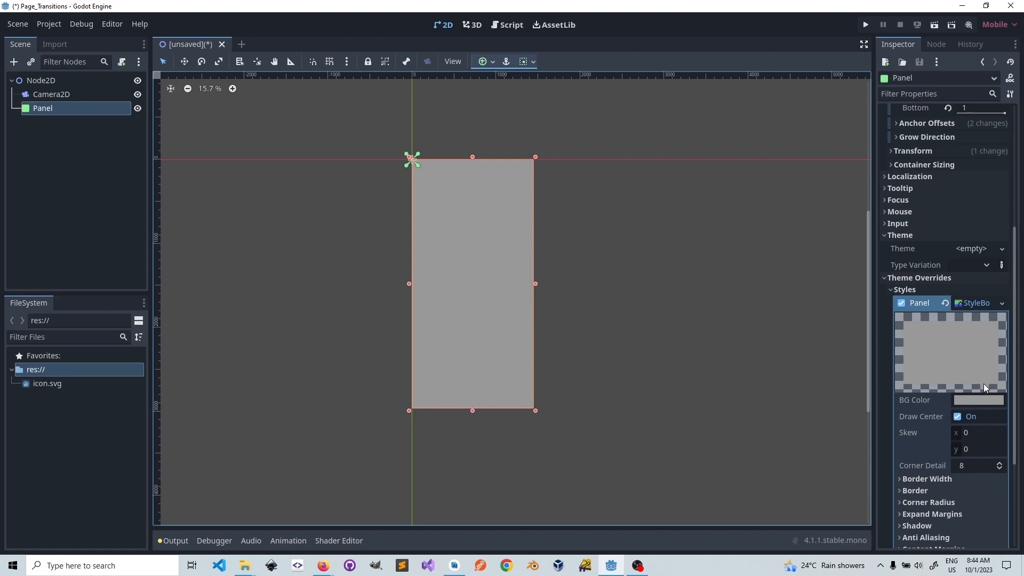
- Set the Panel StyleBoxFlat's background color to the teal blue 54a7b8
left_click(980, 401)
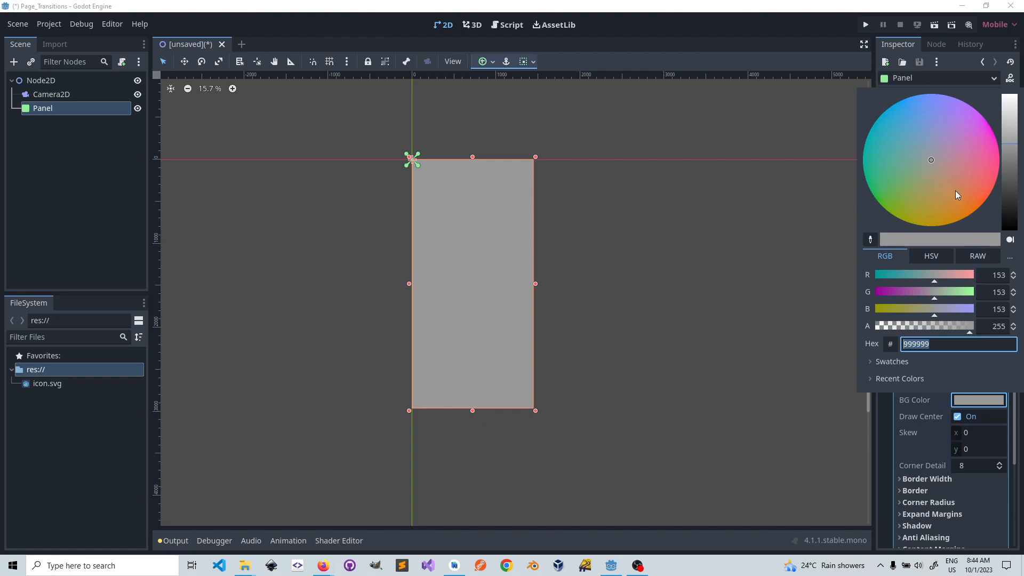
left_click(888, 193)
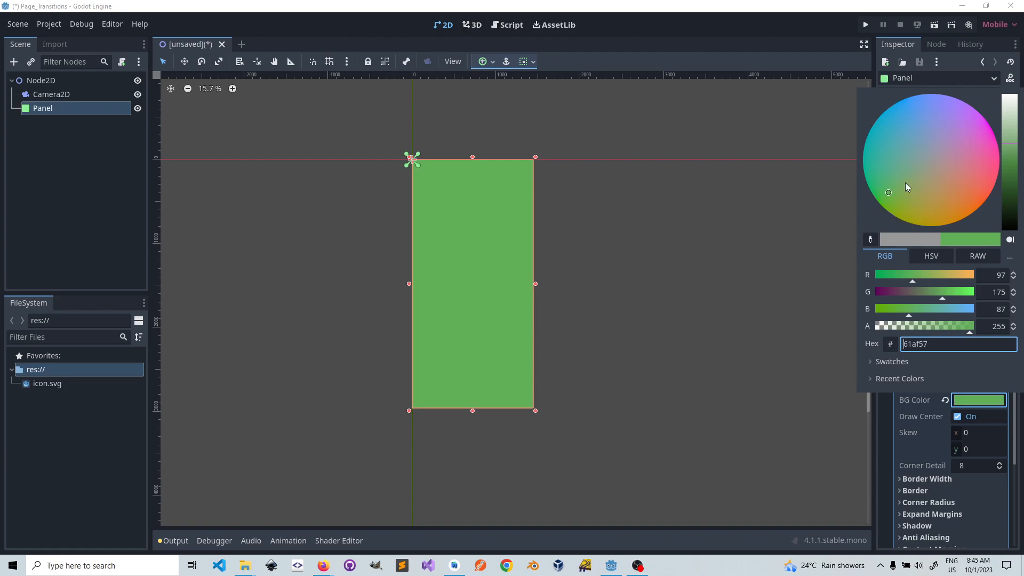
left_click(979, 145)
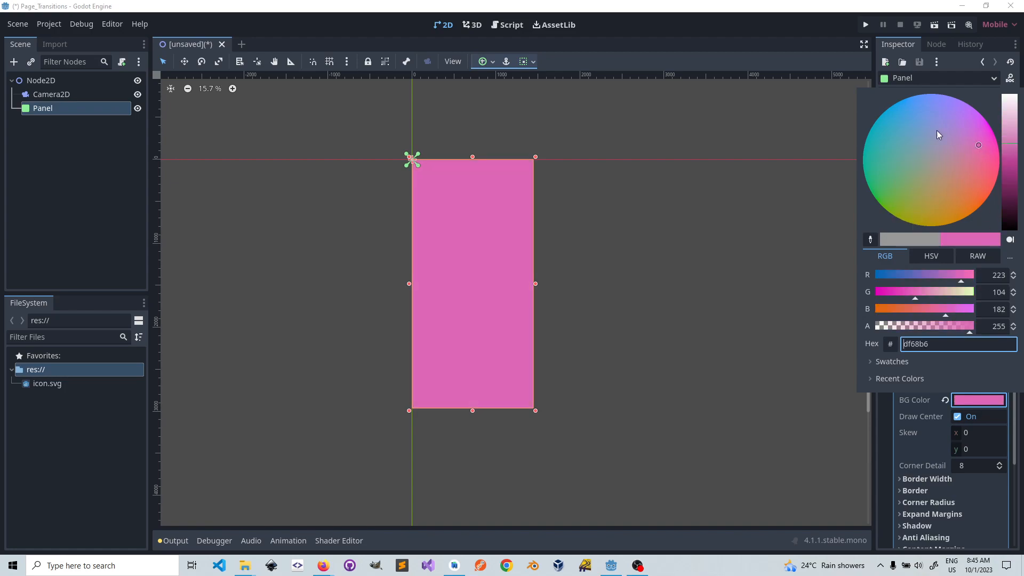
left_click(899, 140)
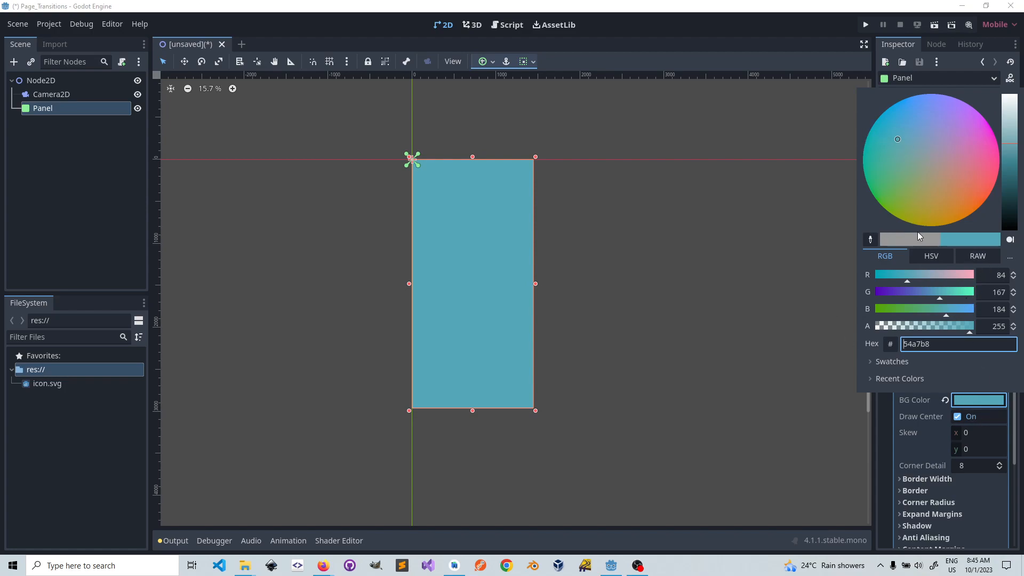
scroll(981, 416, "down", 5)
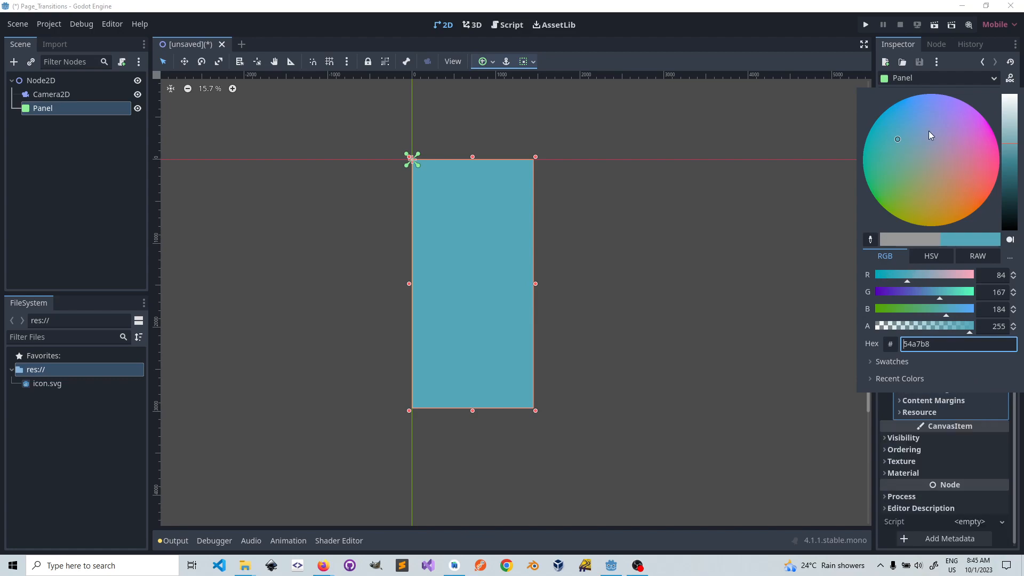
left_click(620, 162)
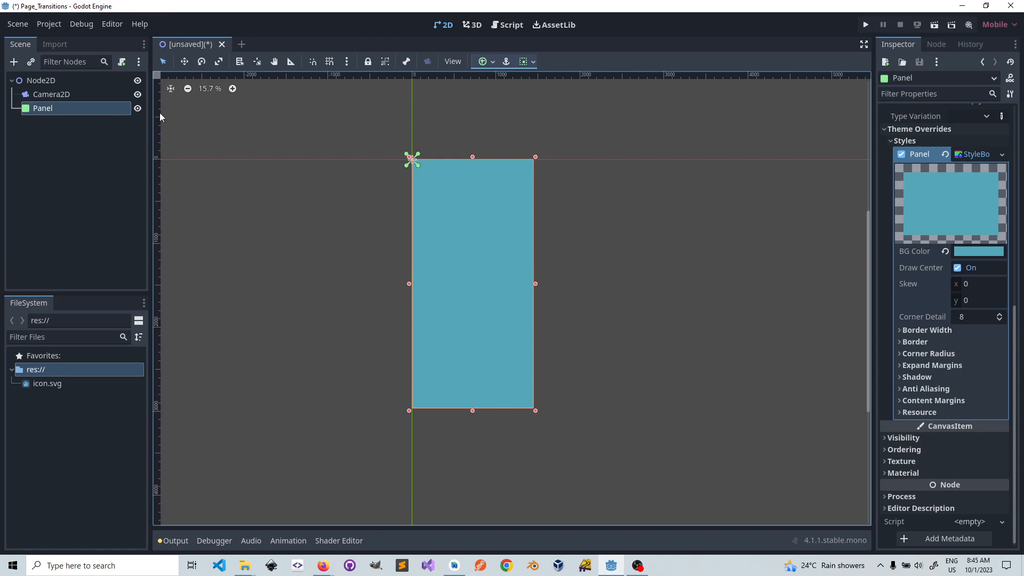
- Move the Camera2D node away from the origin to about (565, 629)
left_click(56, 95)
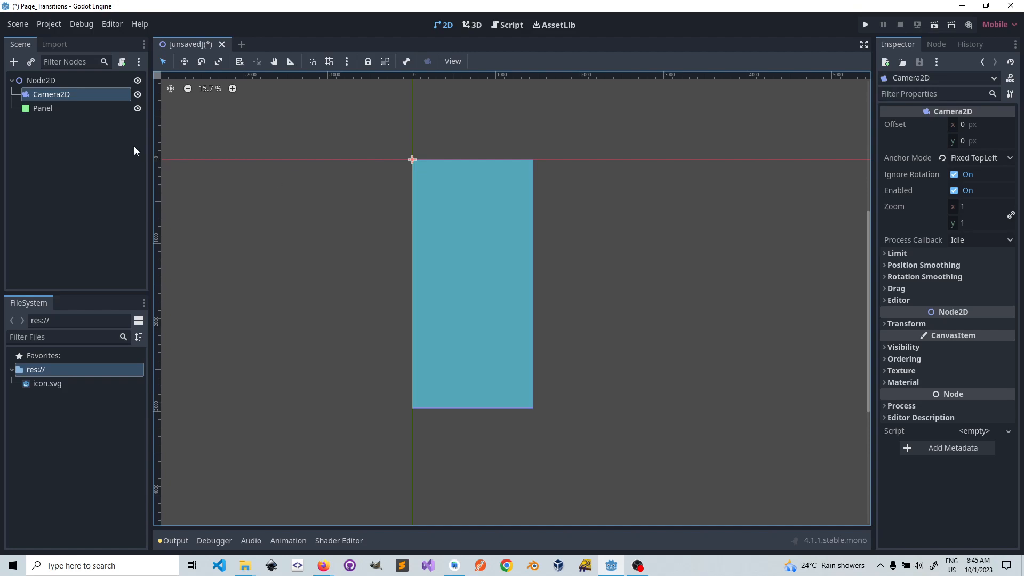
left_click(184, 61)
left_click_drag(423, 160, 457, 227)
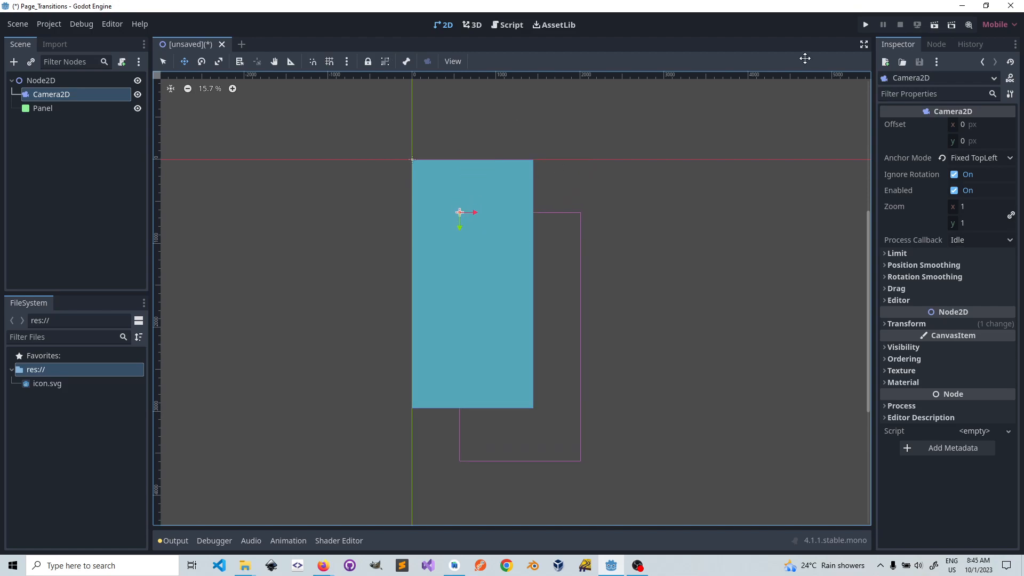
- Run the current scene, saving it as scene01 in the project's root folder
left_click(935, 26)
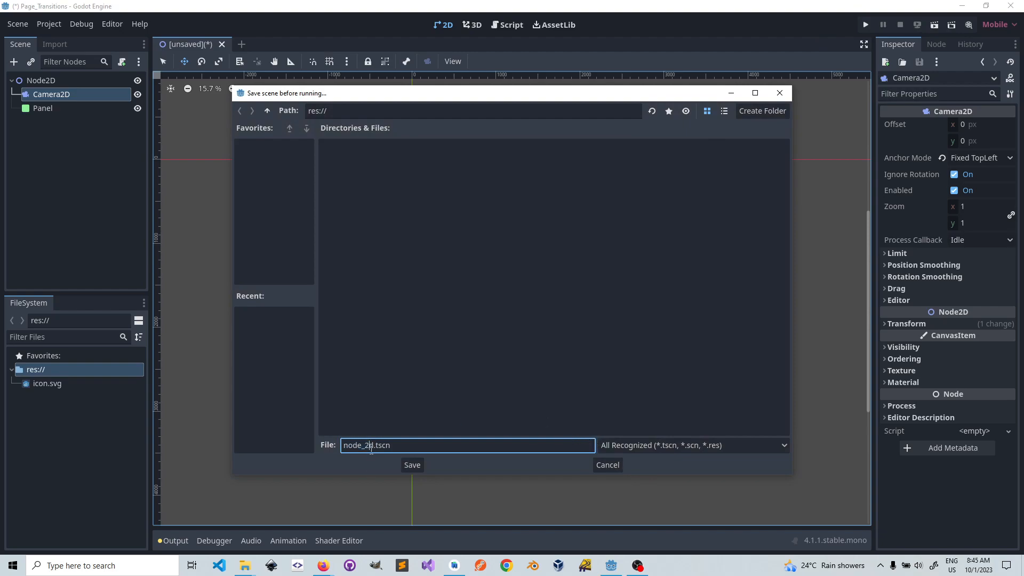
type("scene01")
left_click(417, 470)
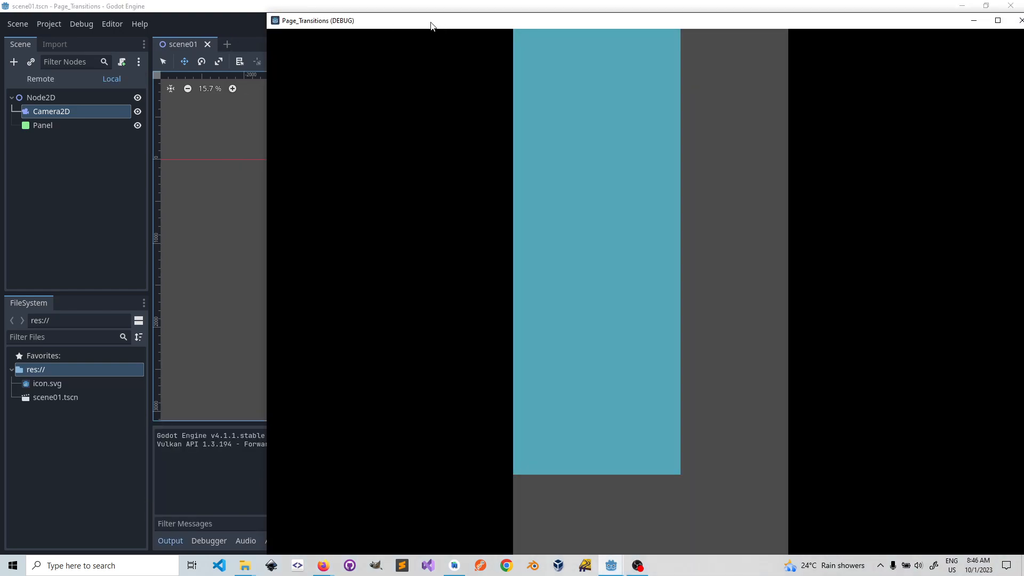
- Shrink and reposition the running game window to examine how the camera frames the panel
left_click_drag(432, 26, 276, 30)
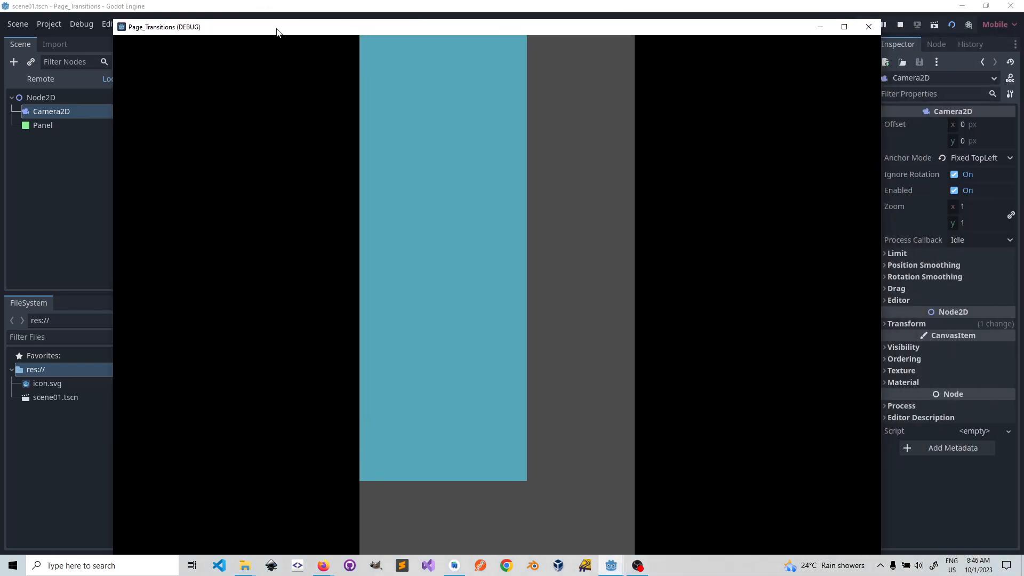
left_click_drag(495, 25, 495, 71)
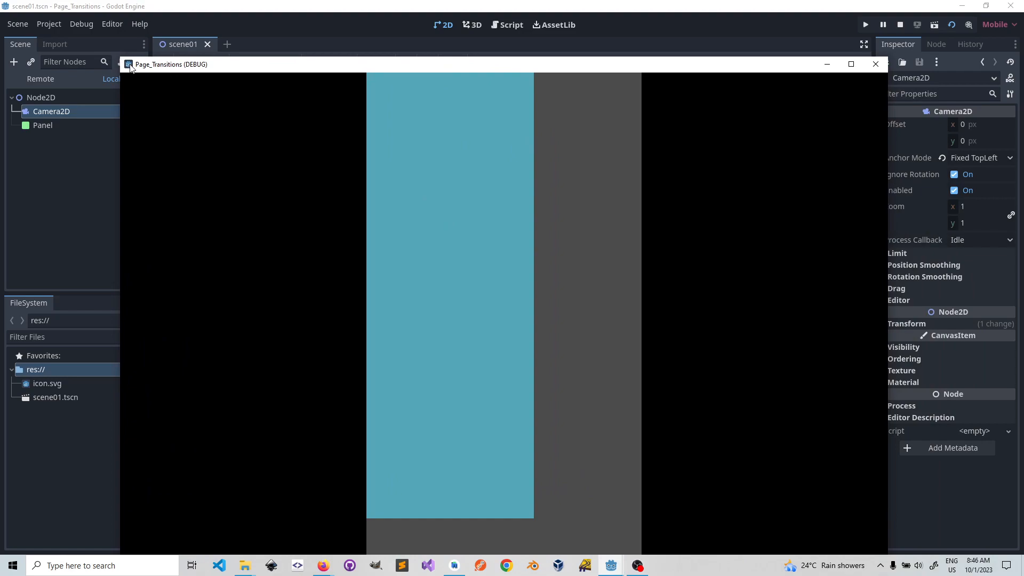
left_click_drag(118, 55, 521, 321)
left_click_drag(595, 331, 460, 74)
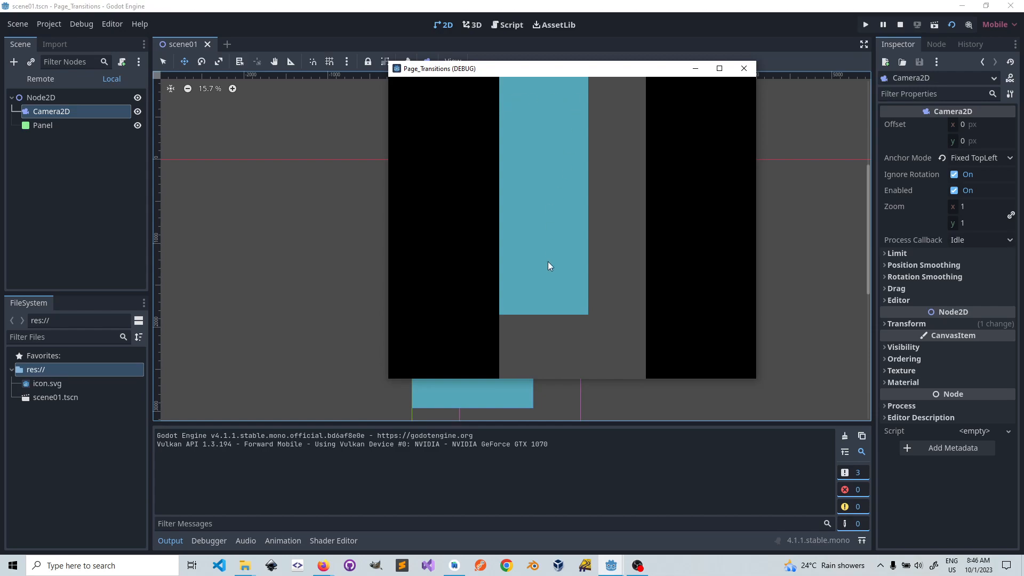
- Close the running game and undo the last two Camera2D moves
left_click(744, 69)
key("ctrl+z")
key("ctrl+z")
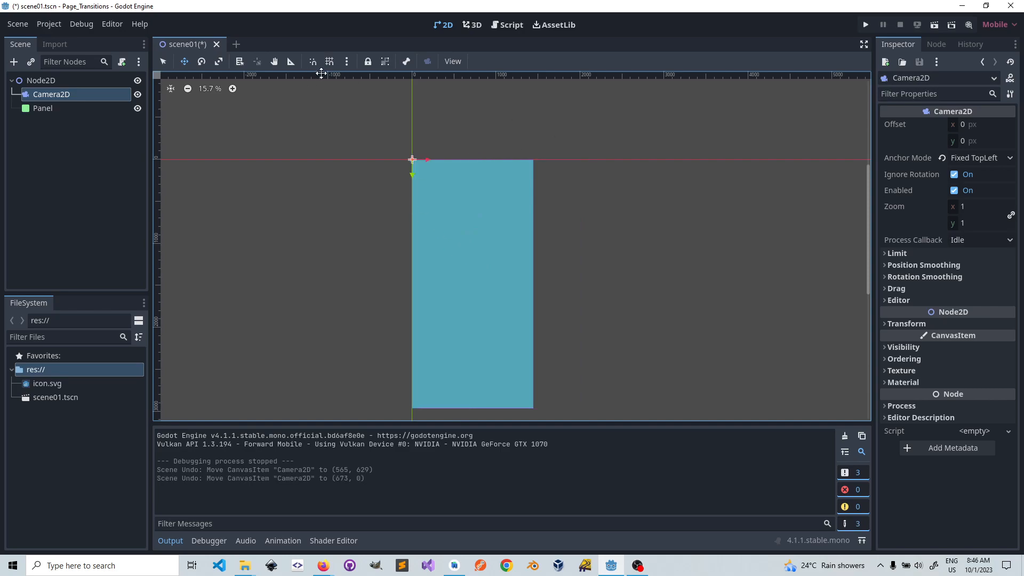
- Run the current scene again and place a smaller game window below the Camera2D node's handle
left_click(935, 25)
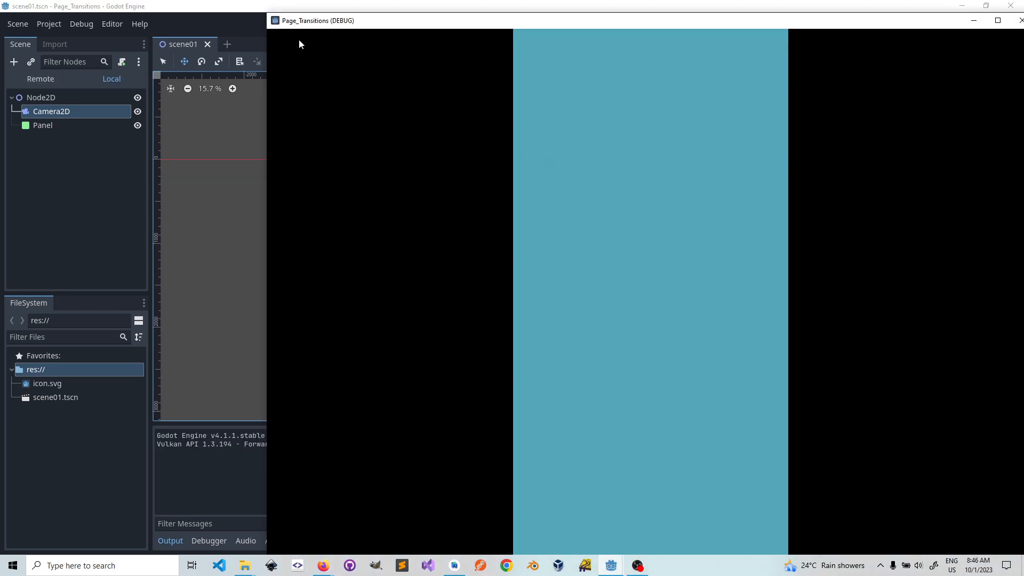
left_click_drag(346, 22, 358, 100)
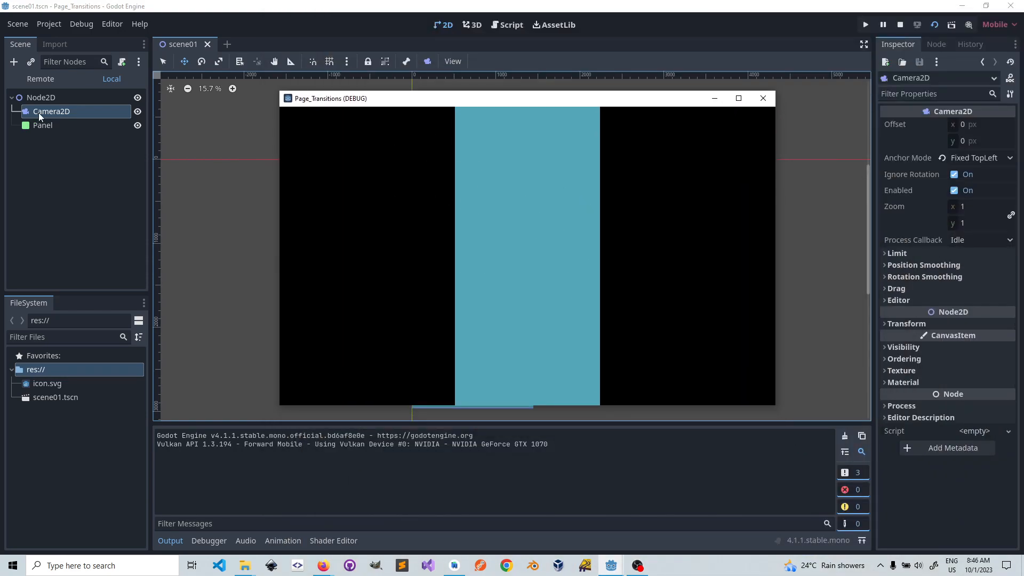
left_click_drag(415, 99, 344, 234)
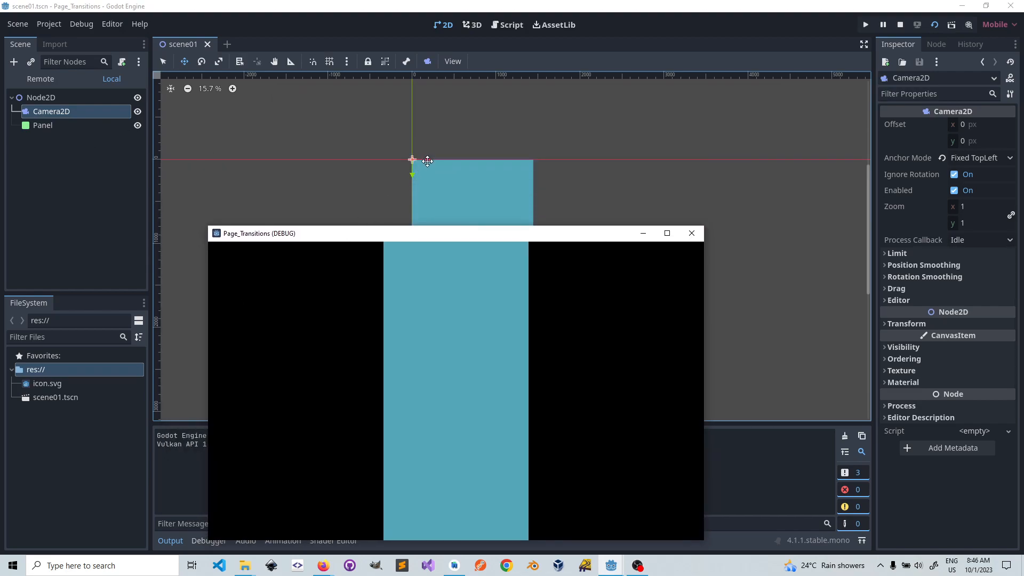
- Move Camera2D horizontally to about (578, 0) and bring the running game forward to check the effect
left_click_drag(427, 162, 476, 161)
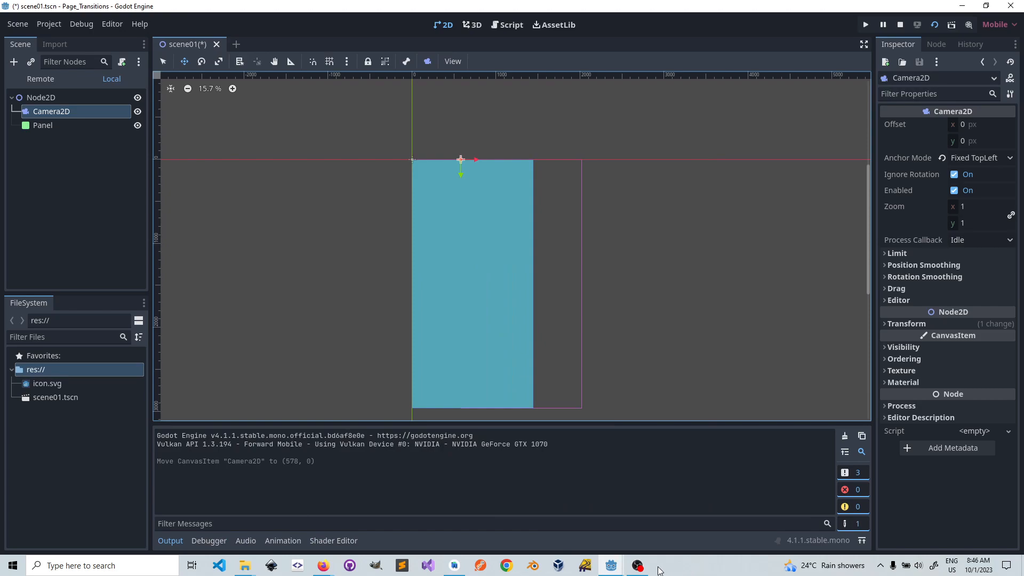
mouse_move(612, 566)
left_click(634, 520)
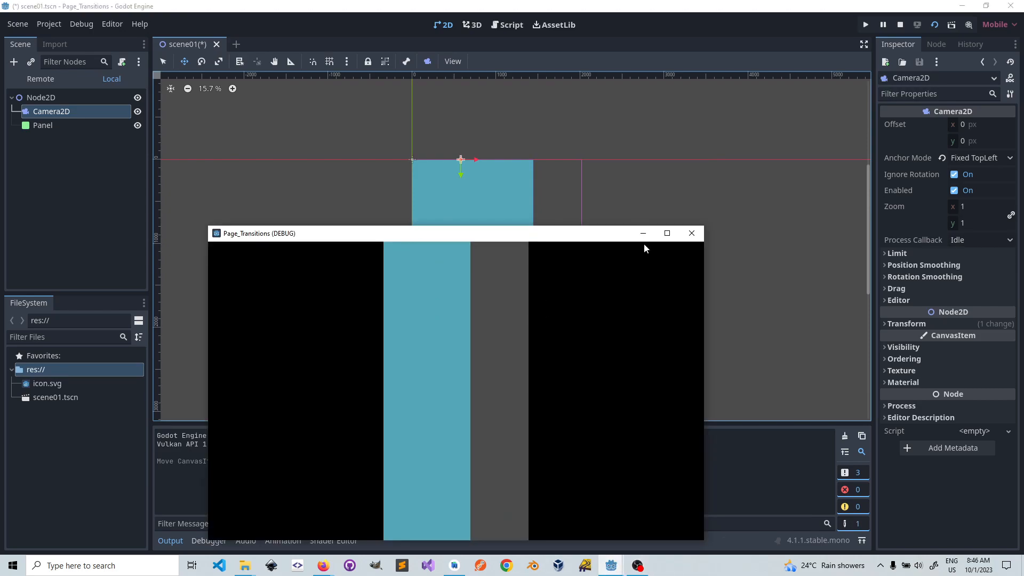
- Close the running game and undo the horizontal Camera2D move
left_click(692, 233)
key("ctrl+z")
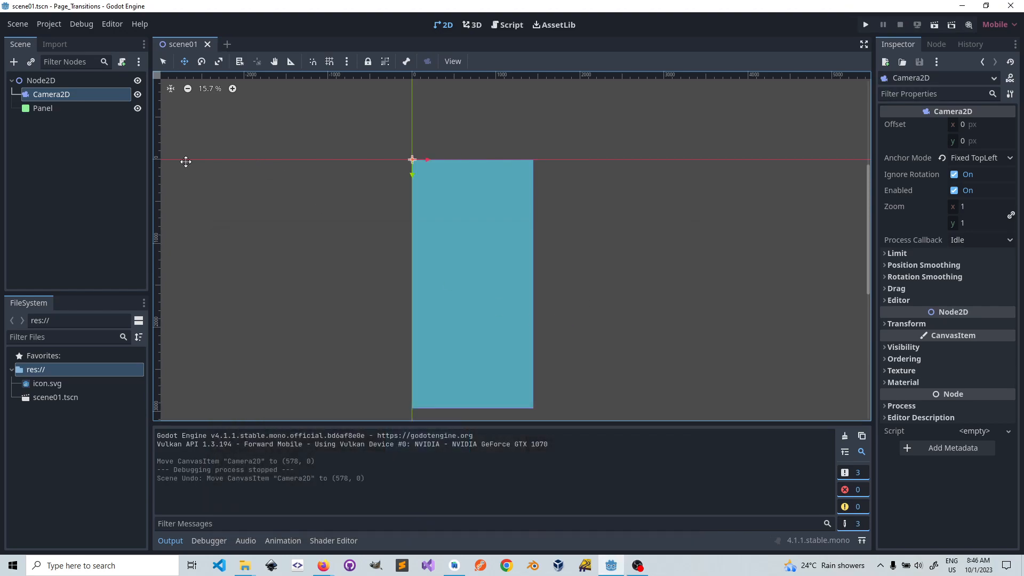
- Add a CanvasLayer node as a child of Node2D
right_click(32, 79)
left_click(50, 86)
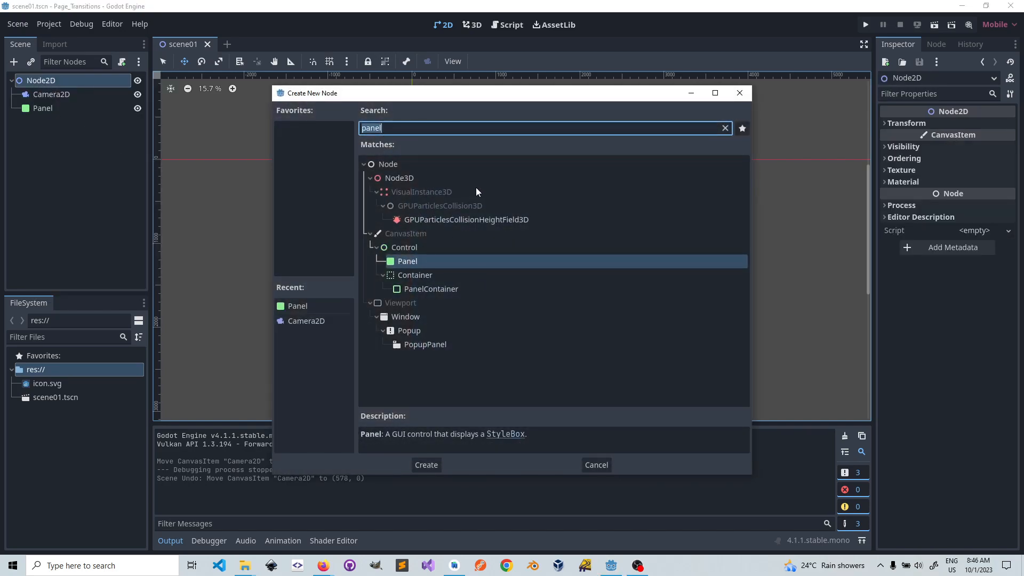
type("canvas")
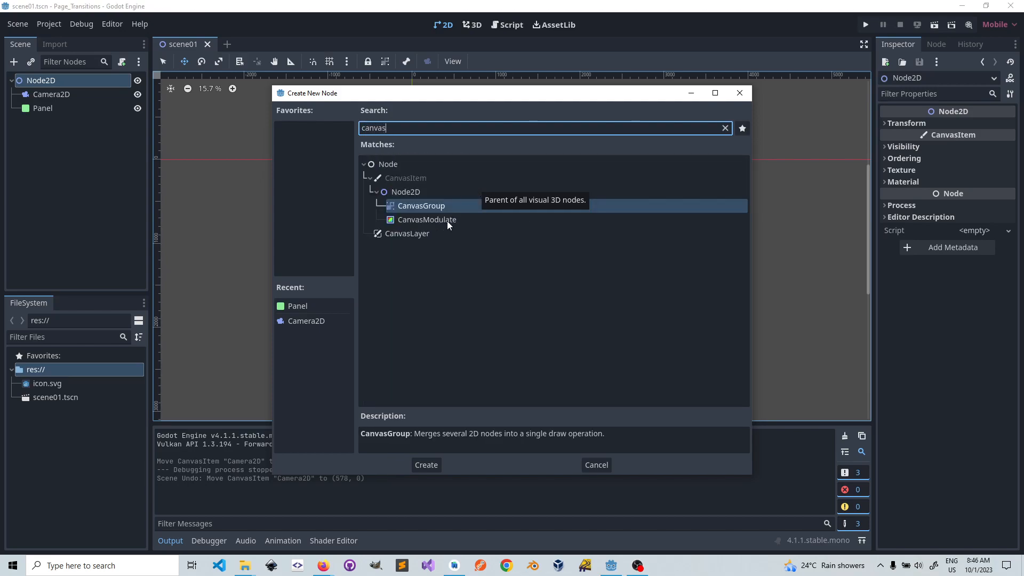
left_click(406, 234)
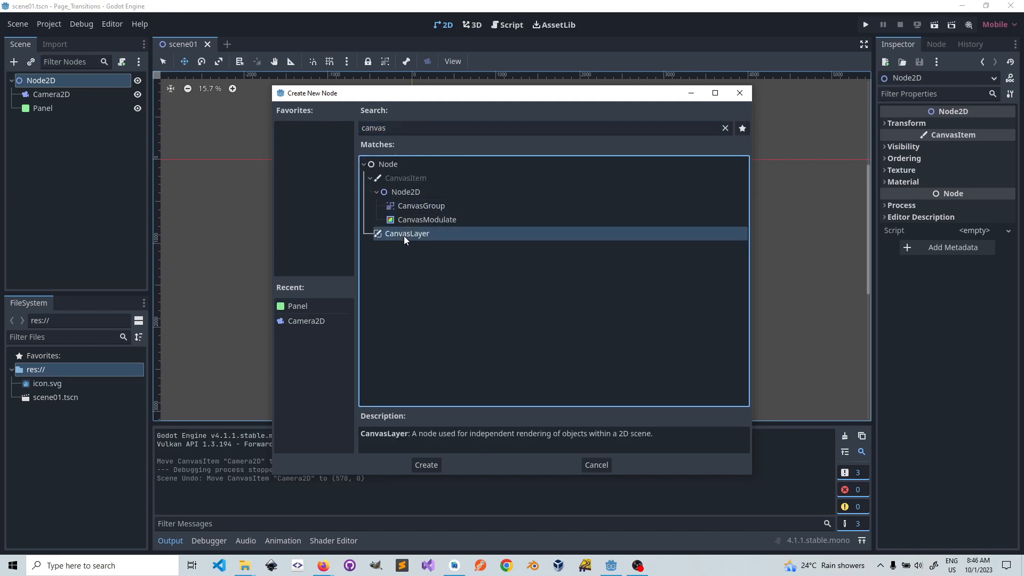
left_click(427, 465)
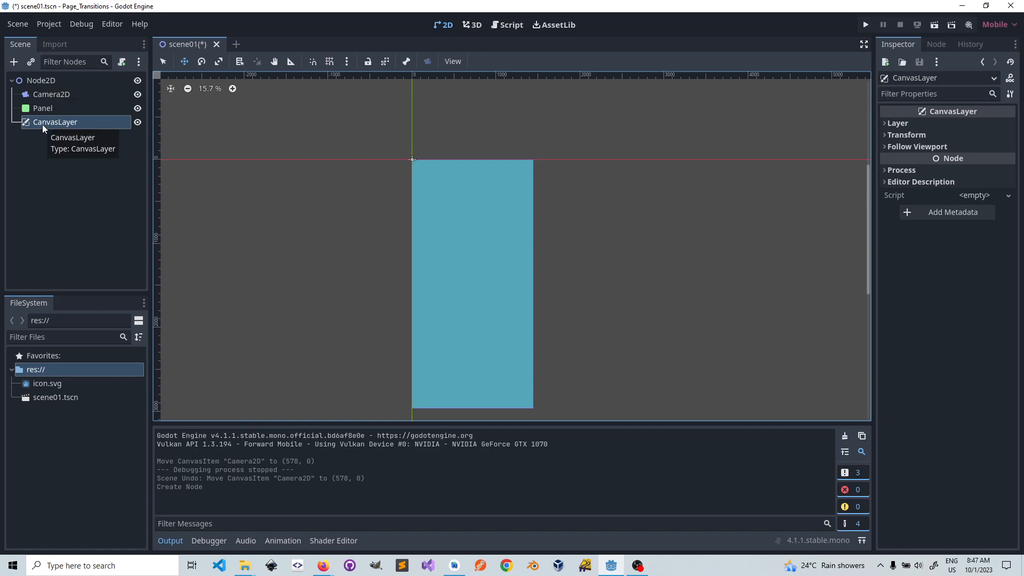
- Reparent the Panel under the CanvasLayer node and view its whole outline in the viewport
mouse_move(40, 107)
left_mouse_down()
mouse_move(42, 143)
mouse_move(43, 125)
left_mouse_up()
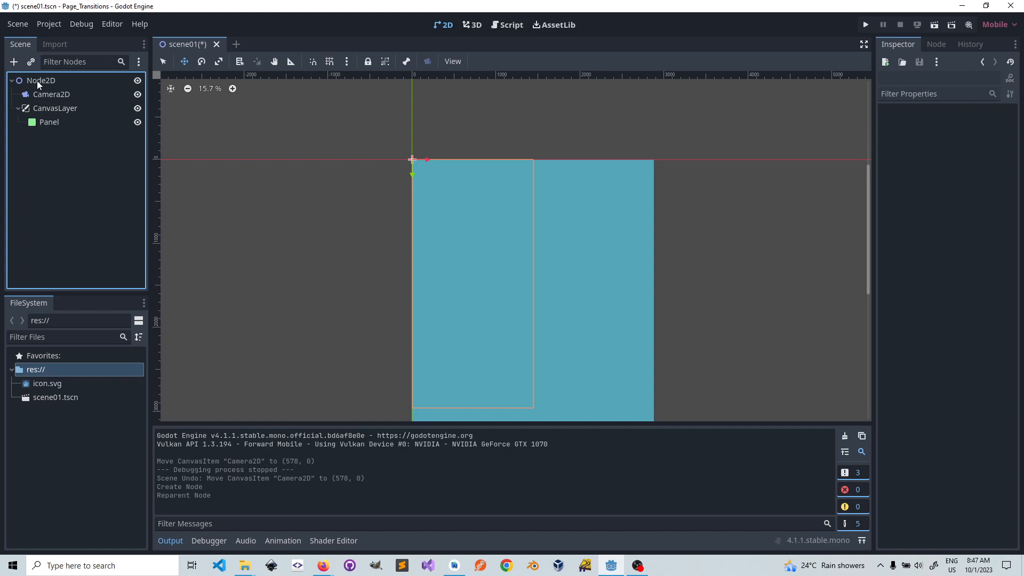
left_click(50, 123)
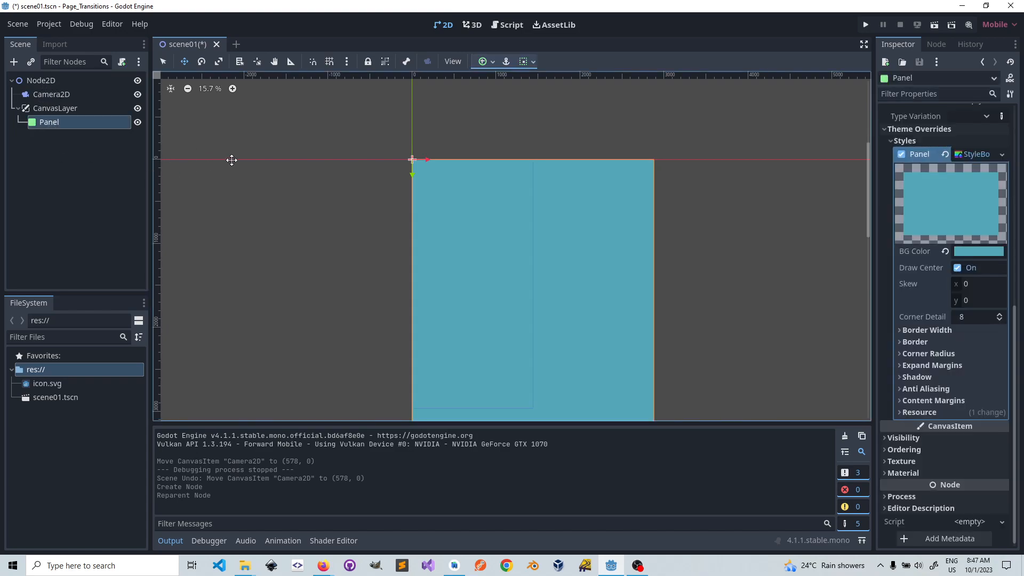
scroll(643, 291, "down", 4)
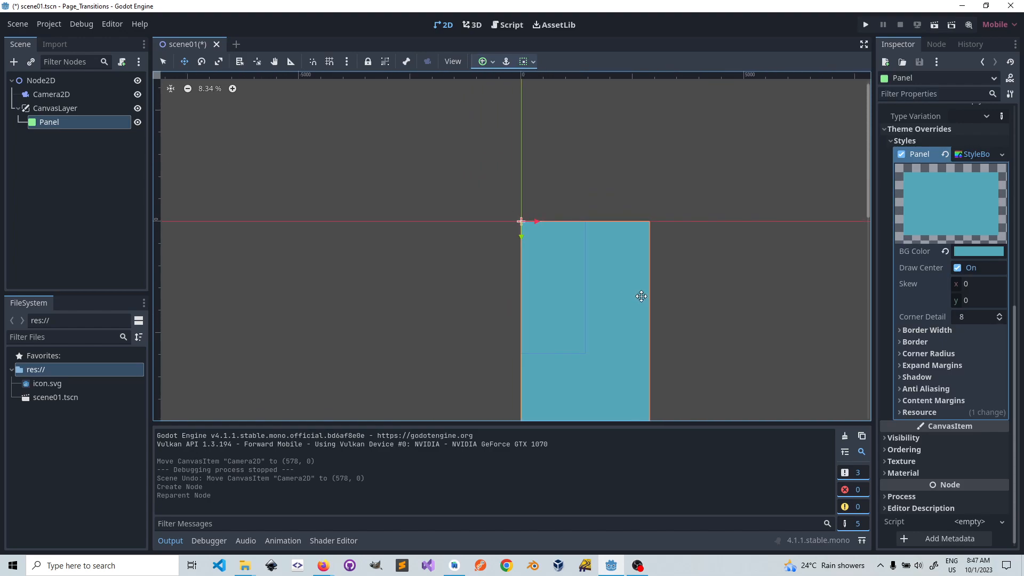
scroll(641, 297, "down", 2)
middle_click_drag(640, 317, 571, 198)
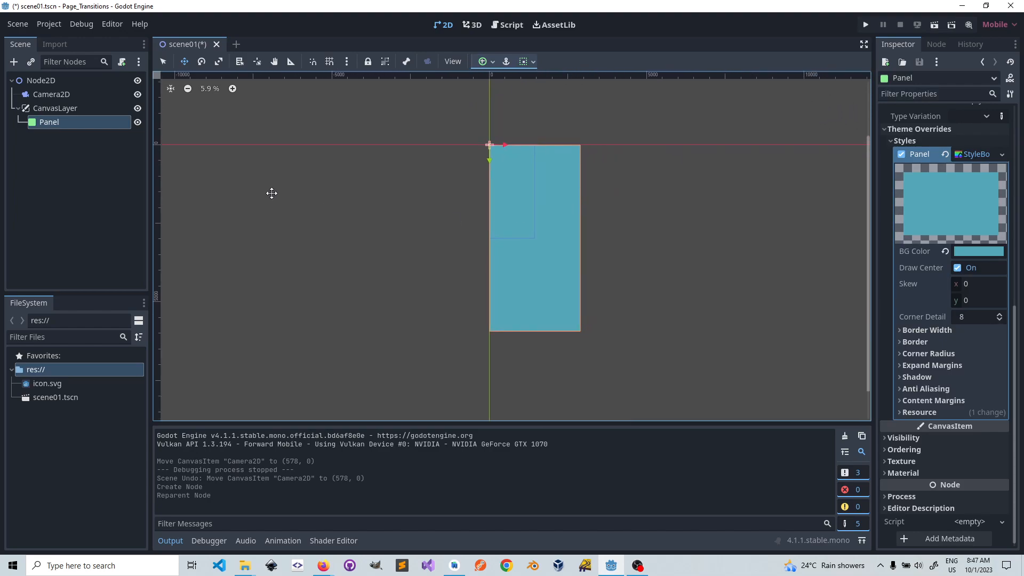
- Examine the CanvasLayer's Layer and Transform properties
left_click(52, 108)
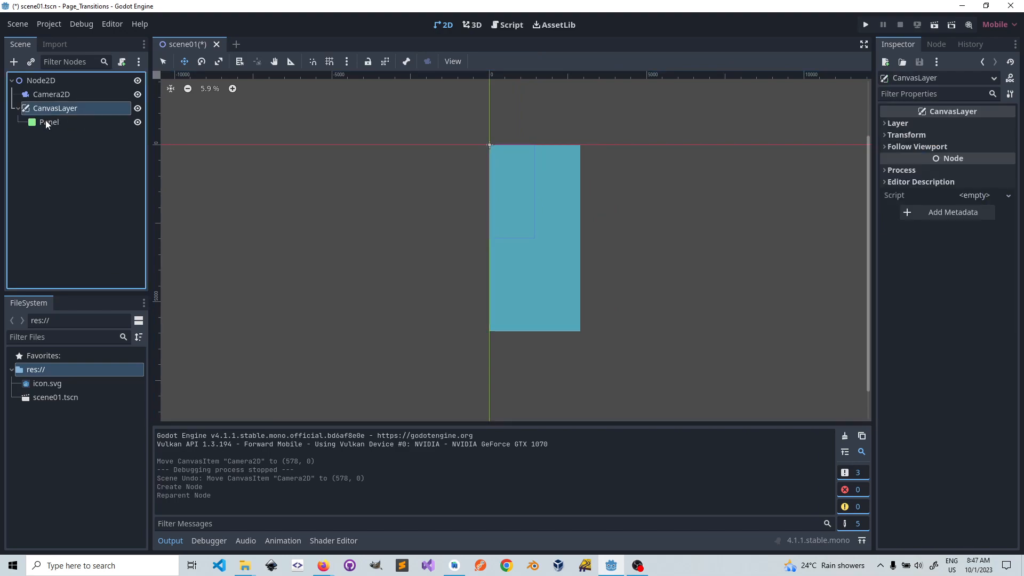
left_click(886, 124)
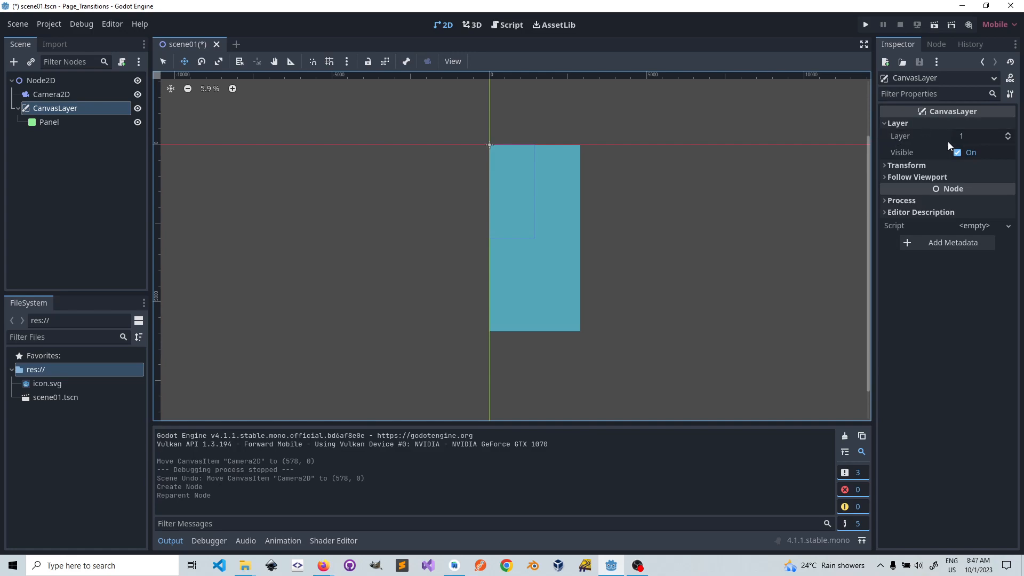
left_click(887, 124)
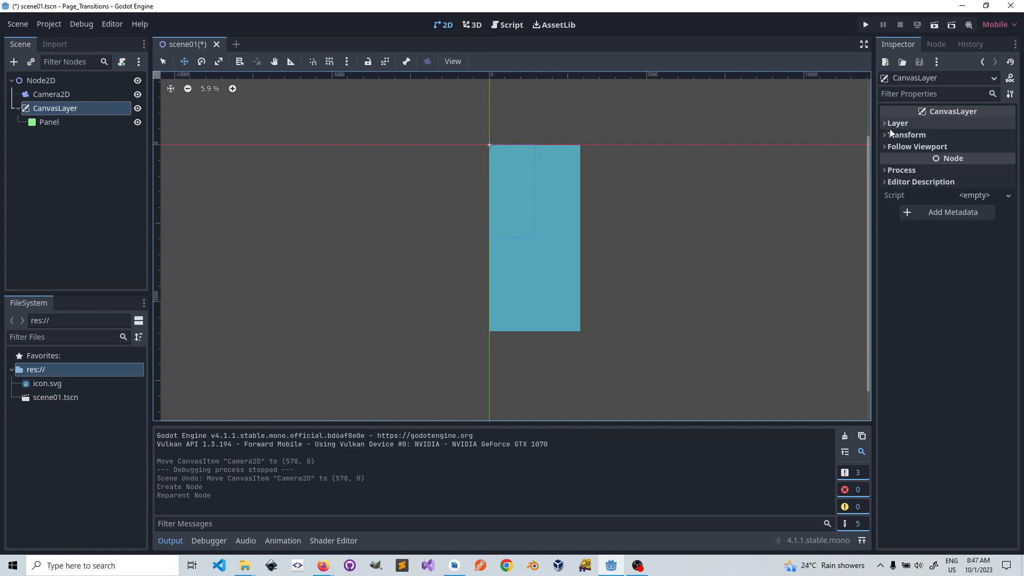
left_click(887, 136)
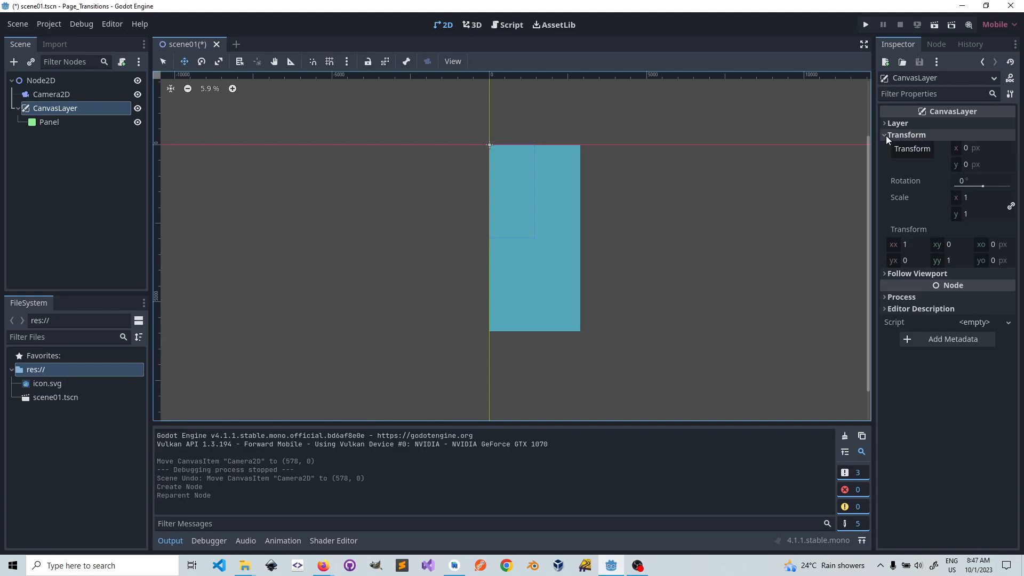
left_click(886, 135)
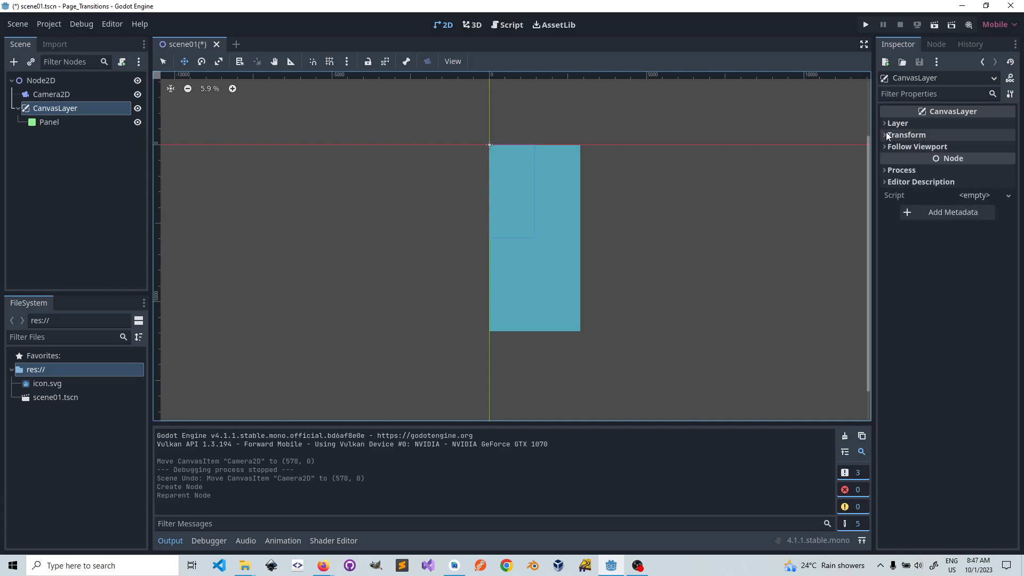
left_click(887, 136)
left_click(886, 135)
- Reset the Panel's right and bottom anchor offsets to 0 px
left_click(49, 122)
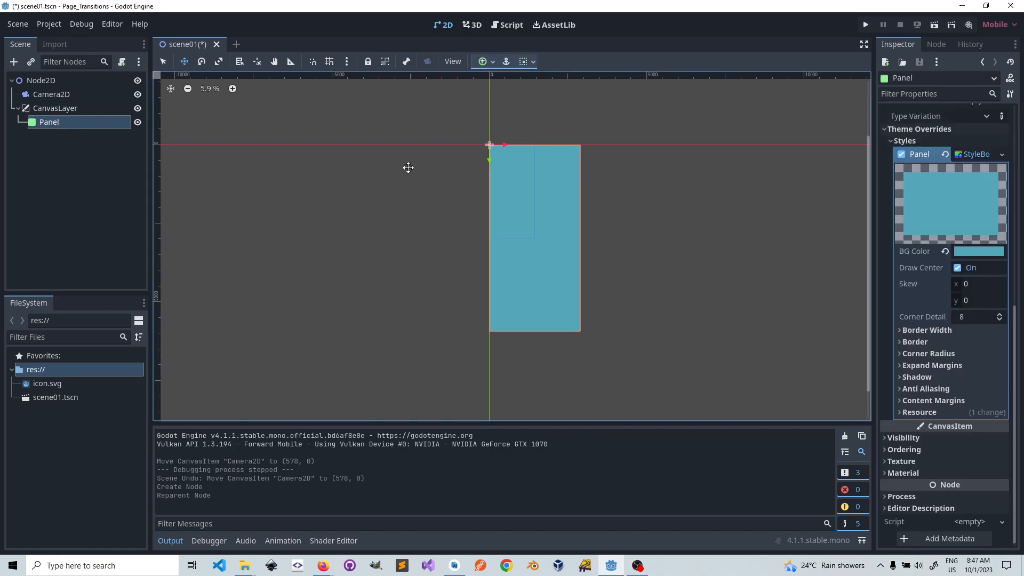
left_click(893, 141)
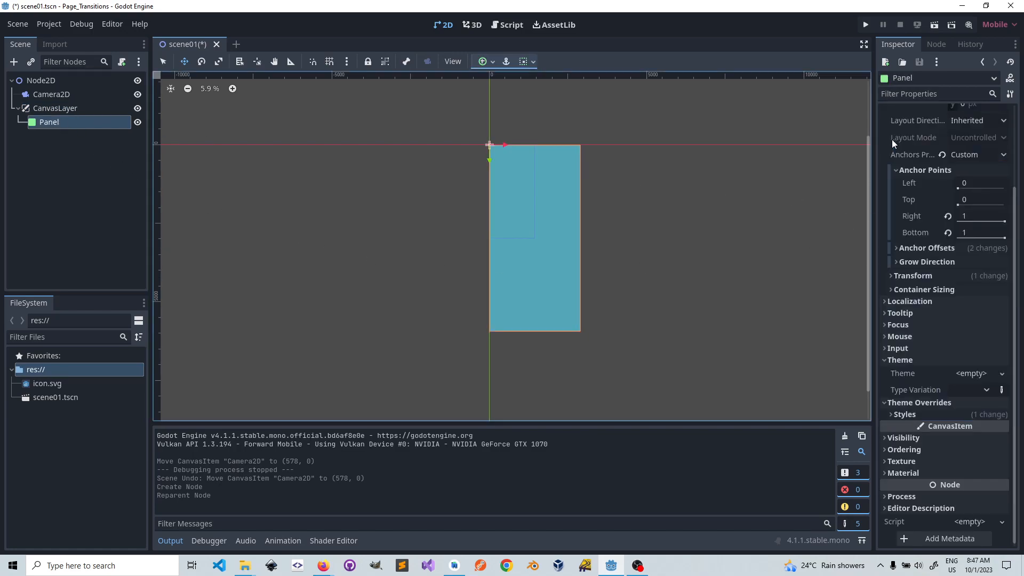
scroll(943, 220, "up", 3)
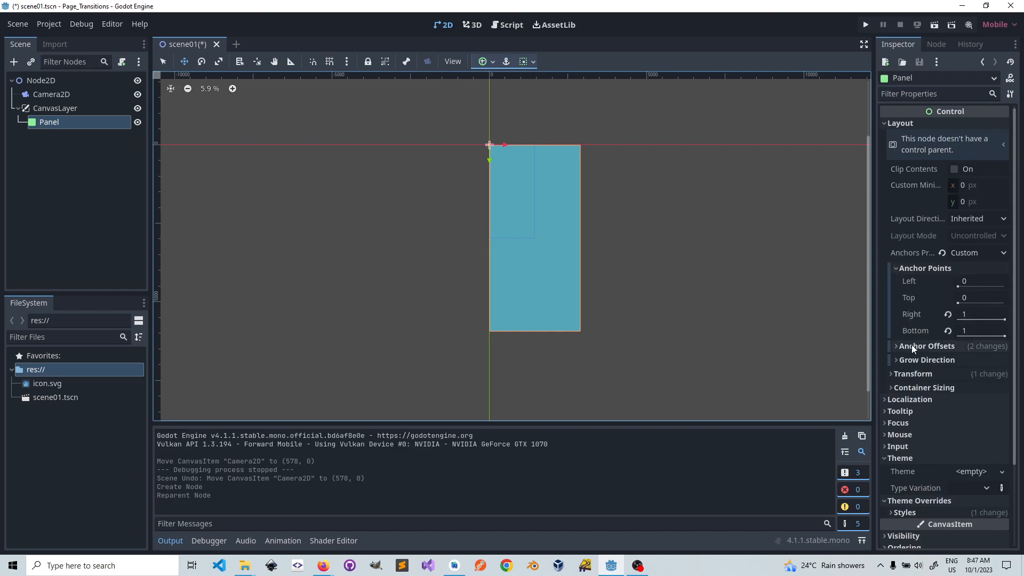
left_click(896, 346)
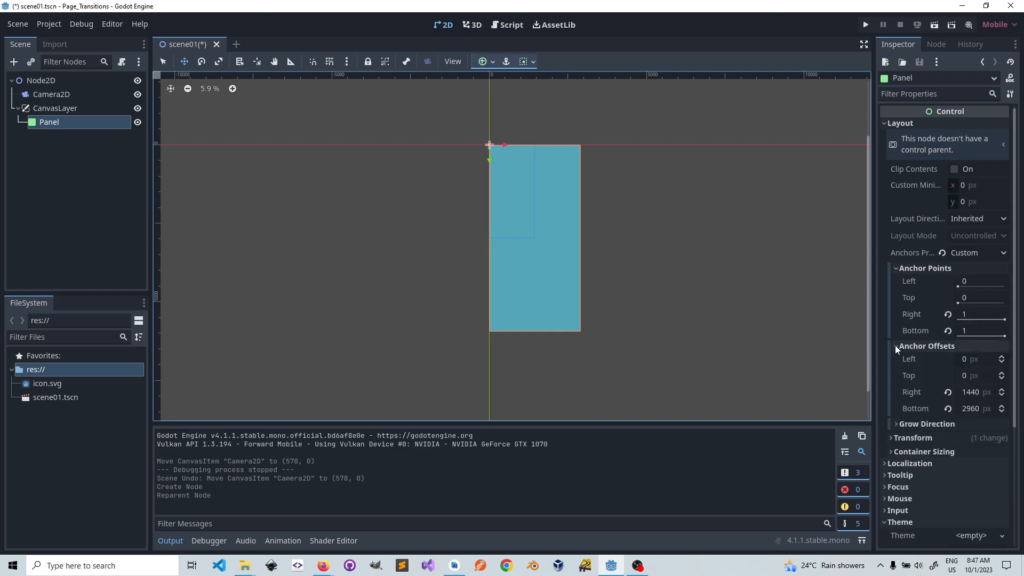
left_click(949, 392)
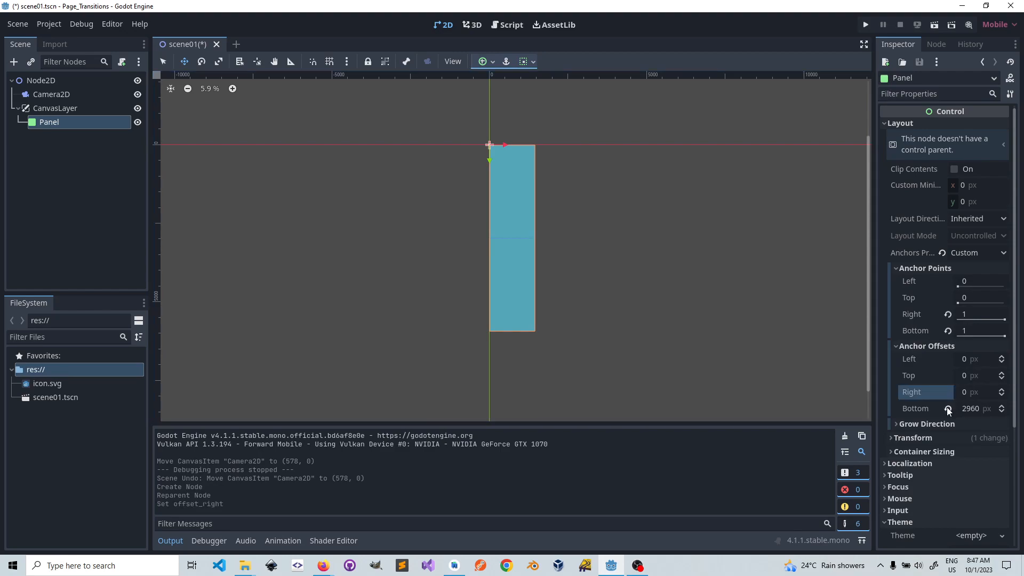
left_click(949, 408)
- Examine the Panel's Transform properties and its Anchors Preset options
scroll(915, 351, "down", 5)
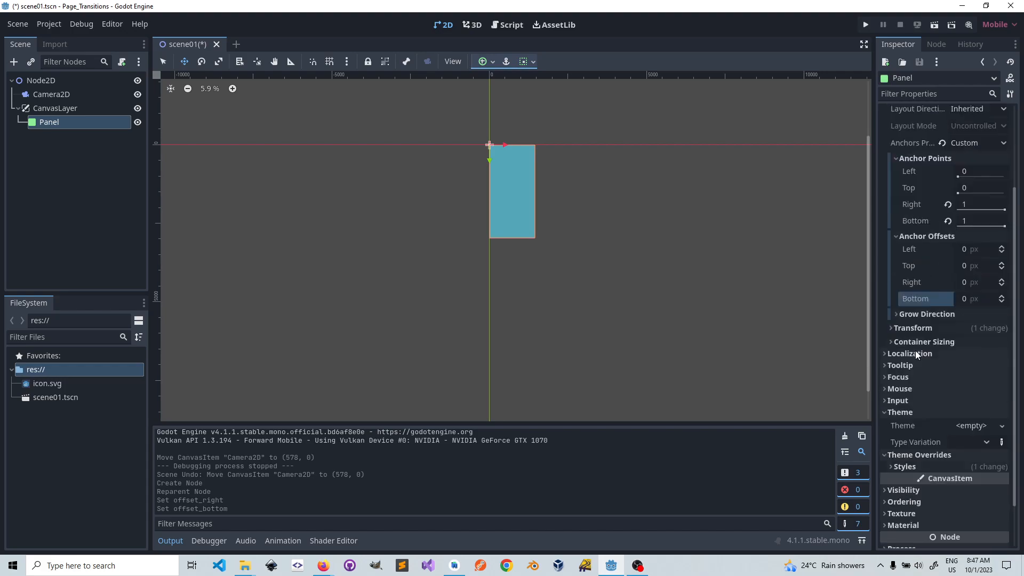
left_click(892, 276)
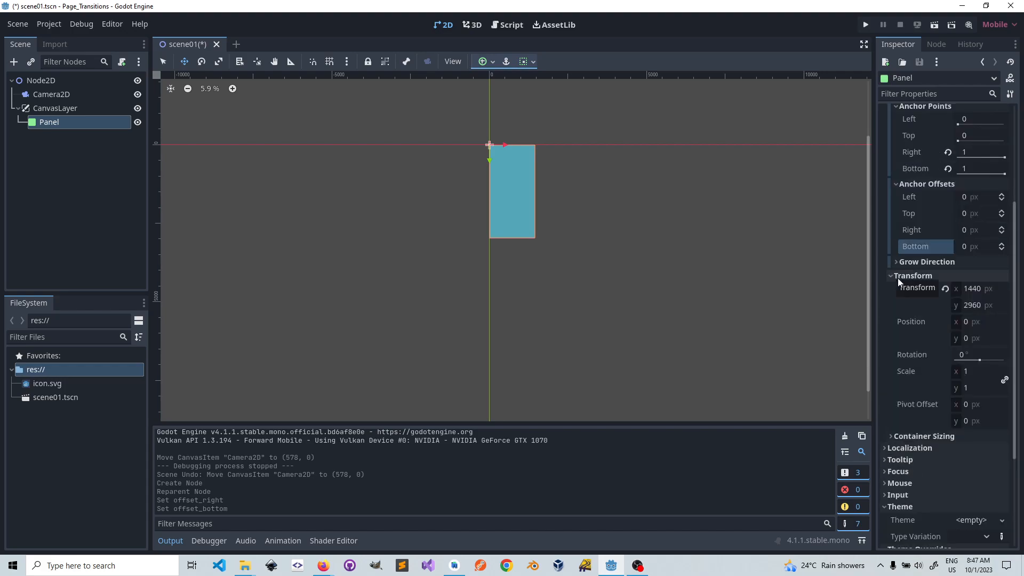
left_click(889, 276)
scroll(897, 183, "up", 5)
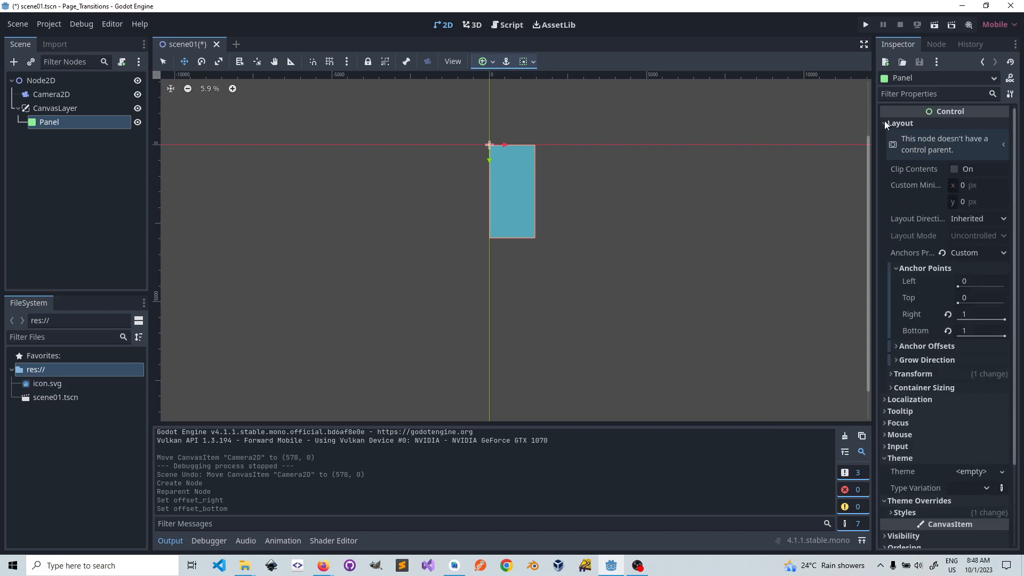
left_click(886, 123)
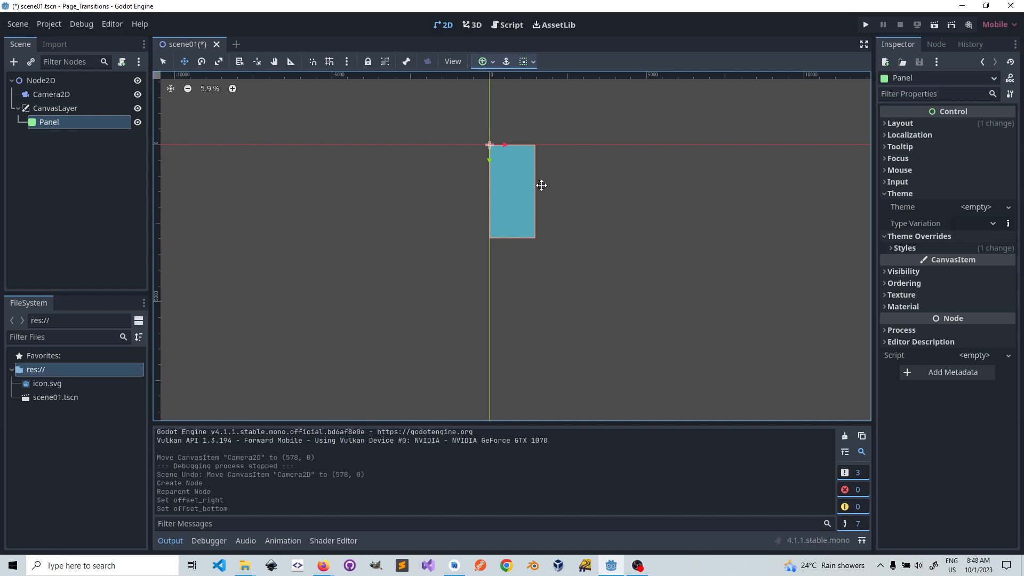
scroll(542, 196, "up", 2)
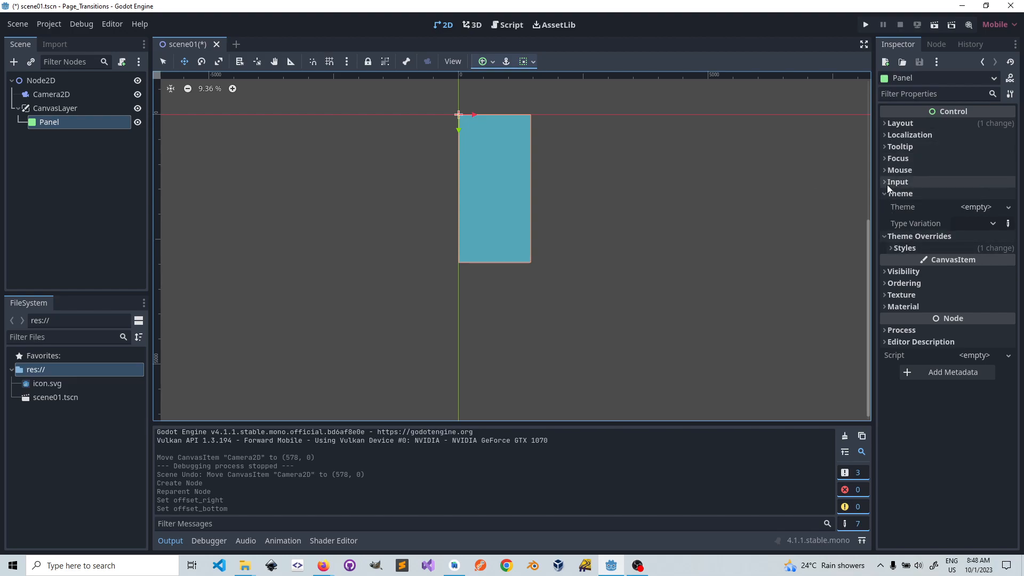
left_click(886, 123)
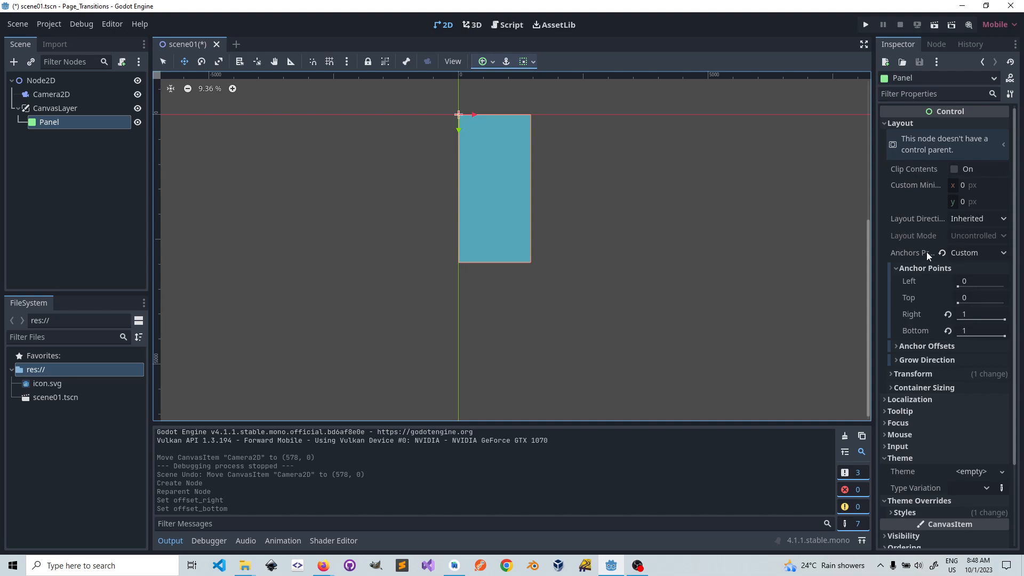
left_click(1004, 253)
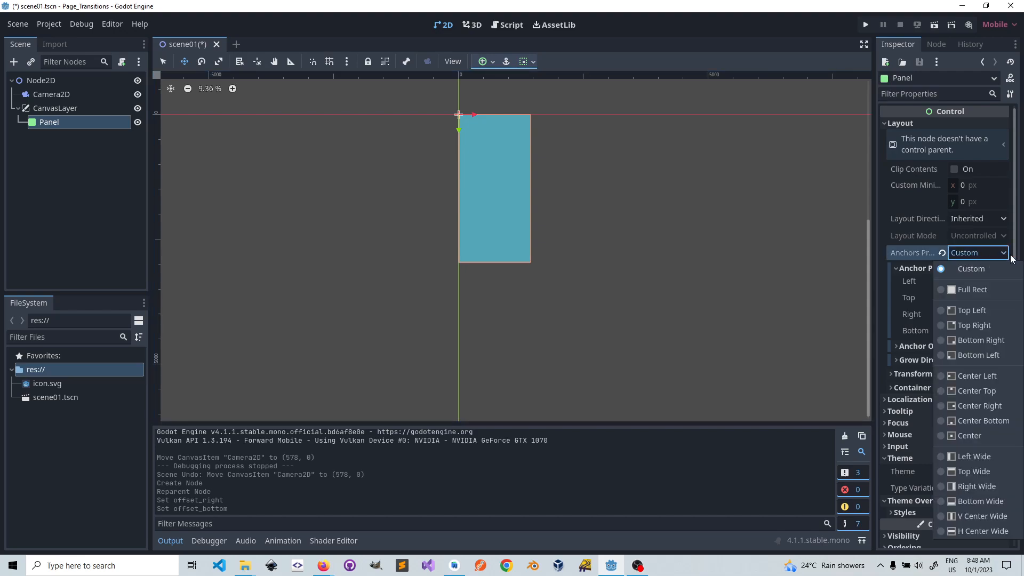
left_click(980, 267)
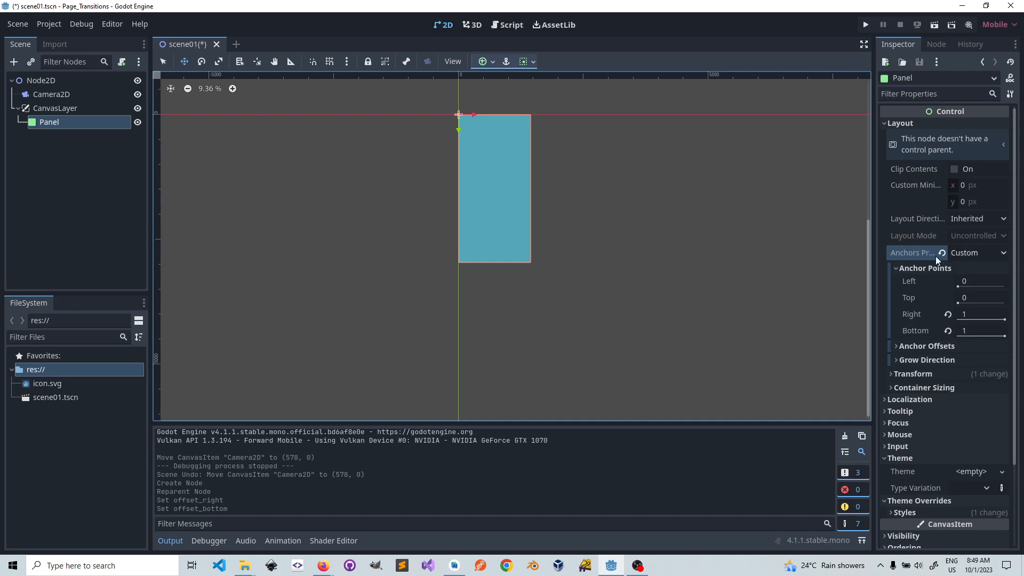
left_click(885, 122)
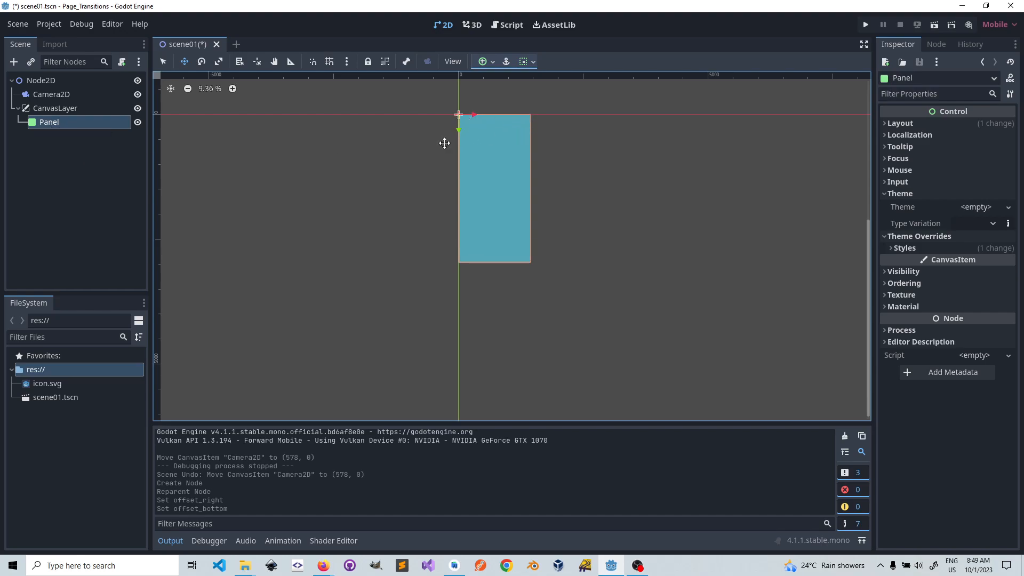
- Start adding a child node to the Panel and search the node types for panel and label
right_click(53, 122)
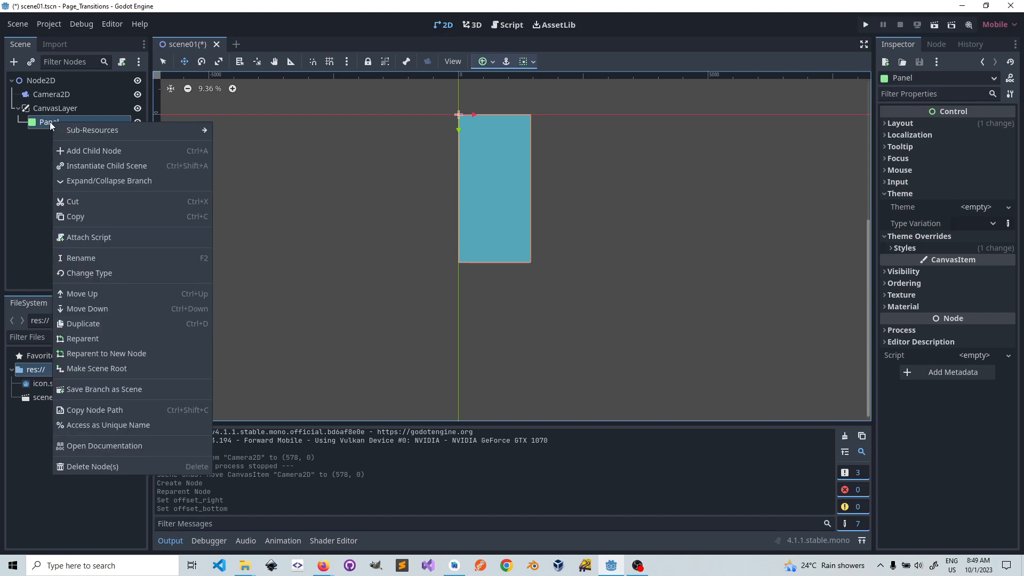
left_click(76, 149)
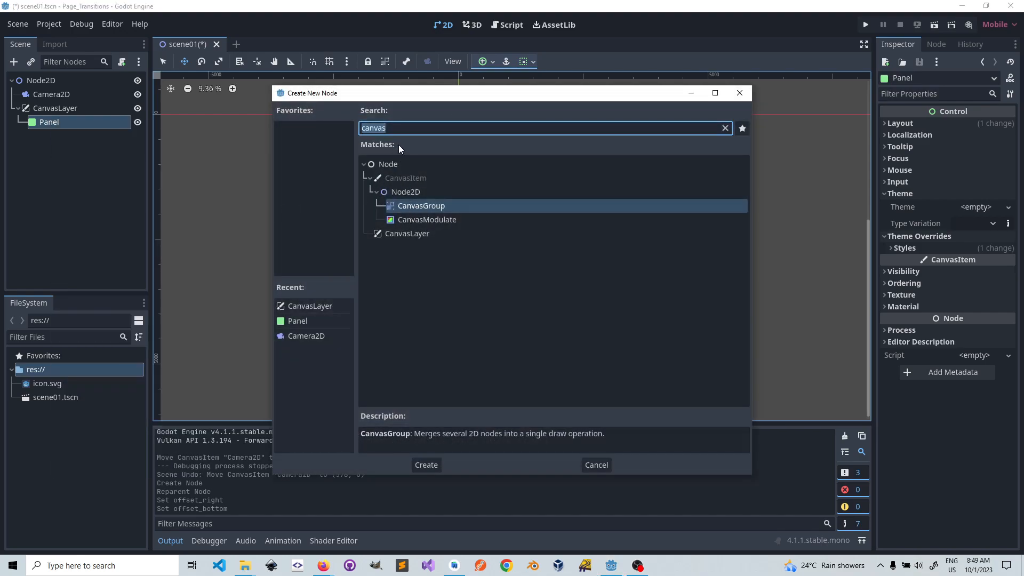
type("panel")
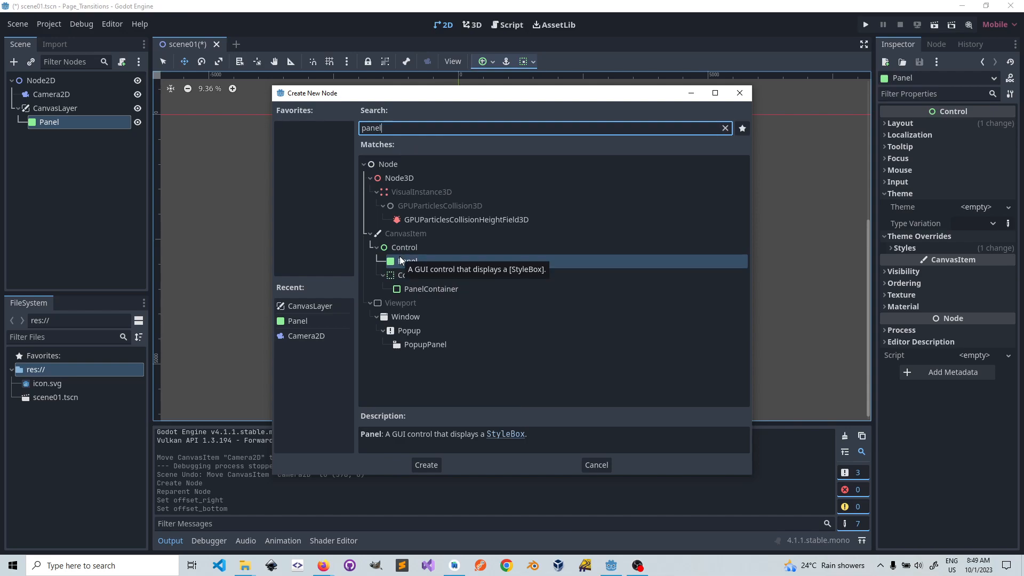
key("BackSpace")
key("BackSpace")
key("BackSpace")
key("BackSpace")
key("BackSpace")
type("label")
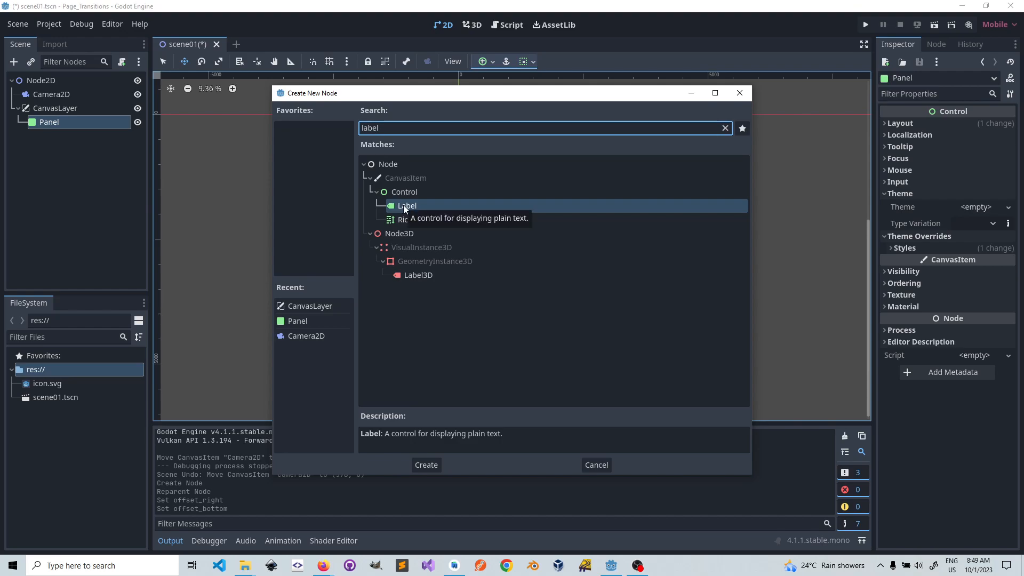
- Search for the Panel node type and create it as a child of the existing Panel
key("BackSpace")
key("BackSpace")
key("BackSpace")
key("BackSpace")
key("BackSpace")
type("panel")
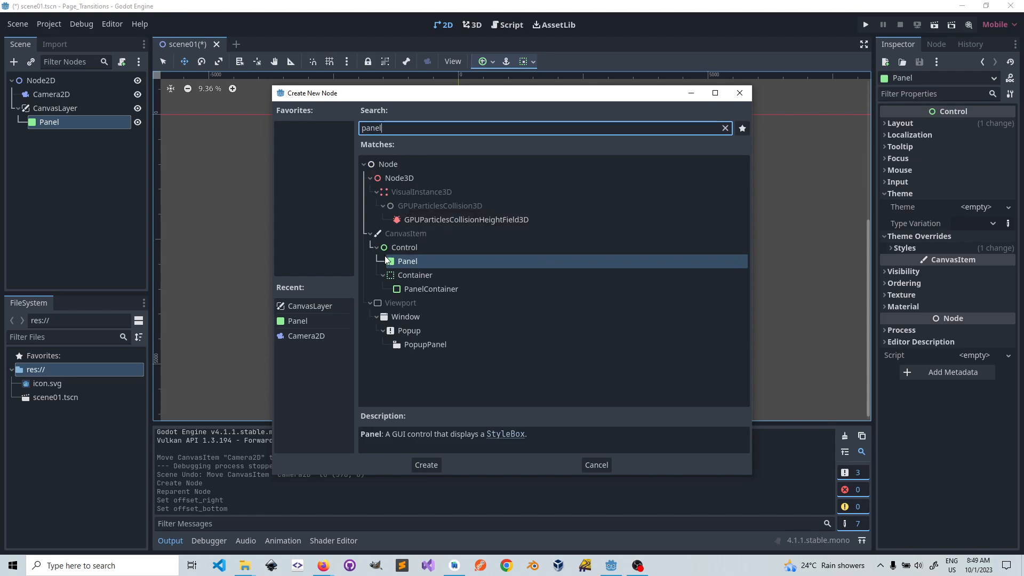
double_click(402, 262)
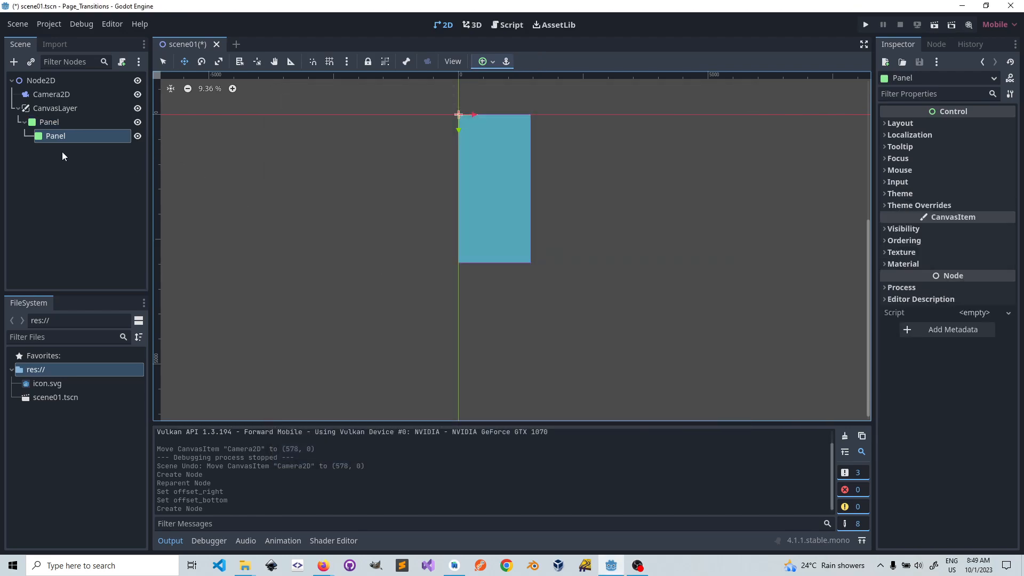
- Rename the child Panel node as TitlePanel
left_click(50, 123)
left_click(53, 135)
left_click(49, 136)
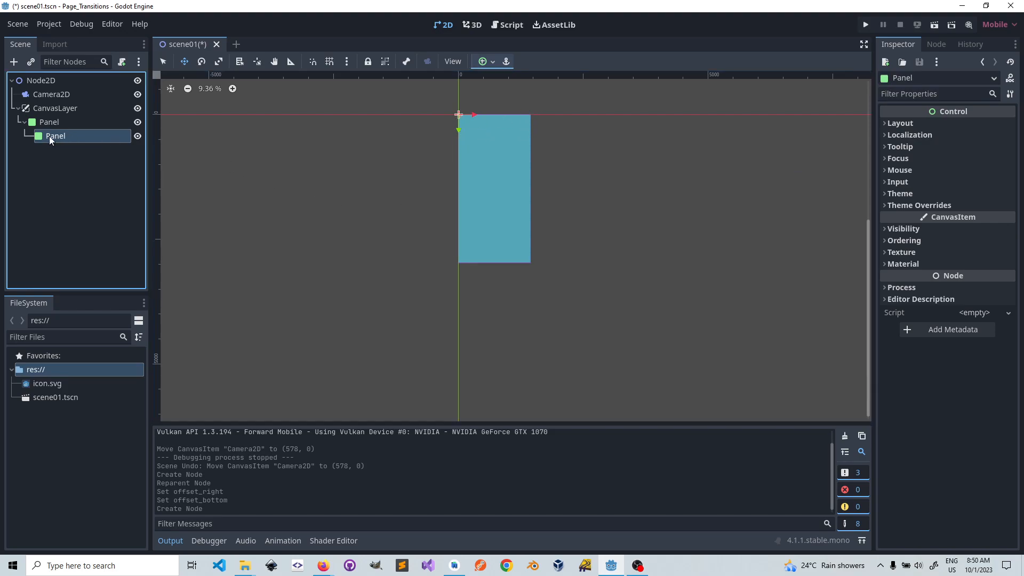
double_click(47, 136)
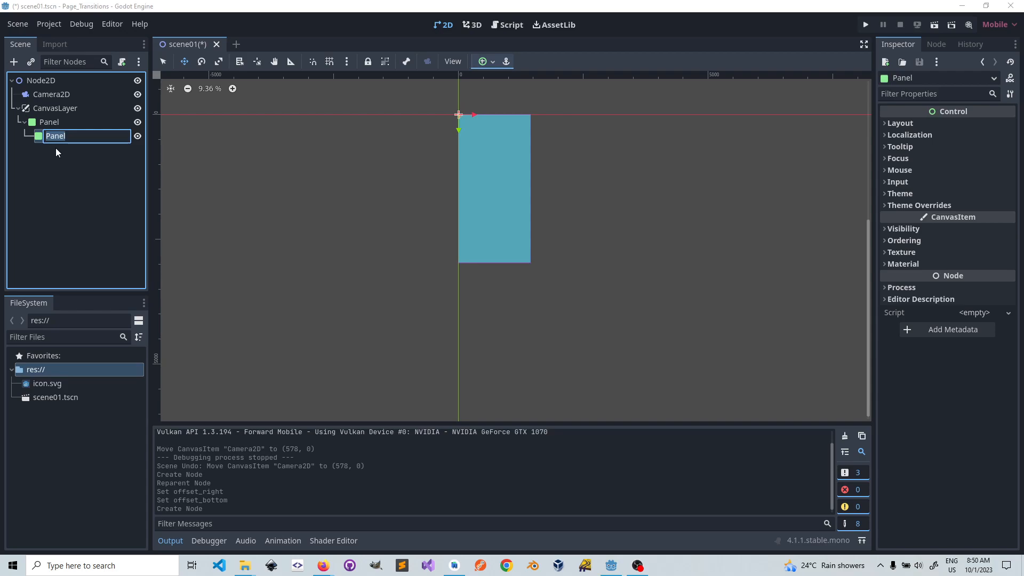
key("Home")
type("Title")
key("Return")
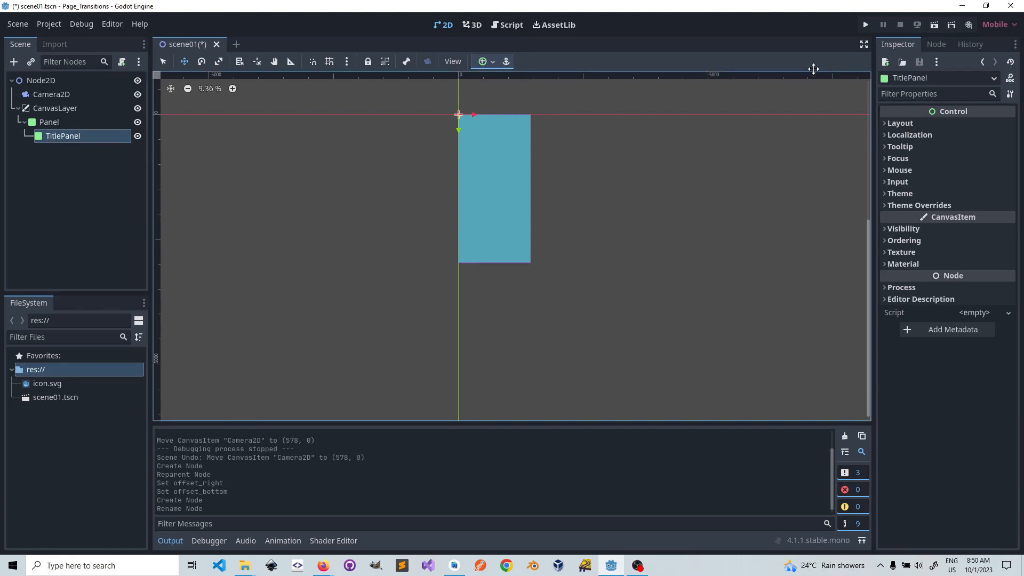
- Set the TitlePanel's layout mode to Anchors and its anchors preset to Custom
left_click(882, 123)
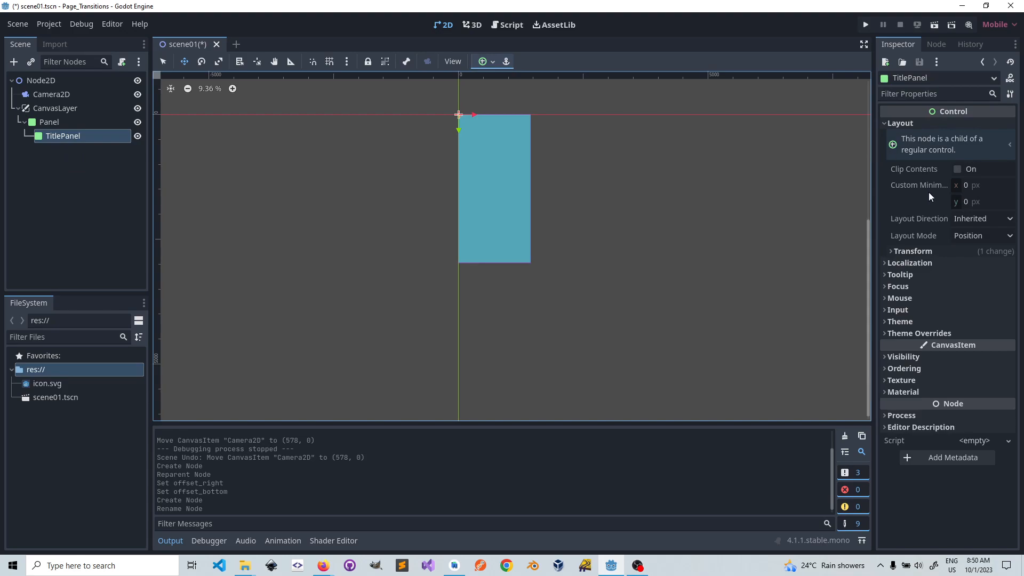
left_click(886, 123)
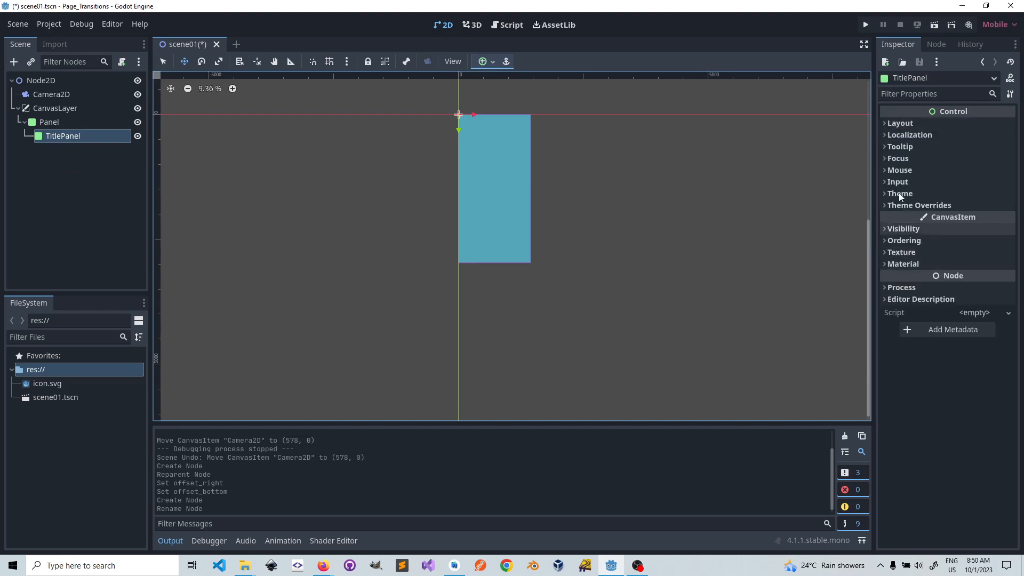
left_click(887, 124)
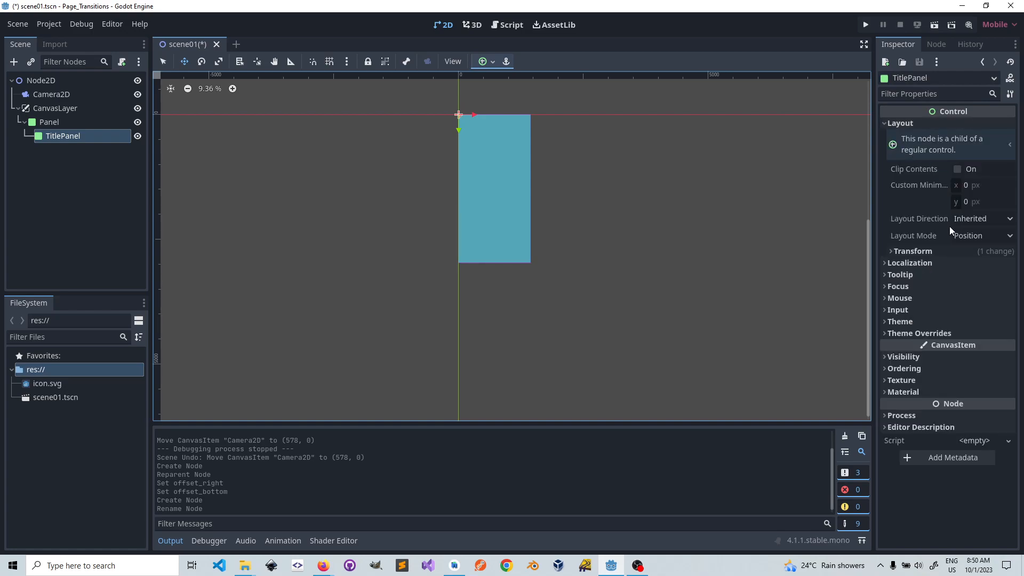
left_click(1009, 239)
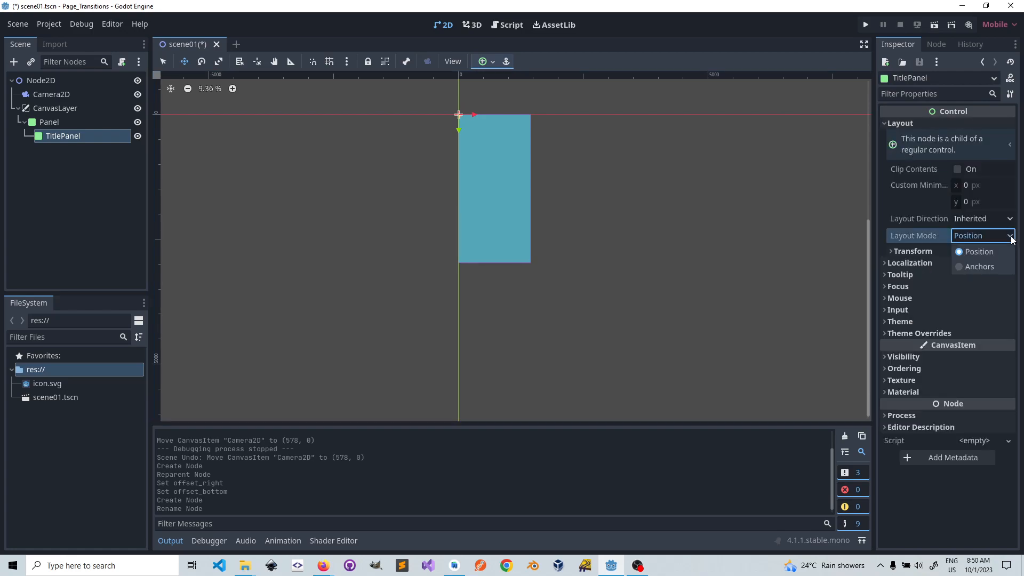
left_click(981, 266)
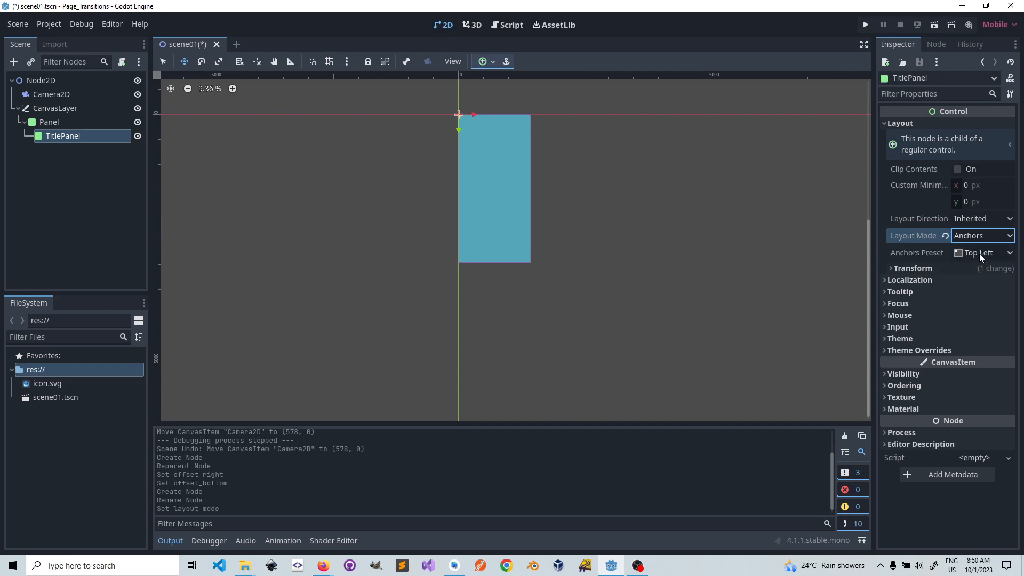
left_click(1000, 254)
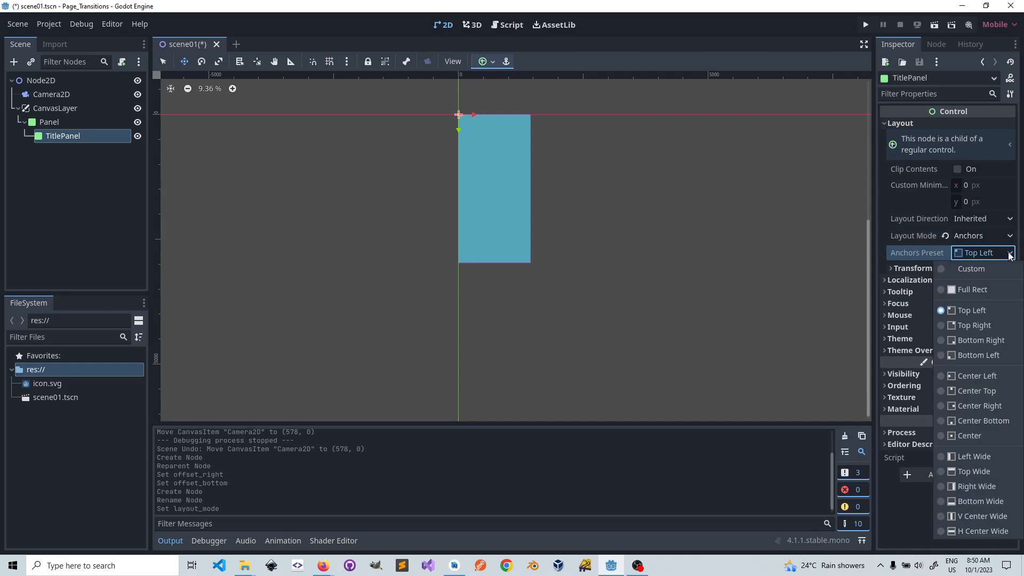
left_click(972, 269)
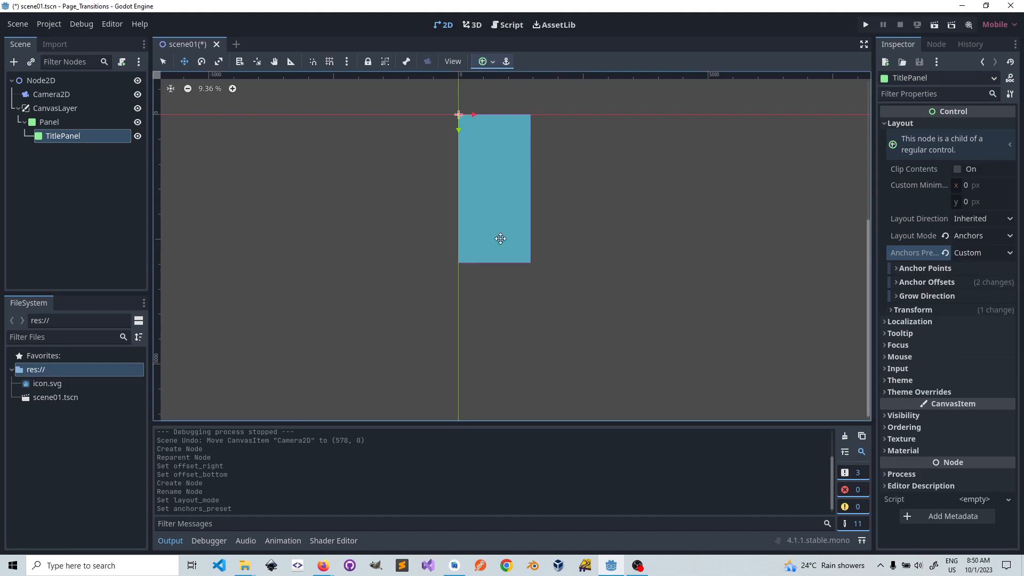
- Compare the layout properties of the parent Panel and the TitlePanel
left_click(56, 122)
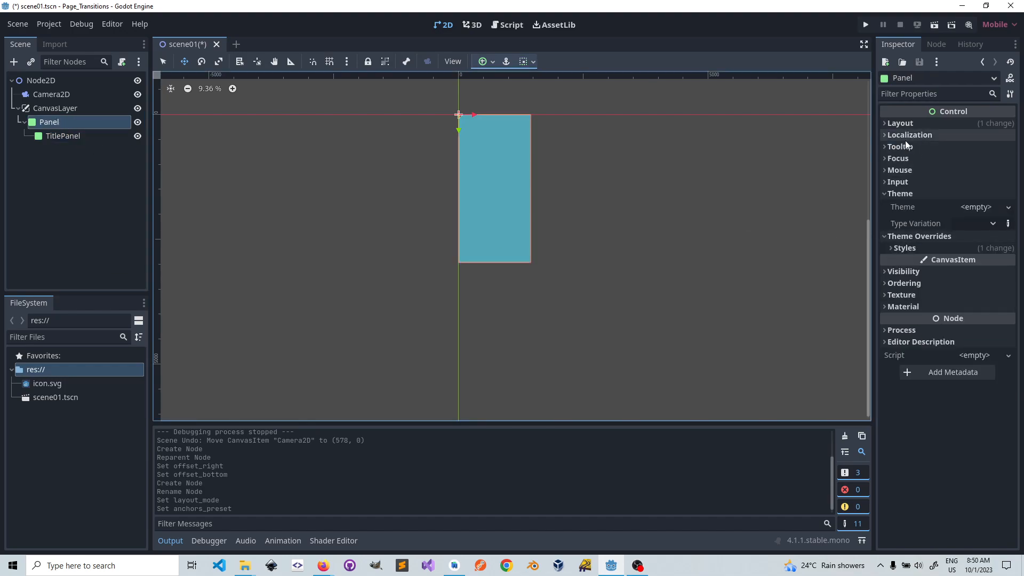
left_click(901, 124)
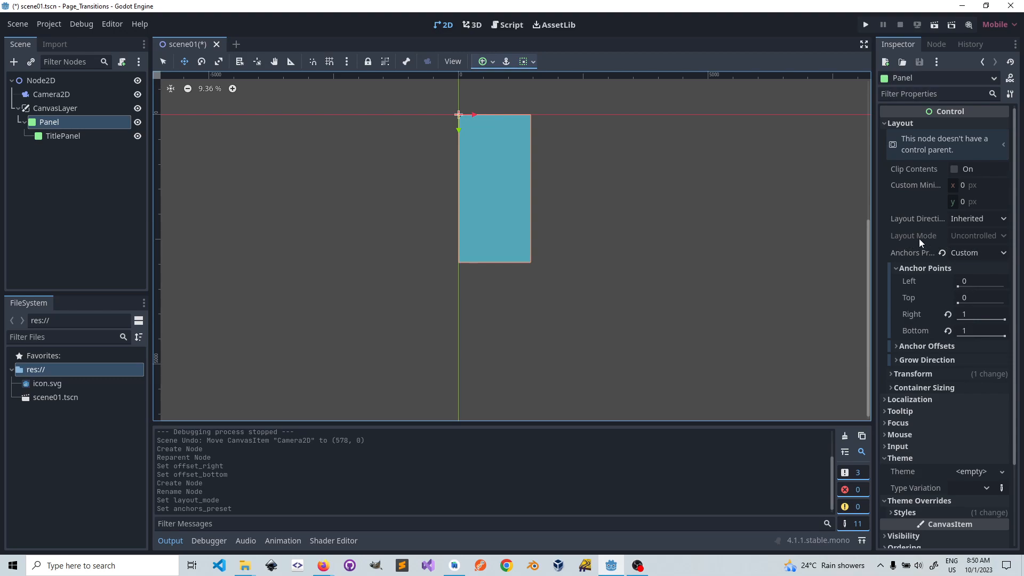
left_click(64, 138)
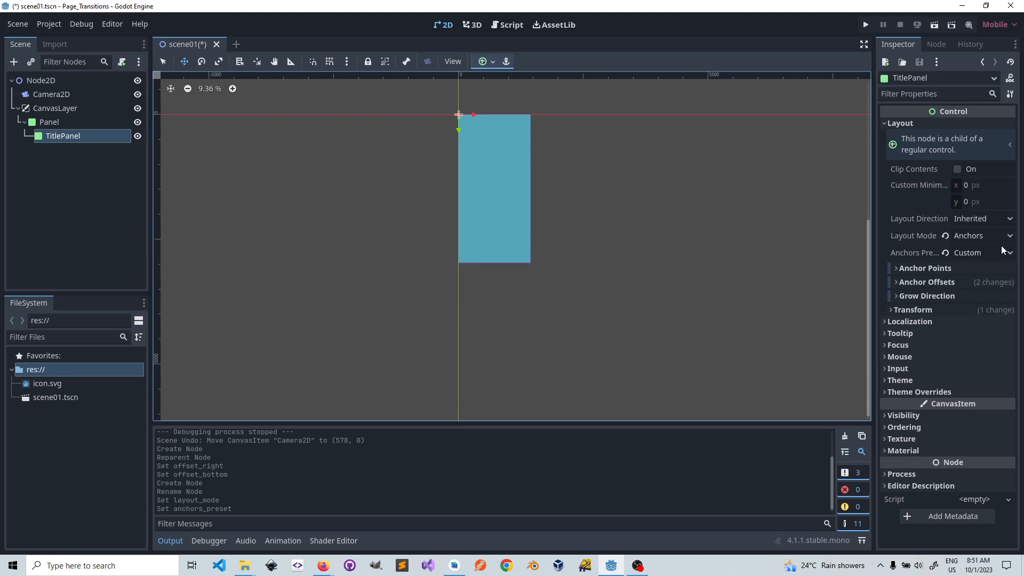
left_click(50, 124)
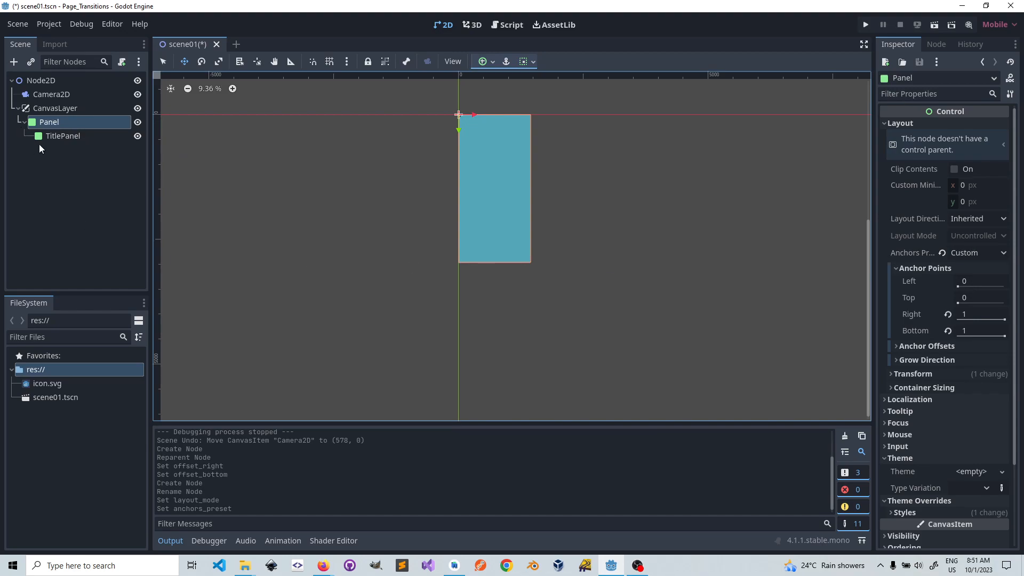
left_click(63, 137)
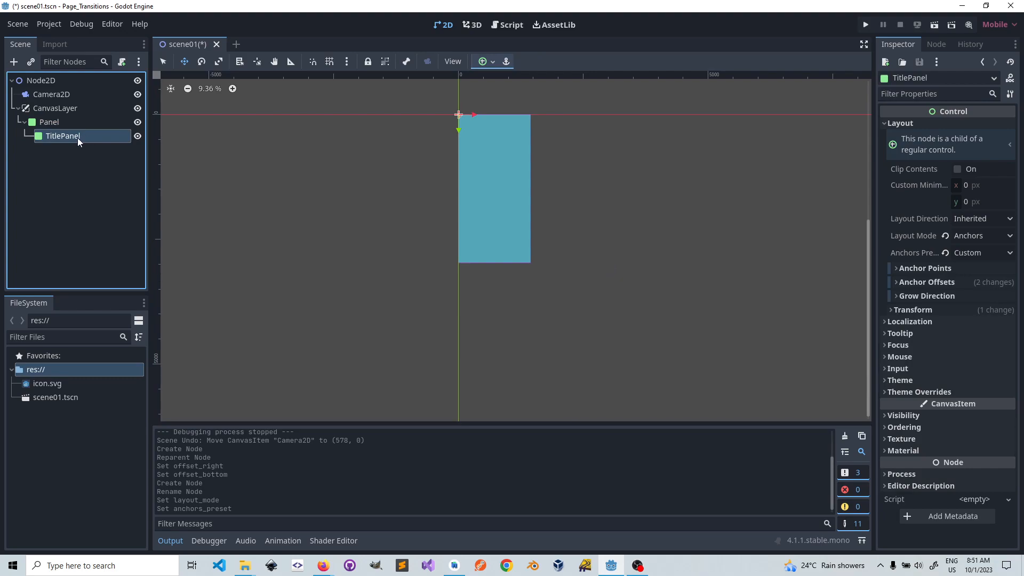
left_click(1010, 237)
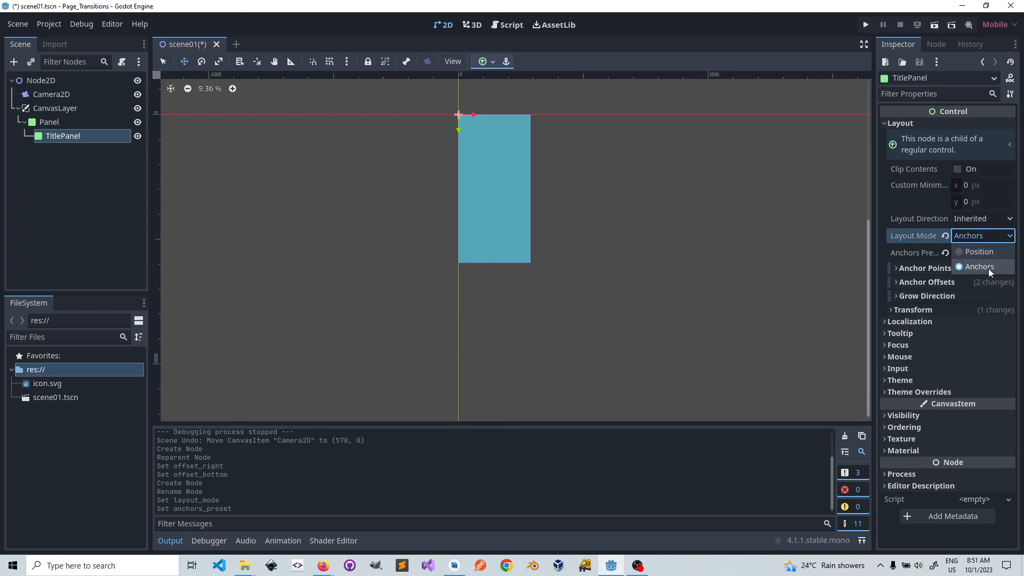
left_click(1008, 240)
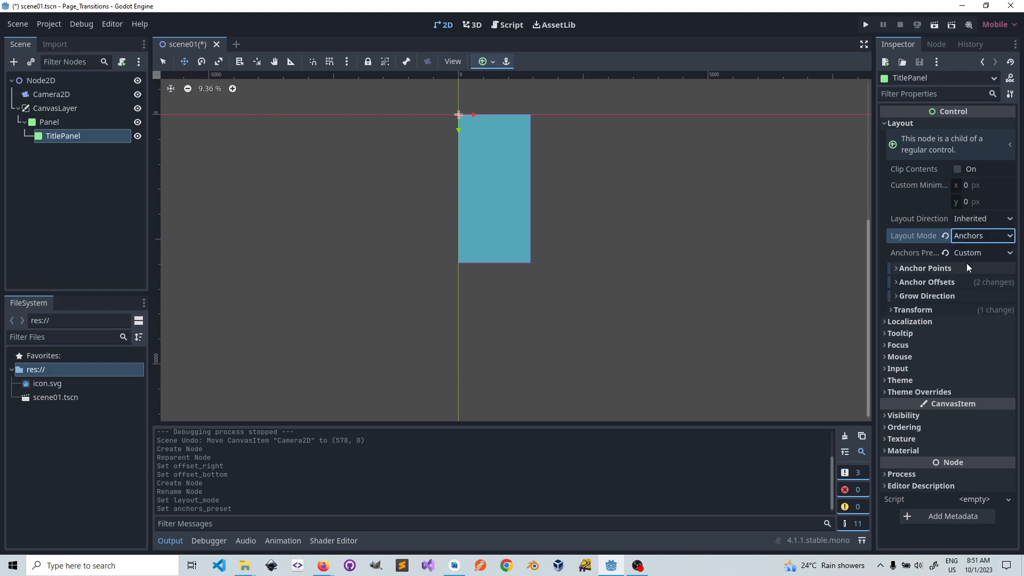
left_click(1010, 252)
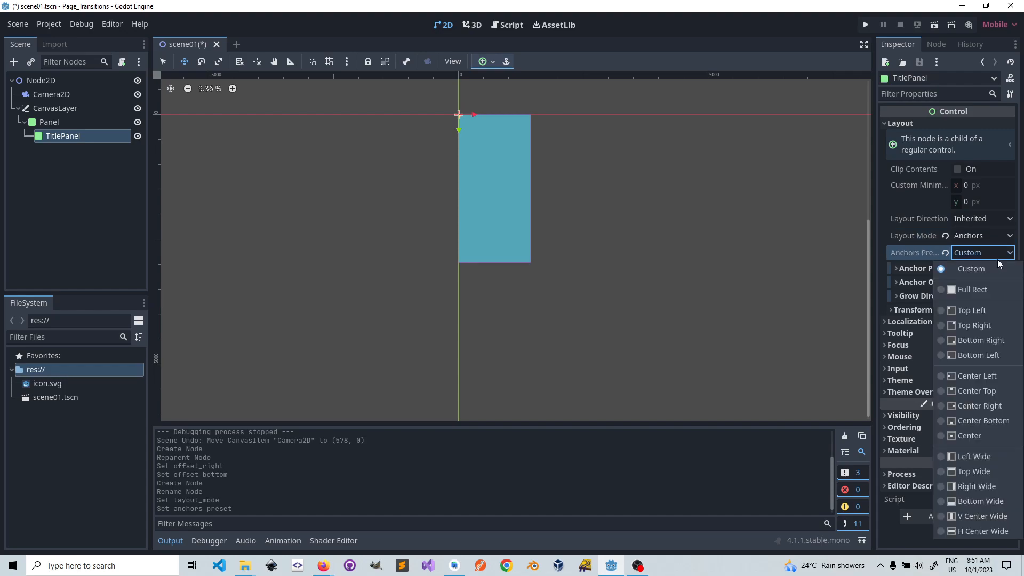
left_click(971, 270)
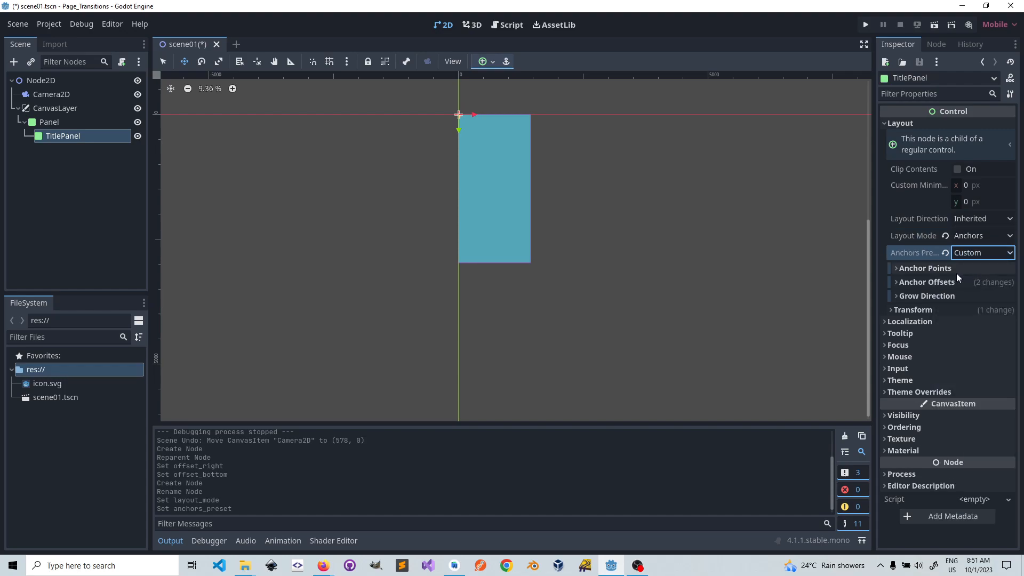
- Reset the TitlePanel's right and bottom anchor offsets to 0 px
left_click(898, 282)
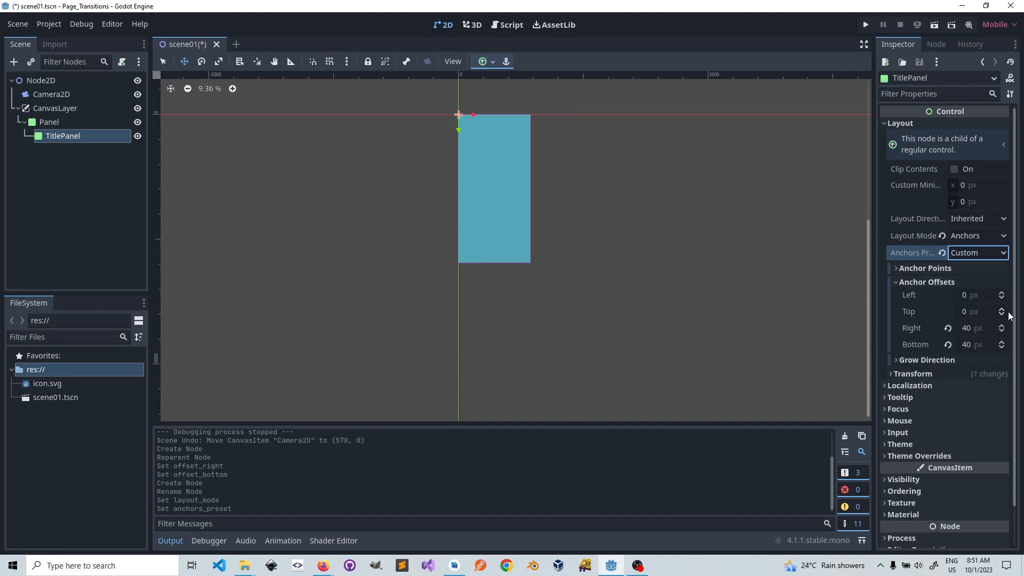
left_click(948, 328)
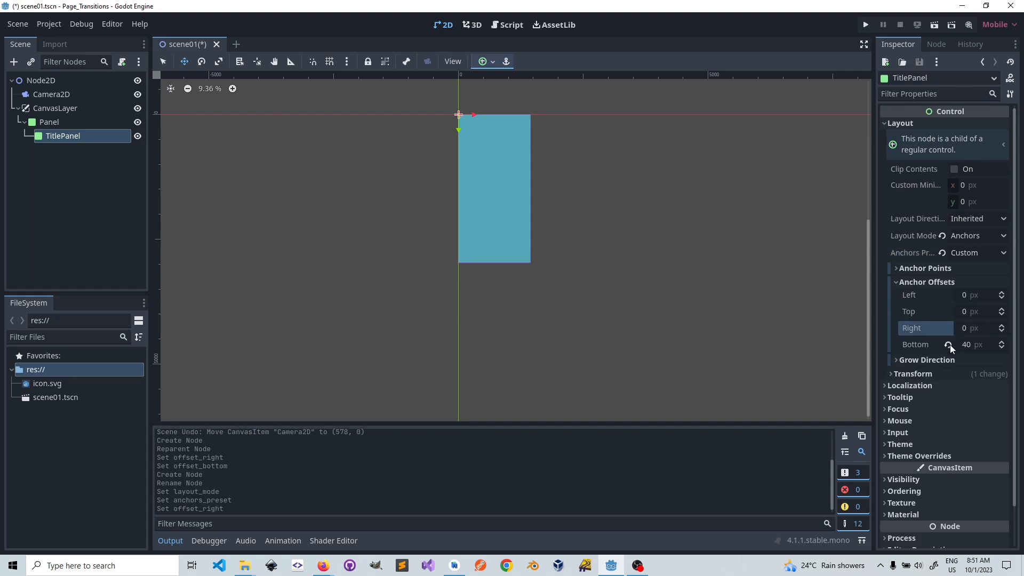
left_click(948, 344)
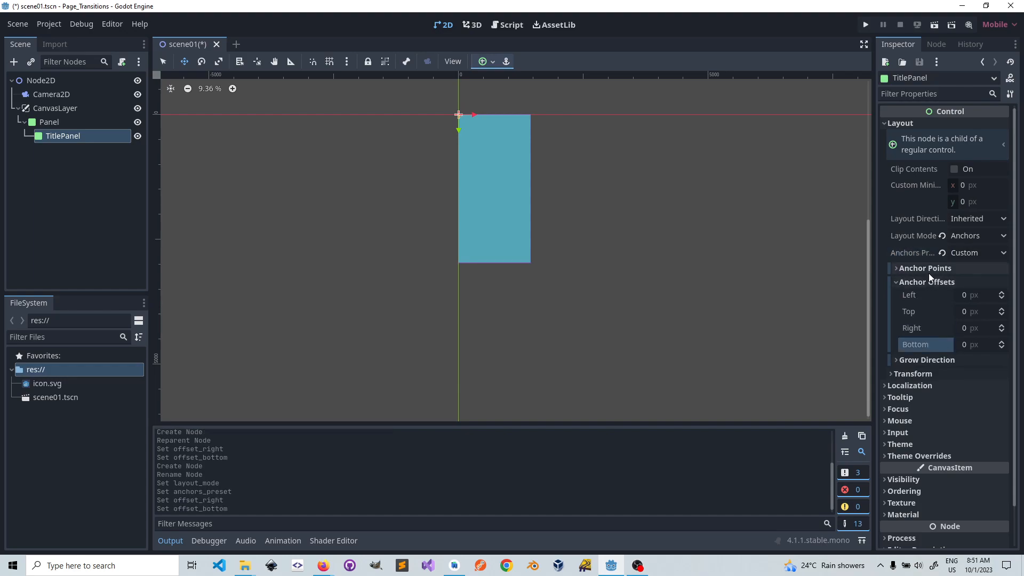
left_click(896, 282)
- Set the TitlePanel's right anchor point to 1
left_click(897, 268)
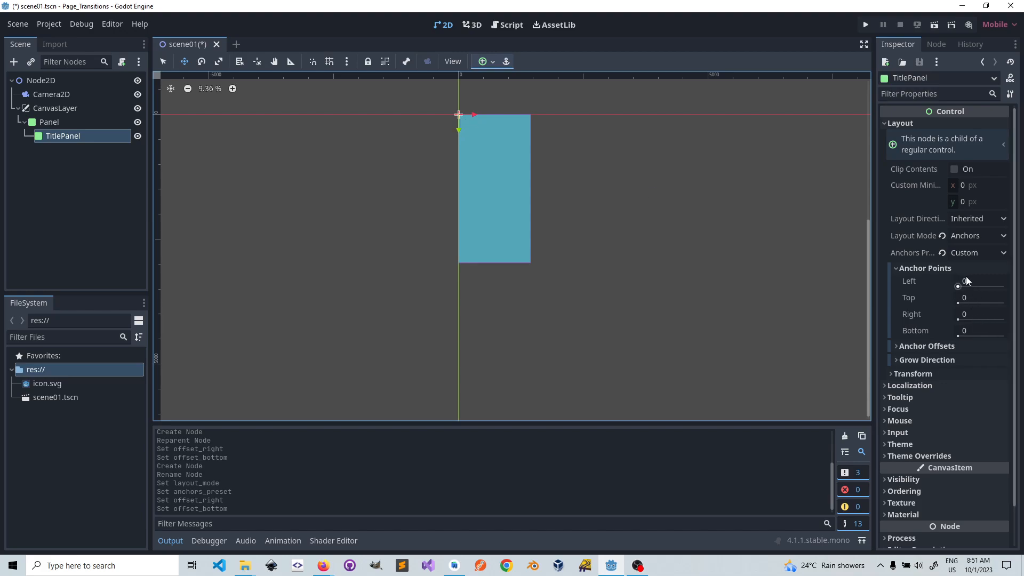
left_click(974, 314)
type("1")
key("Return")
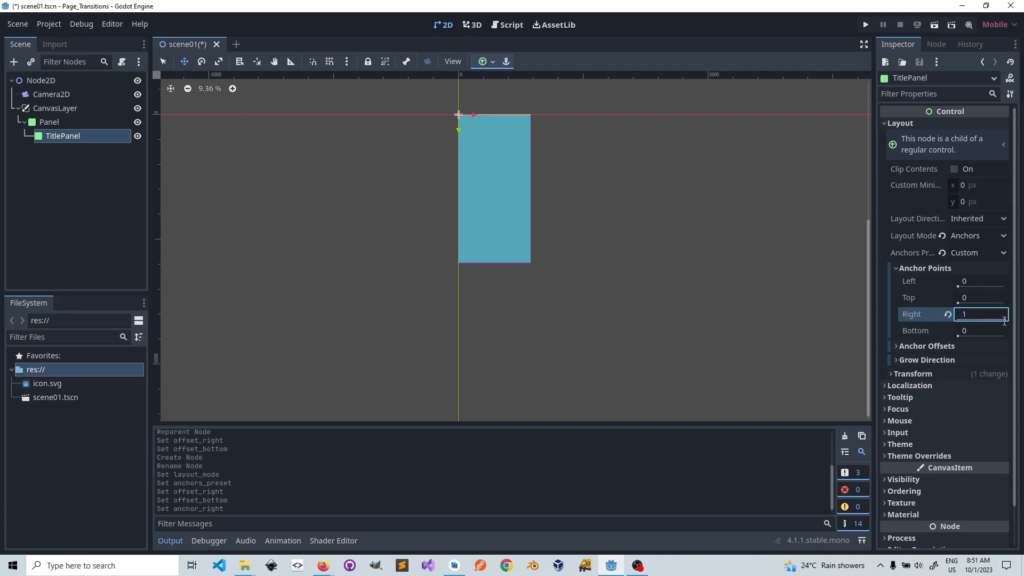
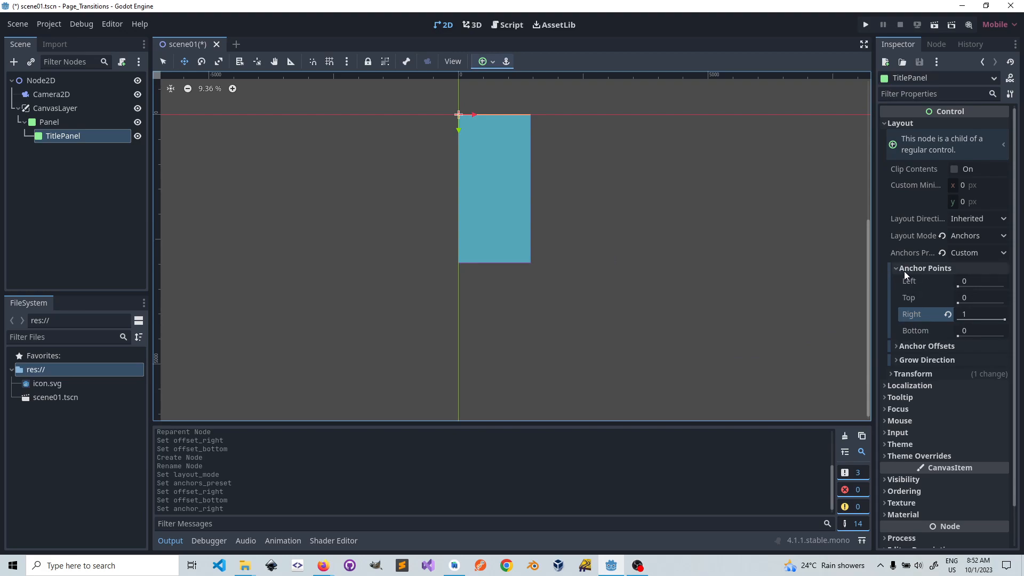
left_click(902, 269)
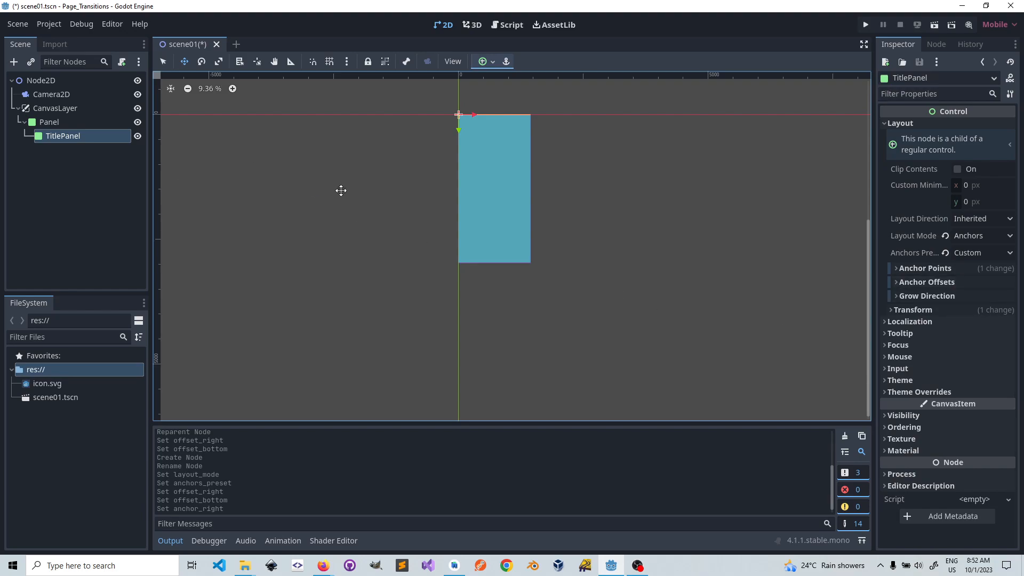
- Set the TitlePanel's bottom anchor point to 0.1
left_click(897, 283)
left_click(897, 282)
left_click(894, 267)
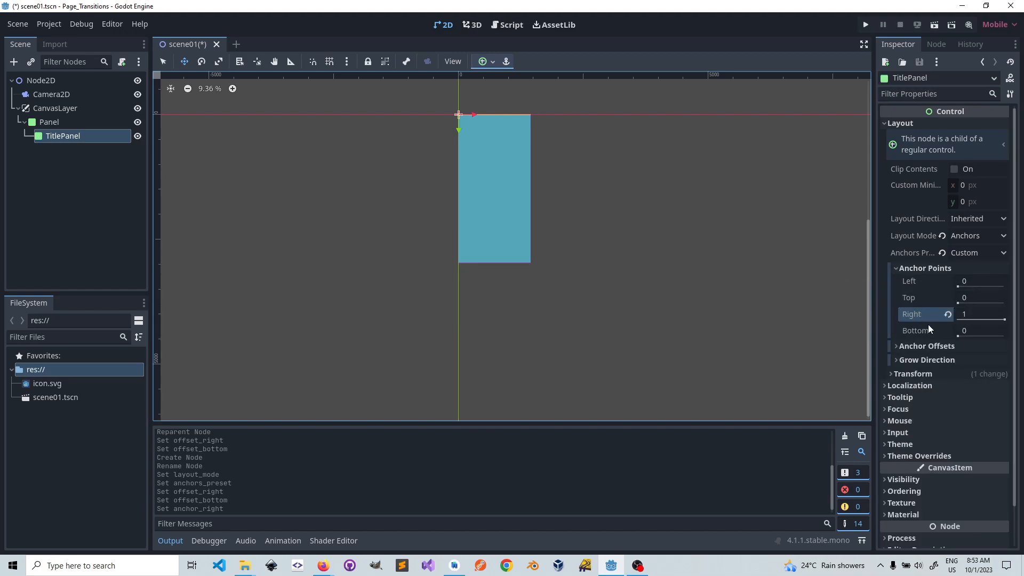
left_click(970, 332)
type(".1")
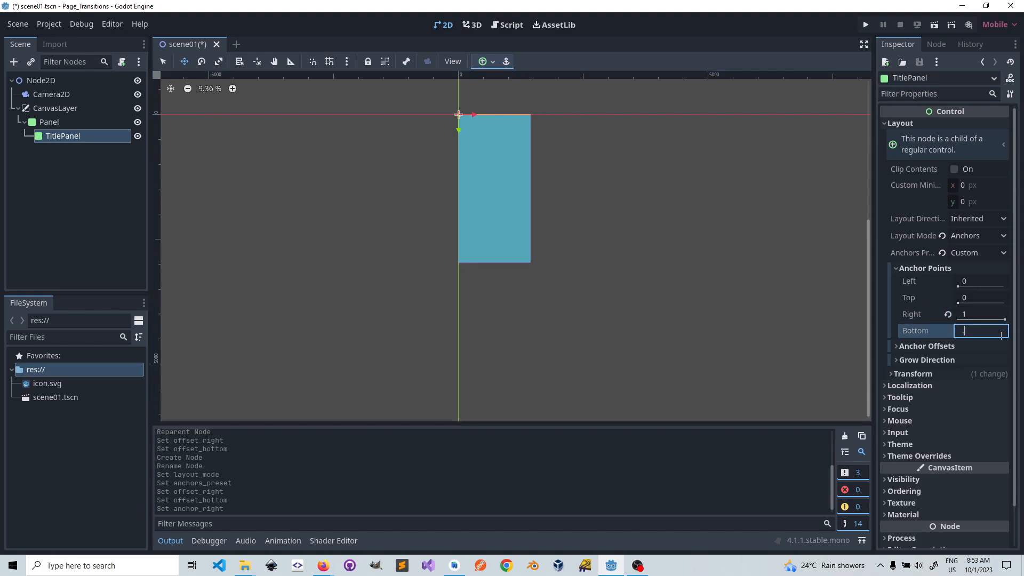
key("Return")
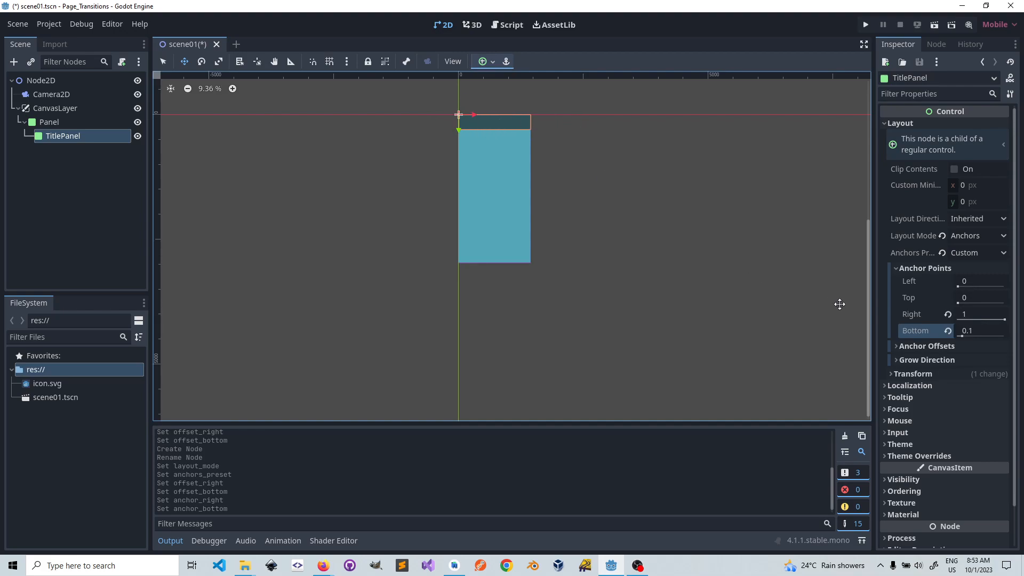
scroll(937, 315, "down", 2)
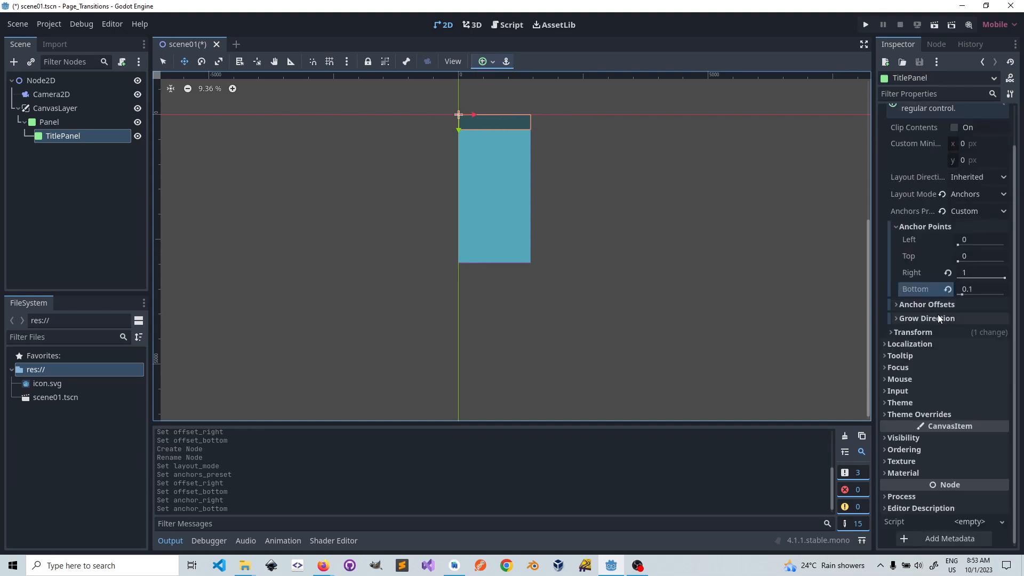
left_click(892, 227)
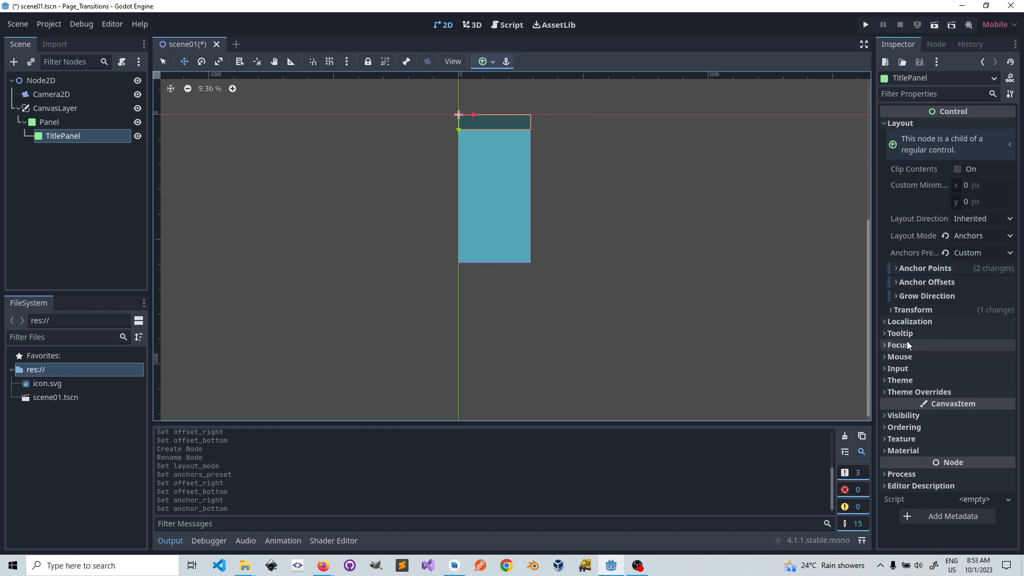
- Override the TitlePanel's theme panel style with a new StyleBoxFlat
left_click(886, 392)
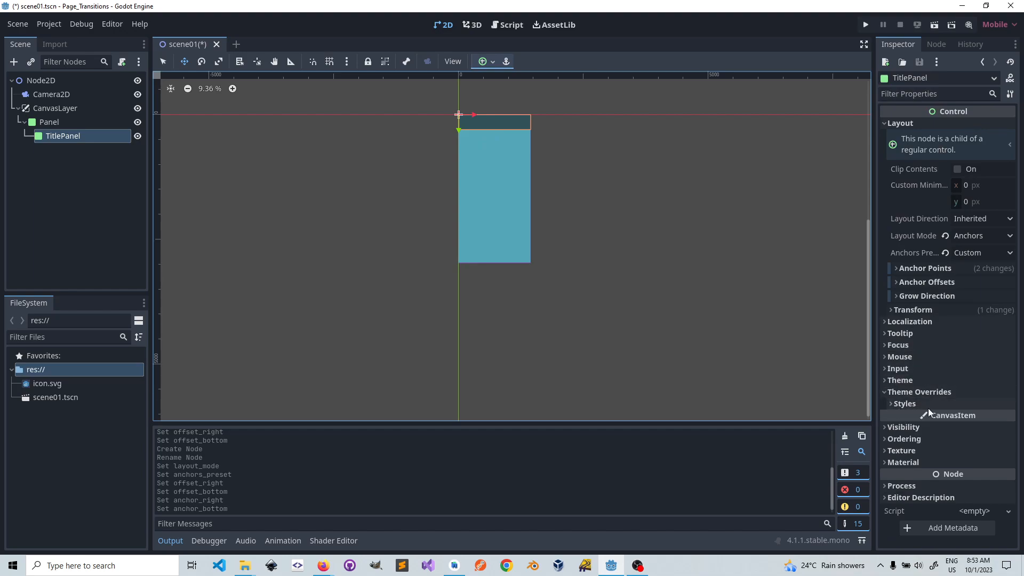
left_click(892, 404)
left_click(1002, 418)
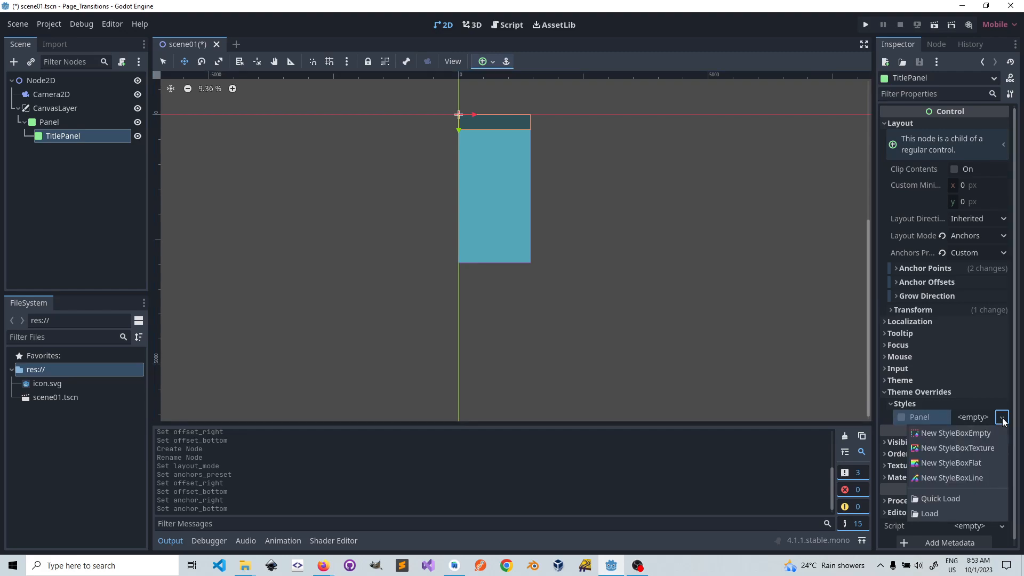
left_click(956, 463)
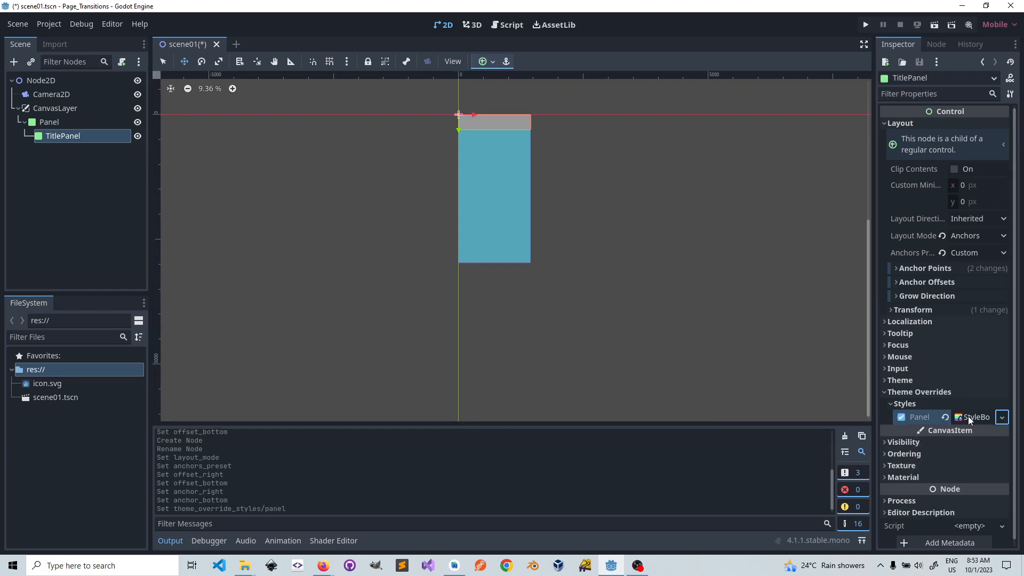
- Set the background color of the TitlePanel's StyleBoxFlat to the tan shade b6ac81
left_click(974, 418)
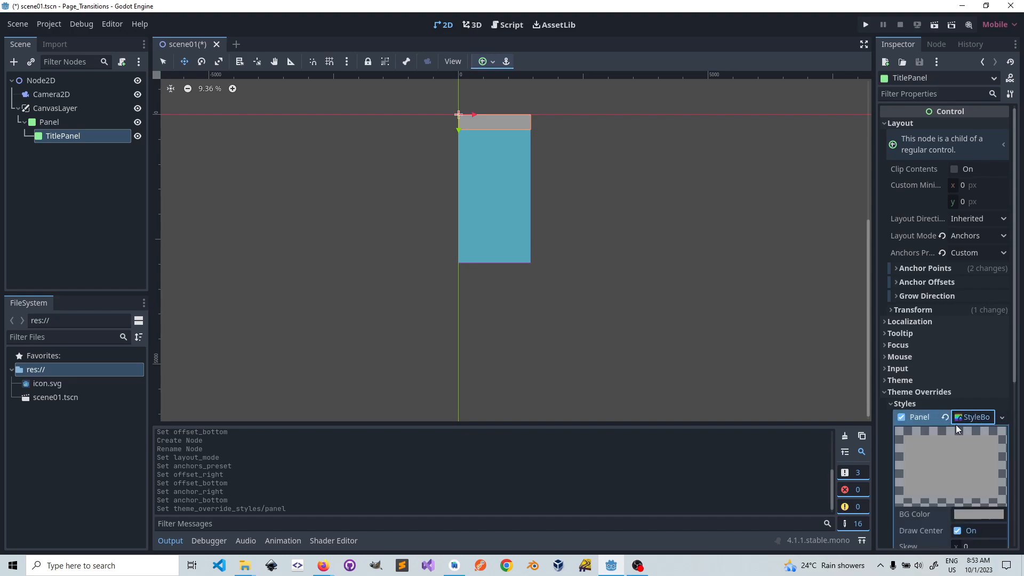
left_click(976, 513)
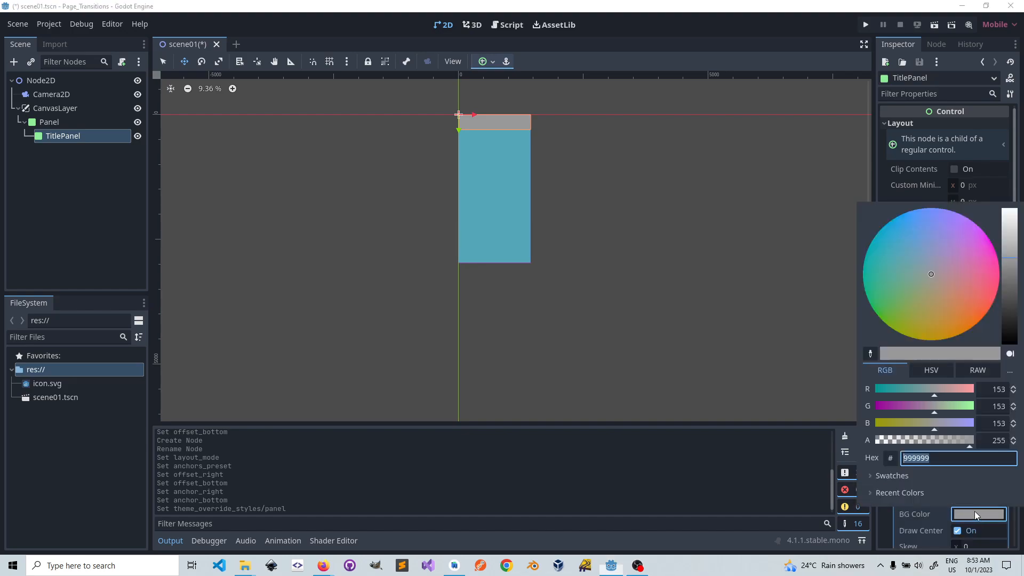
left_click(952, 231)
left_click(937, 223)
left_click(952, 270)
left_click(943, 308)
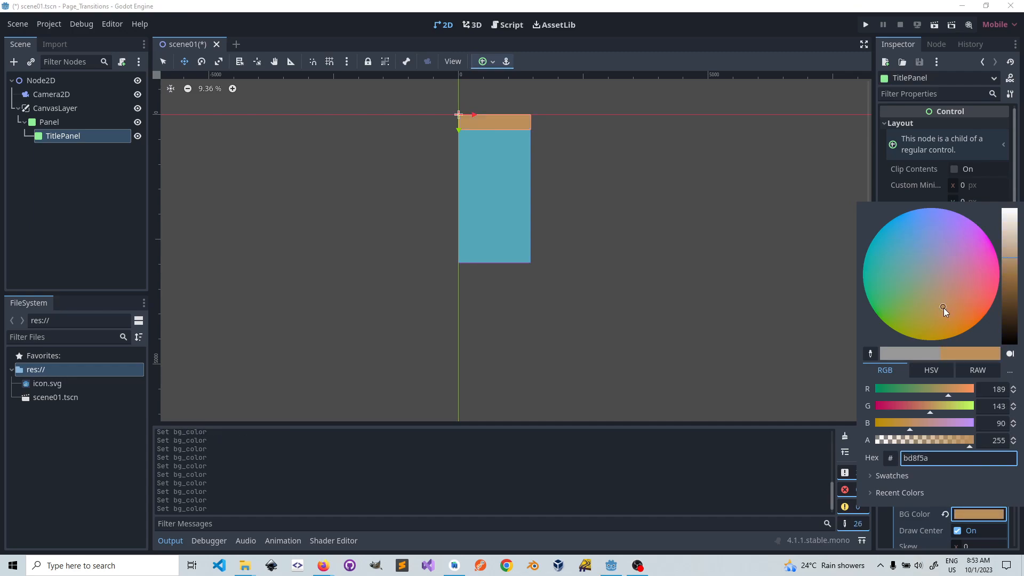
left_click(934, 275)
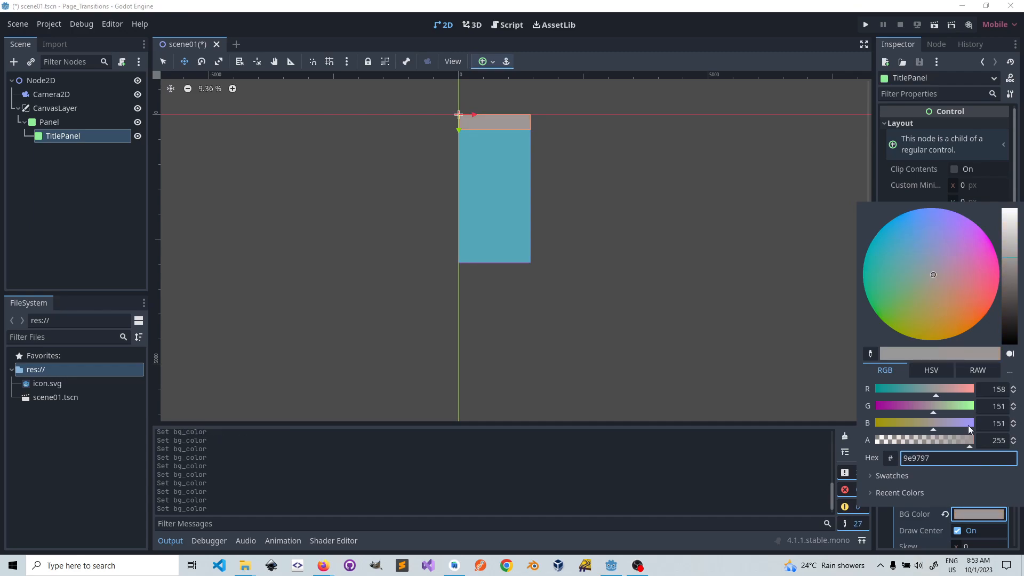
left_click(950, 275)
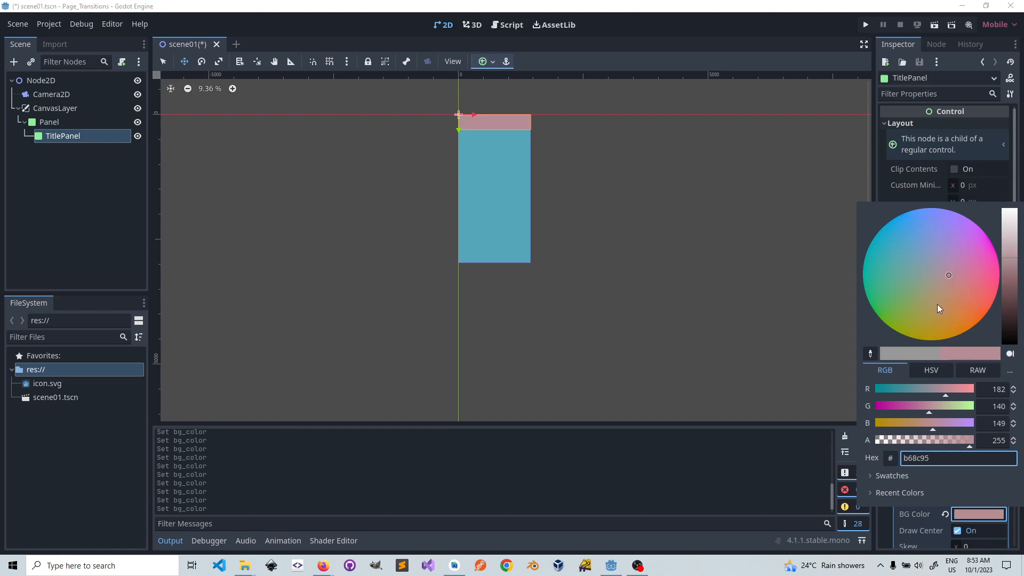
left_click_drag(951, 277, 946, 288)
left_click(926, 404)
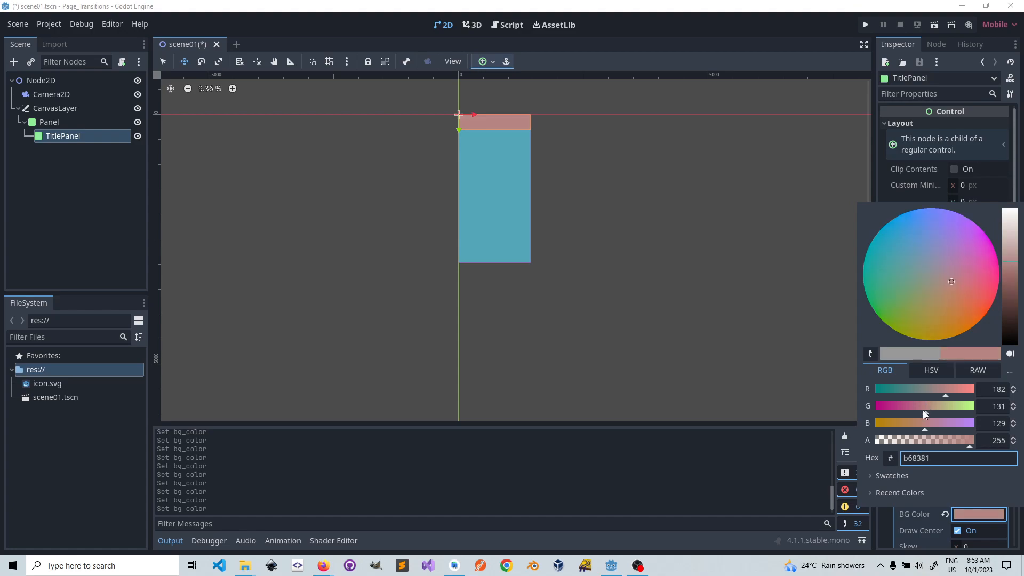
left_click_drag(936, 406, 941, 406)
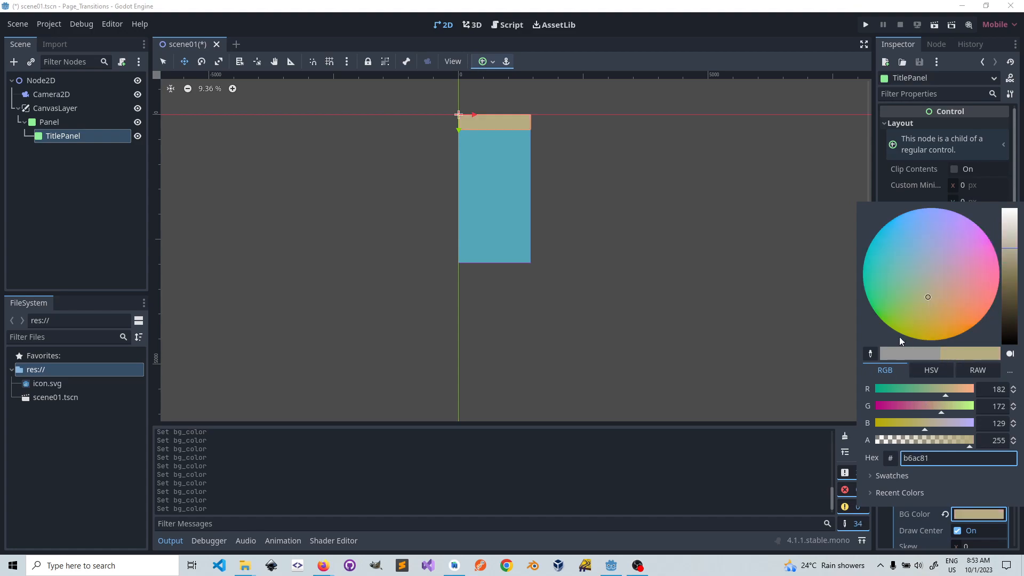
left_click(829, 265)
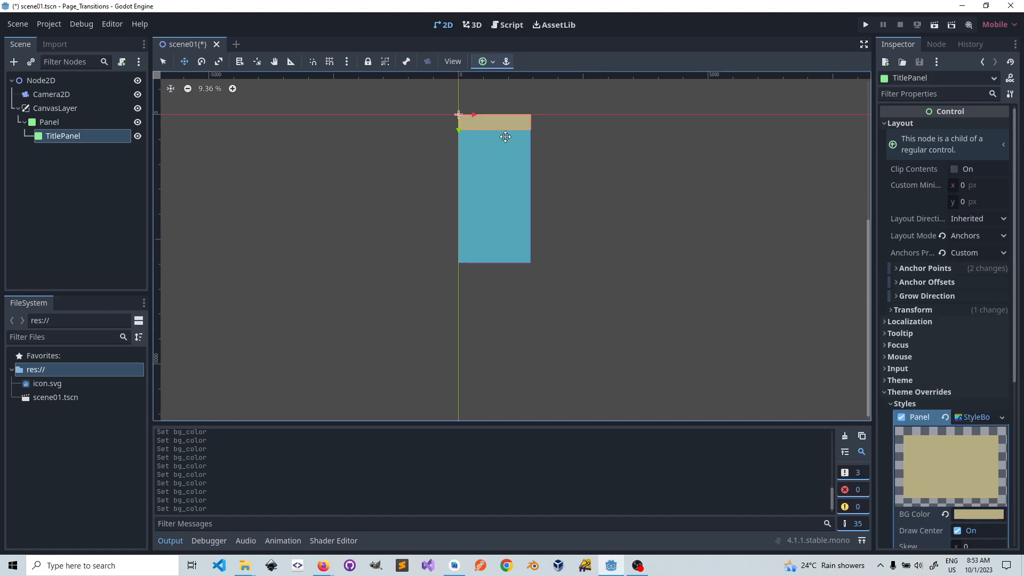
- Search for the Label node type and create it as a child of the TitlePanel
right_click(53, 135)
left_click(78, 166)
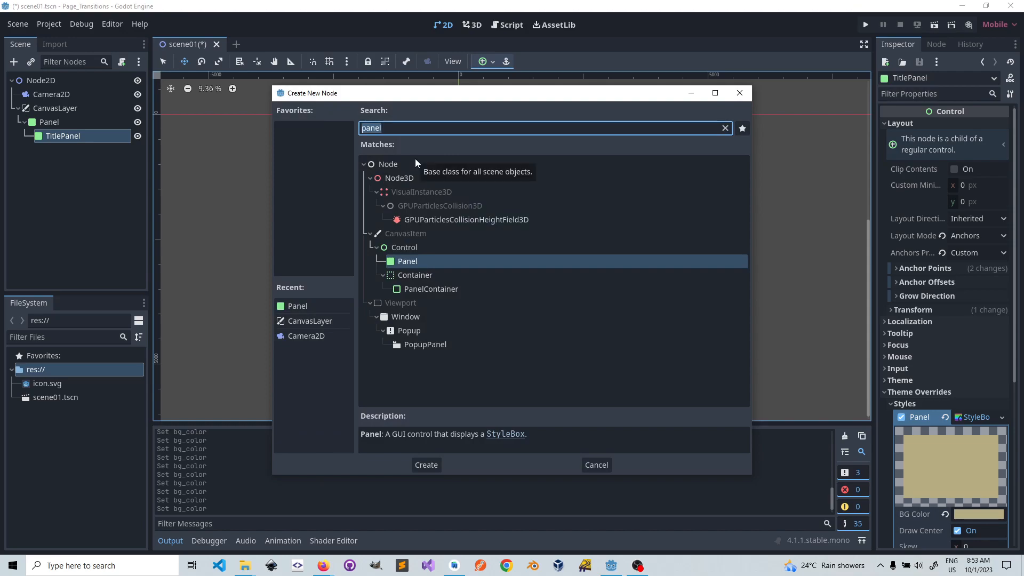
type("label")
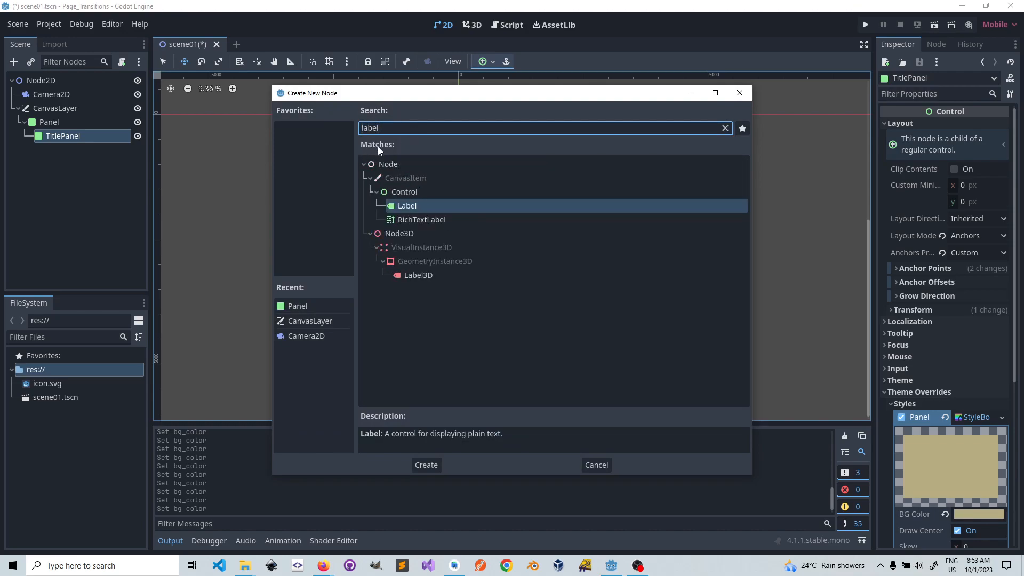
double_click(410, 206)
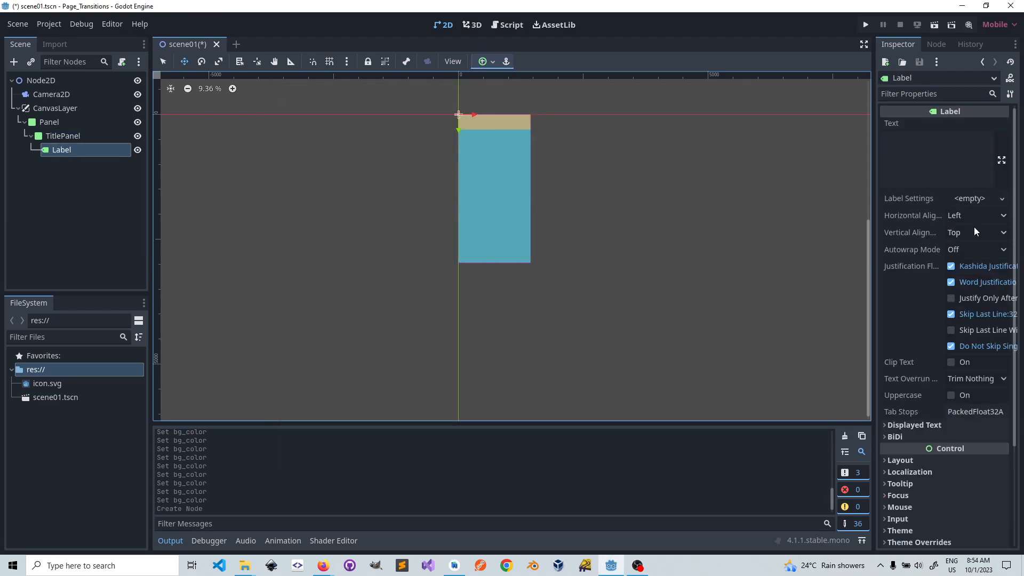
- Set the Label's layout mode to Anchors with the Custom anchors preset
scroll(965, 246, "down", 3)
scroll(951, 241, "up", 3)
scroll(933, 226, "down", 3)
left_click(886, 332)
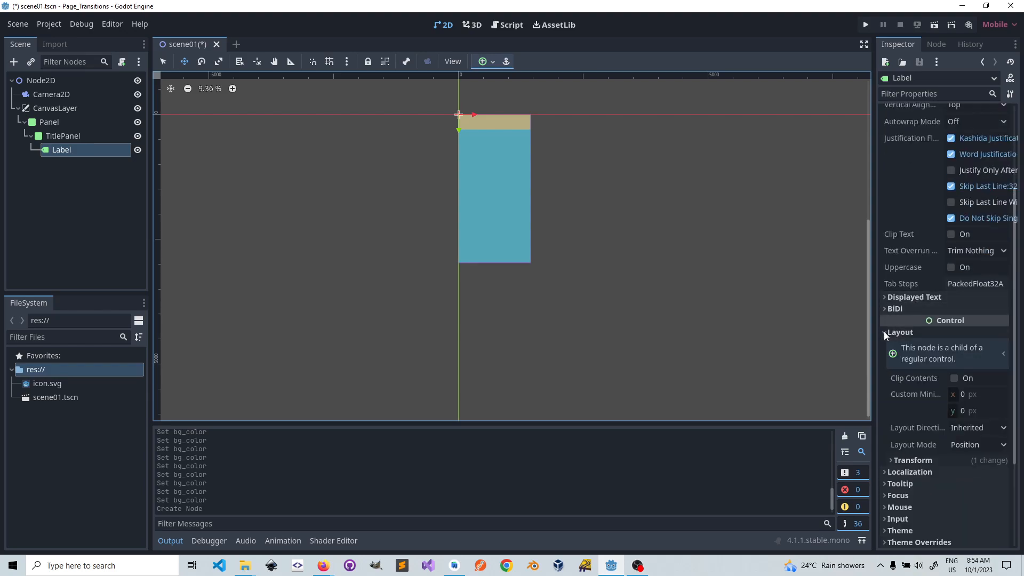
scroll(925, 348, "down", 1)
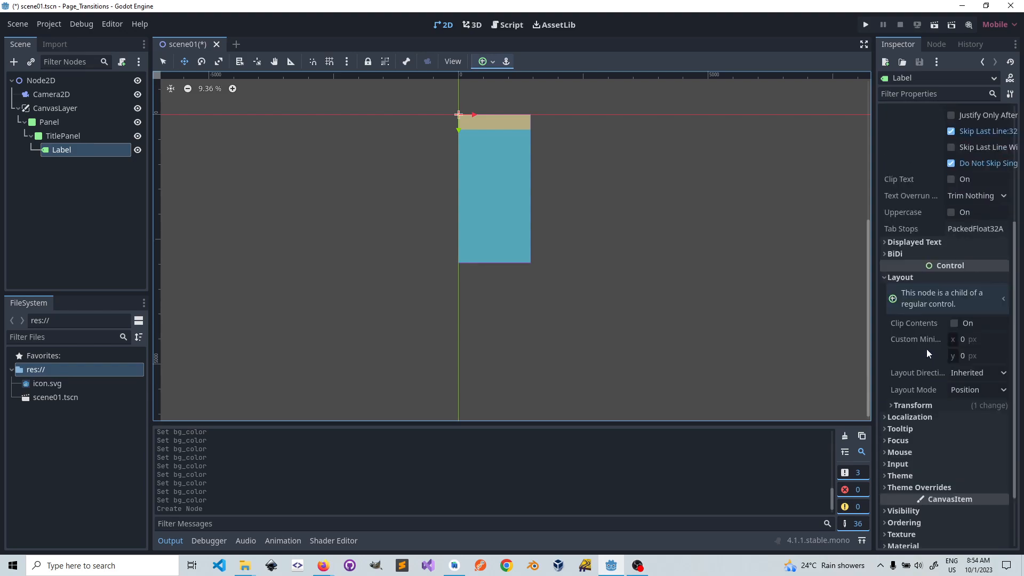
left_click(978, 390)
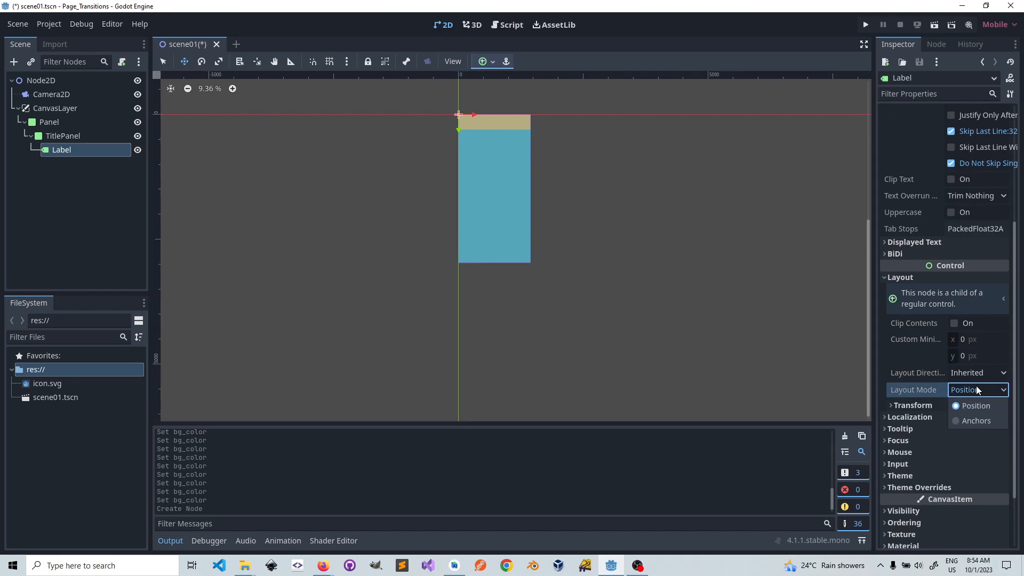
left_click(977, 421)
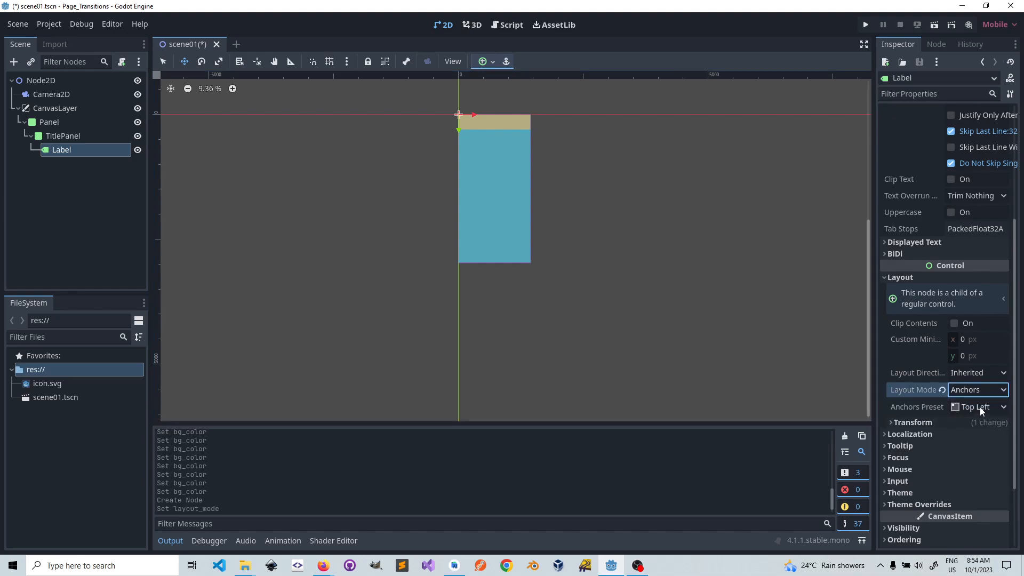
left_click(993, 406)
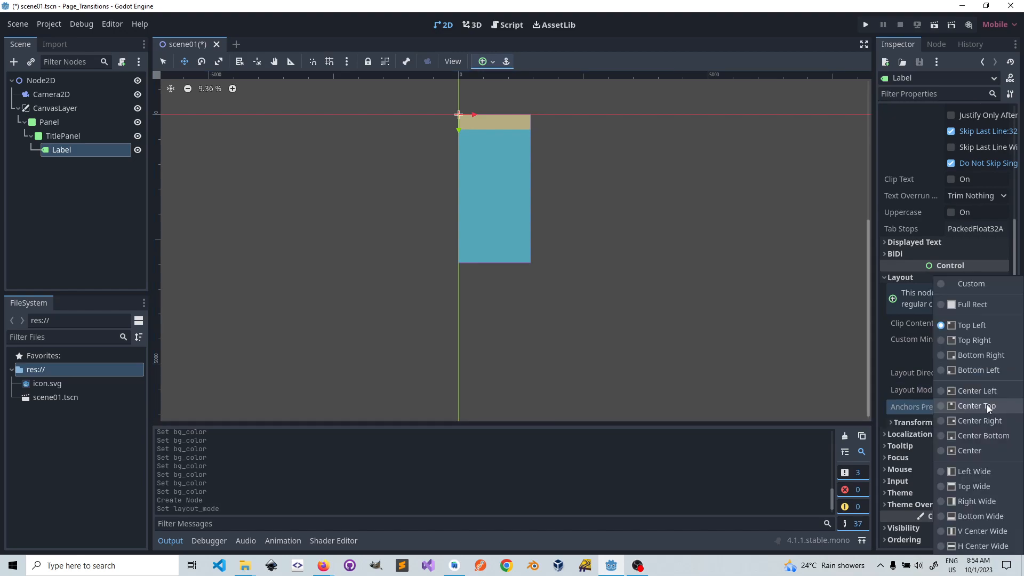
left_click(959, 283)
scroll(948, 425, "down", 1)
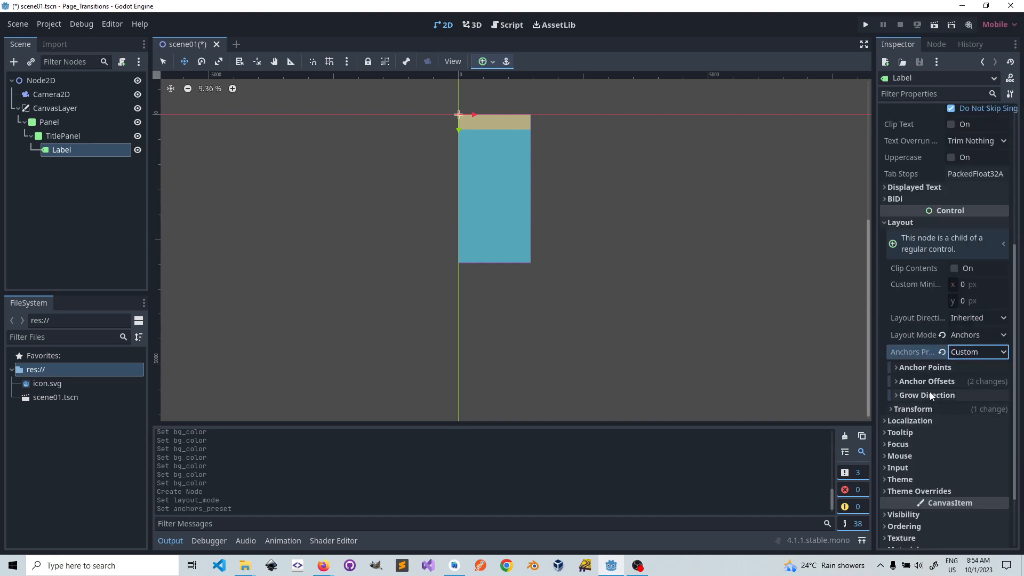
- Reset the Label's right and bottom anchor offsets to their defaults
left_click(901, 366)
left_click(901, 366)
left_click(908, 382)
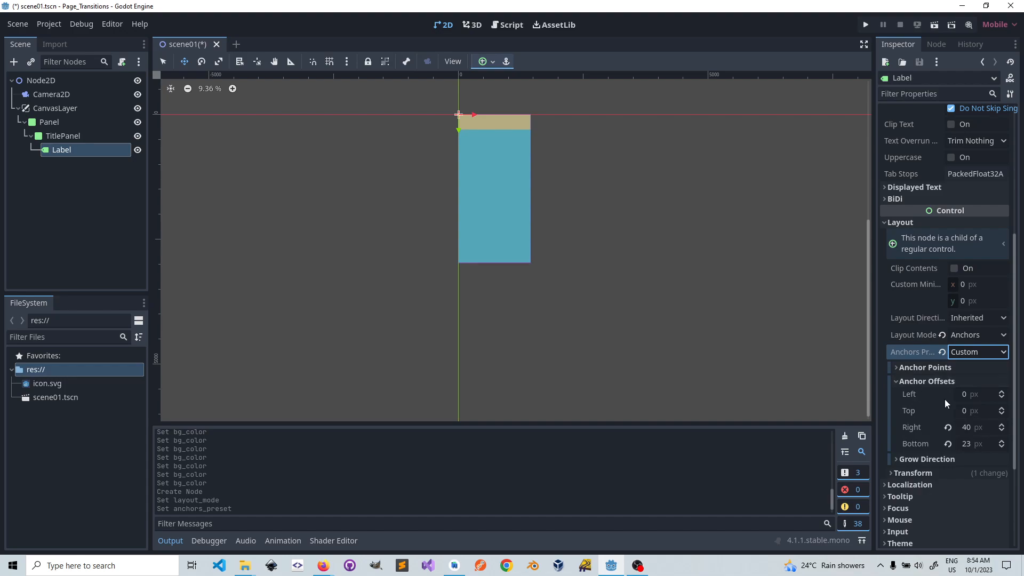
left_click(949, 428)
left_click(948, 444)
left_click(897, 380)
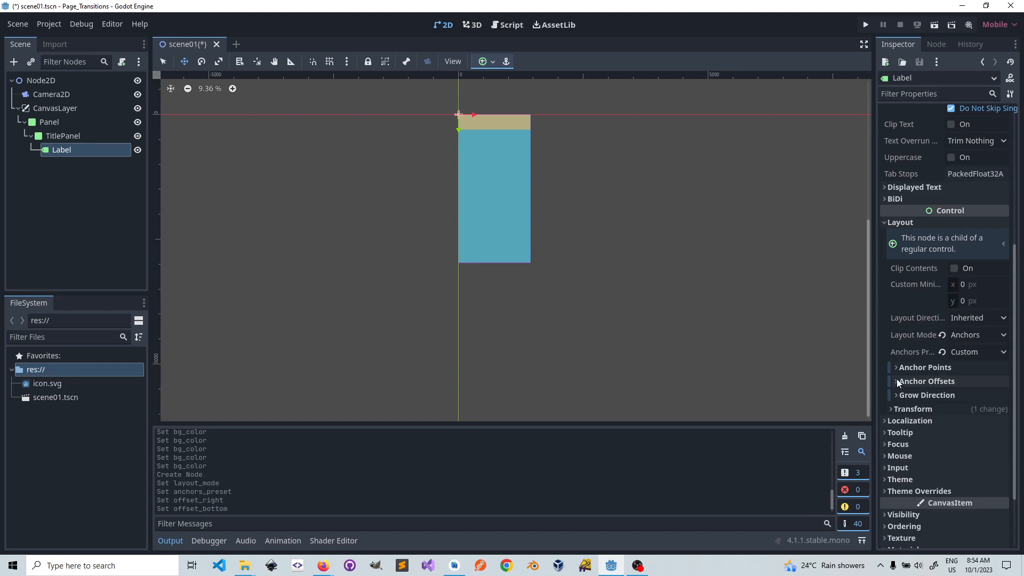
- Set the Label's right and bottom anchor points to 1 so it fills the TitlePanel
left_click(900, 368)
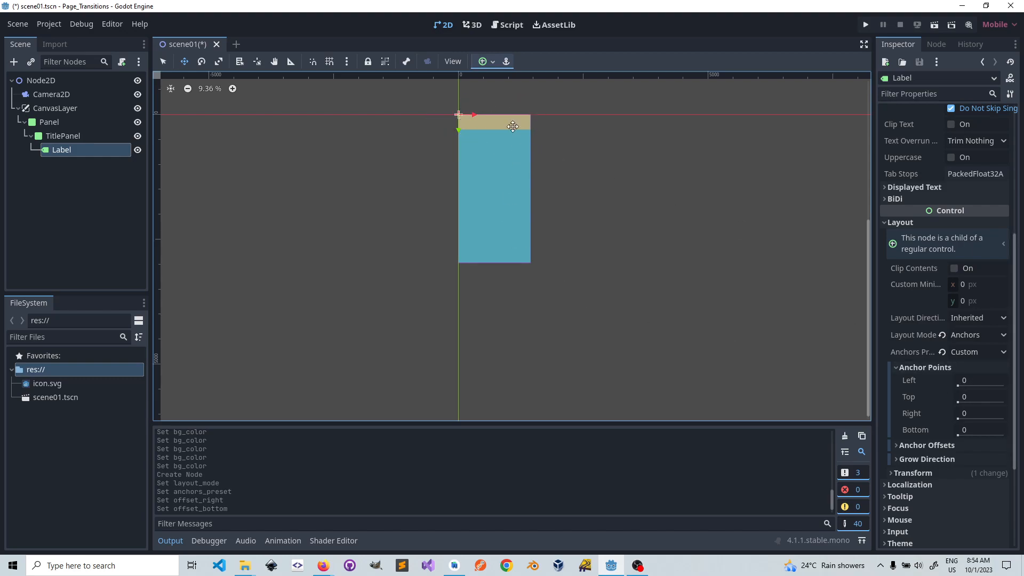
left_click(969, 414)
type("1")
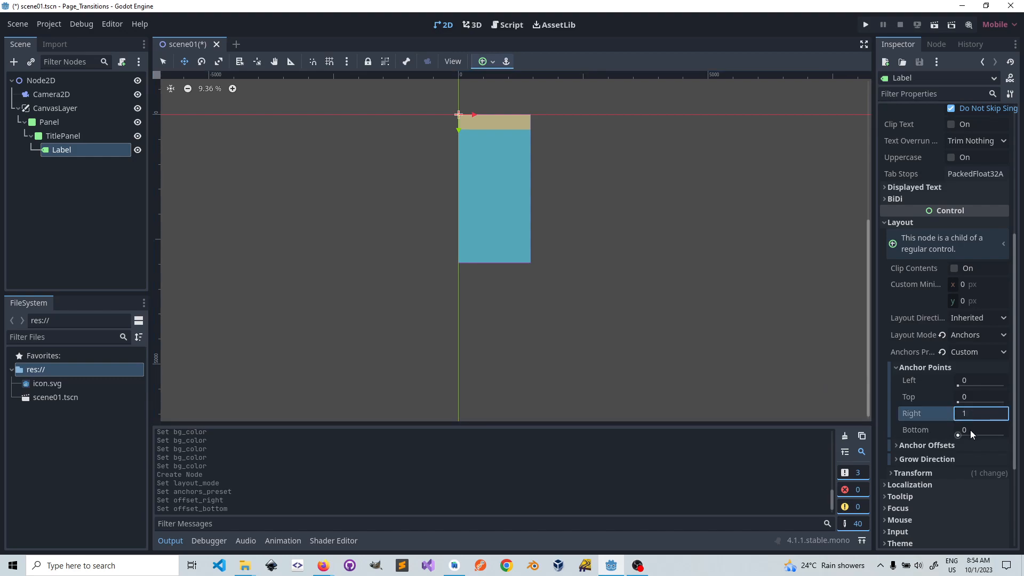
left_click(971, 429)
type("1")
key("Return")
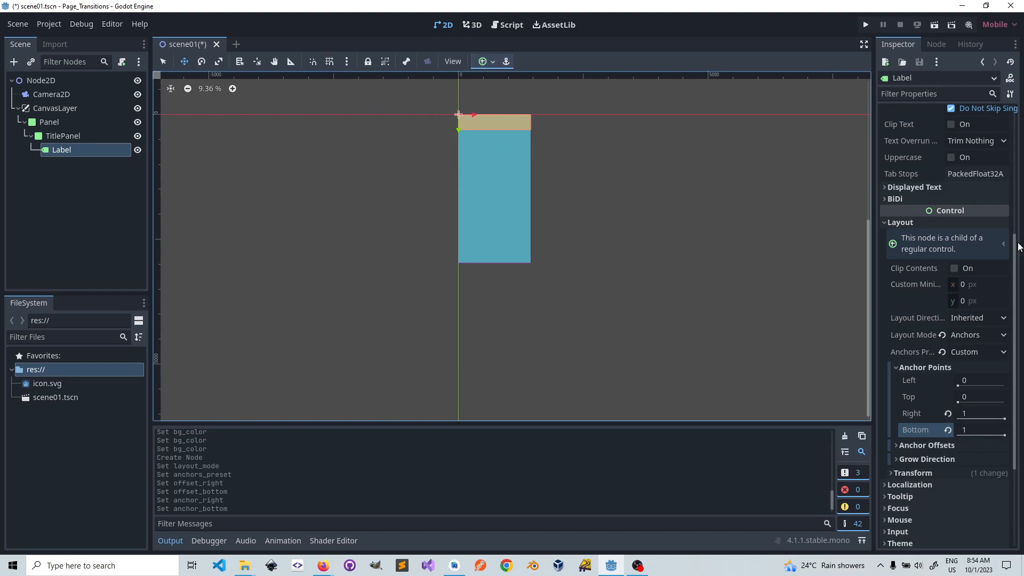
scroll(973, 272, "up", 1)
scroll(972, 271, "down", 1)
left_click(60, 136)
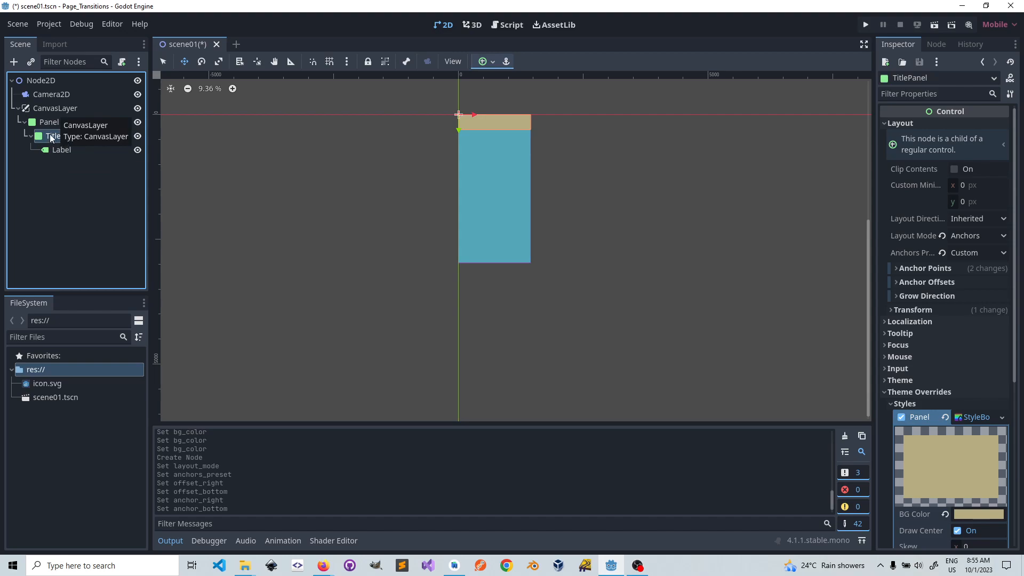
left_click(47, 122)
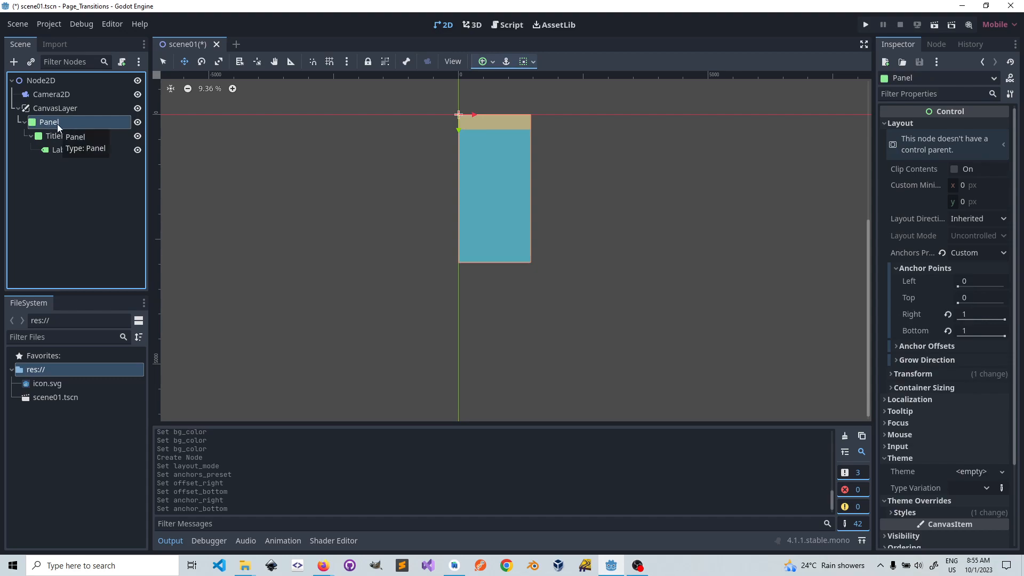
left_click(55, 150)
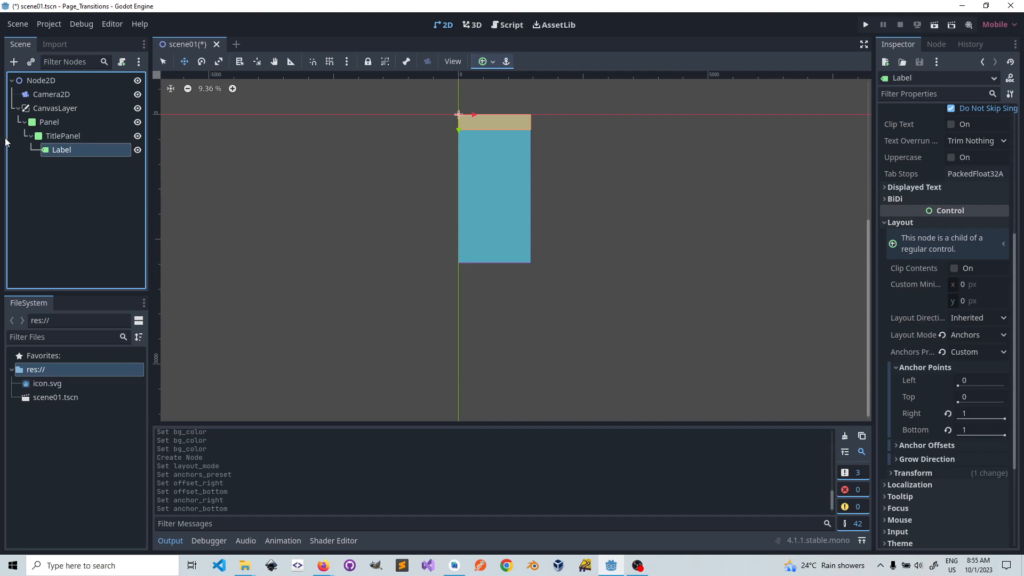
left_click(63, 136)
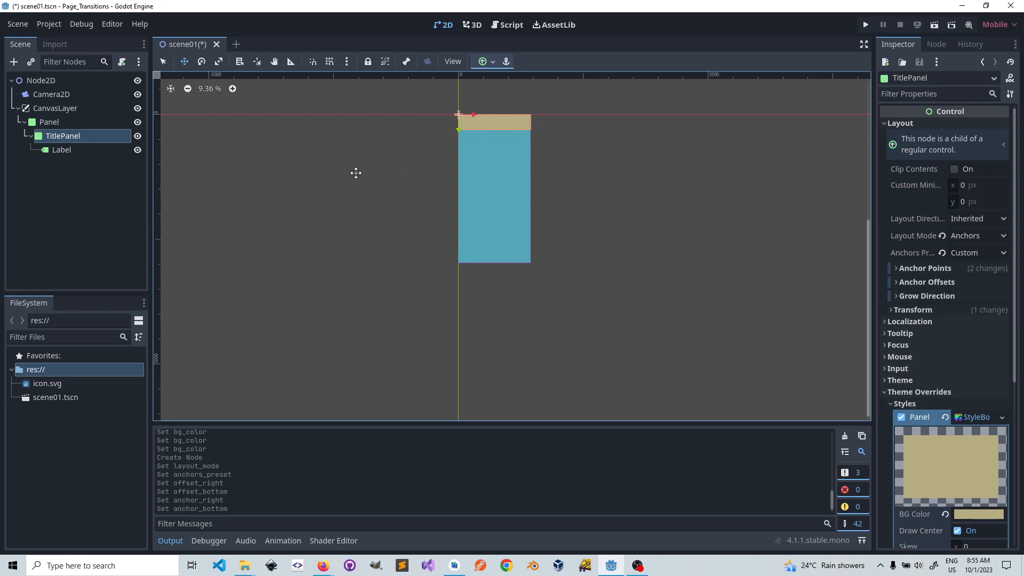
- Set the text of the Label under the TitlePanel to "App Name"
left_click(62, 150)
scroll(949, 169, "up", 5)
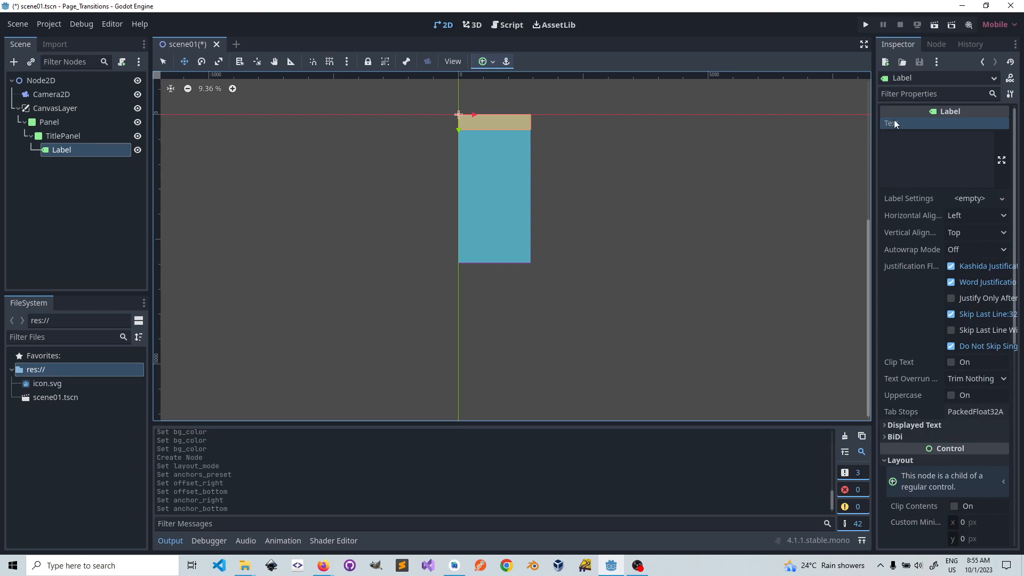
left_click(966, 134)
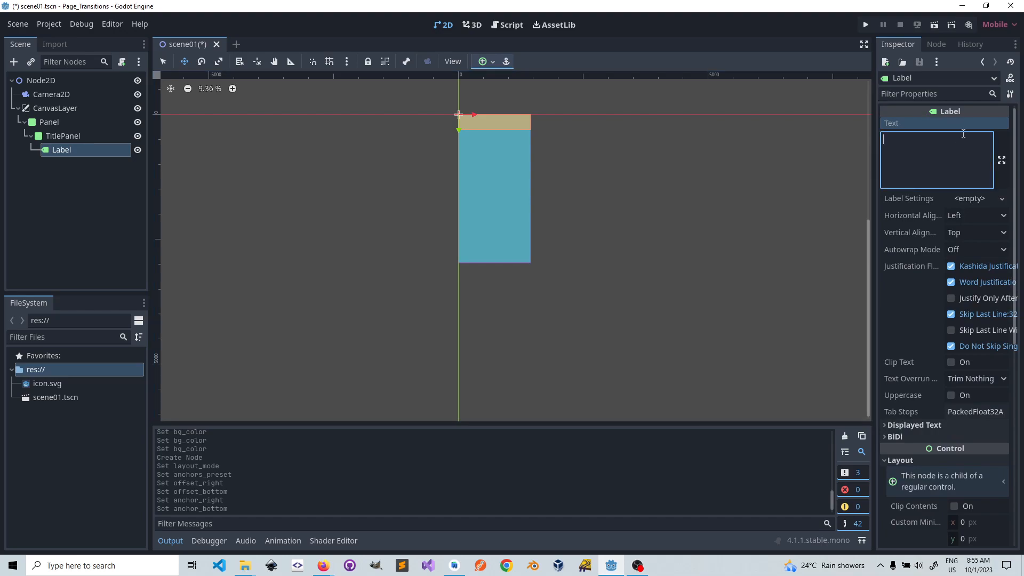
type("App Name")
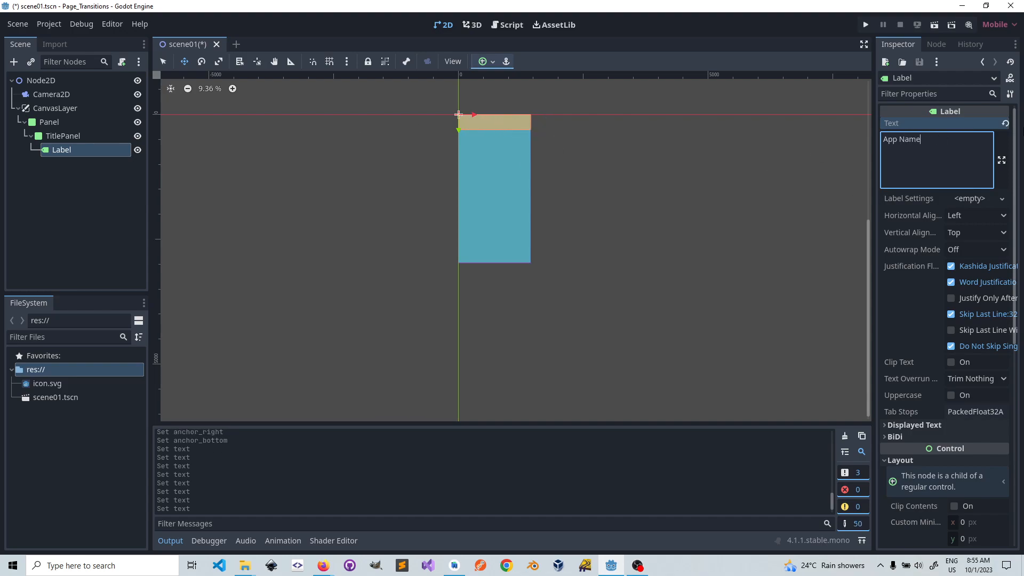
- Examine the size and placement of the Label's text within the tan TitlePanel on the 2D canvas
scroll(485, 153, "up", 2)
scroll(484, 153, "up", 1)
middle_click_drag(485, 155, 590, 297)
scroll(589, 298, "up", 16)
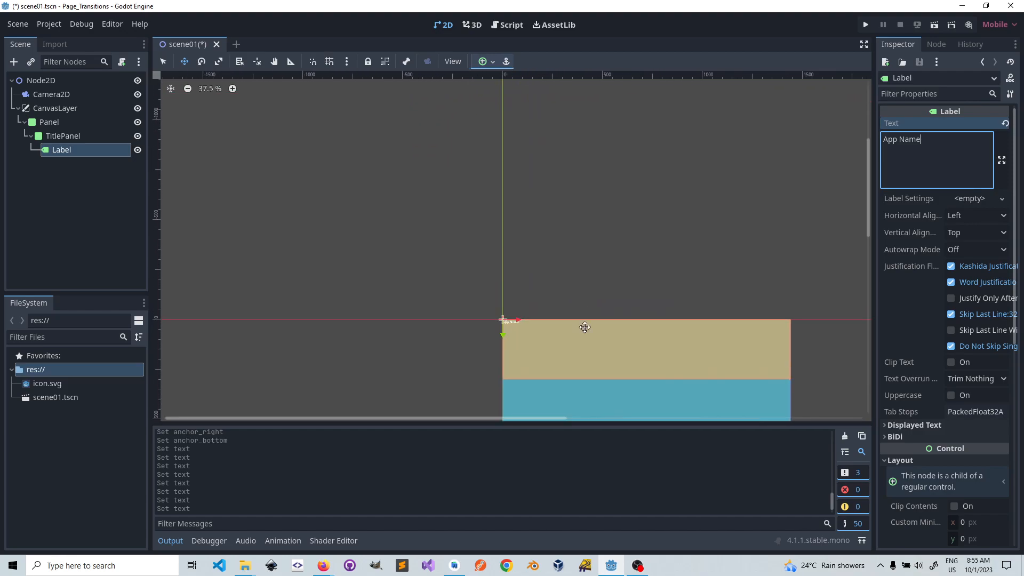
scroll(585, 321, "up", 6)
scroll(484, 212, "up", 6)
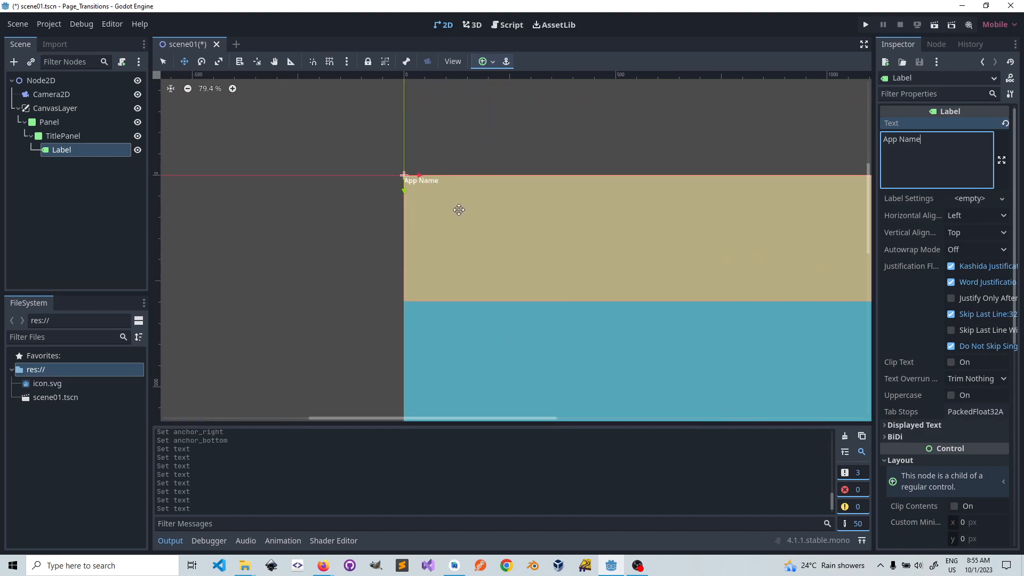
scroll(459, 210, "up", 5)
scroll(462, 222, "down", 13)
scroll(466, 238, "down", 12)
middle_click_drag(688, 293, 567, 179)
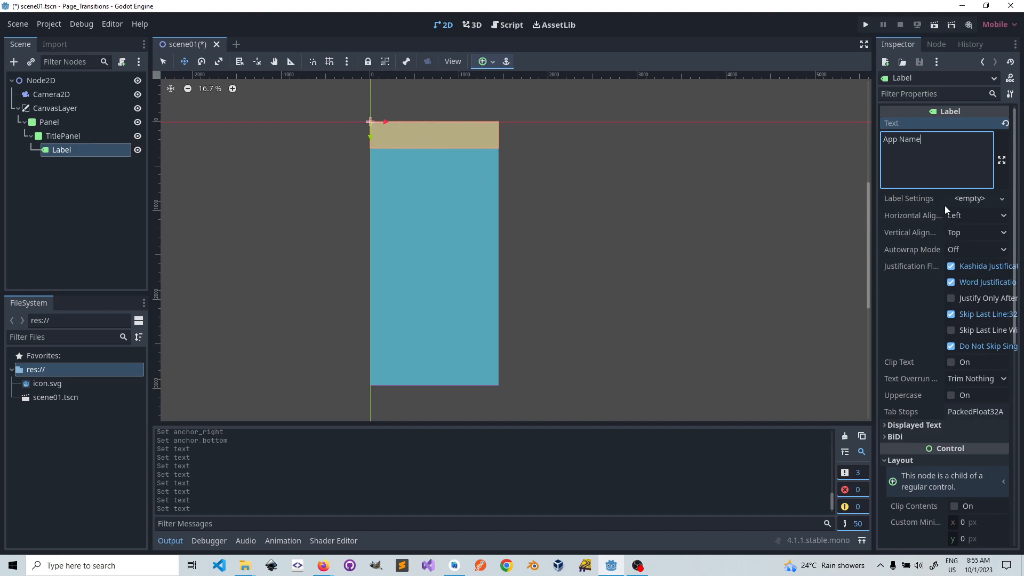
- Set both the horizontal and vertical alignment of the Label's text to Center
left_click(989, 213)
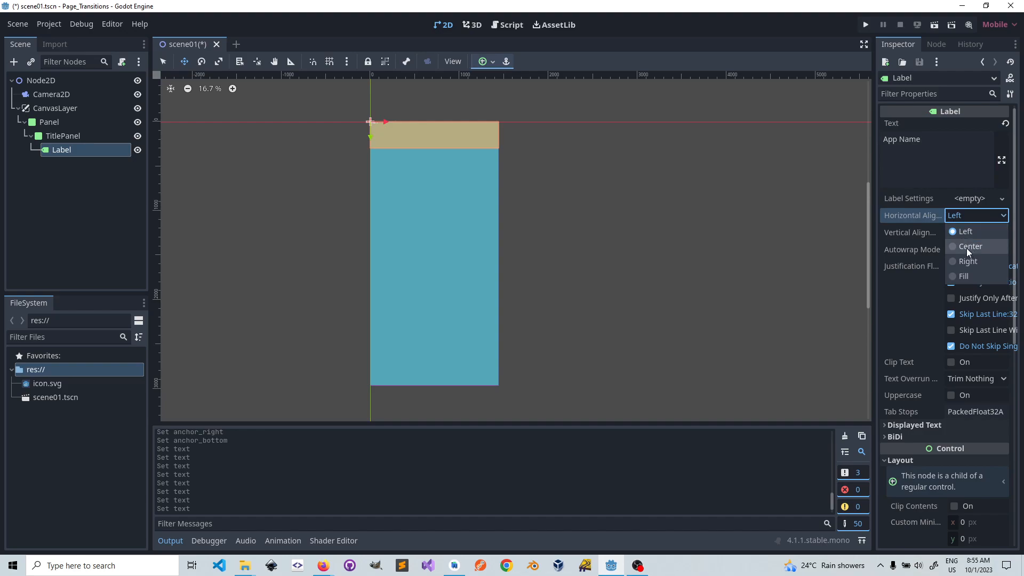
left_click(966, 246)
left_click(969, 232)
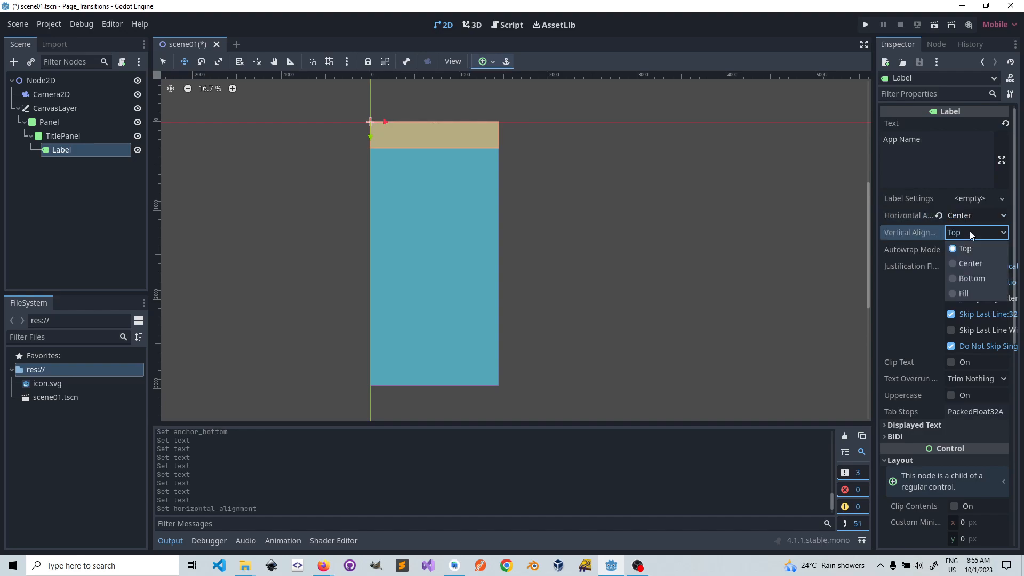
left_click(971, 264)
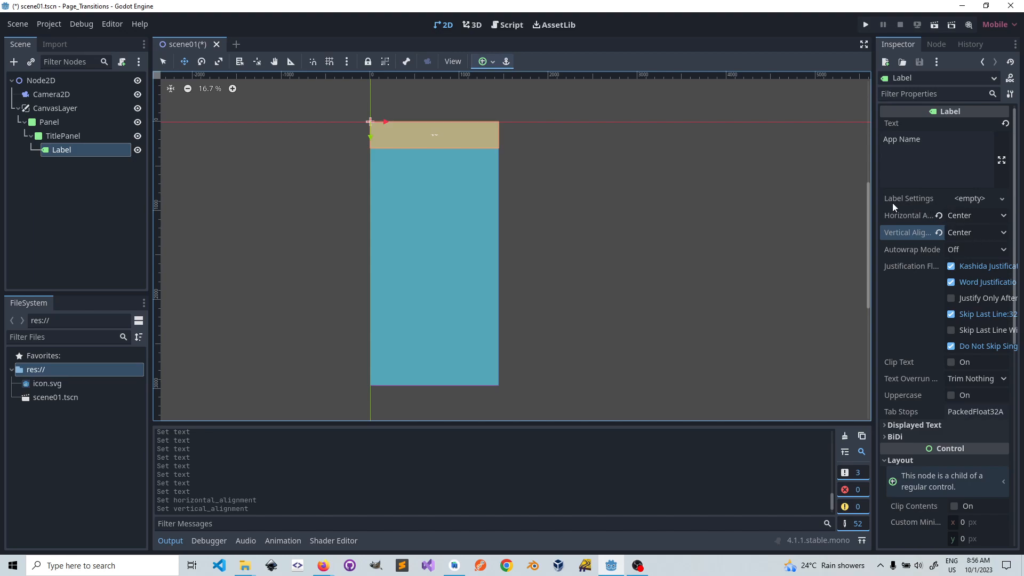
- Widen the Inspector dock and look through the Label's text, layout and theme properties
left_click_drag(873, 193, 654, 224)
scroll(704, 317, "down", 2)
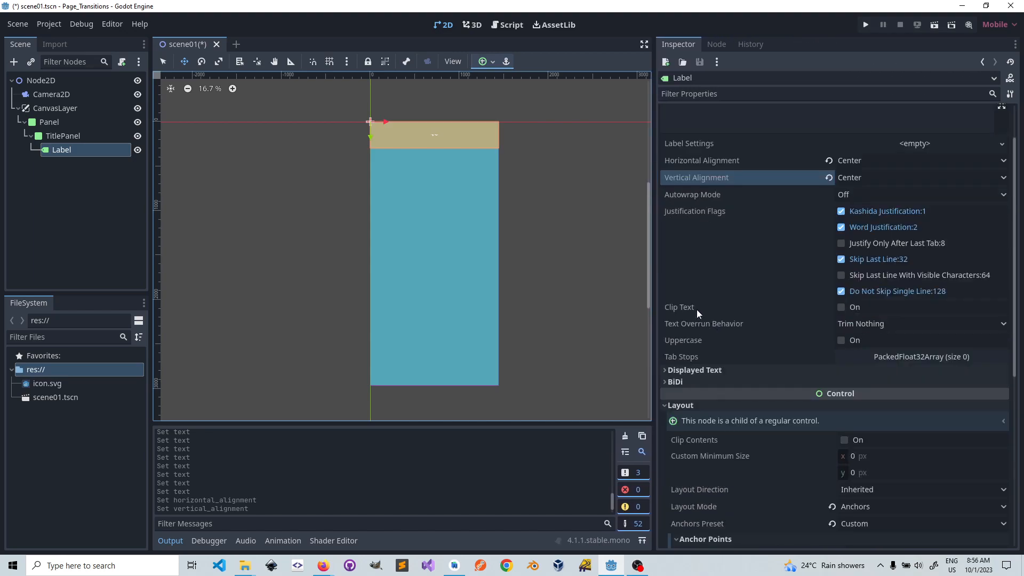
scroll(757, 256, "down", 4)
scroll(760, 260, "up", 6)
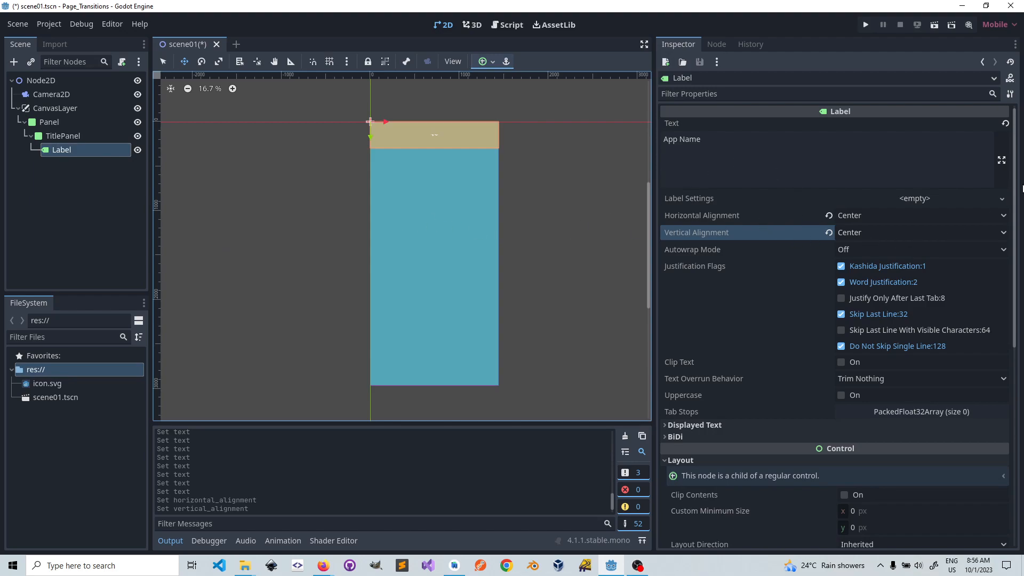
scroll(792, 277, "down", 3)
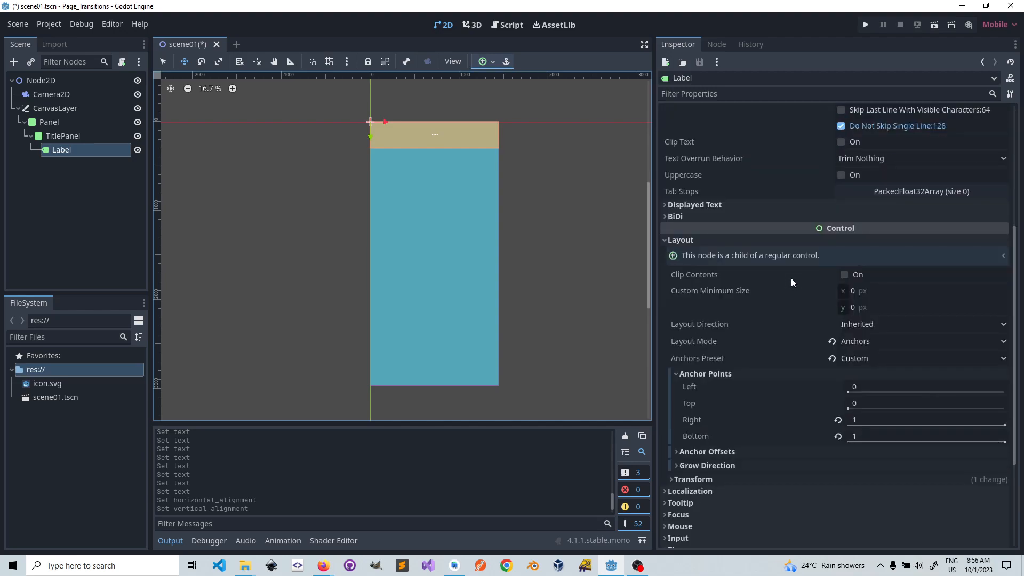
scroll(792, 277, "up", 3)
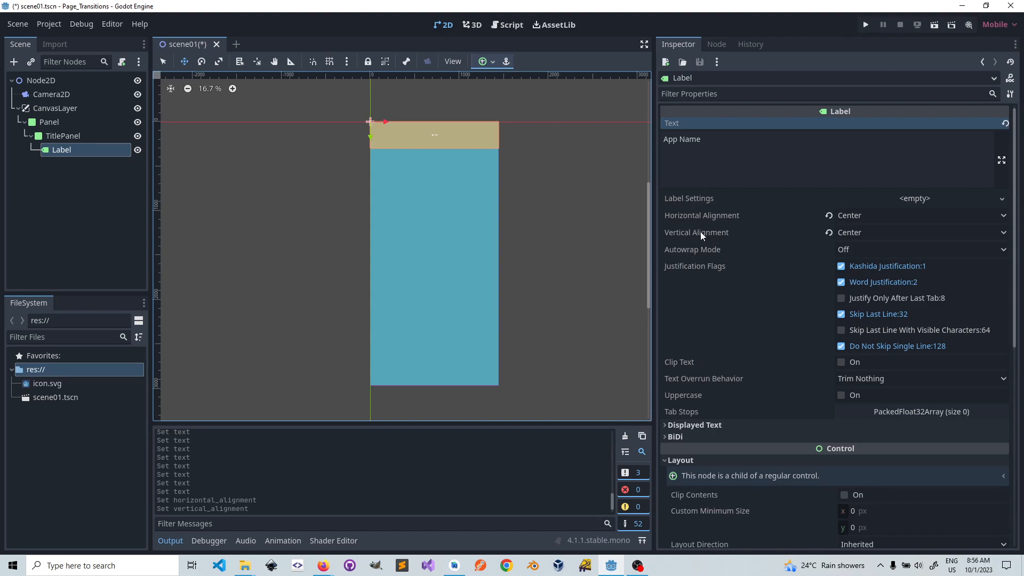
scroll(725, 278, "down", 3)
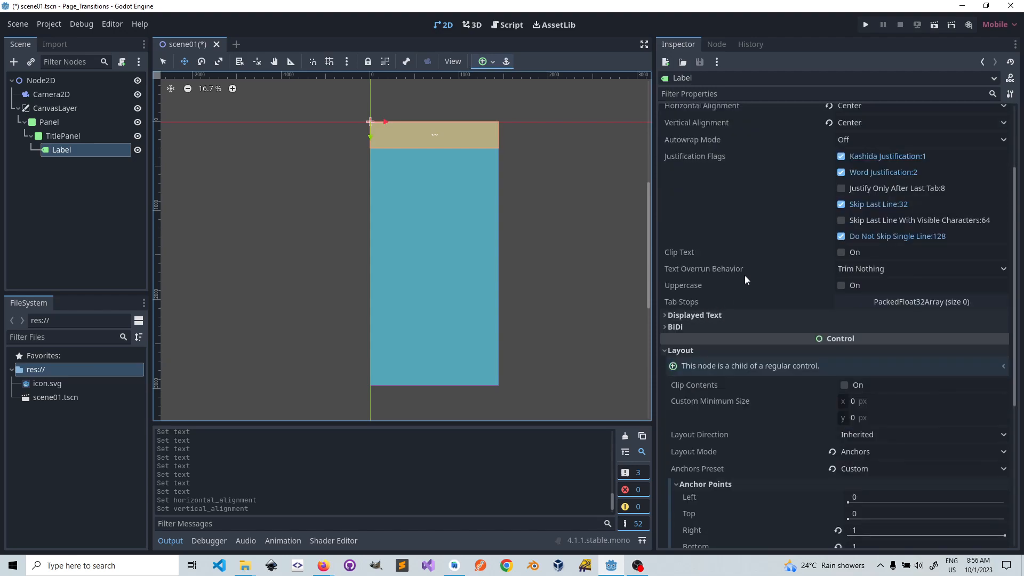
scroll(710, 193, "down", 6)
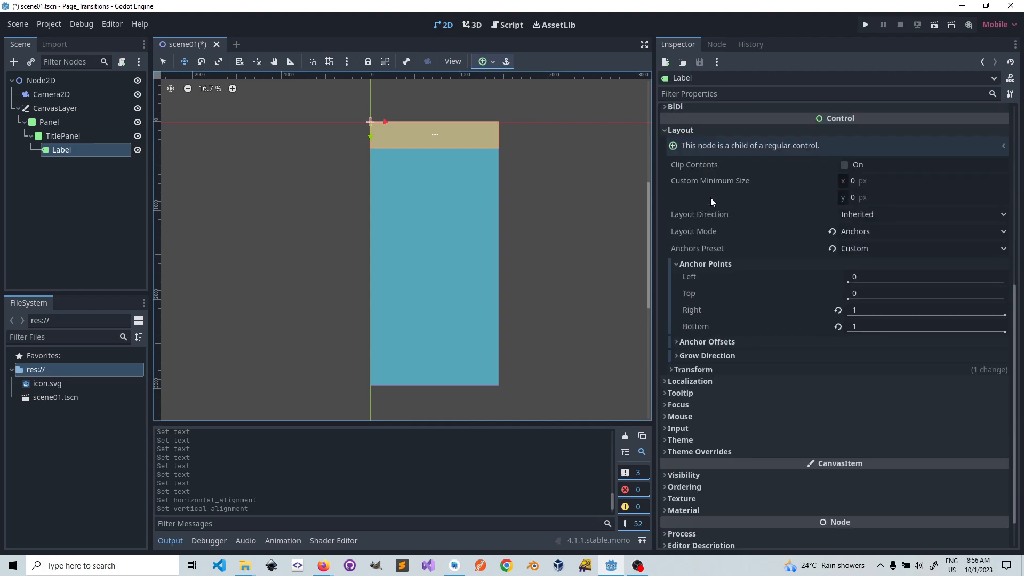
- Override the title label's font size with 100 px in its theme overrides
scroll(710, 198, "down", 1)
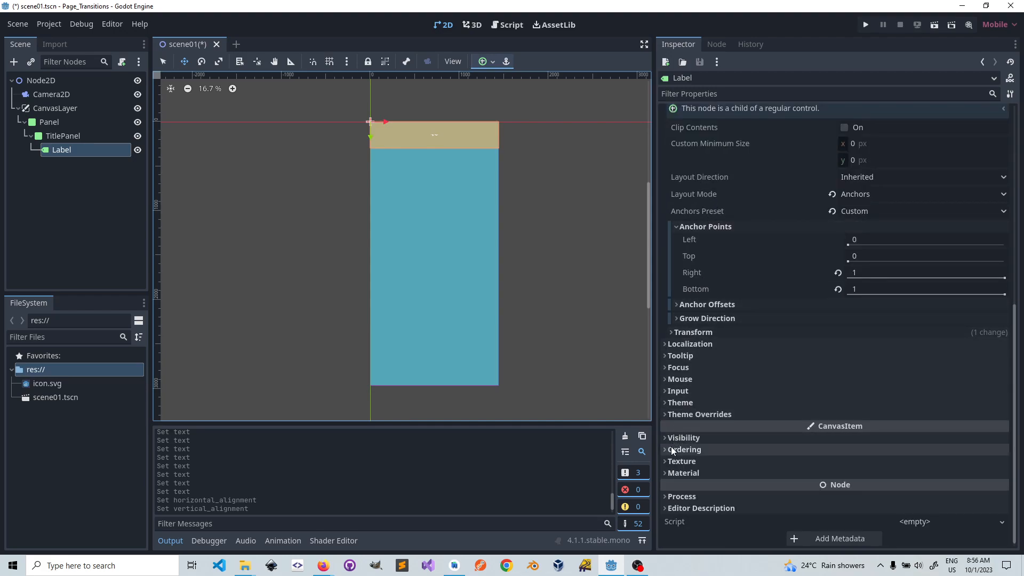
left_click(665, 414)
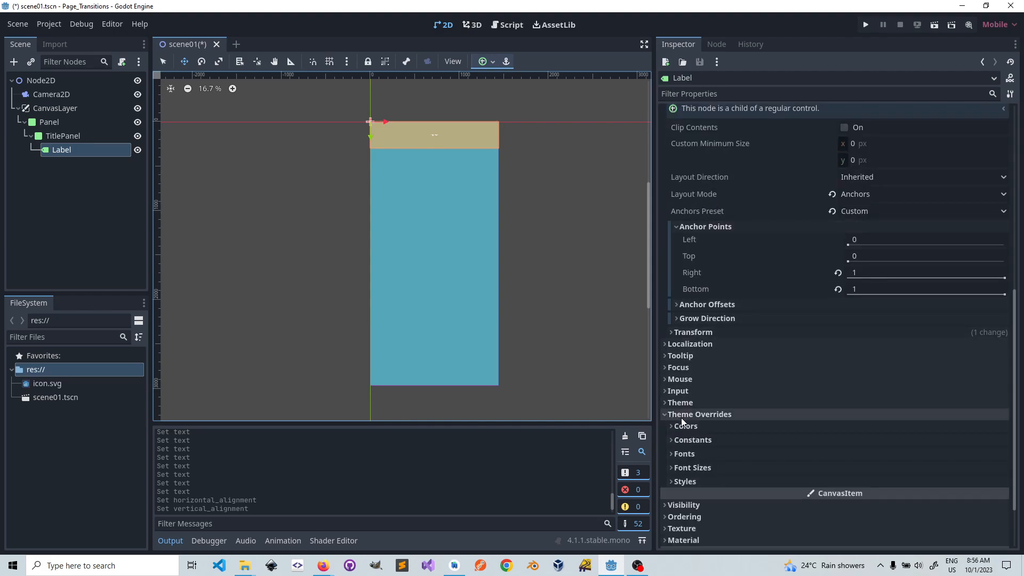
left_click(670, 452)
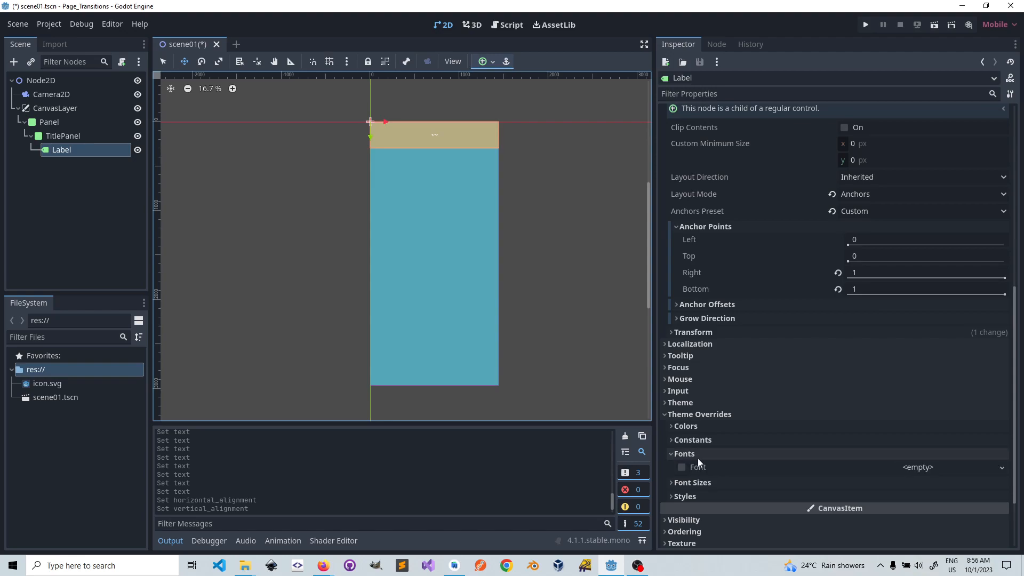
left_click(676, 482)
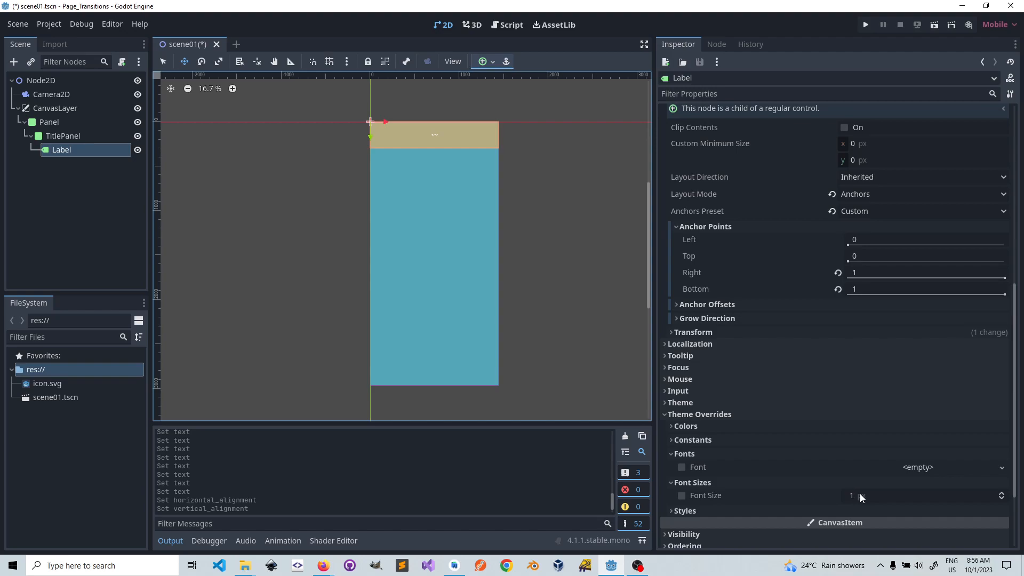
left_click(893, 497)
type("100")
key("Return")
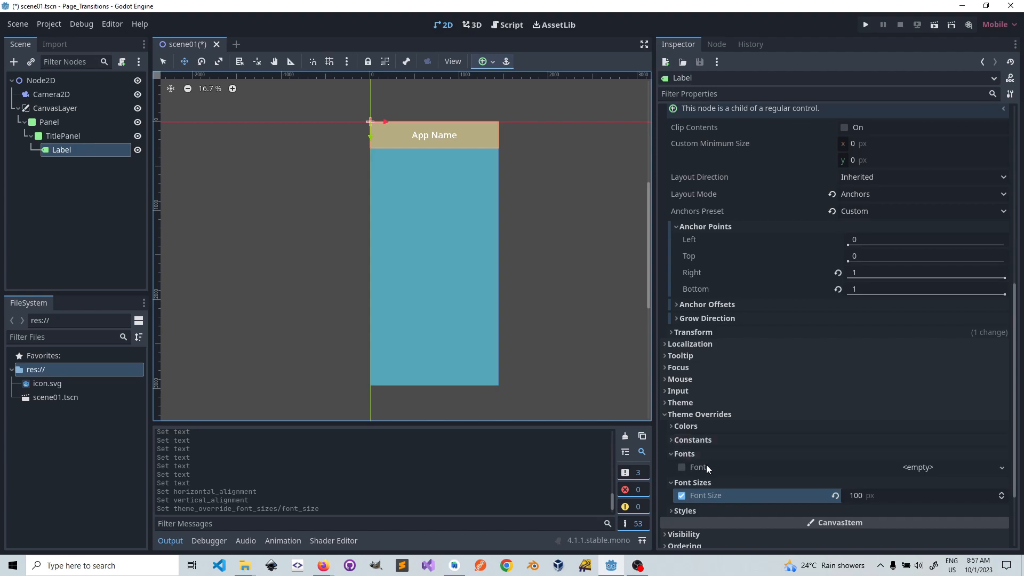
- Try a new FontFile as the label's font override, expand its resource settings, and clear the override
left_click(1003, 467)
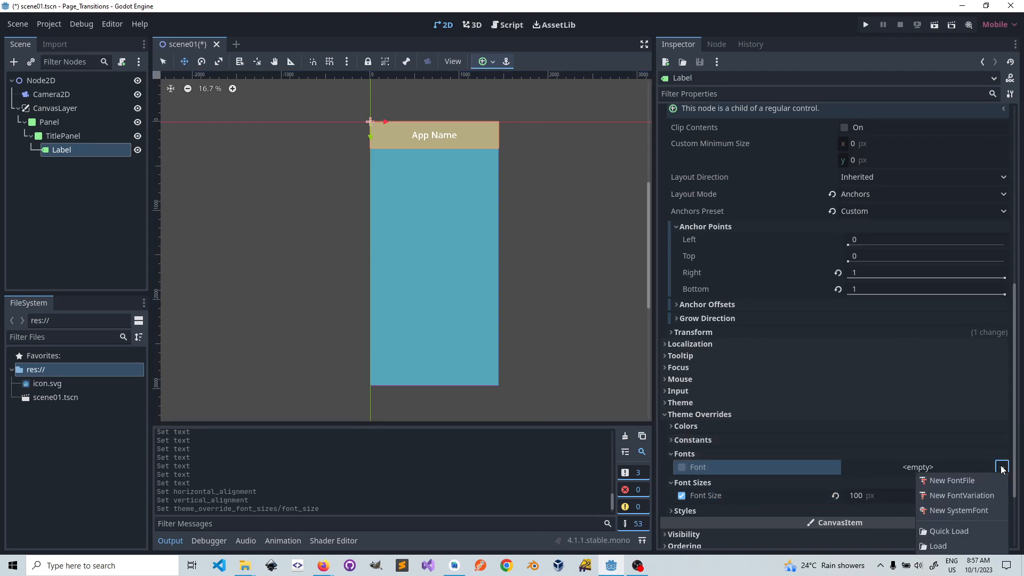
left_click(944, 480)
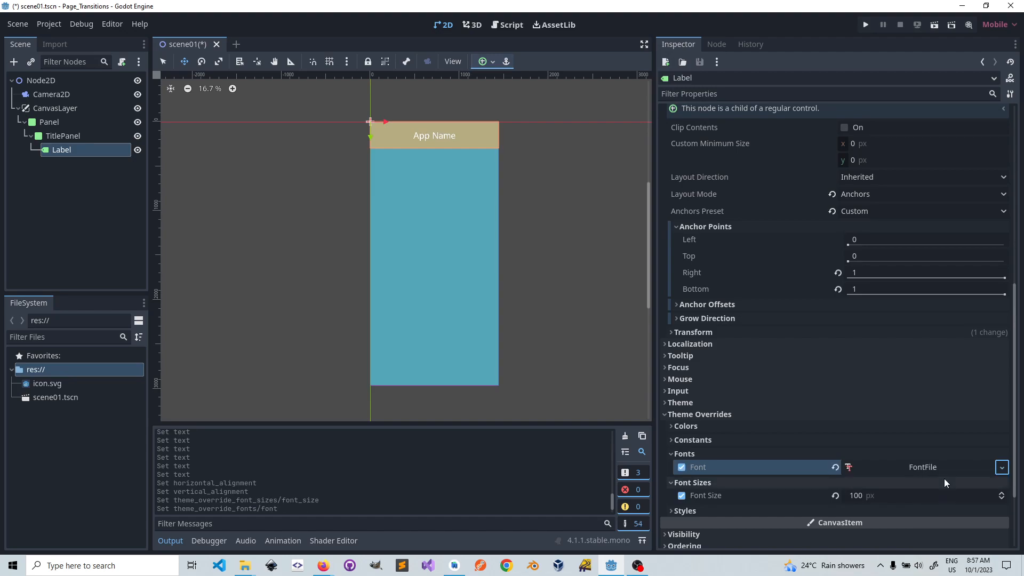
scroll(875, 471, "down", 2)
left_click(920, 412)
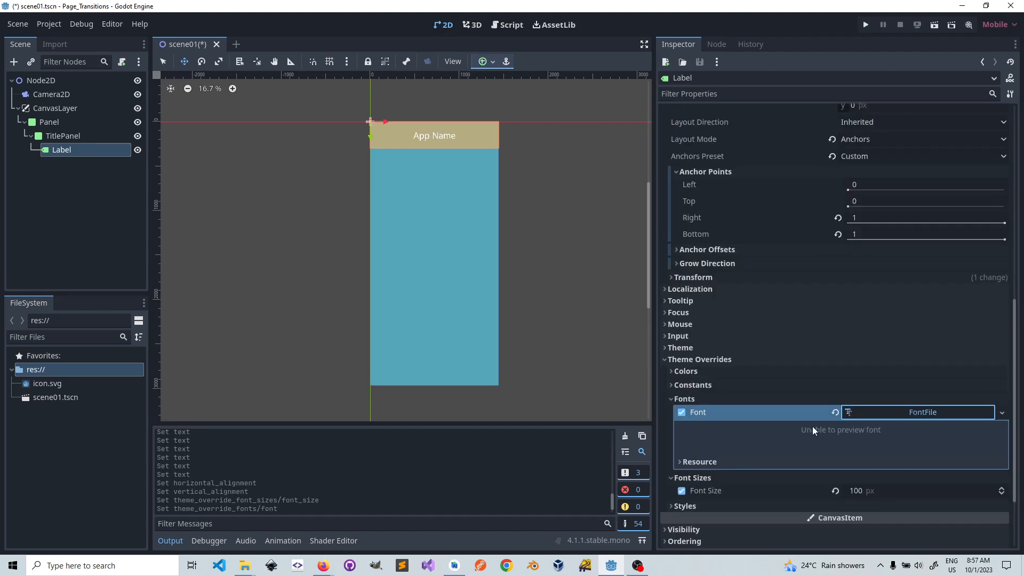
left_click(682, 462)
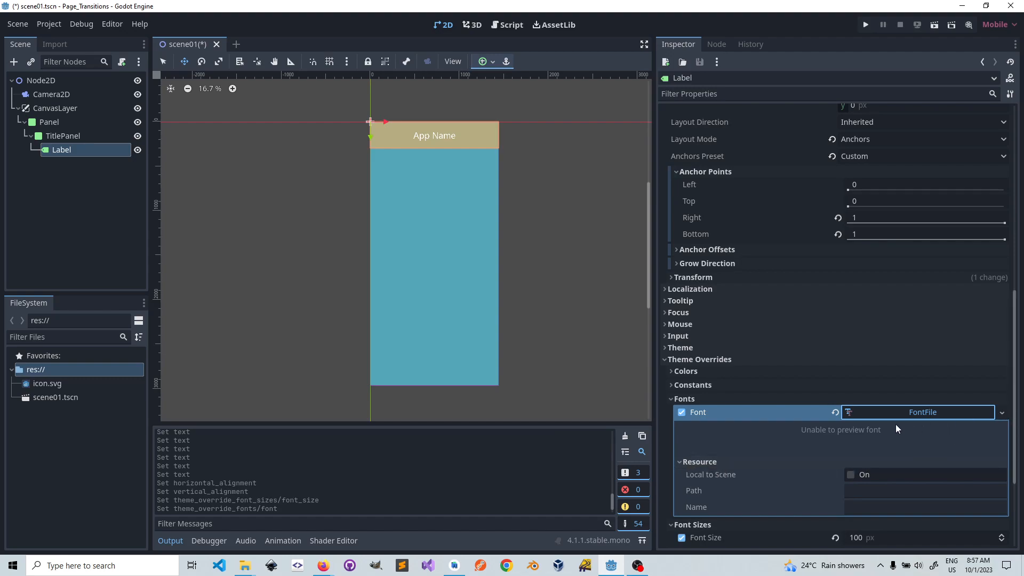
left_click(1003, 414)
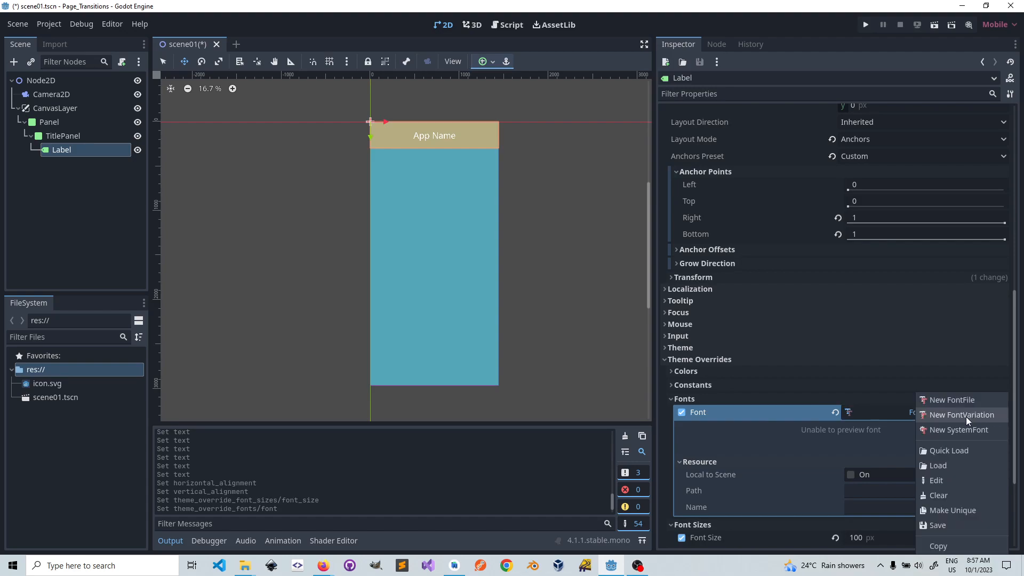
left_click(936, 495)
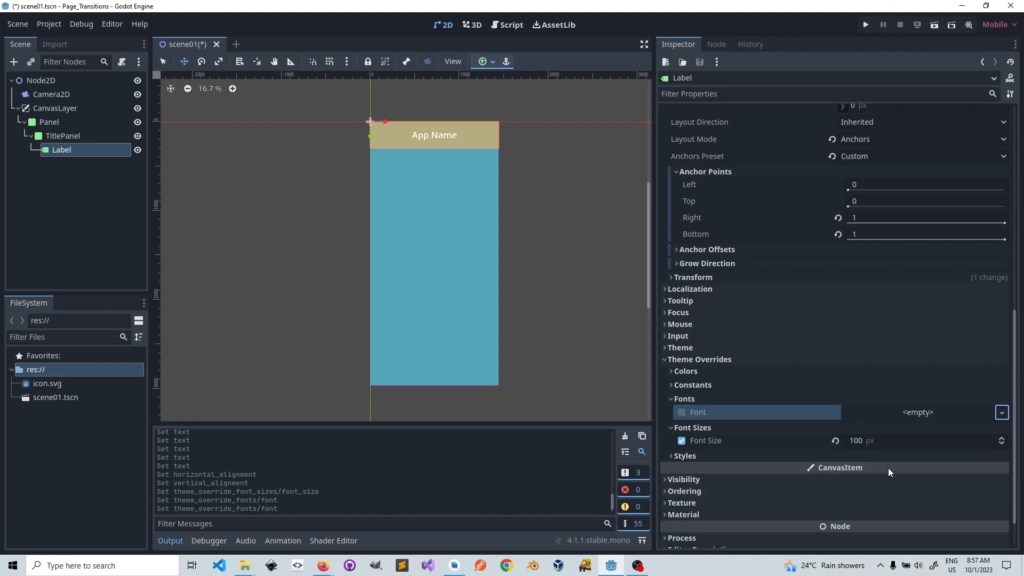
left_click(673, 399)
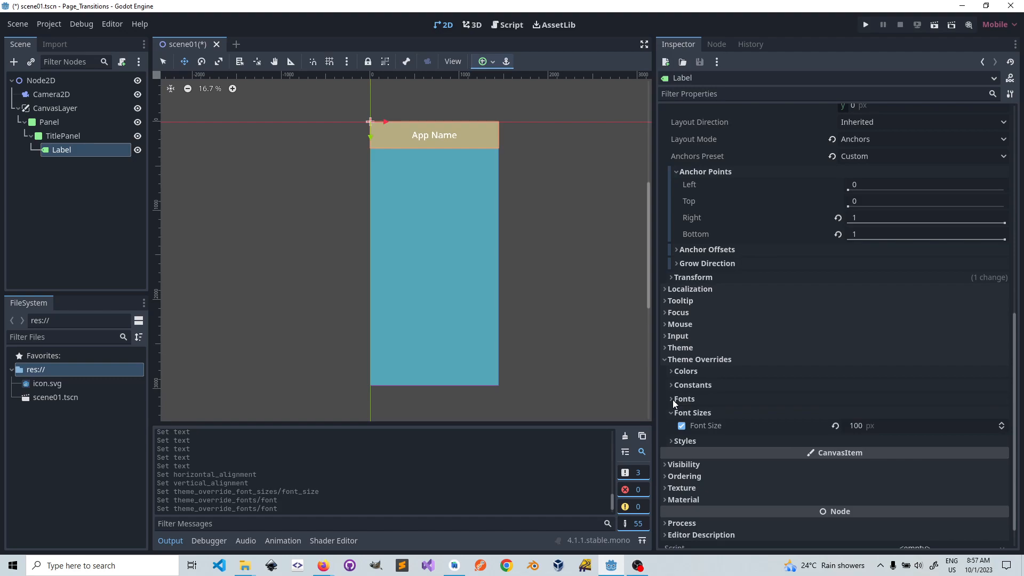
- Try a green font color override (00d000) on the label and remove it
left_click(676, 371)
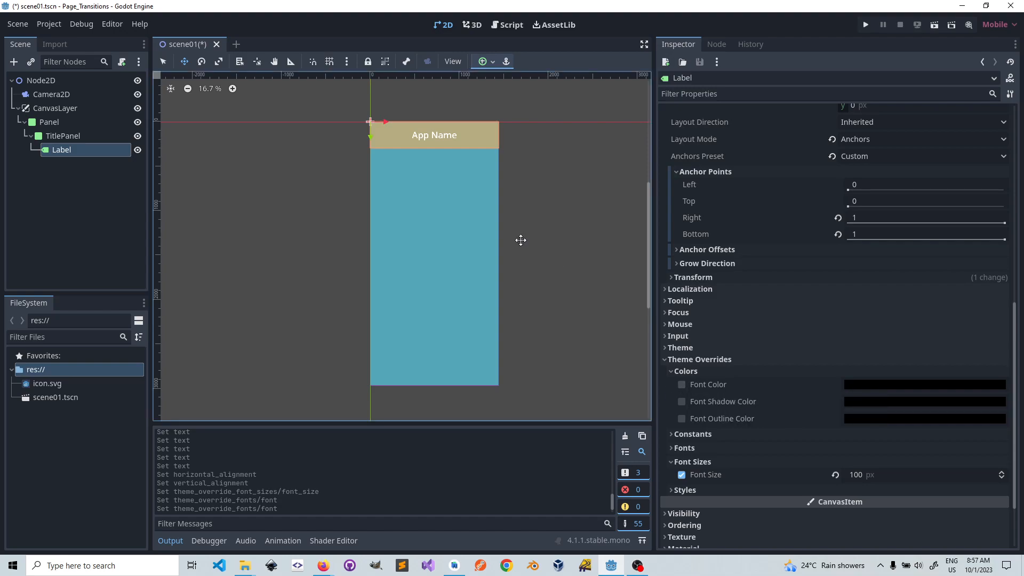
left_click(682, 384)
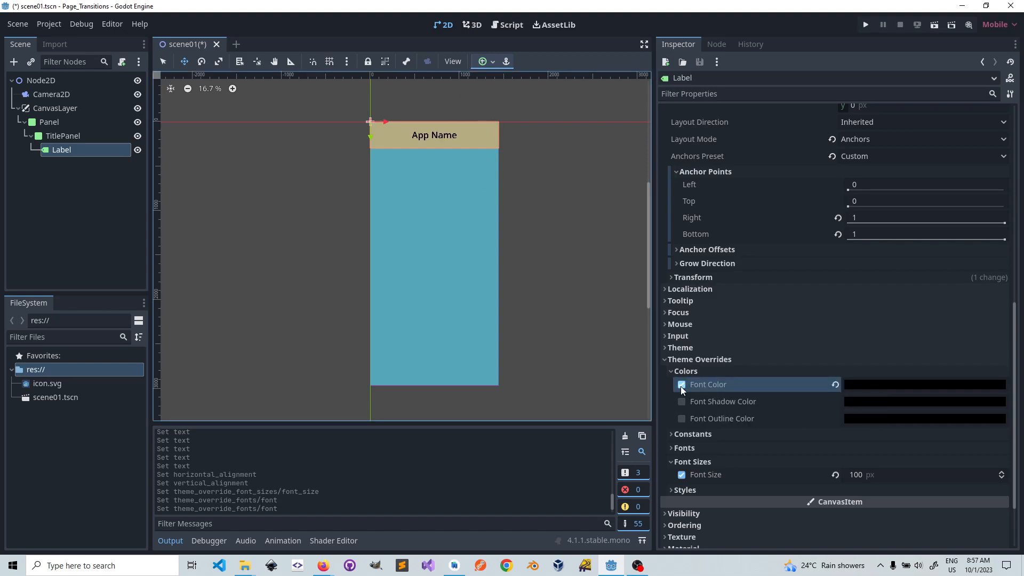
left_click(876, 386)
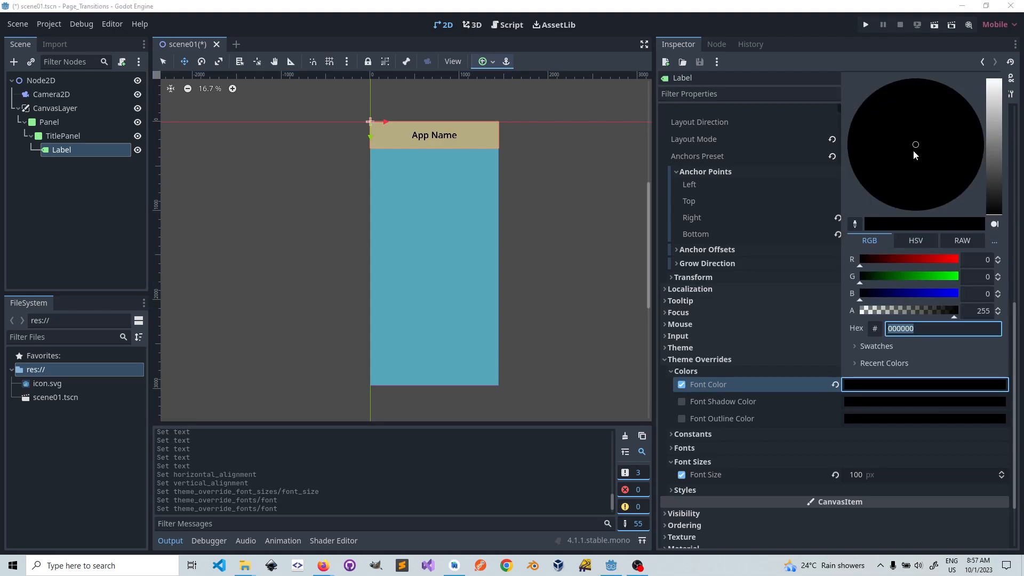
left_click_drag(917, 273, 940, 279)
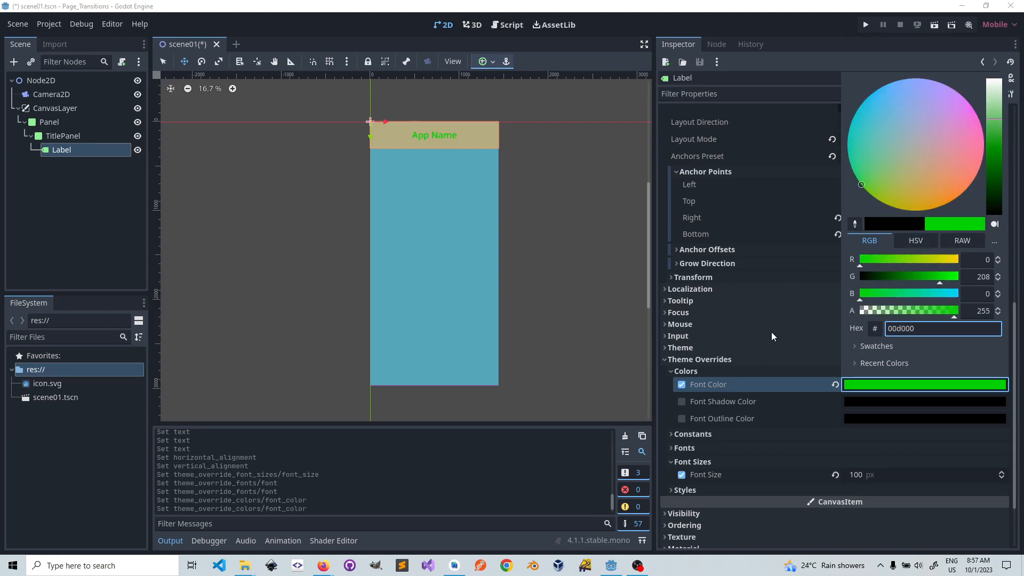
left_click(682, 384)
left_click(681, 385)
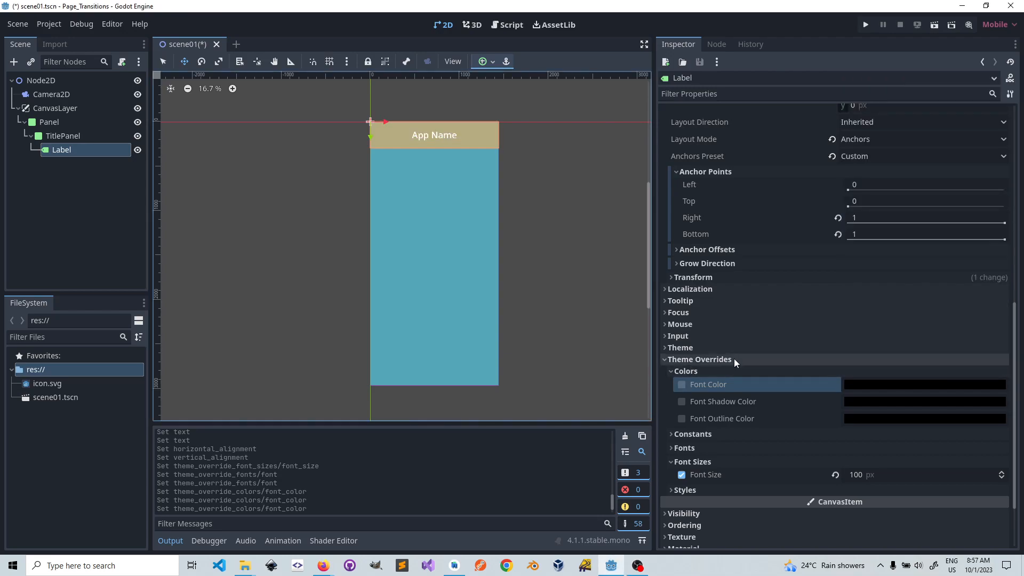
left_click(670, 372)
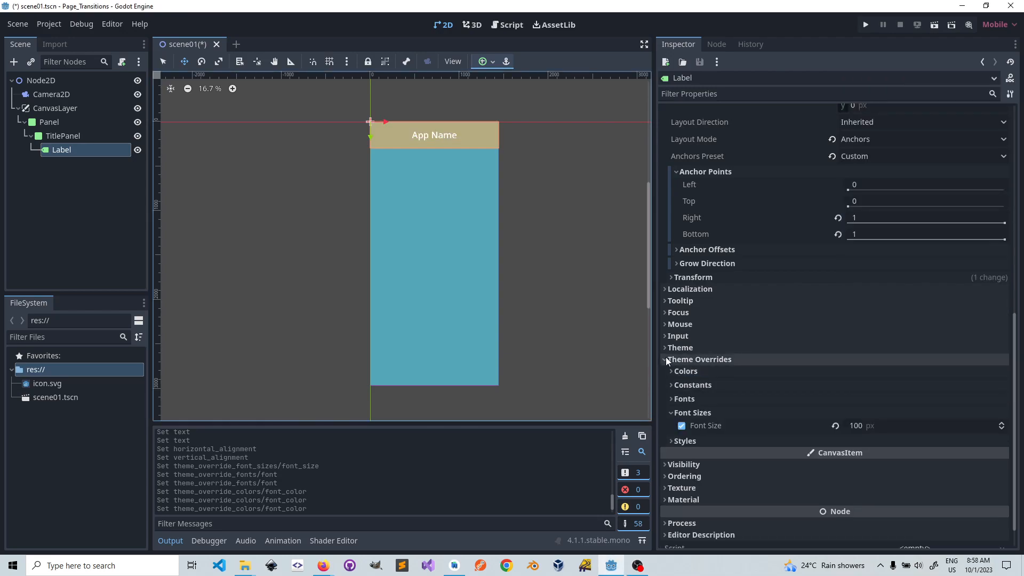
left_click(666, 360)
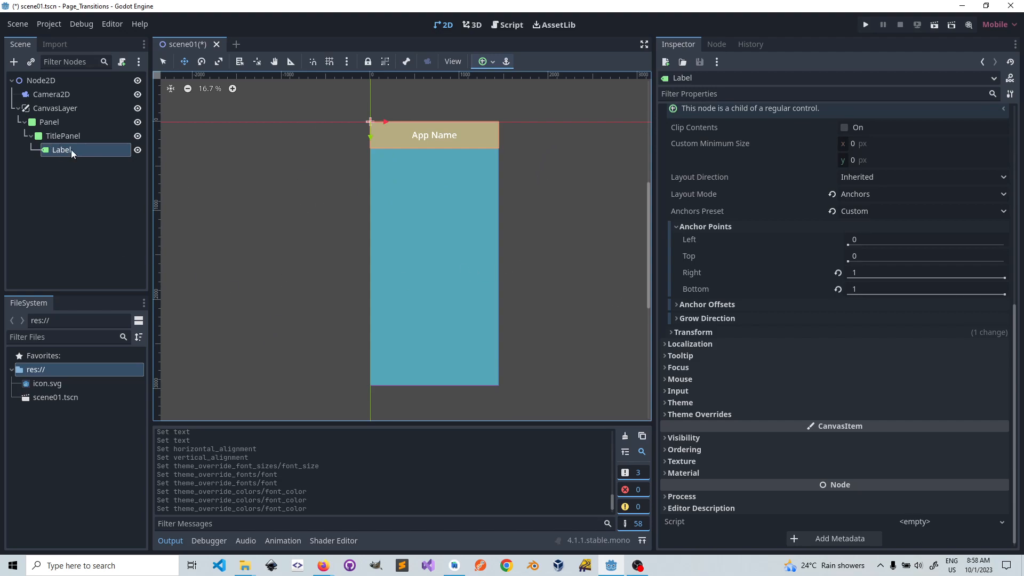
- Start adding a child node to the Panel directly under CanvasLayer
right_click(46, 123)
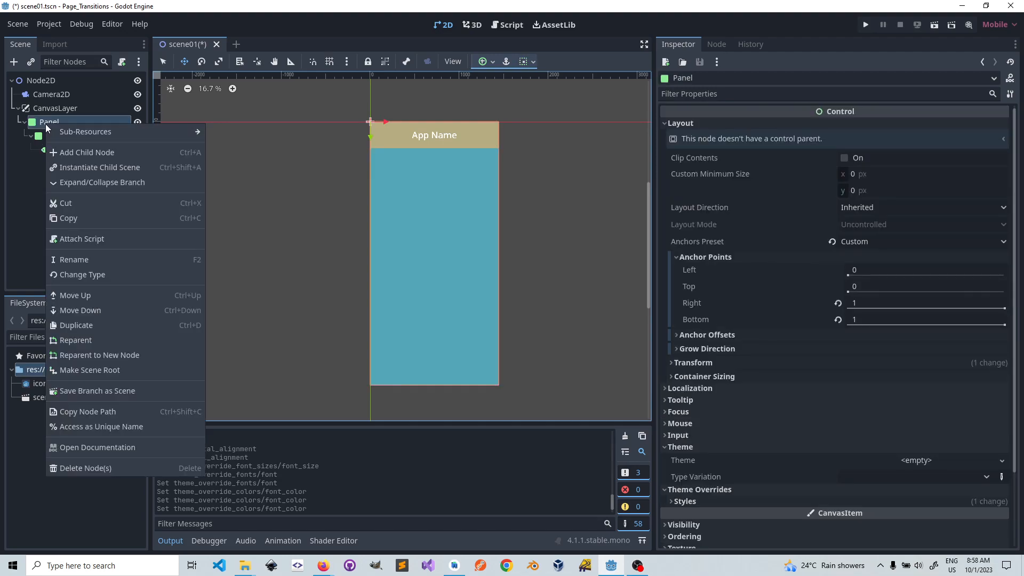
left_click(66, 150)
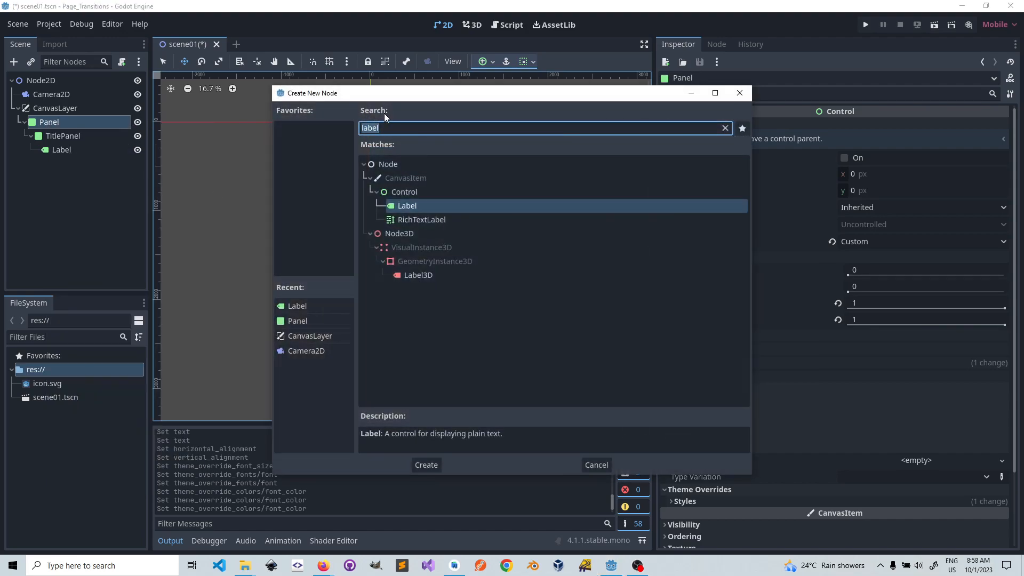
type("Page1")
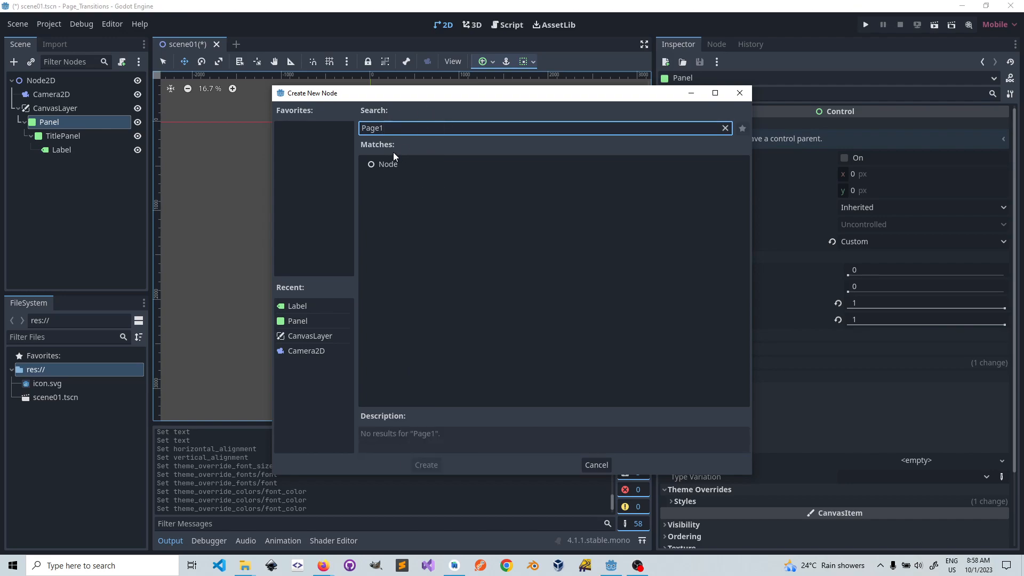
type("Pane")
key("BackSpace")
key("BackSpace")
key("BackSpace")
key("BackSpace")
key("BackSpace")
key("BackSpace")
key("BackSpace")
key("BackSpace")
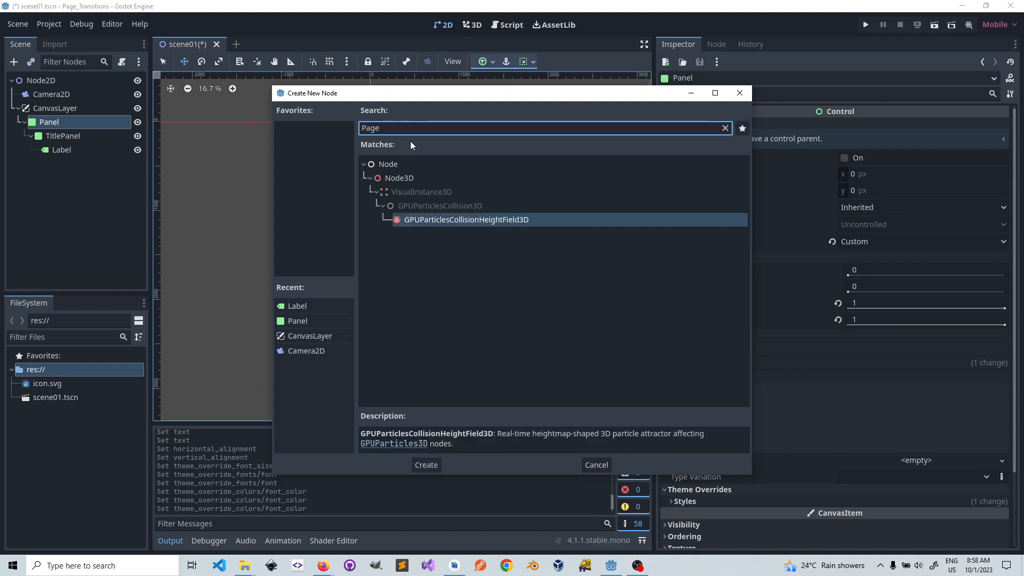
- Create a Panel node as the child of the main Panel and rename it Page1Panel
type("Panel")
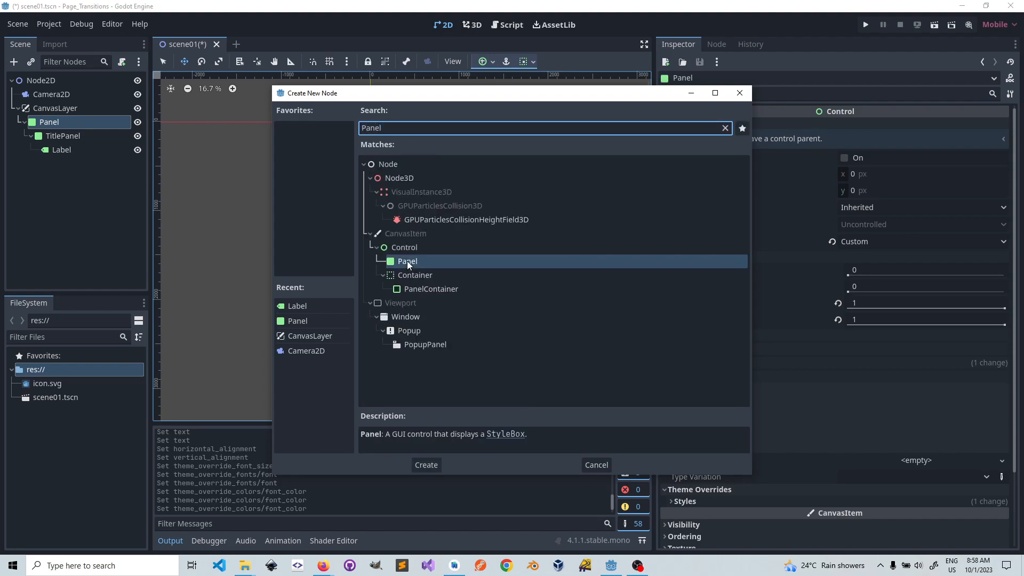
double_click(408, 261)
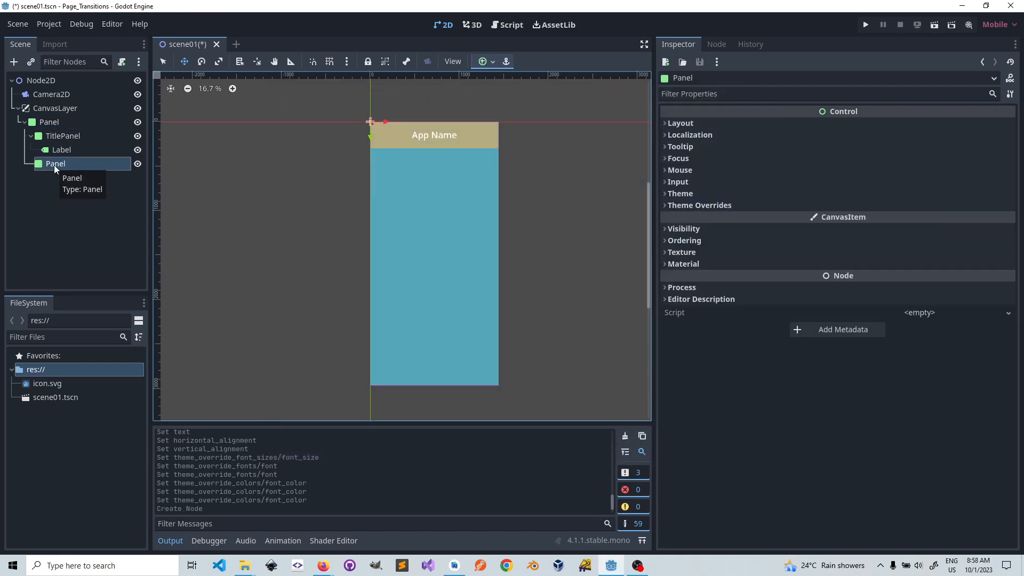
left_click(56, 164)
double_click(50, 164)
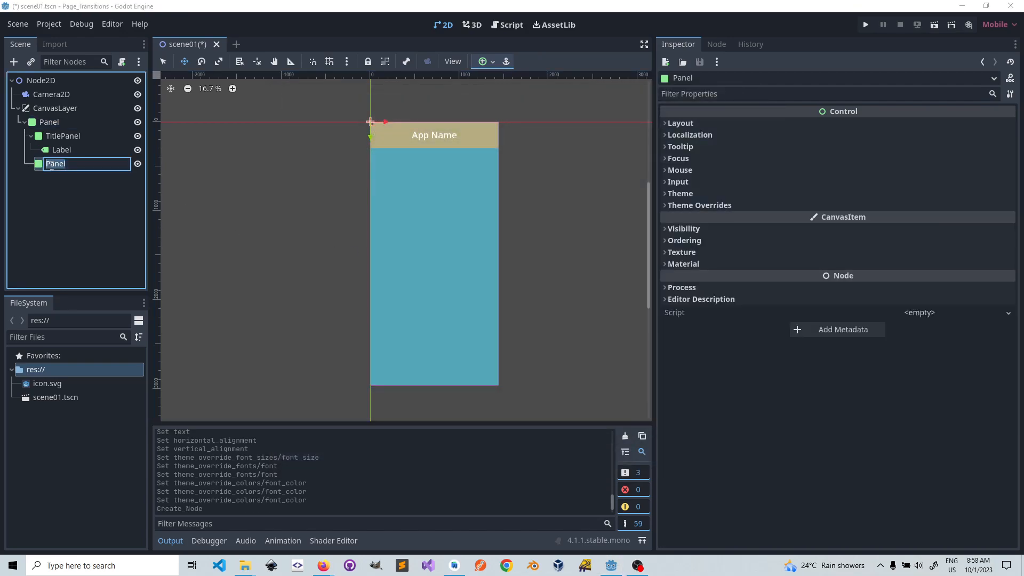
key("Home")
type("Page1")
key("Return")
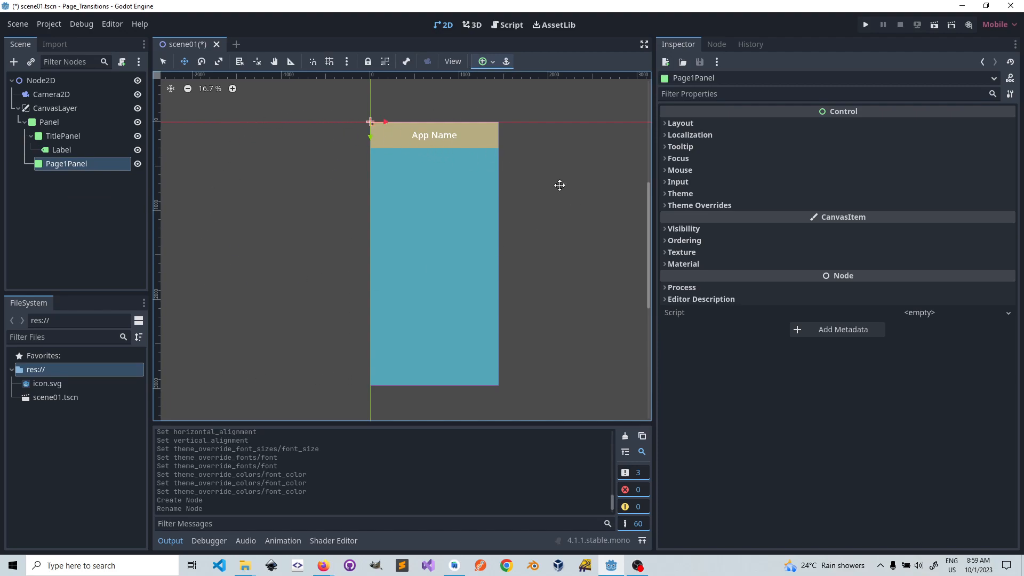
- Set Page1Panel's layout mode to Anchors and its anchors preset to Custom
left_click(664, 123)
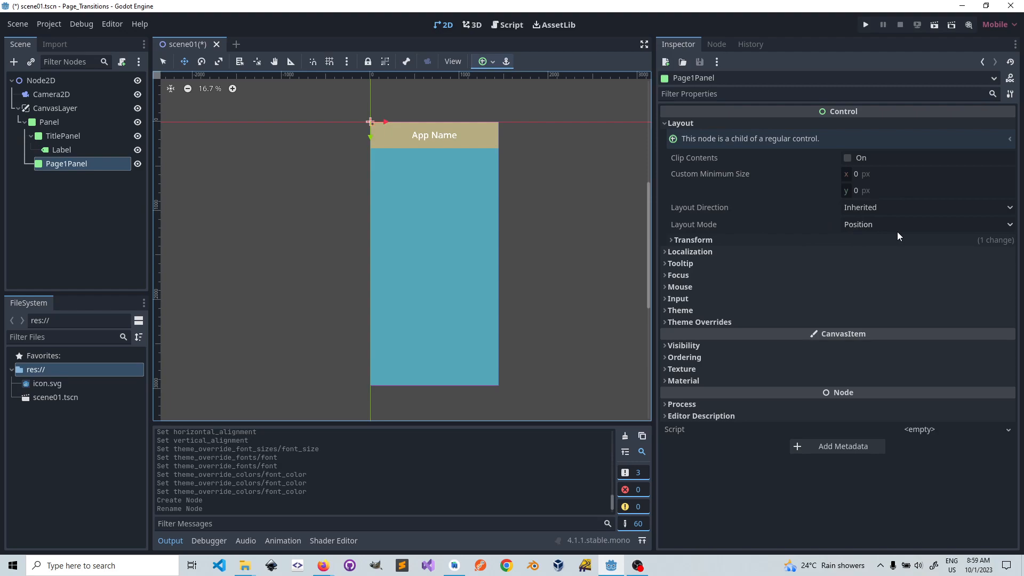
left_click(929, 224)
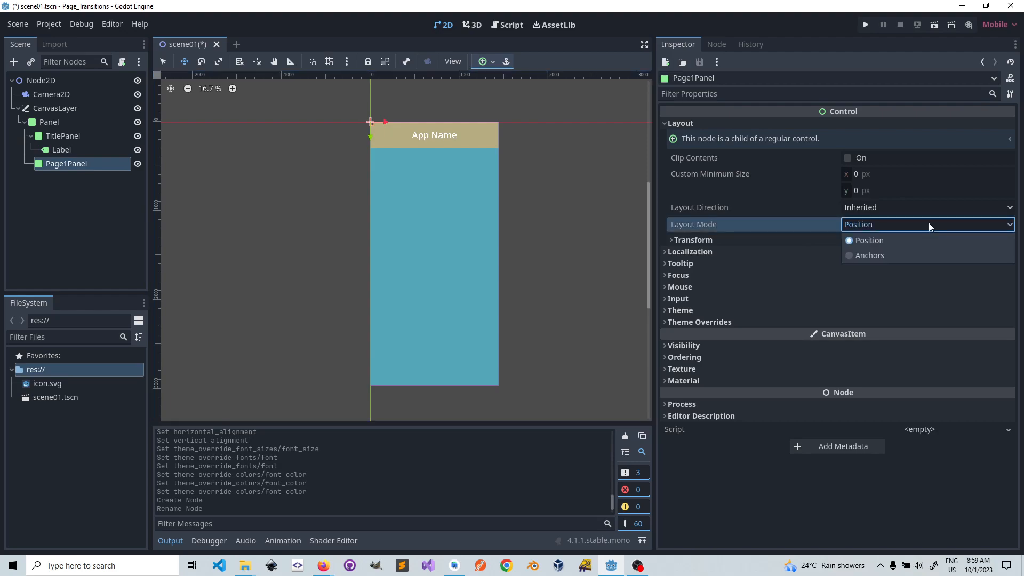
left_click(875, 252)
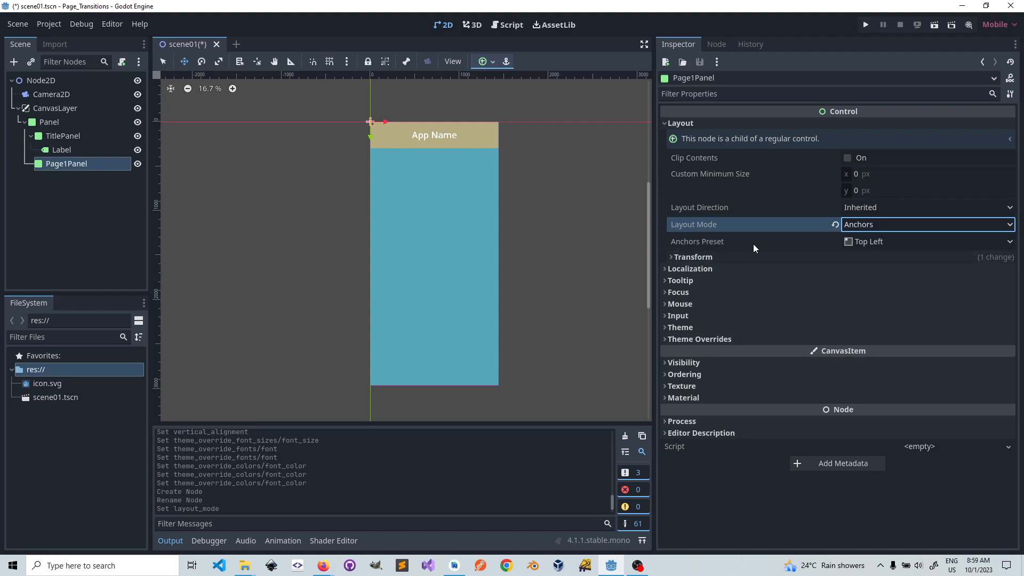
left_click(923, 242)
left_click(887, 258)
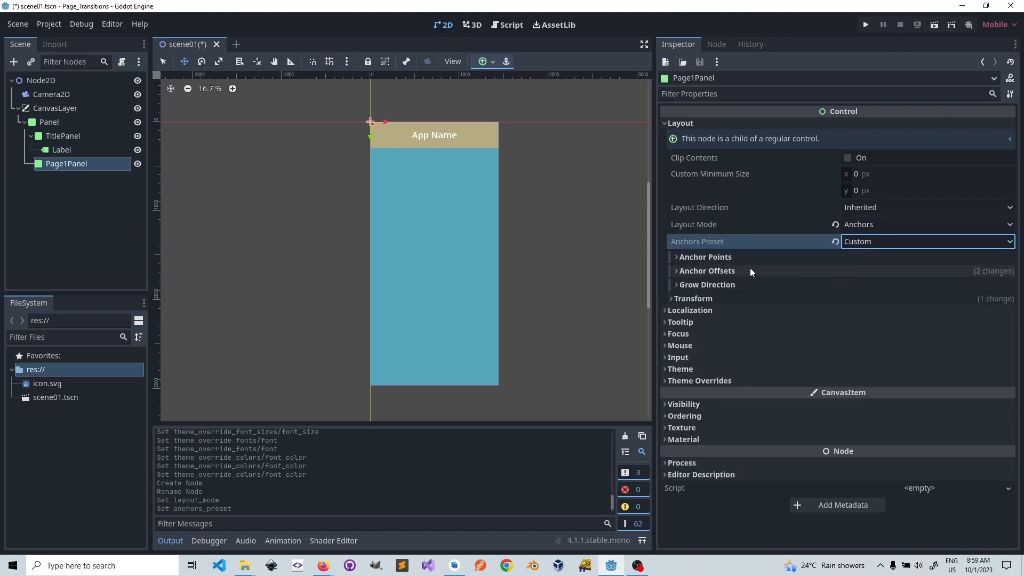
- Reset Page1Panel's right and bottom anchor offsets to 0 px
left_click(676, 271)
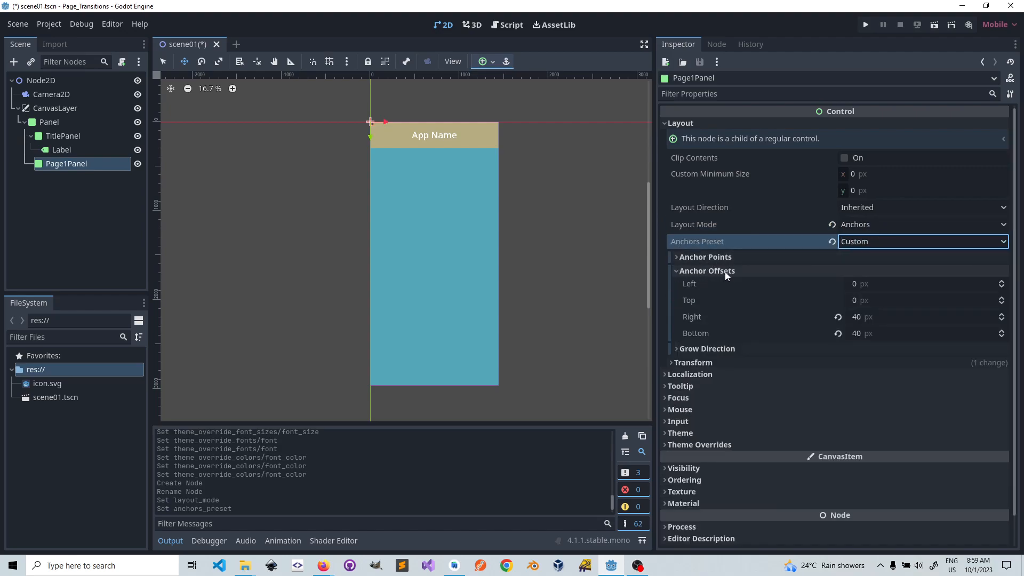
left_click(838, 317)
left_click(838, 334)
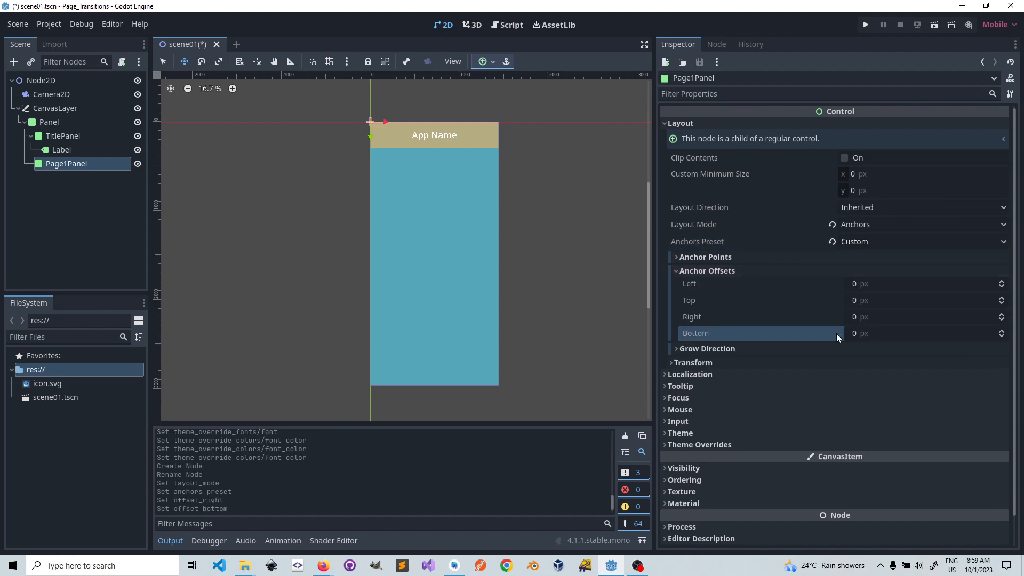
left_click(676, 270)
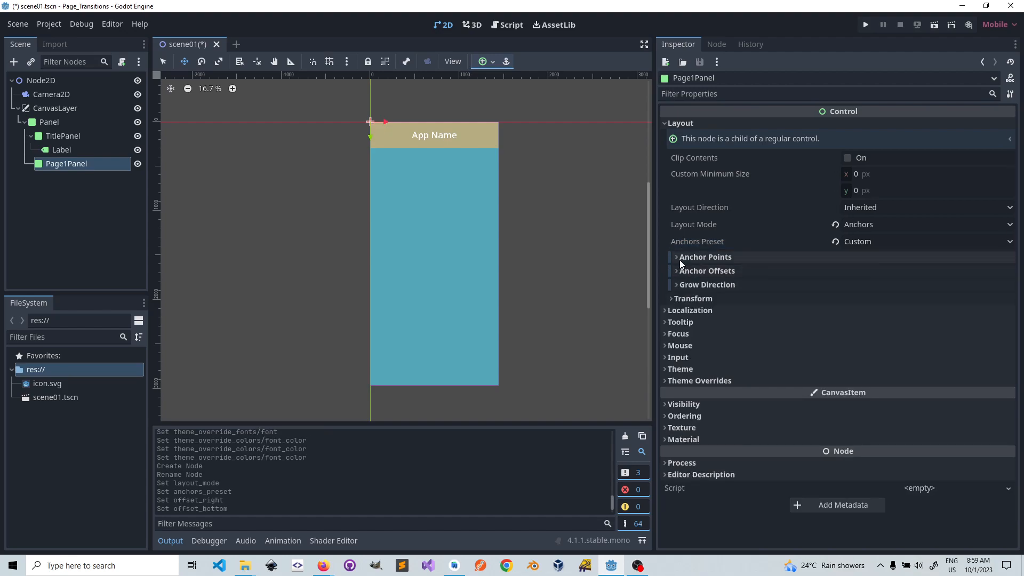
- Set Page1Panel's top anchor point to 0.1 and its bottom anchor point to 0.9
left_click(675, 257)
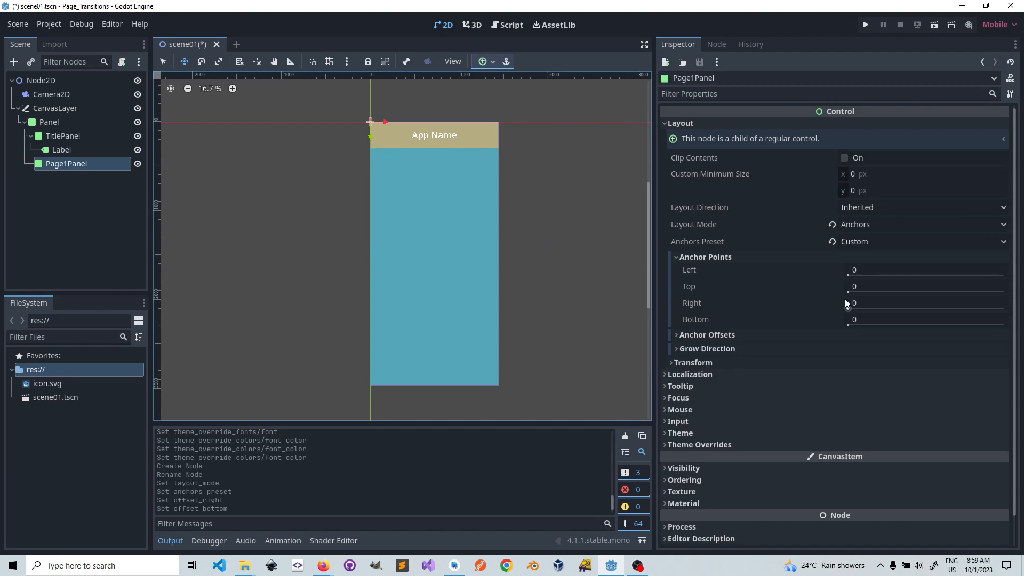
left_click(858, 286)
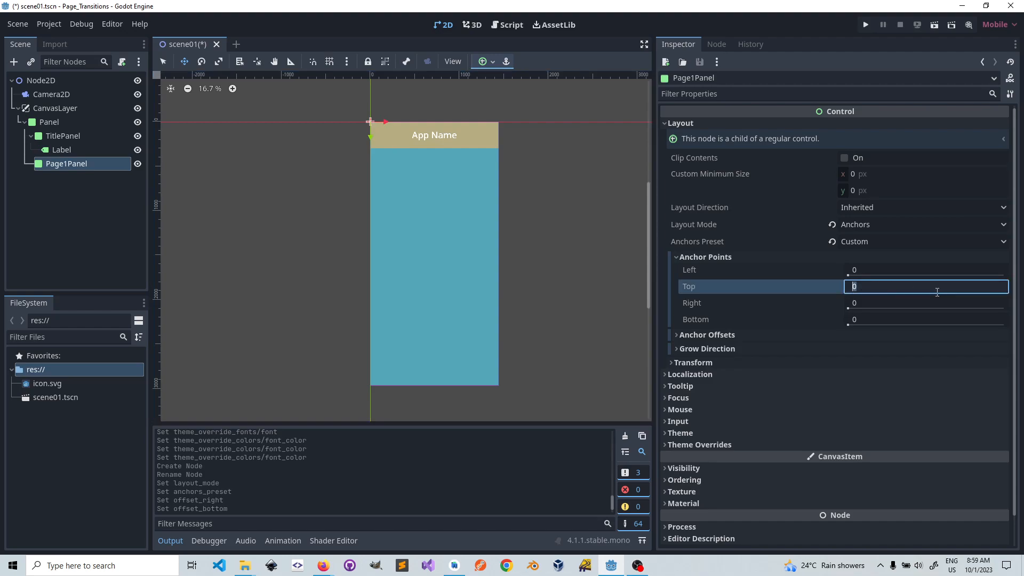
type(".1")
key("Return")
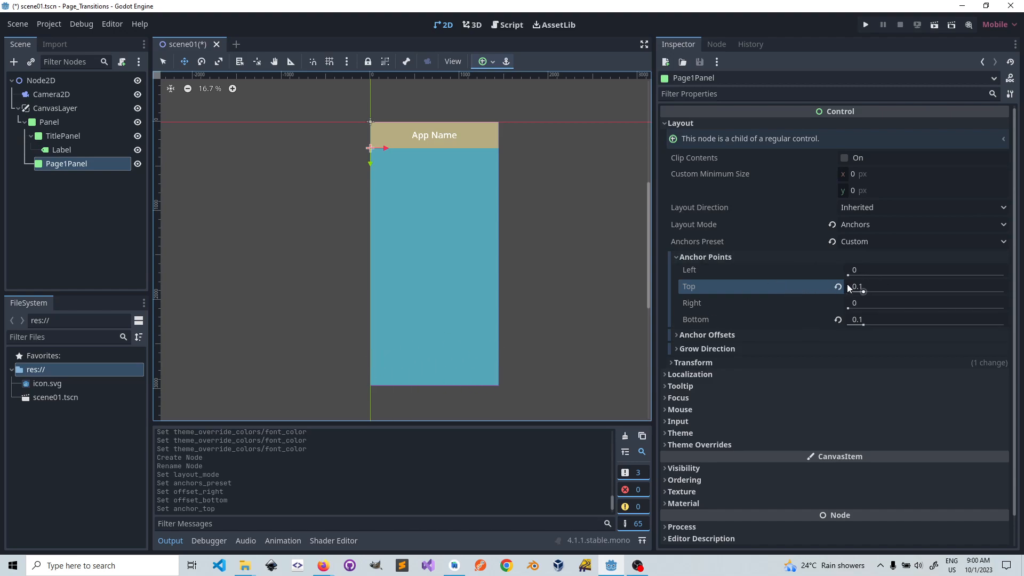
left_click(864, 319)
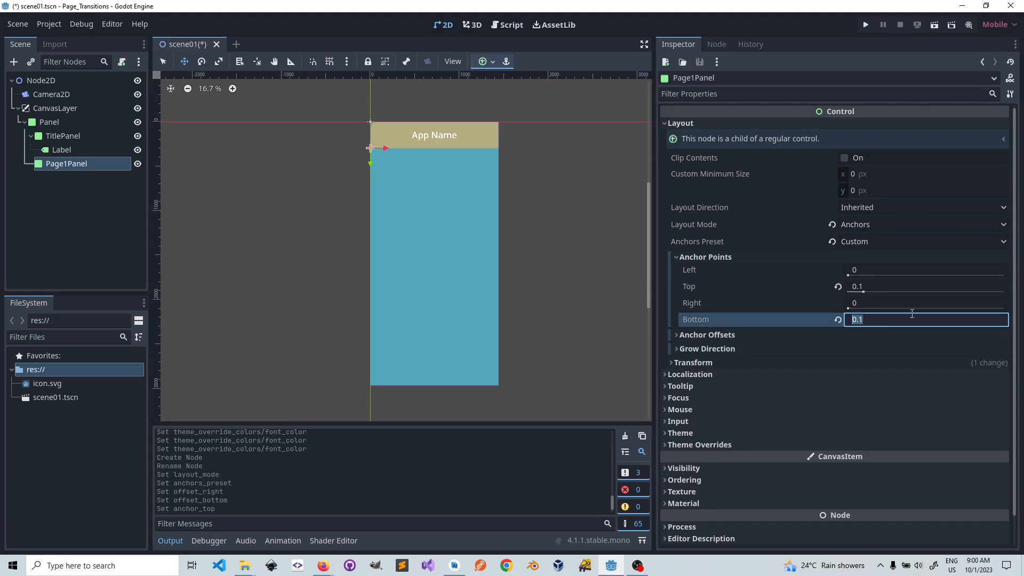
type(".9")
key("Return")
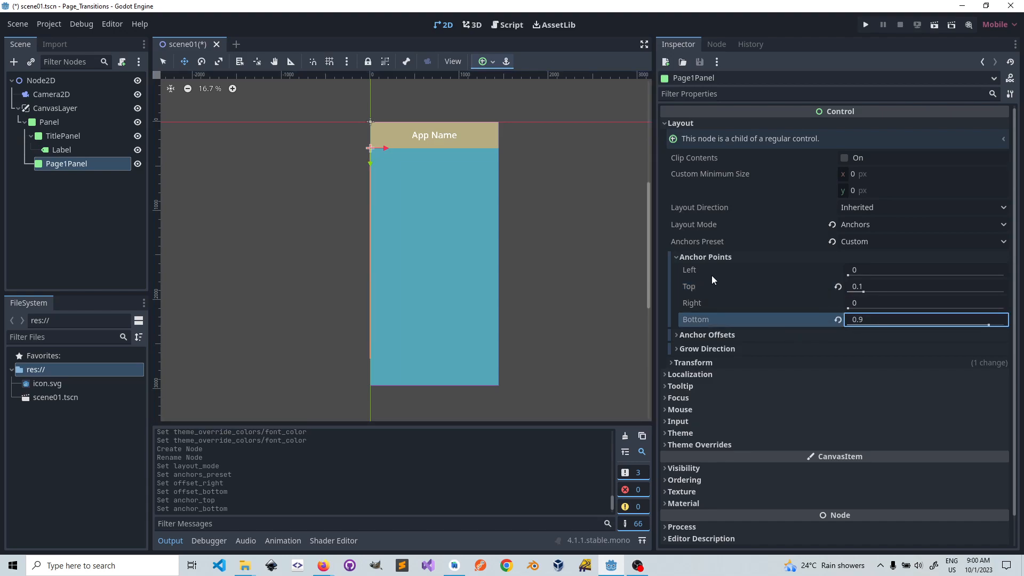
- Set Page1Panel's right anchor point to 1
left_click(888, 300)
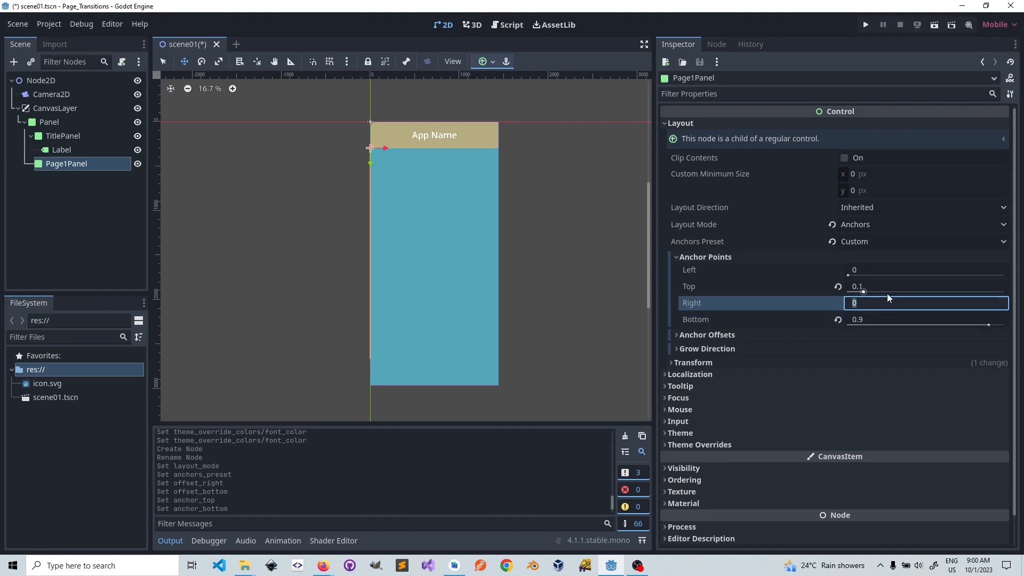
type("1")
key("Return")
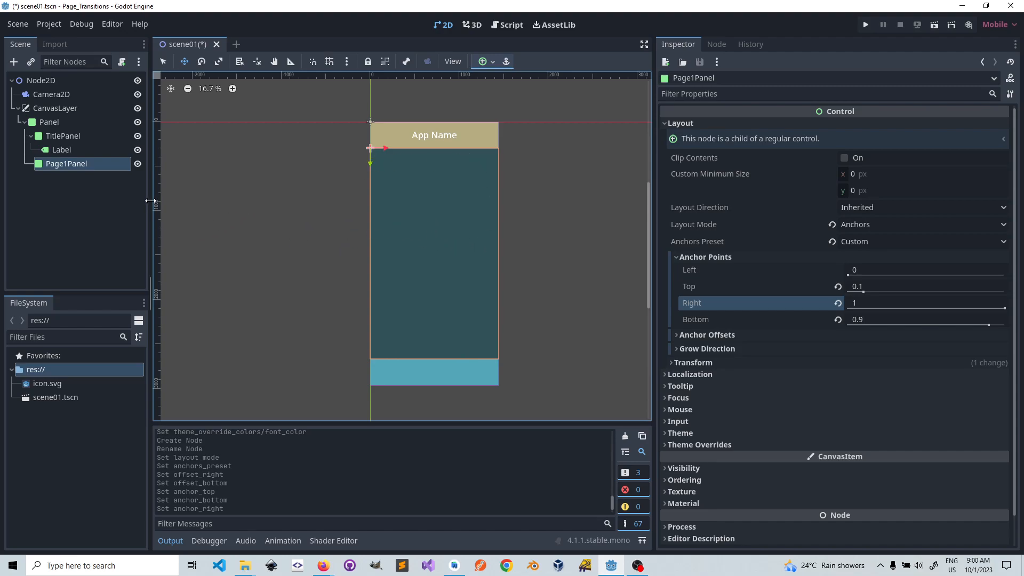
- Place Page1Panel one page width off-screen by setting its left anchor point to -1 and its right anchor point to 0
left_click(857, 270)
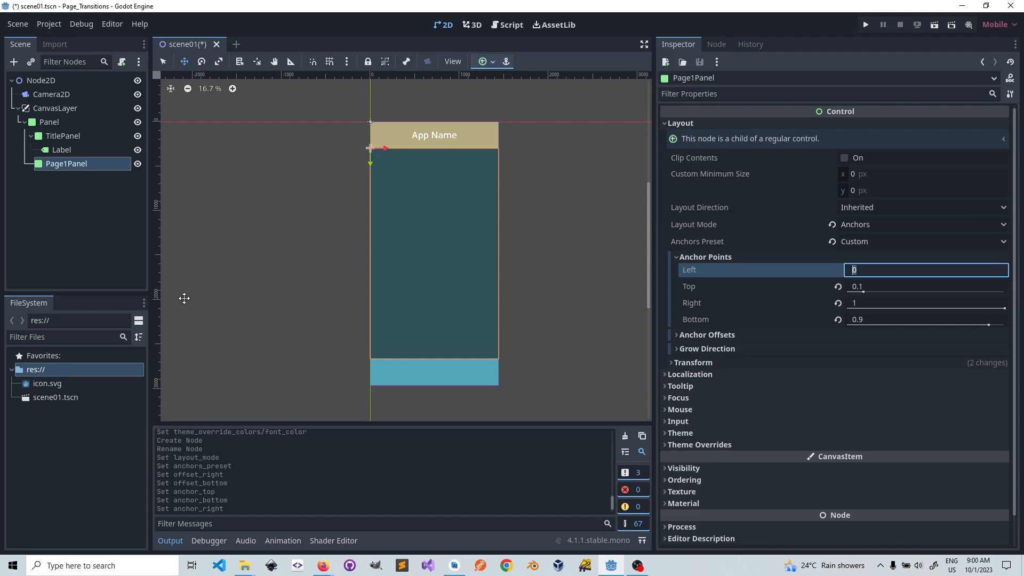
type("-1")
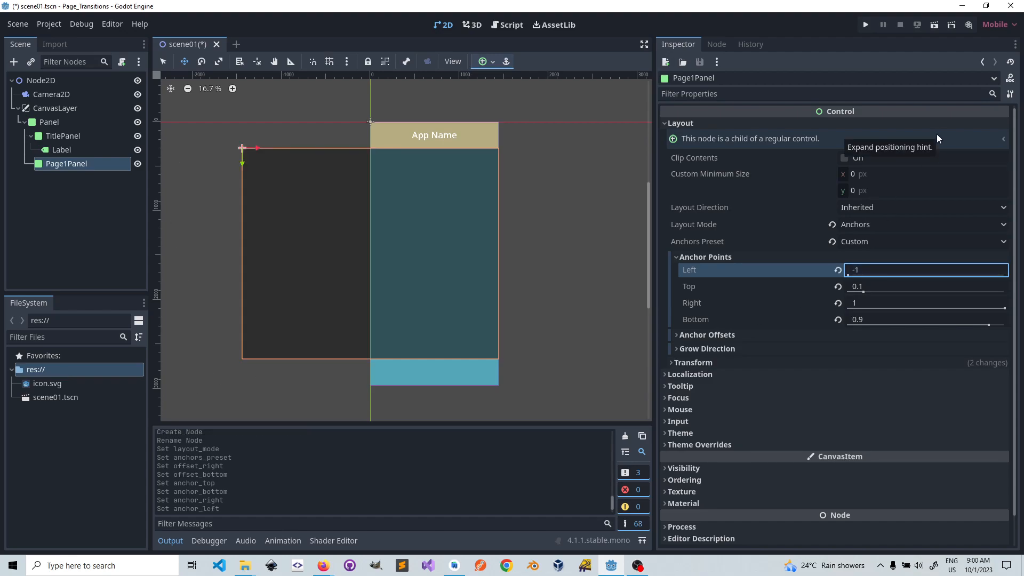
left_click(856, 302)
type("0.1")
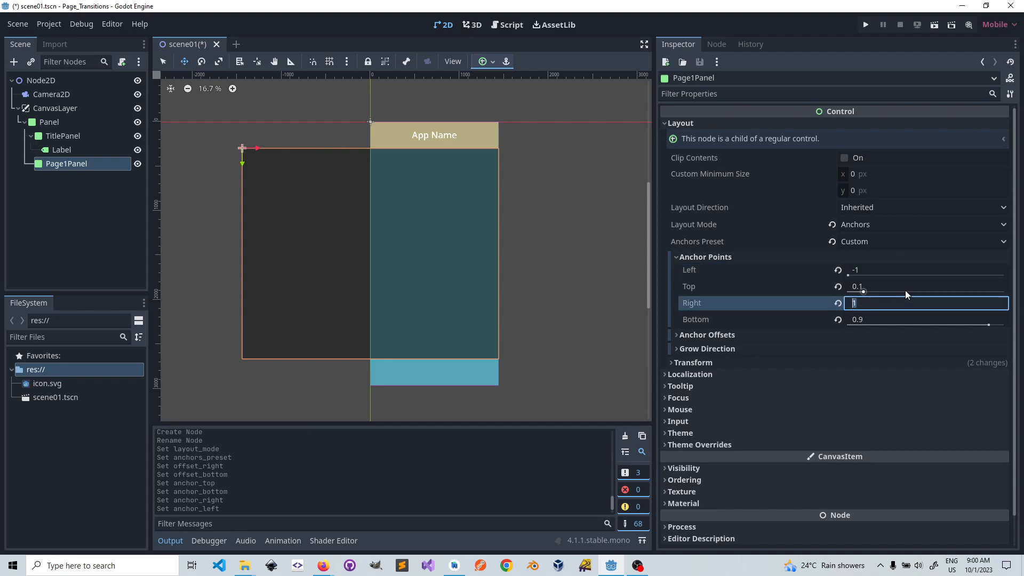
key("Return")
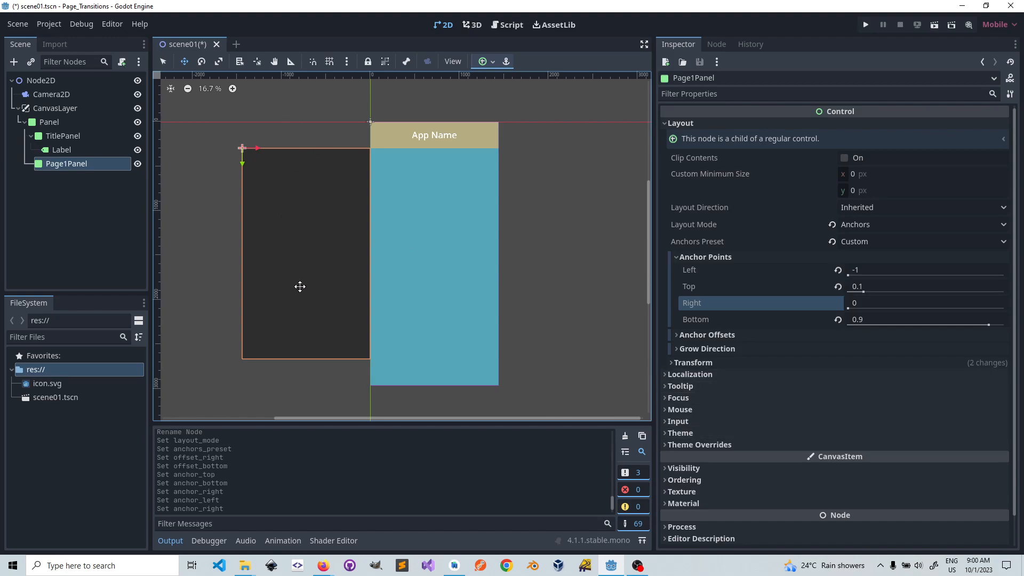
- Override Page1Panel's Panel style with a new StyleBoxFlat and expand its properties
scroll(747, 252, "down", 1)
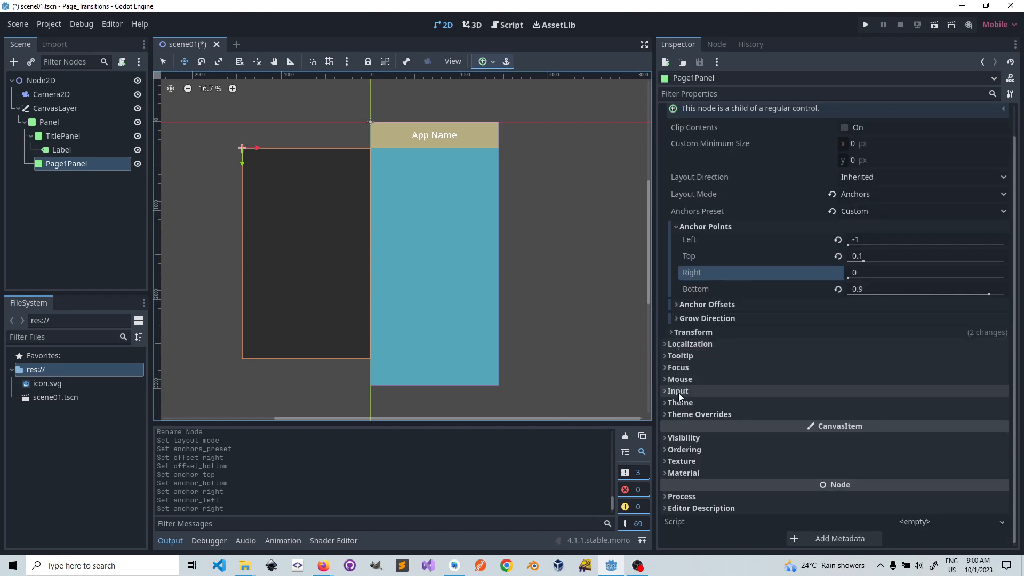
left_click(670, 415)
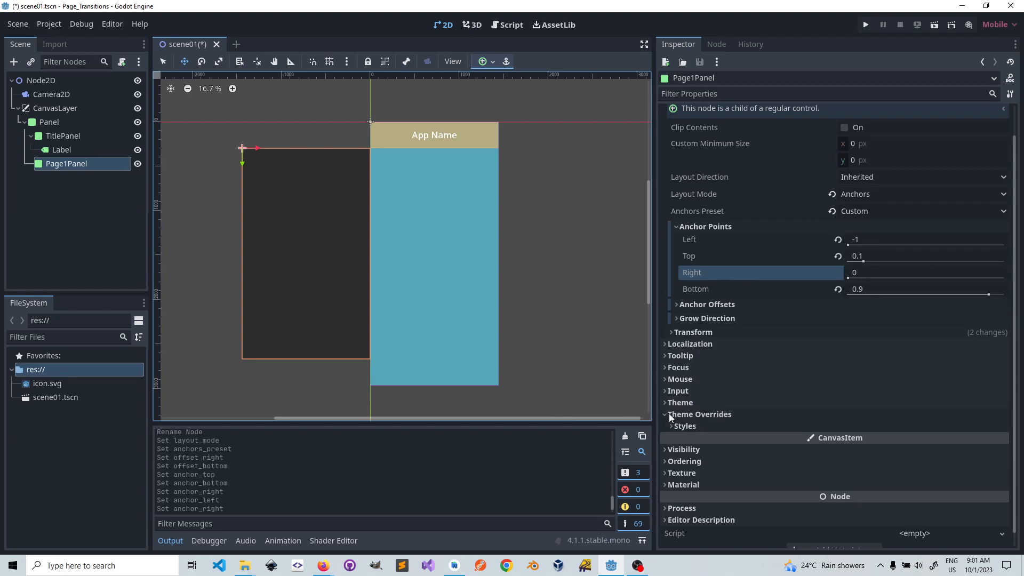
left_click(695, 426)
left_click(946, 441)
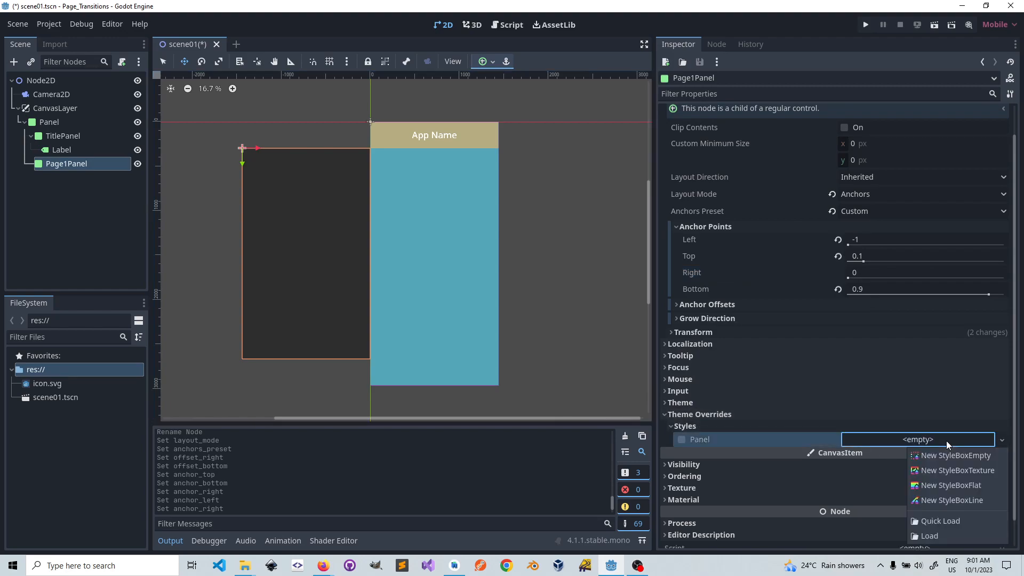
left_click(950, 486)
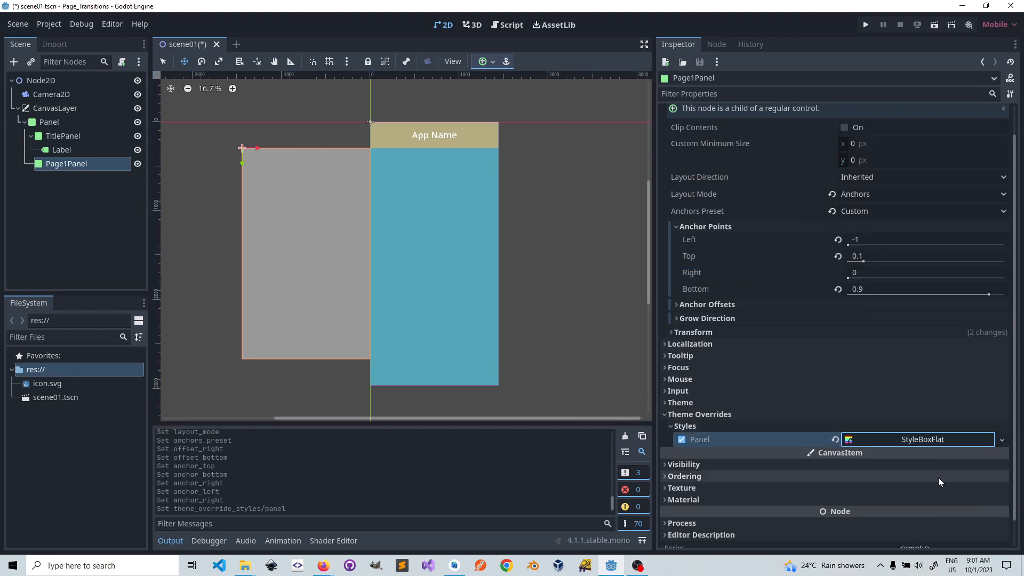
left_click(911, 440)
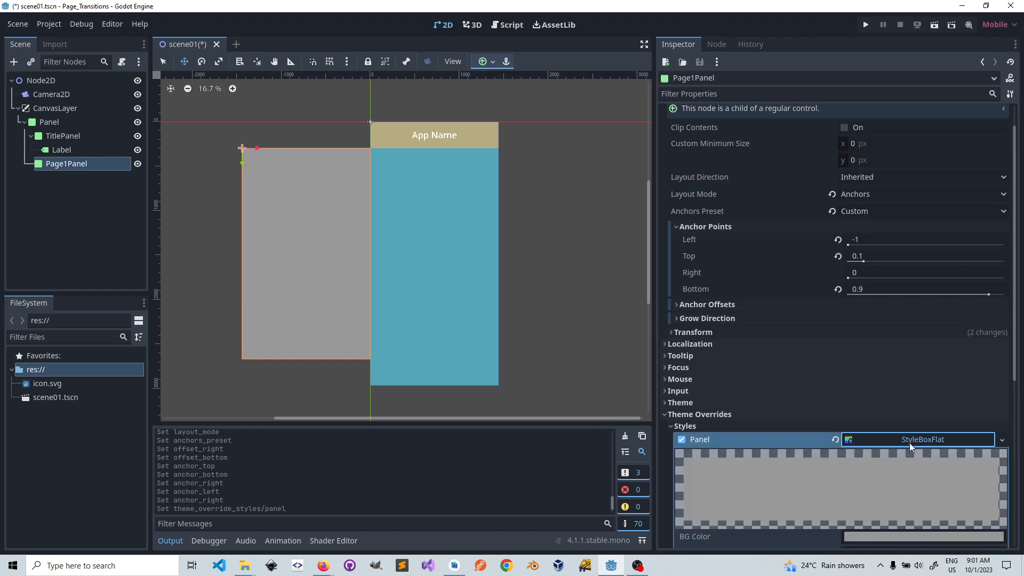
- Set the StyleBoxFlat background color to sandy yellow c4b15c, with hue 49, saturation 53, value 77 and alpha 255
left_click(878, 537)
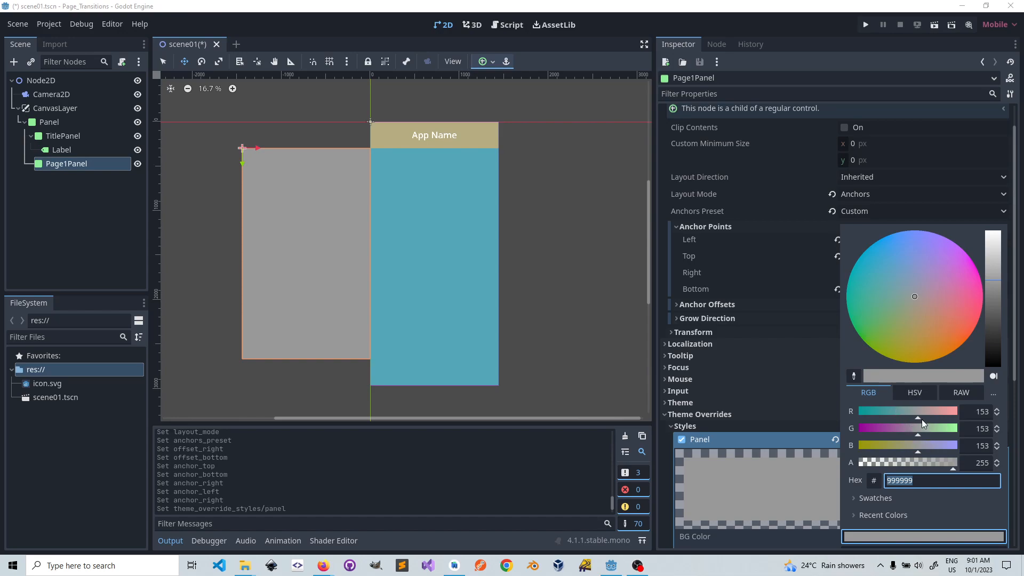
left_click(909, 400)
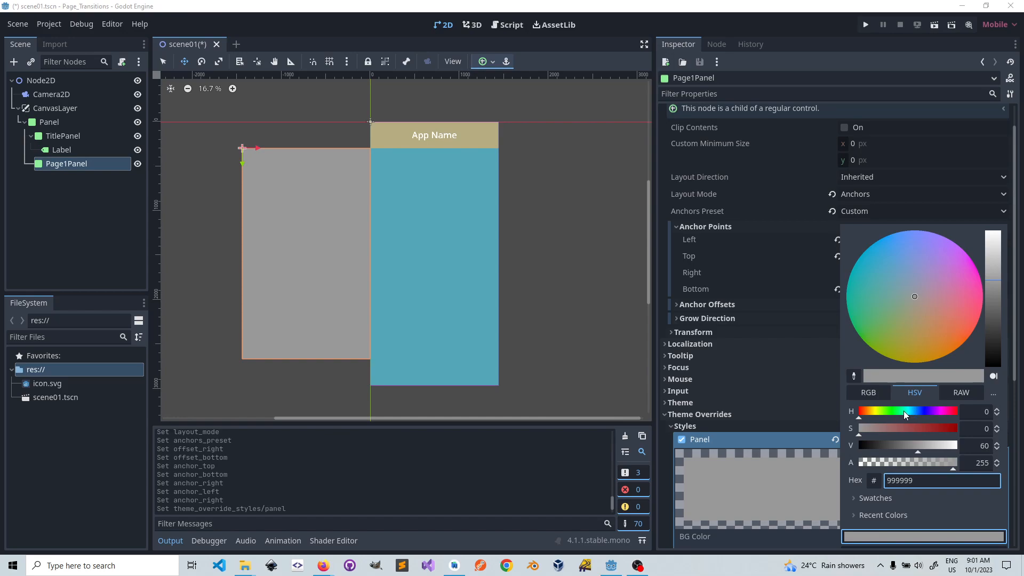
left_click(904, 411)
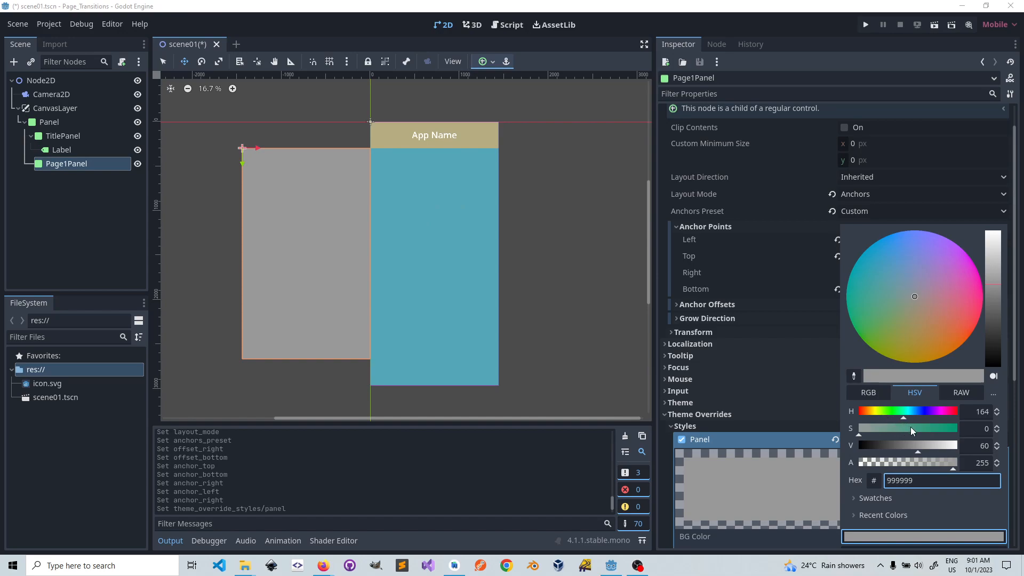
left_click(910, 413)
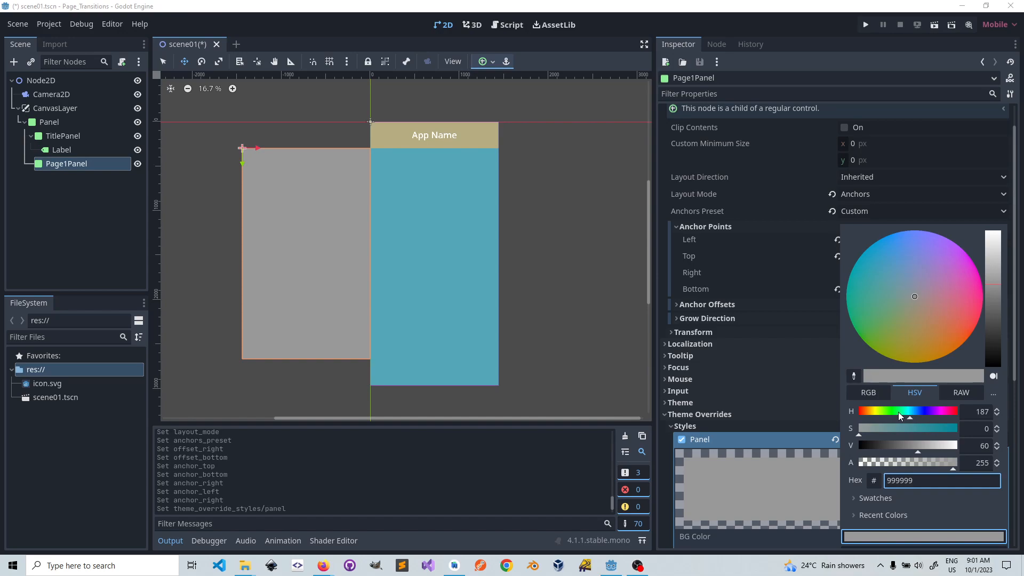
left_click(876, 412)
left_click_drag(875, 411, 875, 411)
left_click_drag(943, 428, 933, 428)
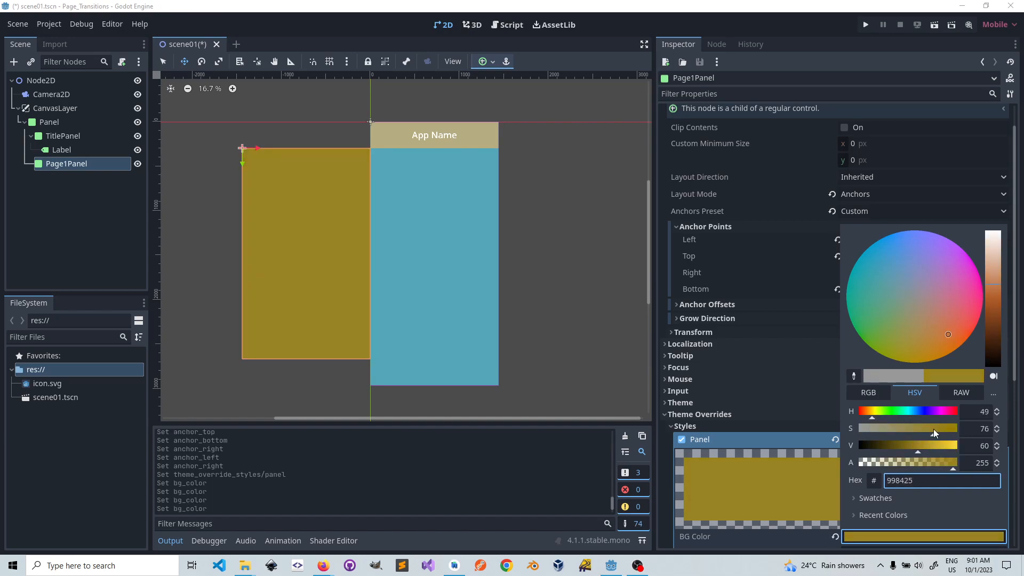
left_click(911, 428)
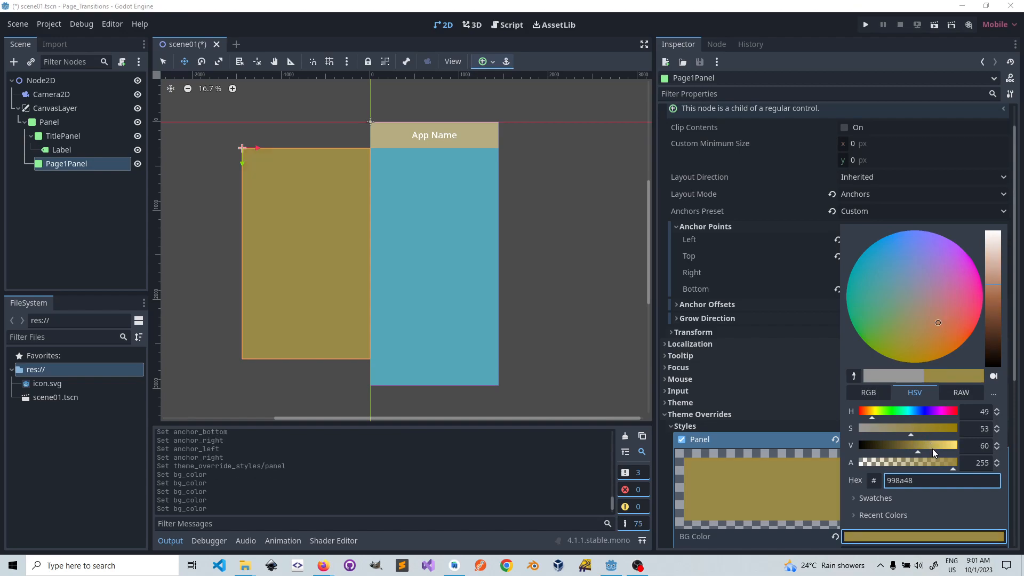
left_click(933, 447)
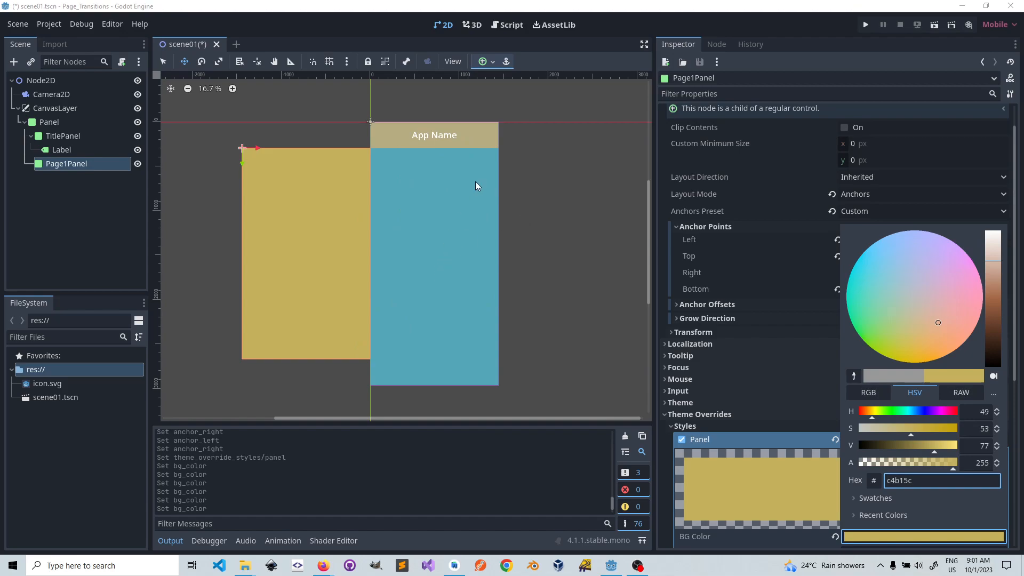
mouse_move(946, 462)
left_mouse_down()
mouse_move(900, 452)
mouse_move(917, 450)
mouse_move(932, 463)
mouse_move(898, 461)
mouse_move(958, 462)
left_mouse_up()
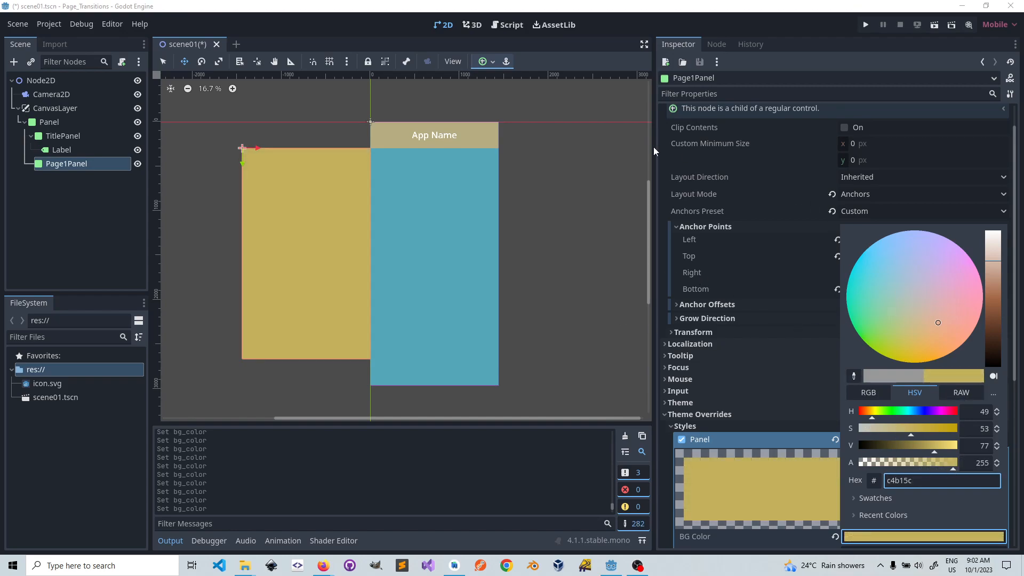
left_click(286, 196)
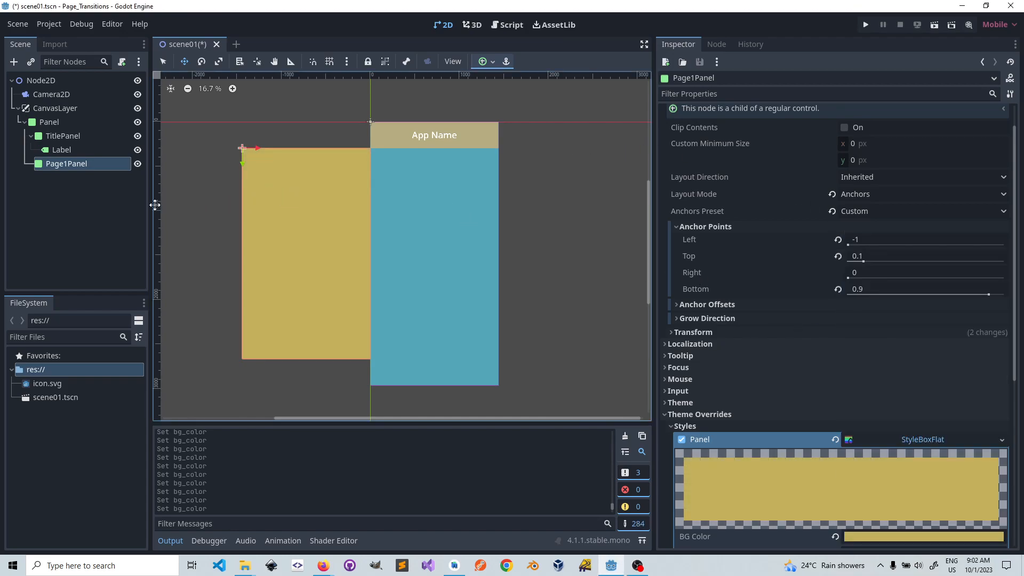
- Add a Label node as a child of Page1Panel
right_click(60, 165)
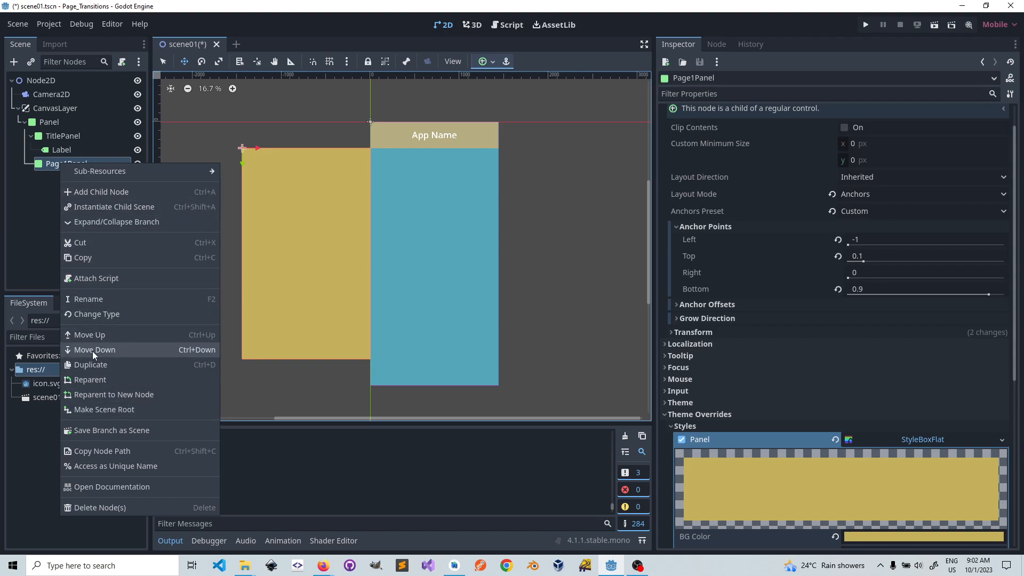
left_click(85, 193)
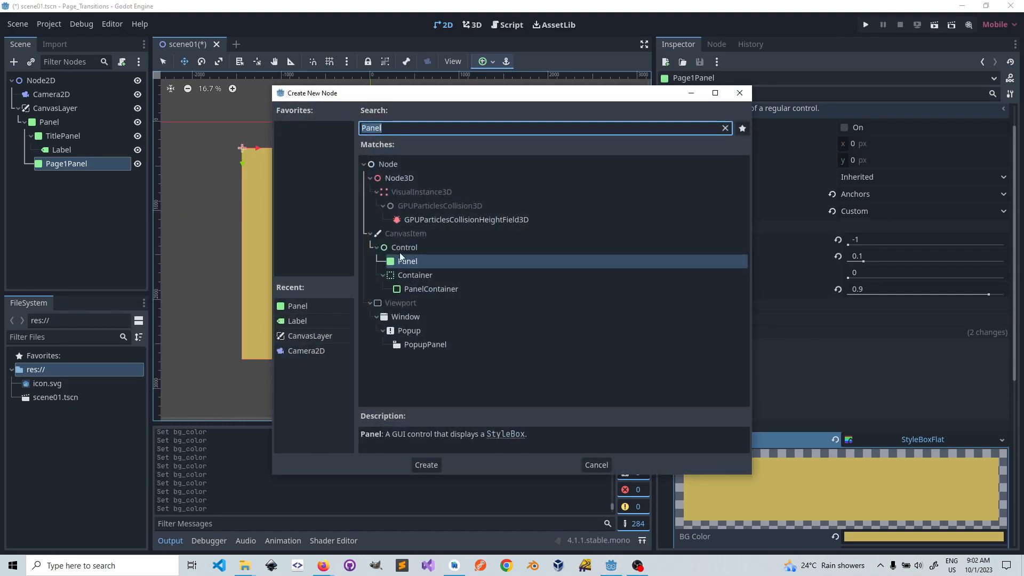
type("label")
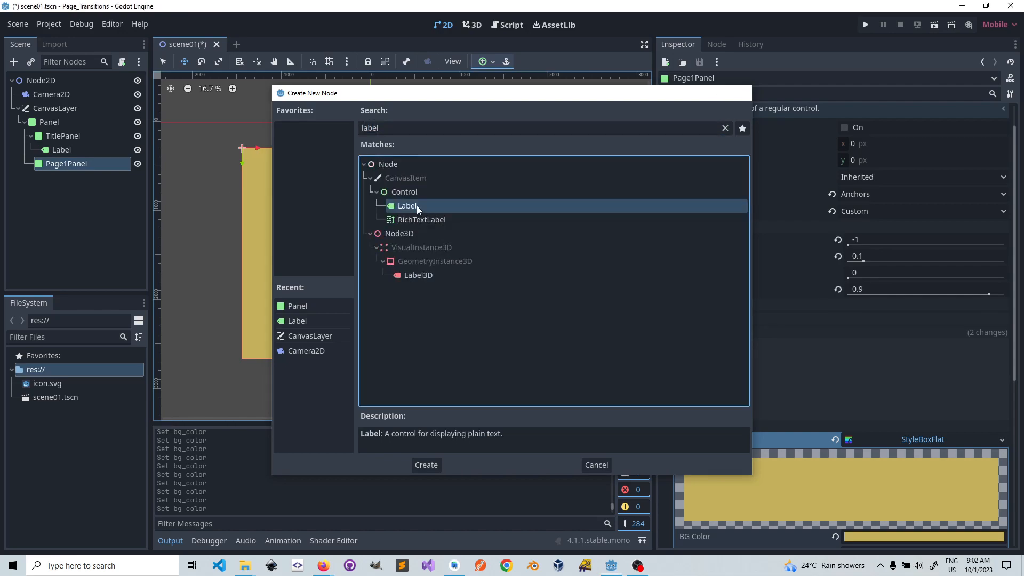
double_click(417, 206)
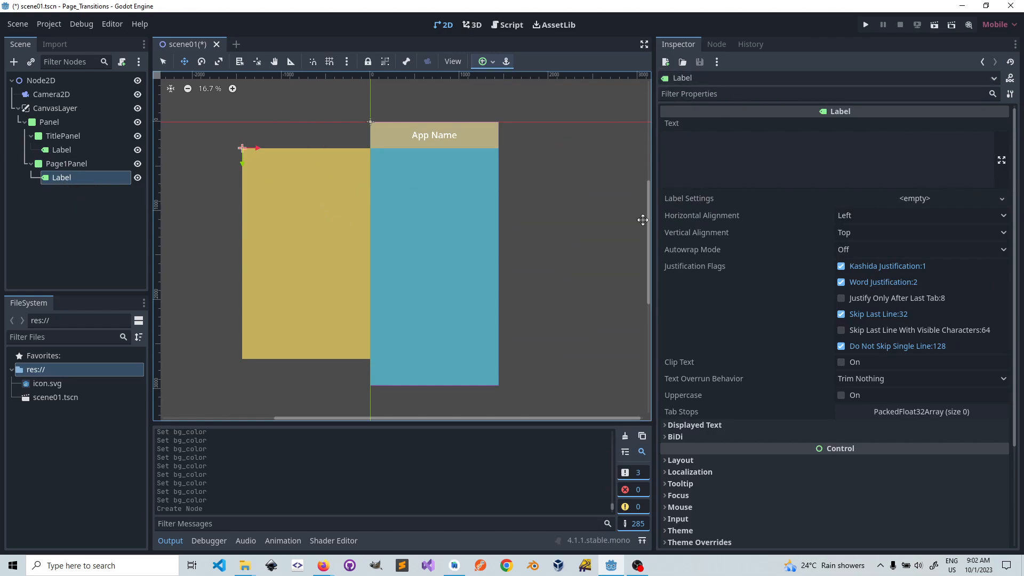
- Set the layout mode of Page1Panel's Label to Anchors with the Custom anchors preset, and expand its anchor points
scroll(702, 248, "down", 4)
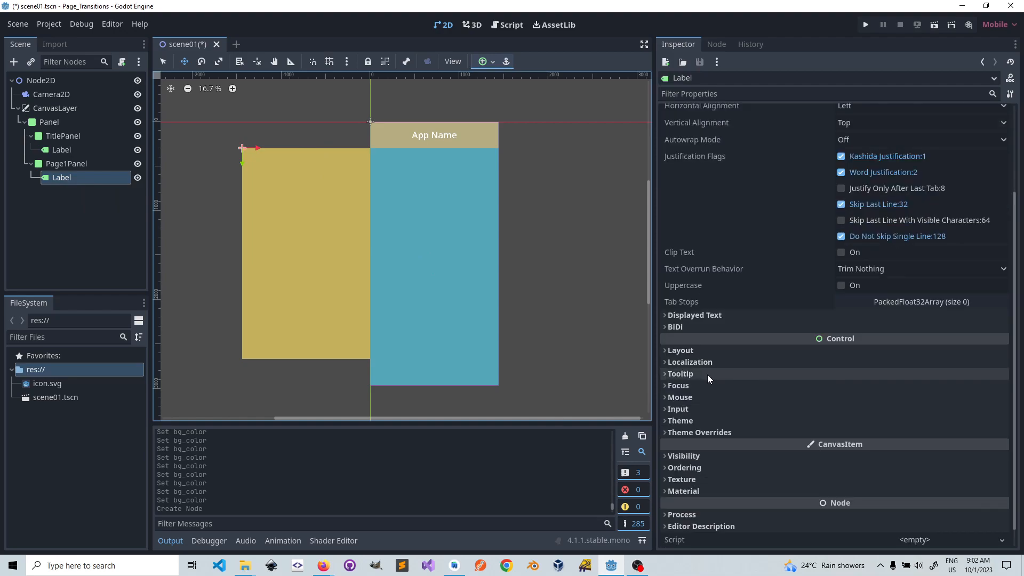
left_click(672, 350)
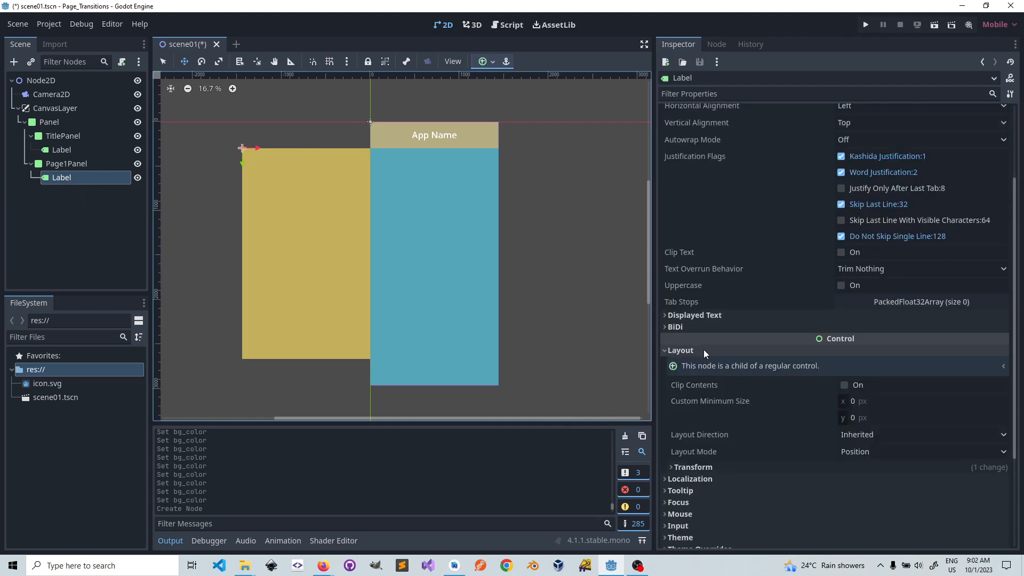
left_click(858, 451)
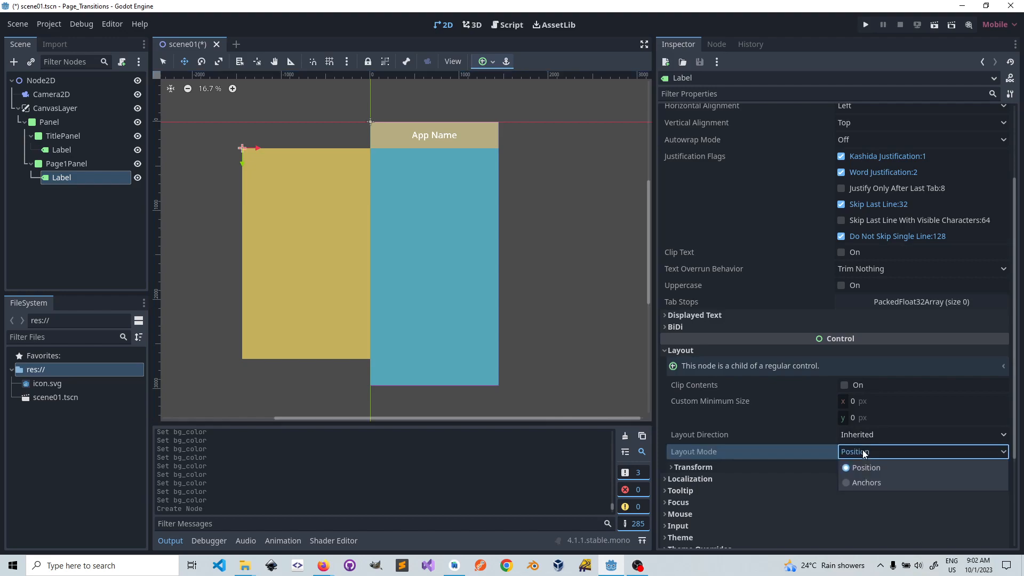
left_click(868, 484)
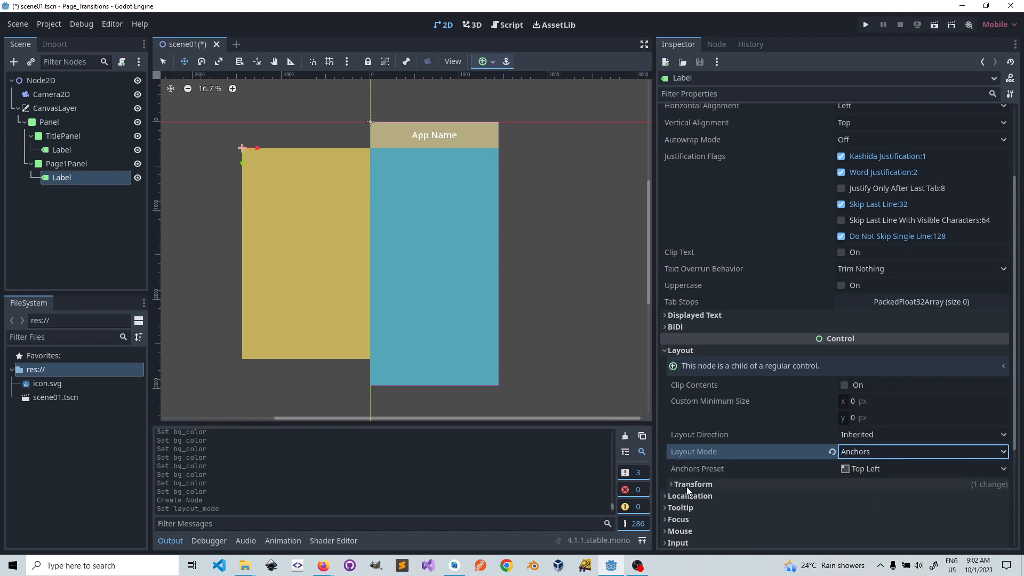
left_click(863, 469)
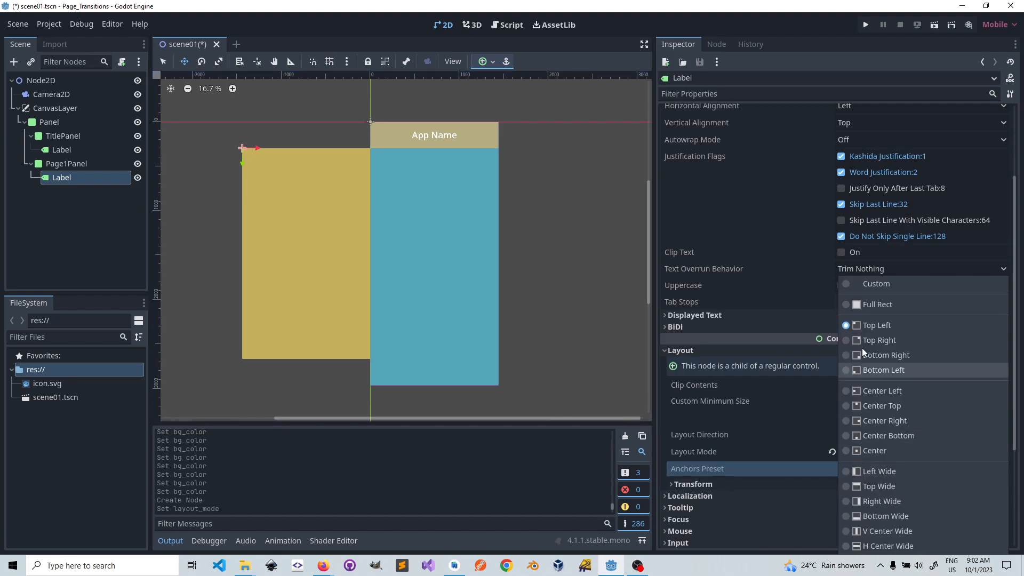
left_click(863, 285)
scroll(763, 400, "down", 3)
left_click(696, 375)
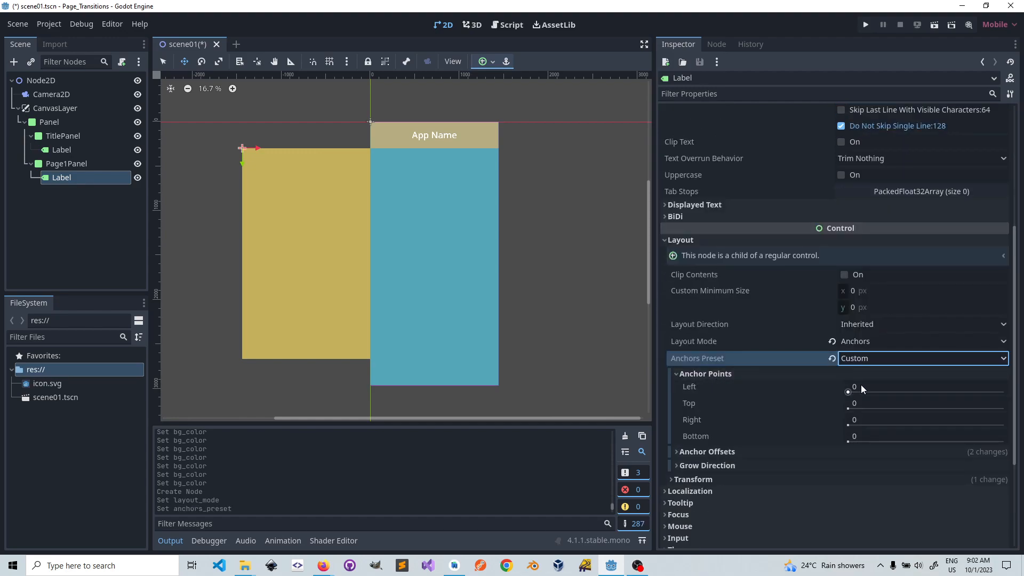
- Set the right and bottom anchor points of Page1Panel's Label to 1
left_click(863, 420)
type("1")
key("Return")
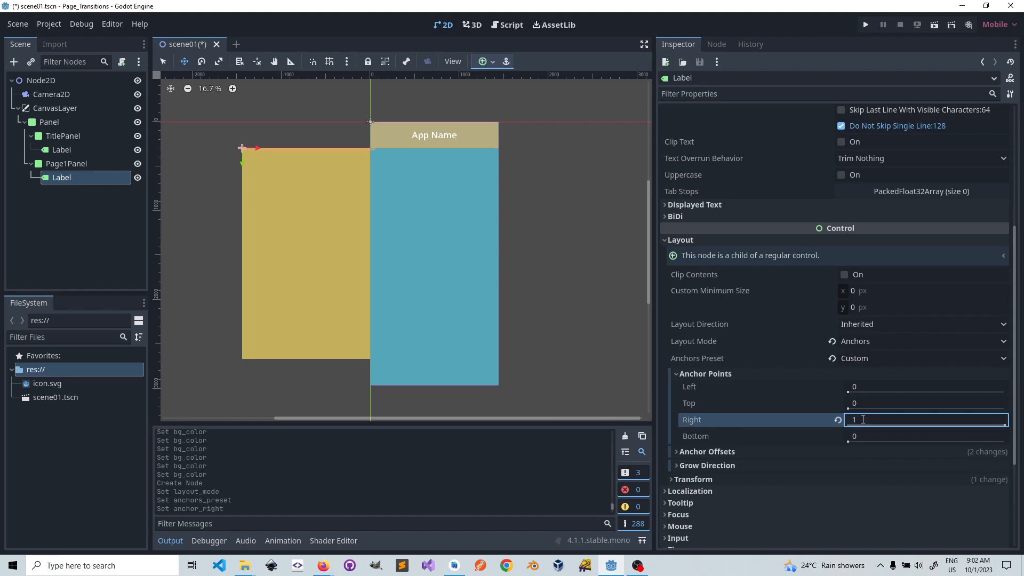
left_click(869, 438)
type("1")
key("Return")
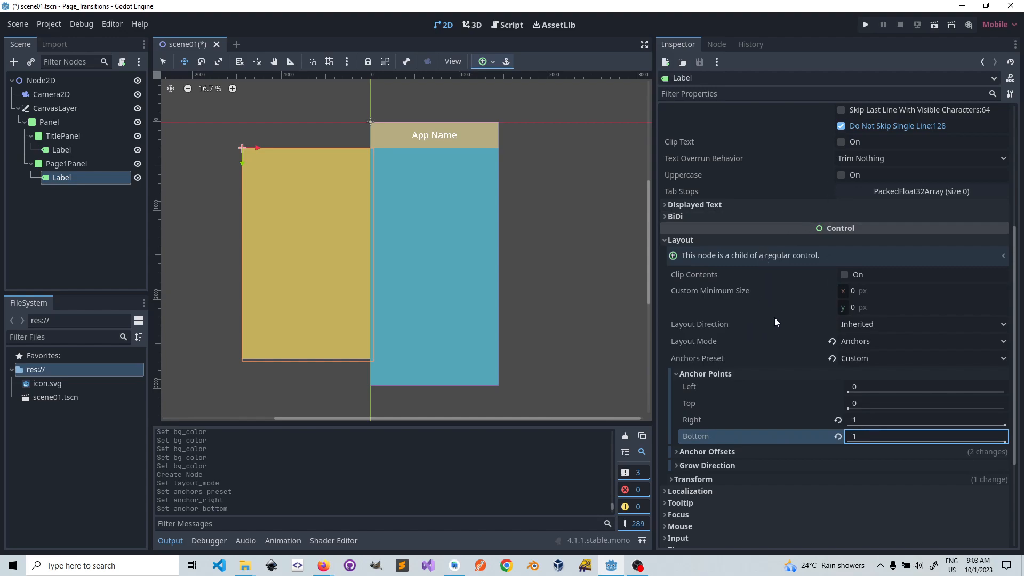
- Enable the Font Color theme override on Page1Panel's Label, keeping it black
scroll(777, 318, "down", 3)
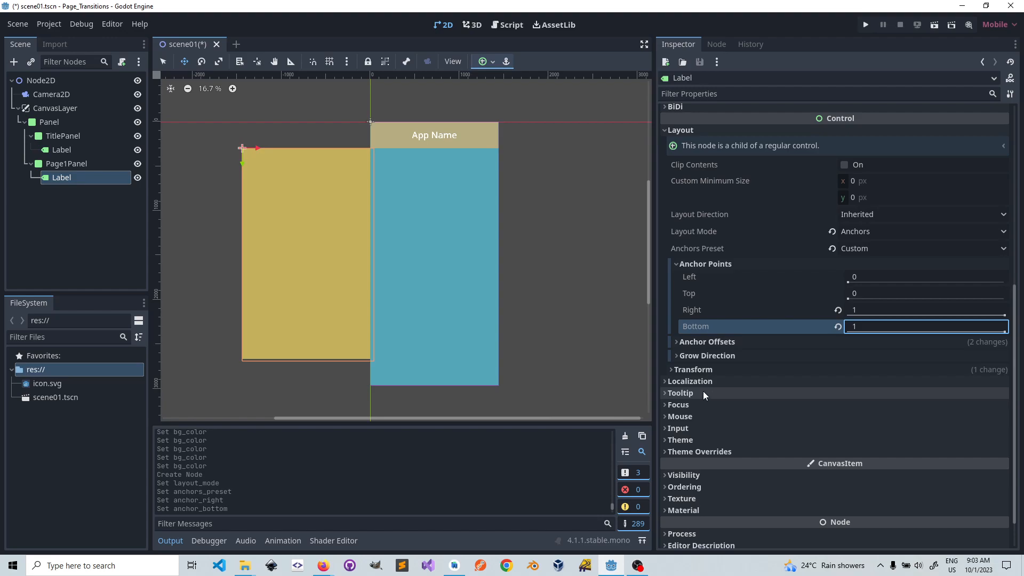
left_click(670, 449)
scroll(704, 462, "down", 2)
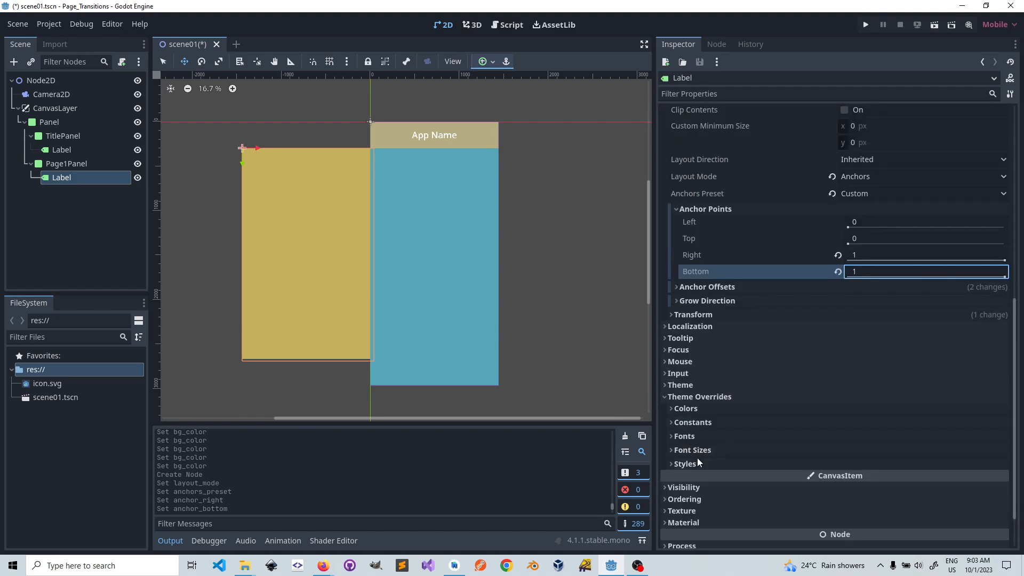
left_click(671, 409)
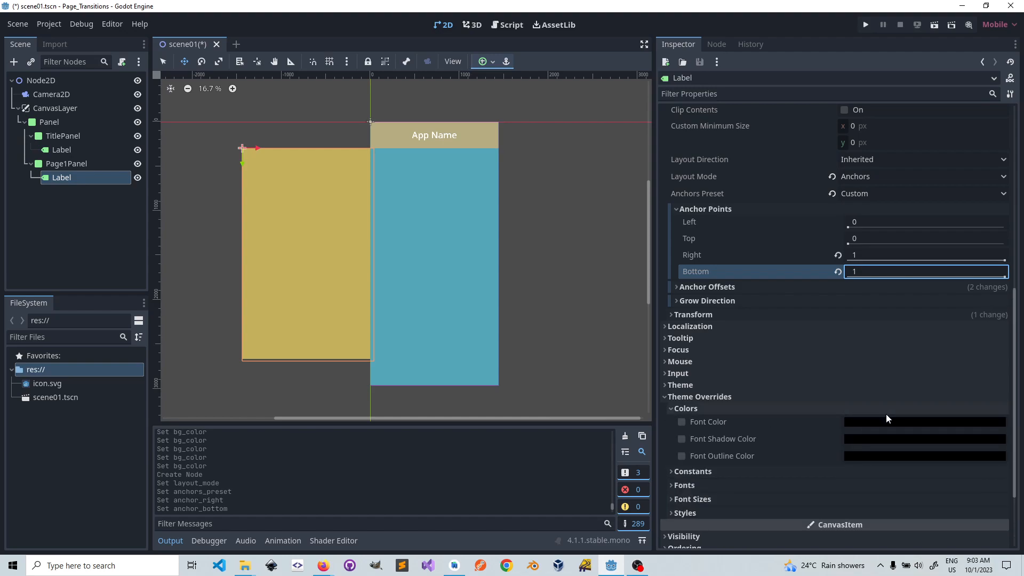
left_click(682, 423)
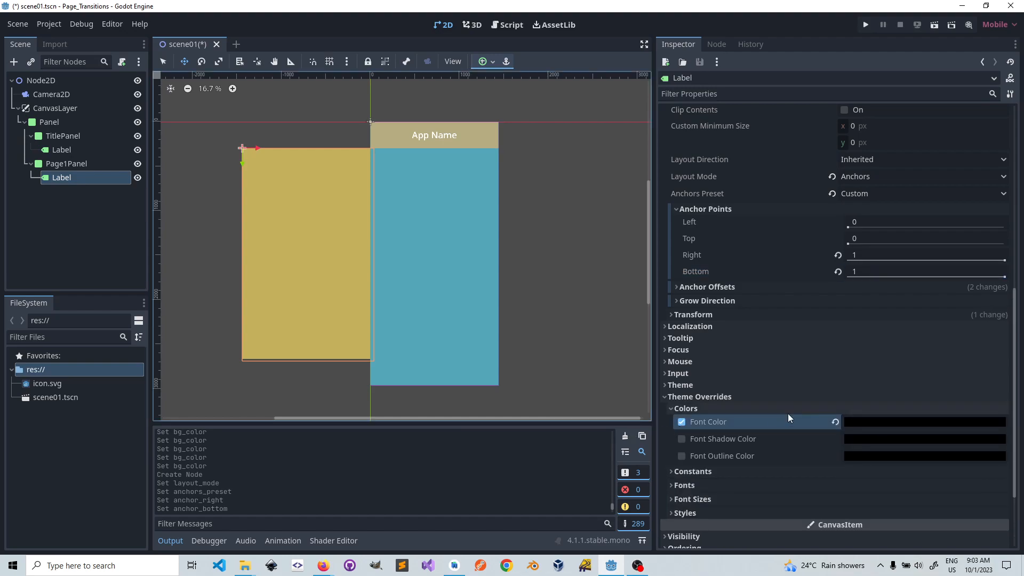
- Set the text of Page1Panel's Label to "Page 1"
scroll(715, 328, "up", 5)
scroll(772, 320, "up", 1)
scroll(769, 351, "down", 5)
scroll(767, 379, "up", 2)
scroll(766, 374, "up", 3)
left_click(706, 155)
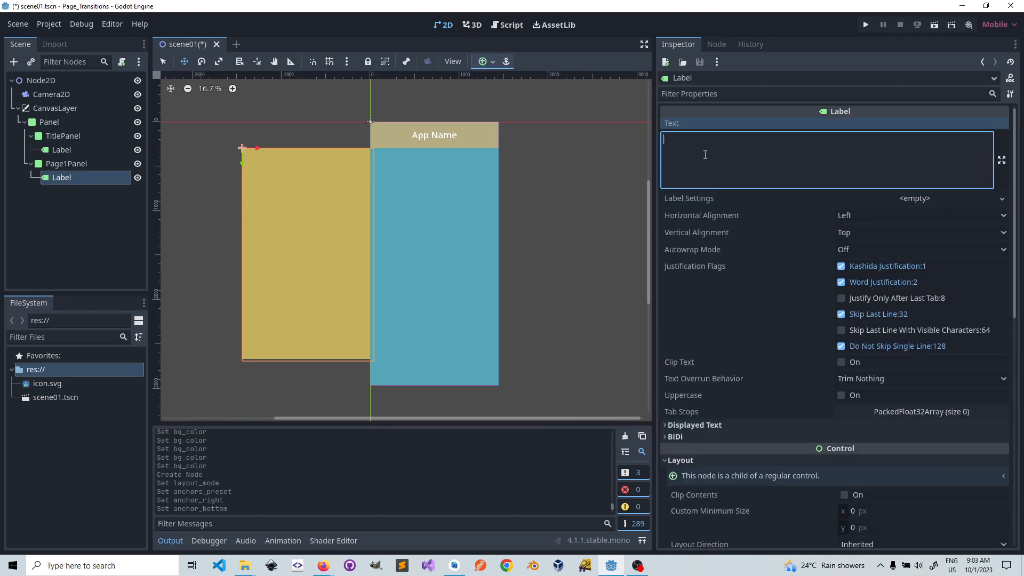
type("Page 1")
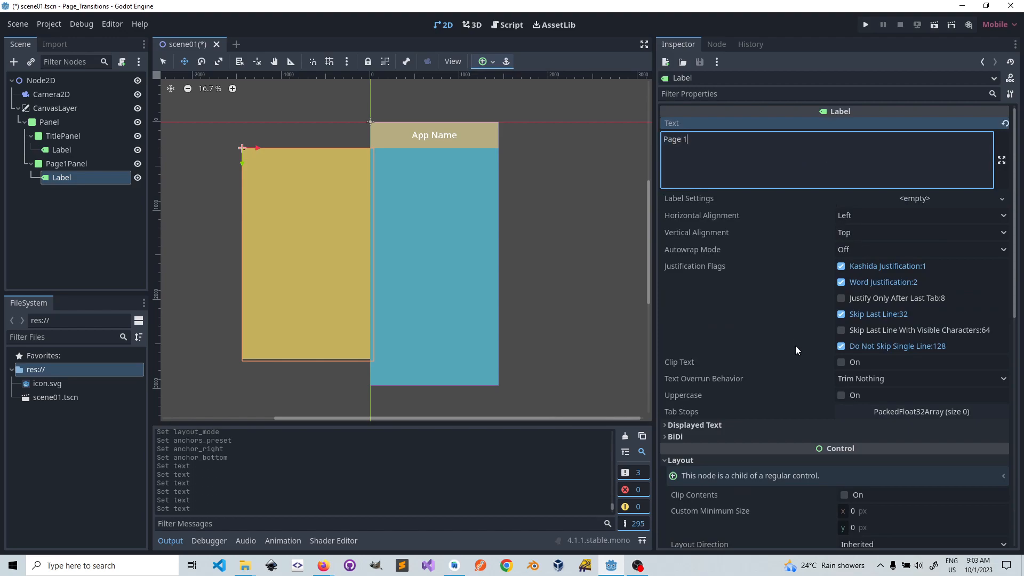
- Set both the horizontal and vertical alignment of the "Page 1" label to Center
scroll(796, 340, "down", 3)
scroll(834, 338, "down", 3)
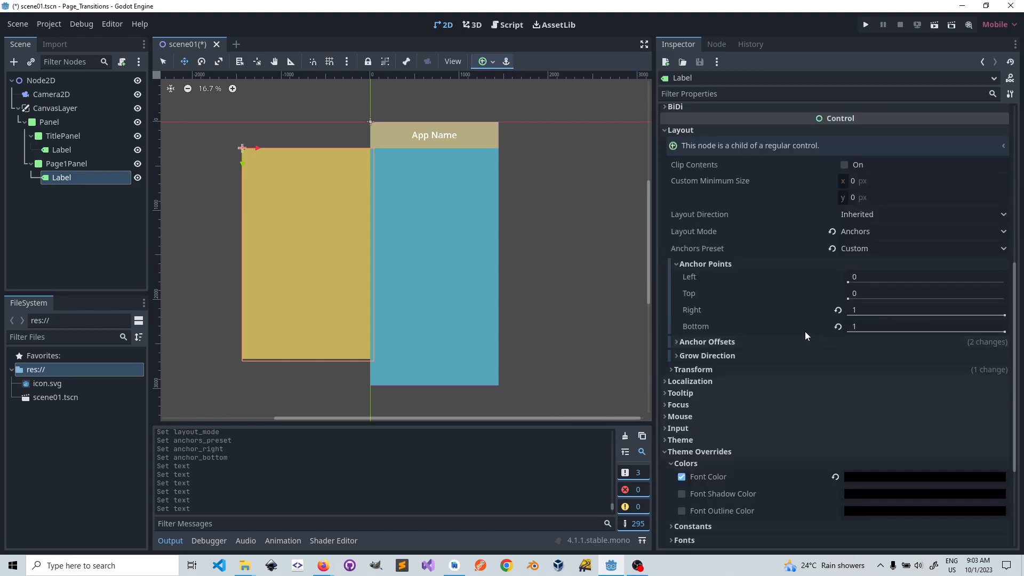
left_click(688, 263)
scroll(757, 152, "up", 5)
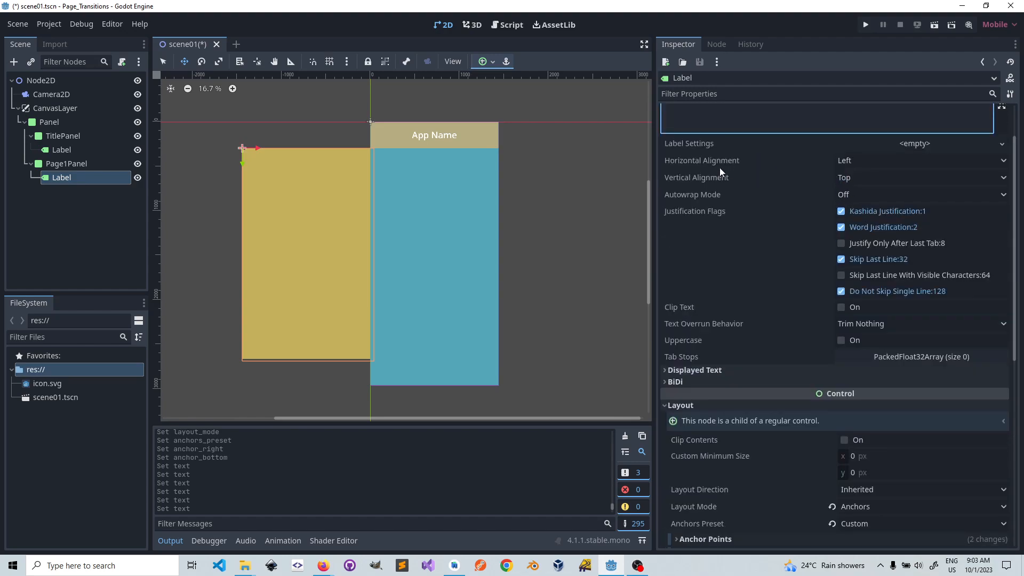
left_click(863, 159)
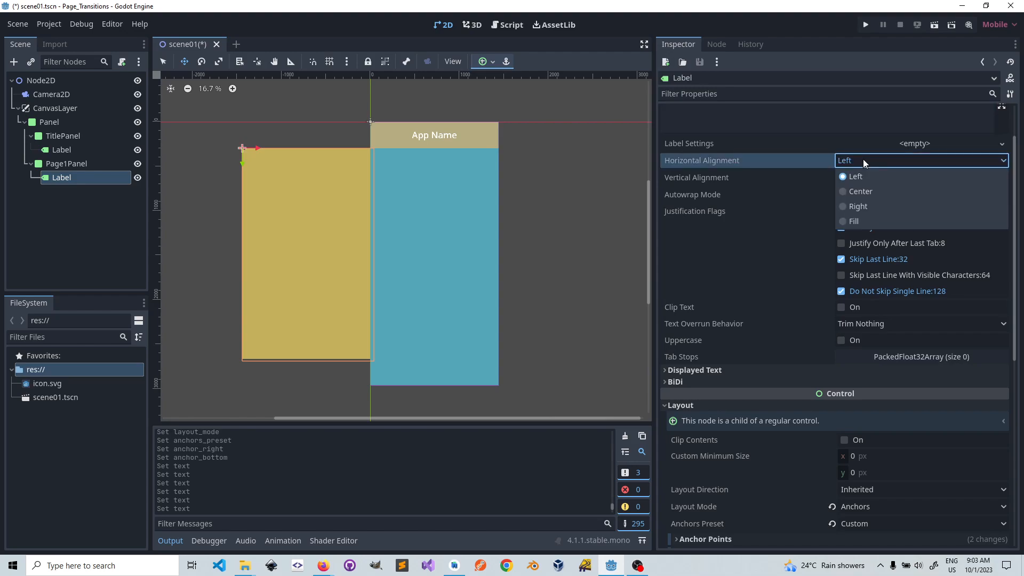
left_click(860, 192)
left_click(864, 178)
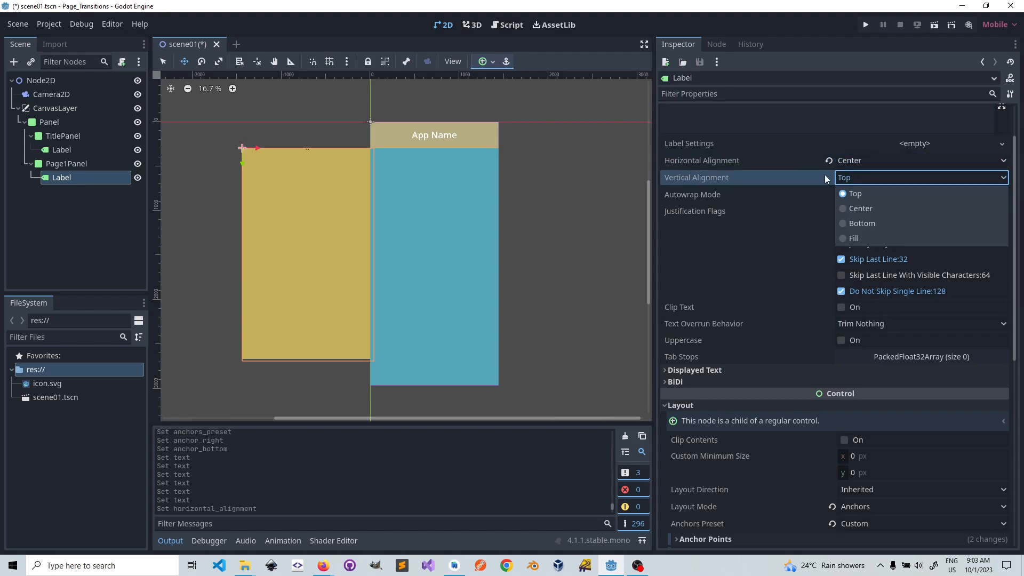
left_click(866, 209)
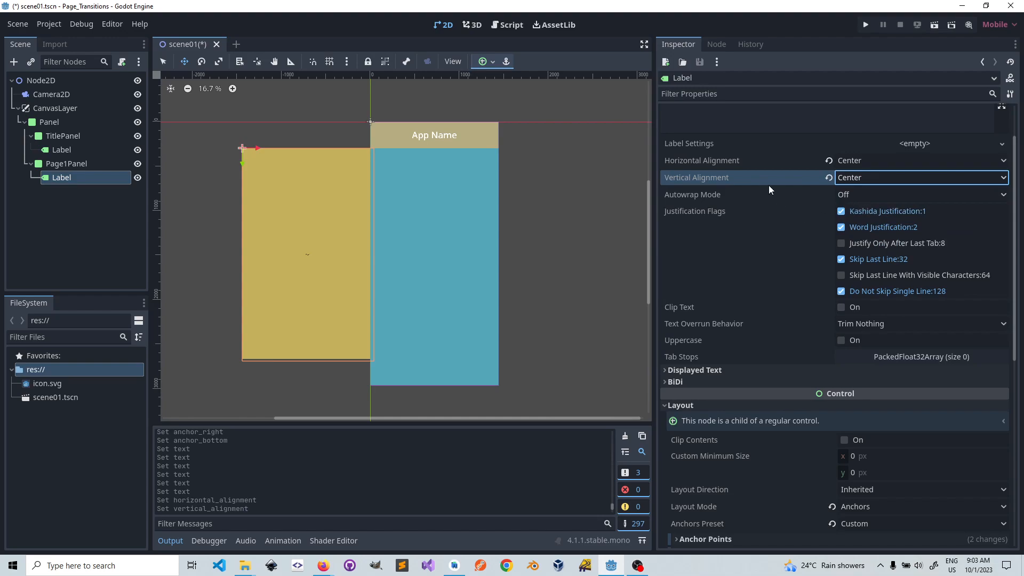
- Enable the Font Size theme override on the "Page 1" label and set it to 60 px
scroll(734, 341, "down", 10)
left_click(682, 358)
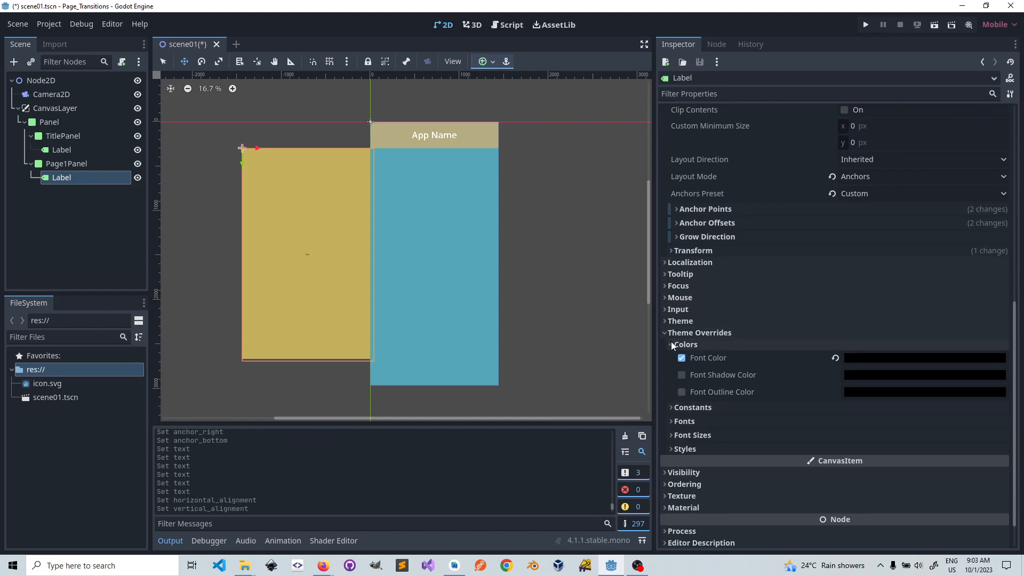
left_click(671, 344)
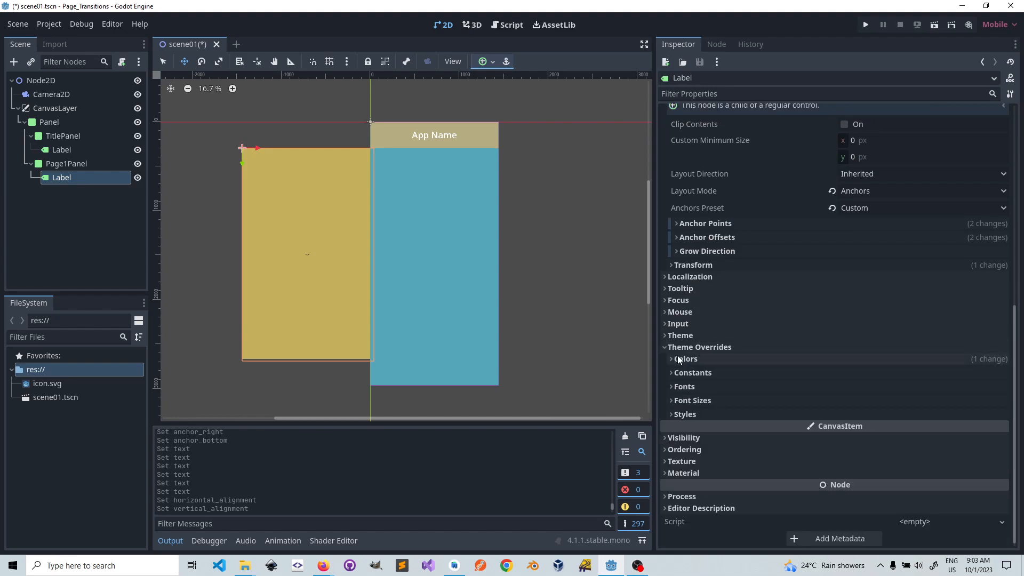
left_click(670, 384)
left_click(674, 385)
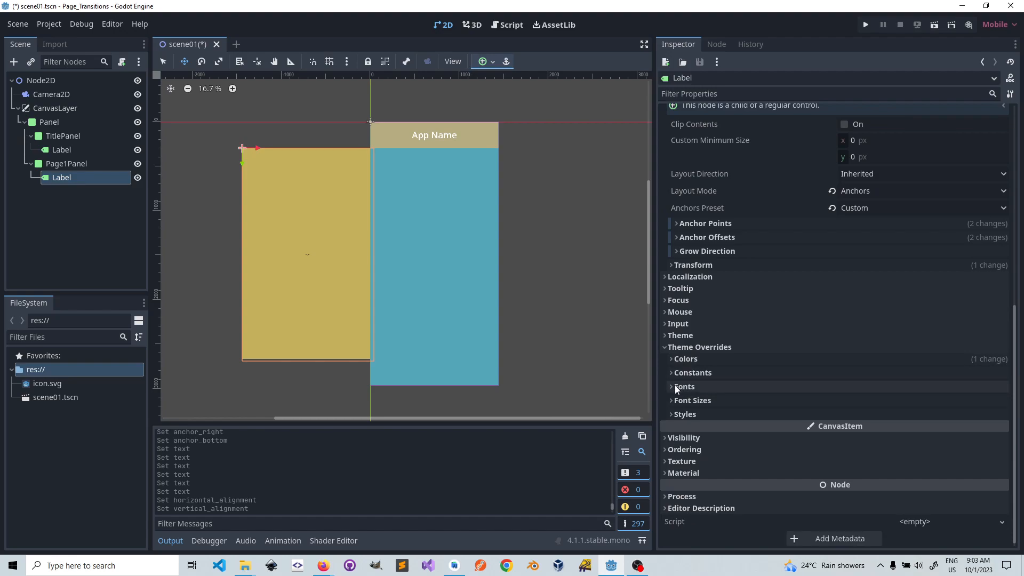
left_click(673, 400)
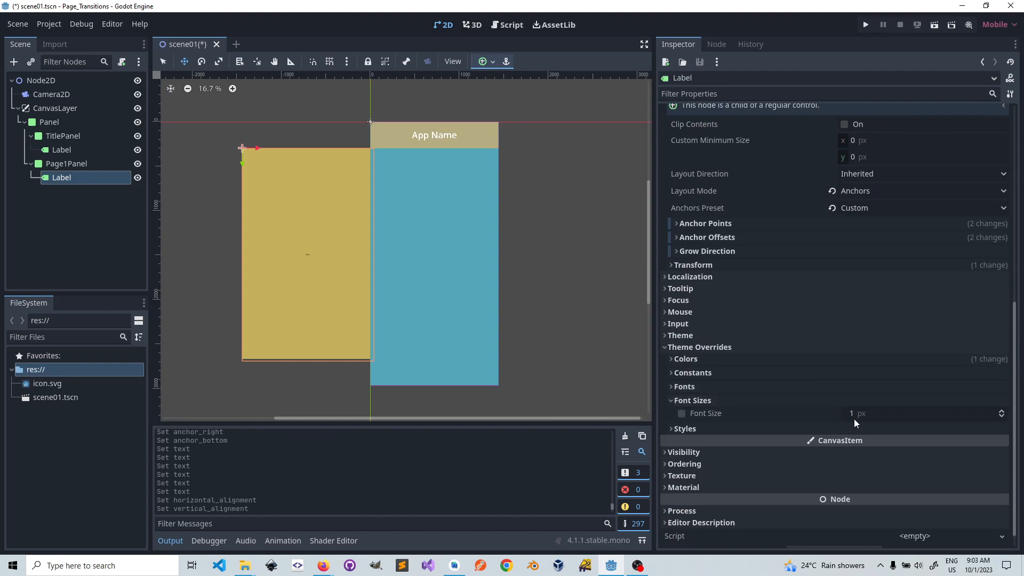
left_click(685, 412)
left_click(882, 411)
type("60")
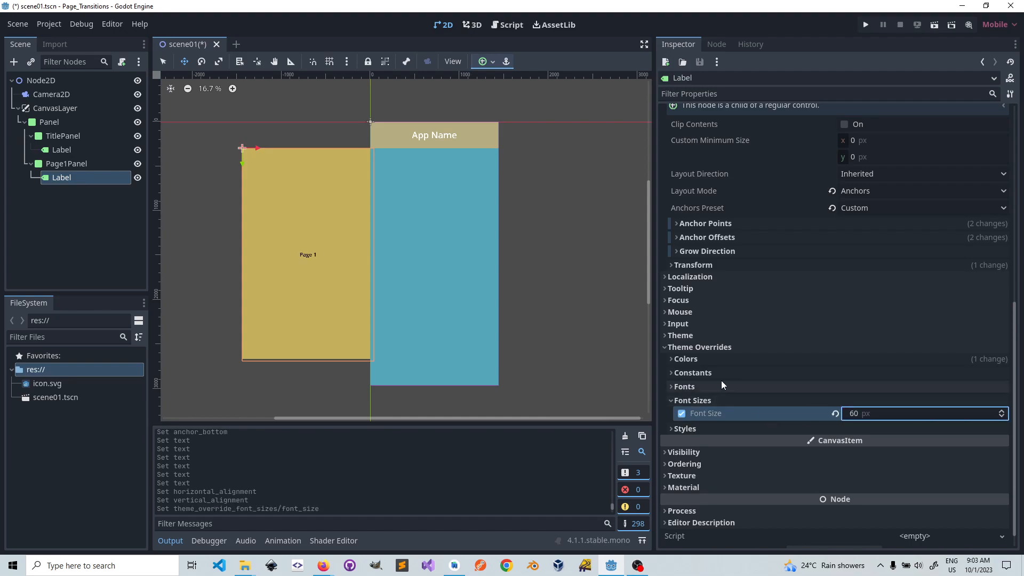
key("Return")
- Increase the "Page 1" label's font size override to 80 px and check it on the canvas
left_click(919, 411)
type("80")
key("Return")
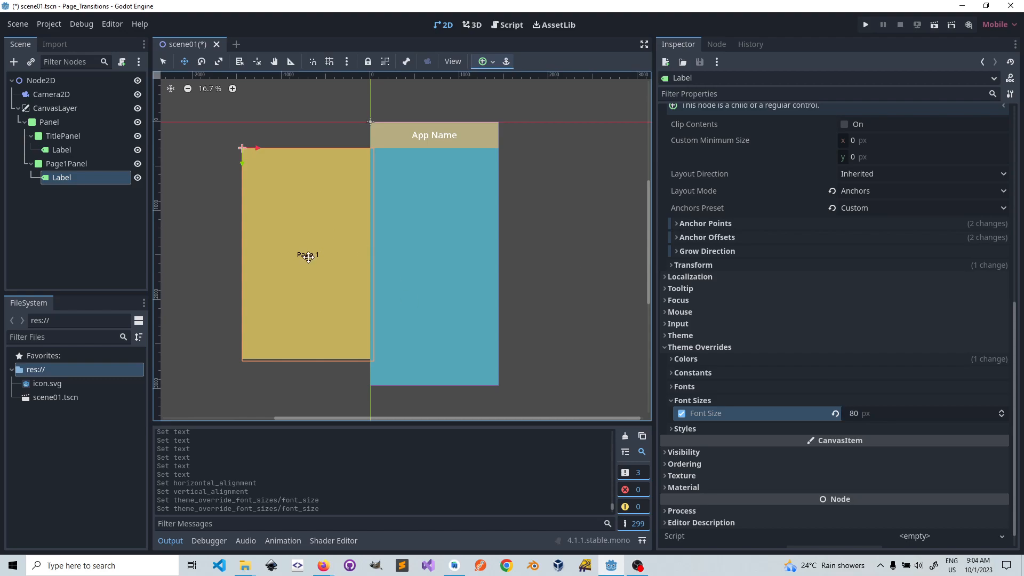
scroll(315, 266, "up", 3)
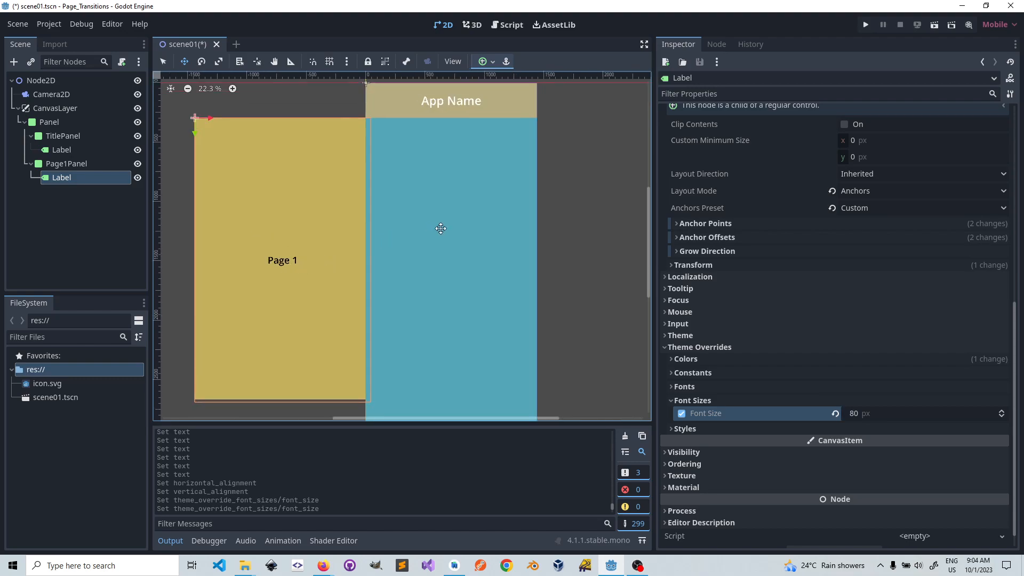
scroll(441, 229, "down", 1)
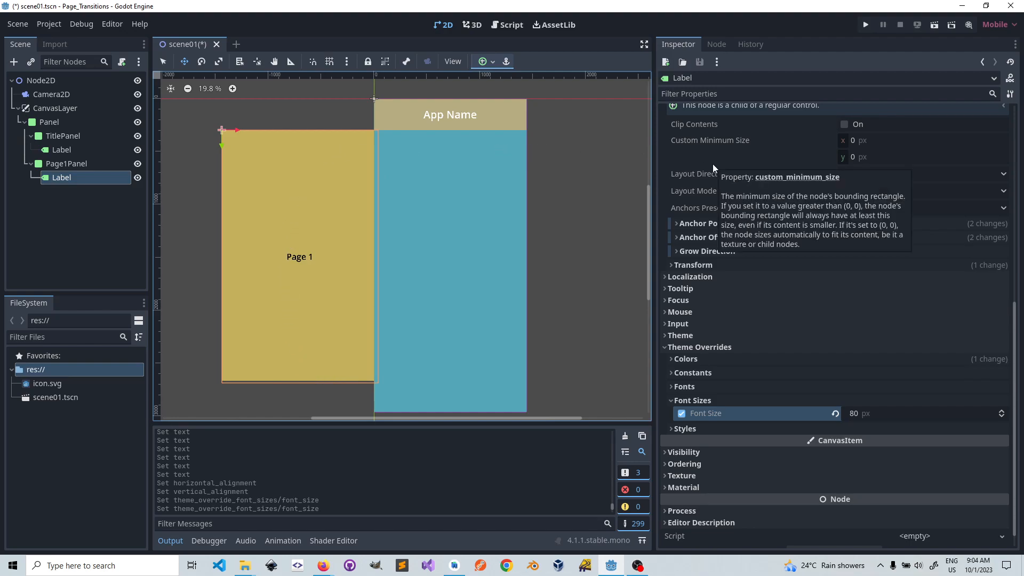
- Reset the right and bottom anchor offsets of the "Page 1" label to 0 px
left_click(676, 238)
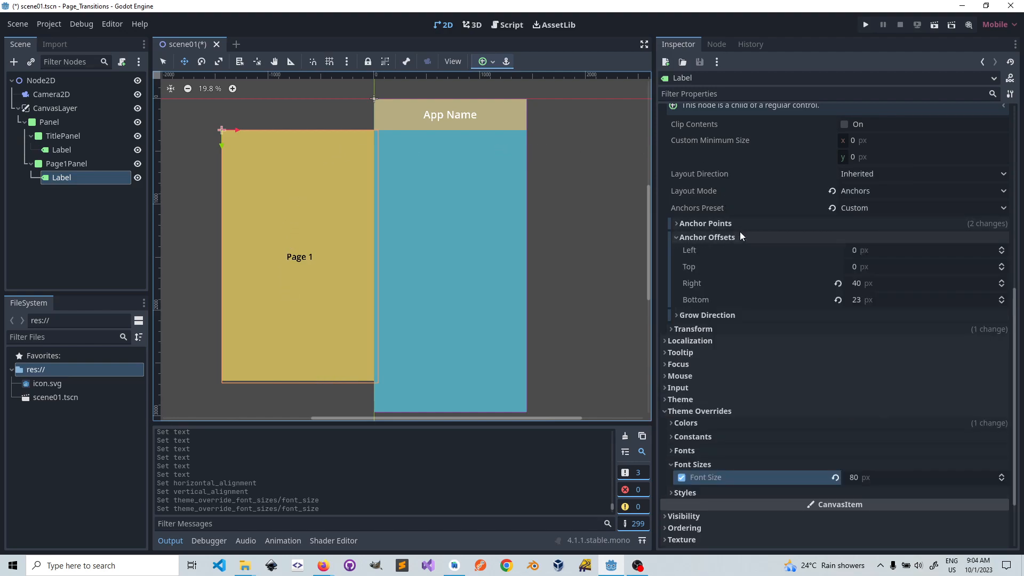
left_click(839, 283)
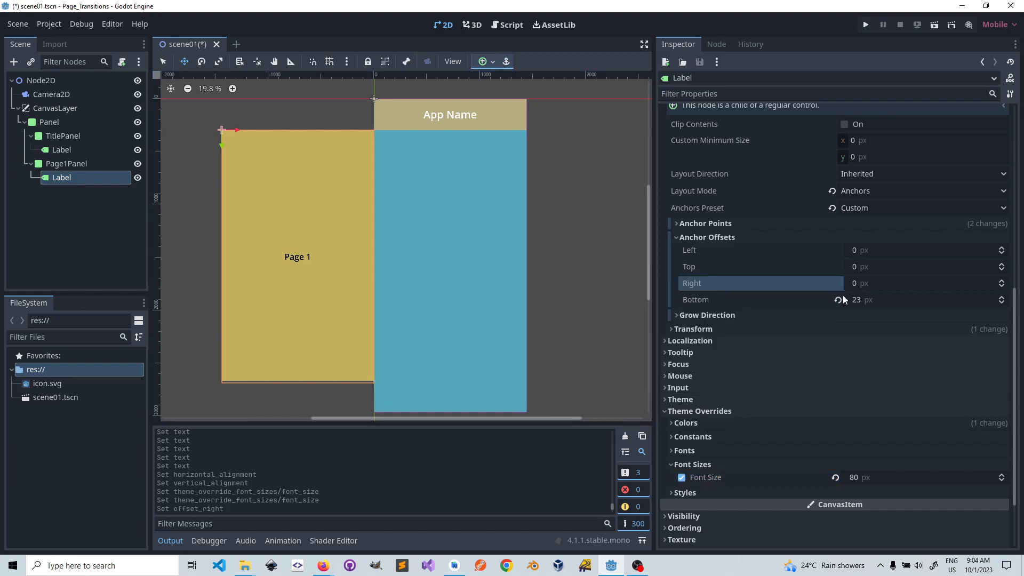
left_click(838, 300)
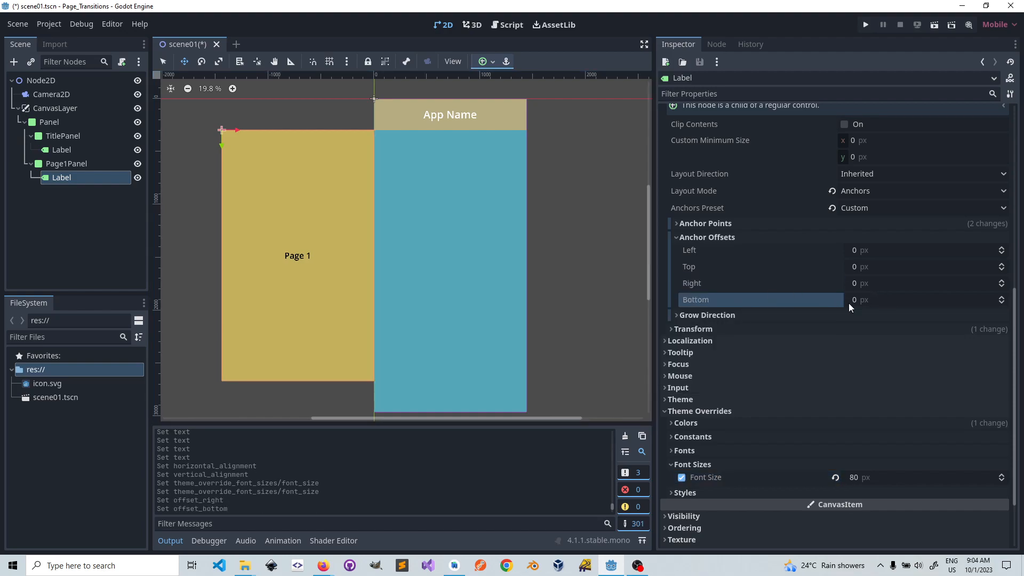
left_click(679, 236)
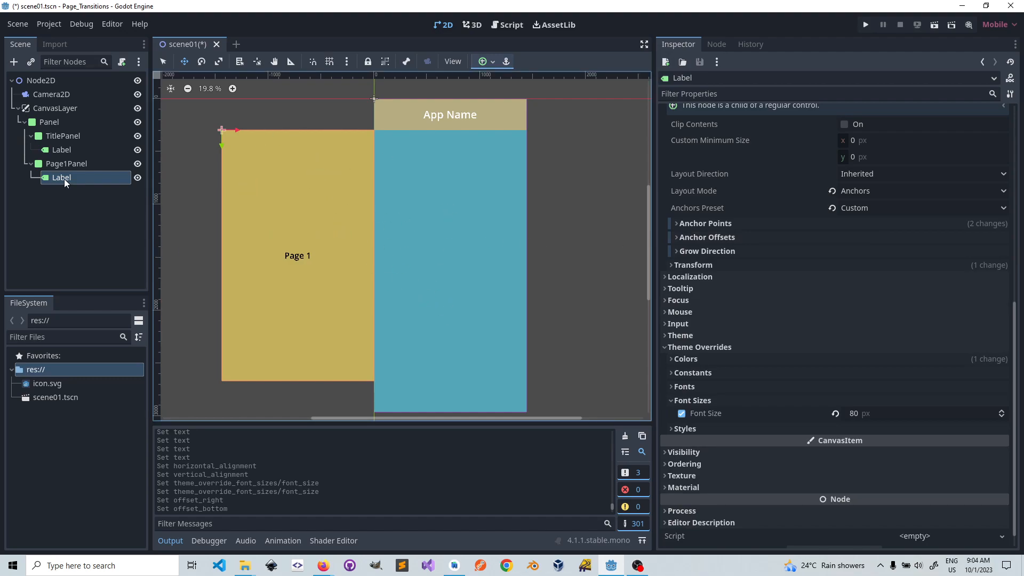
- Duplicate the Page1Panel node together with its child Label
left_click(58, 165)
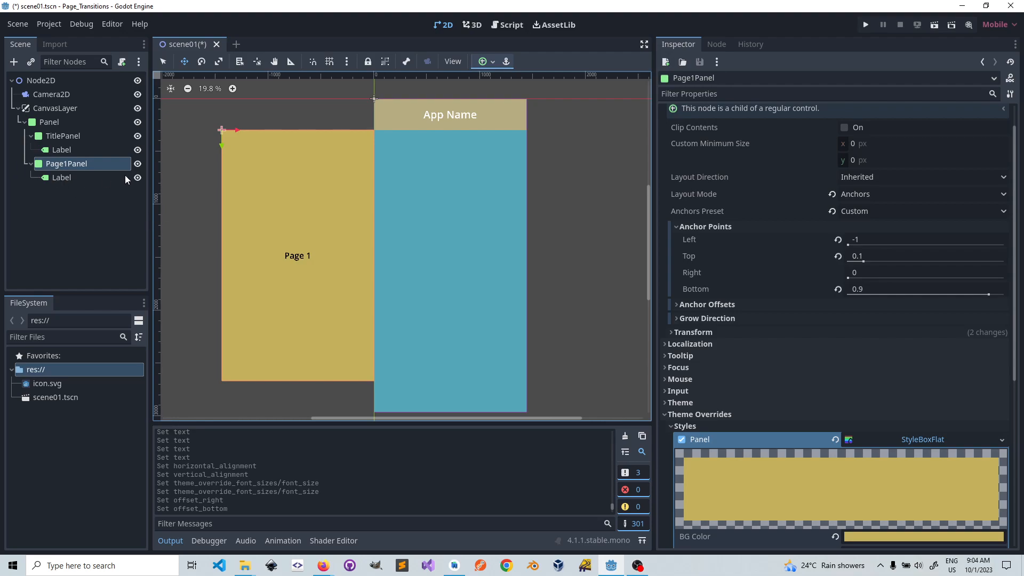
right_click(61, 168)
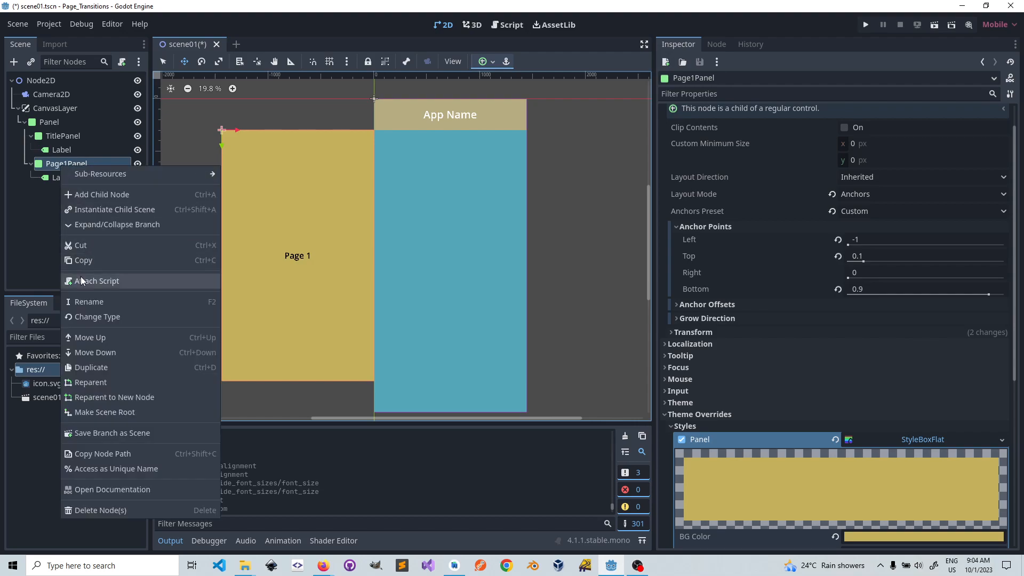
left_click(88, 367)
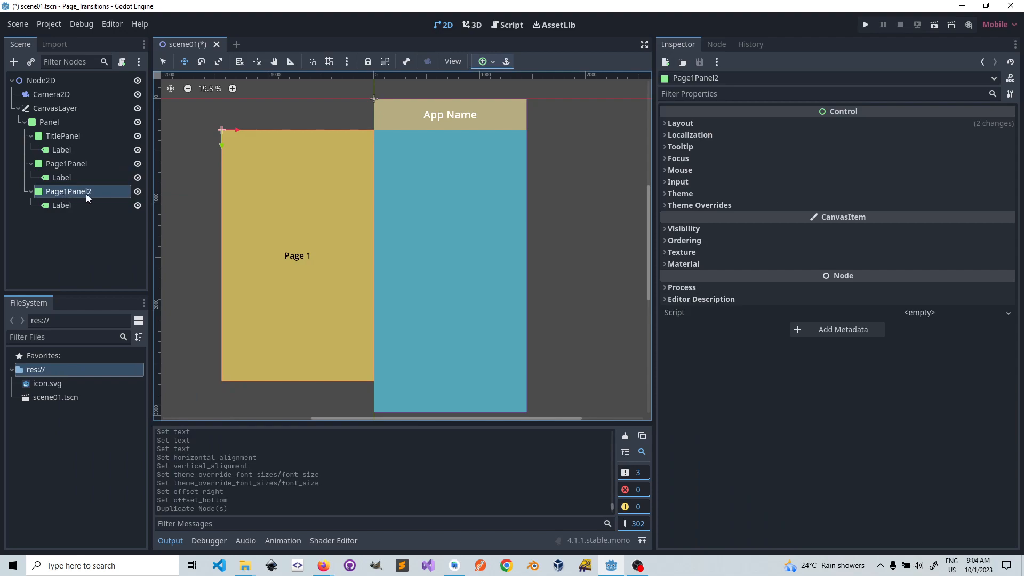
- Rename the duplicated panel node as Page2Panel
left_click(66, 193)
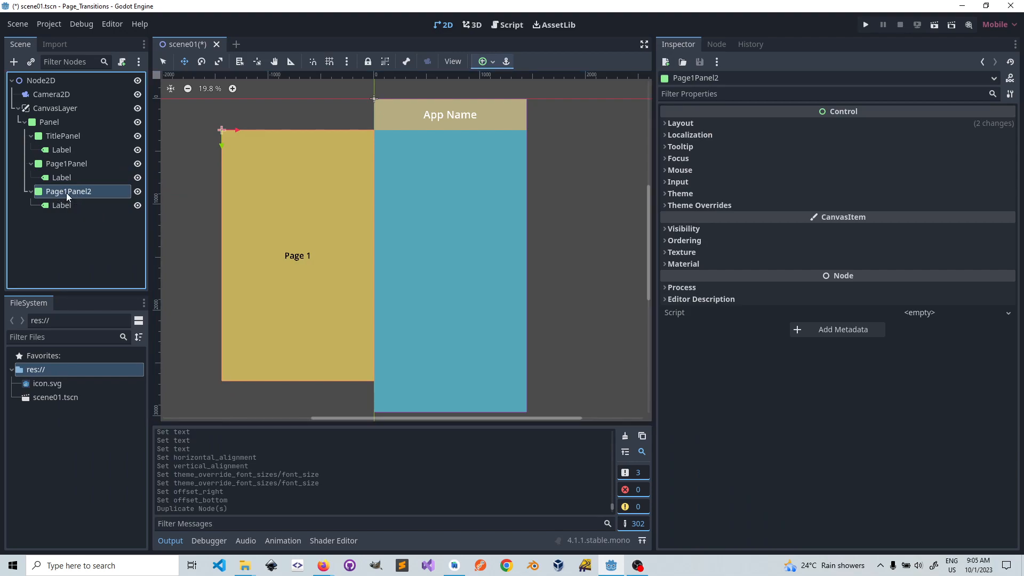
left_click(66, 193)
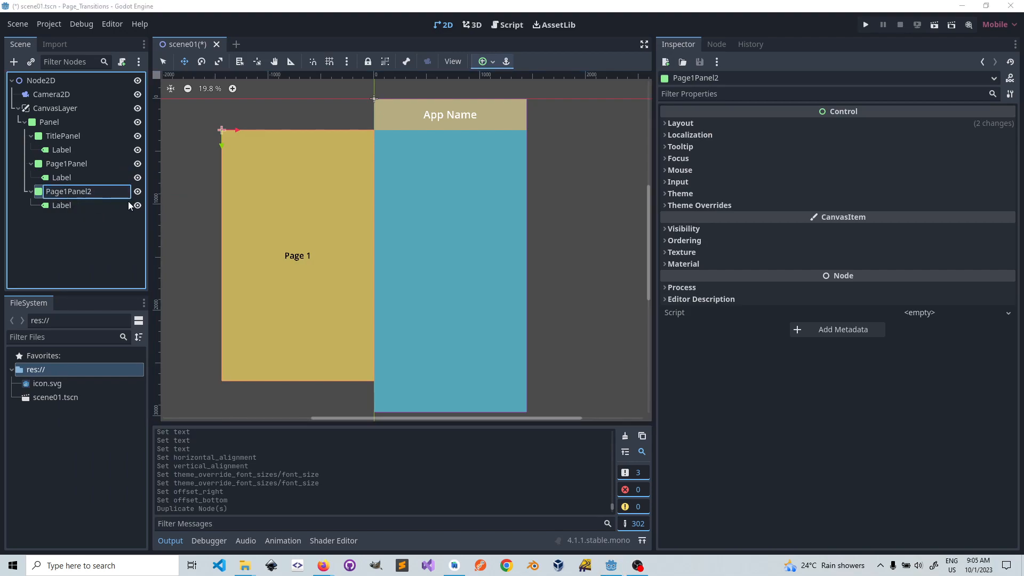
key("BackSpace")
type("2")
left_click(100, 192)
key("BackSpace")
key("Return")
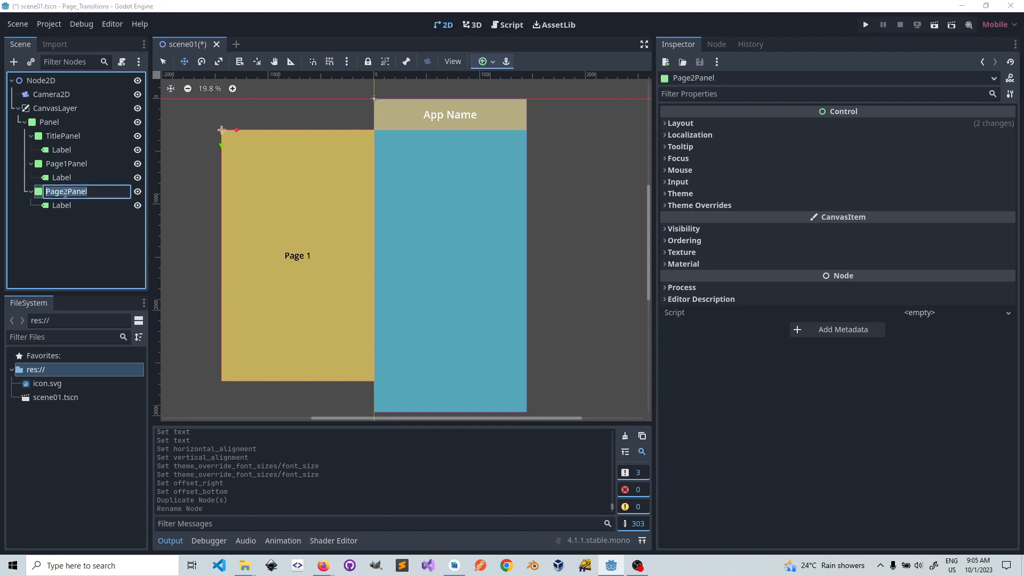
- Change the text of Page2Panel's Label to "Page 2", and select the Page2Panel node
left_click(63, 206)
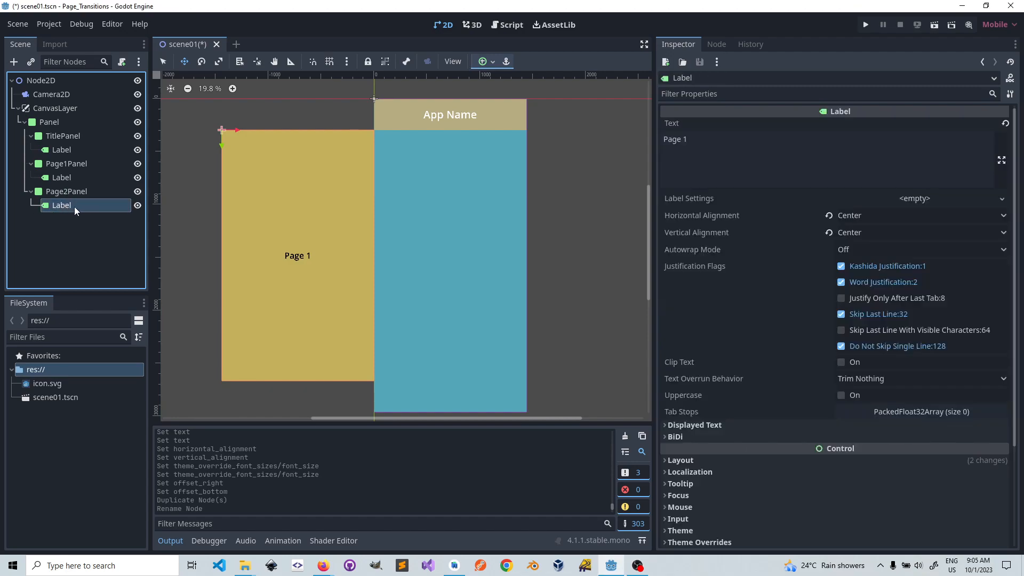
left_click(756, 136)
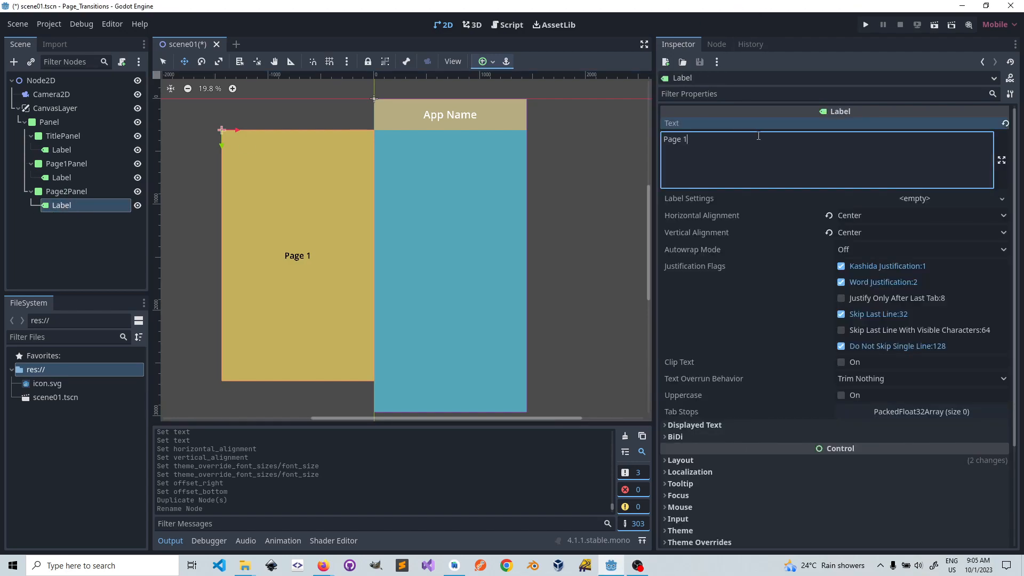
key("BackSpace")
type("2")
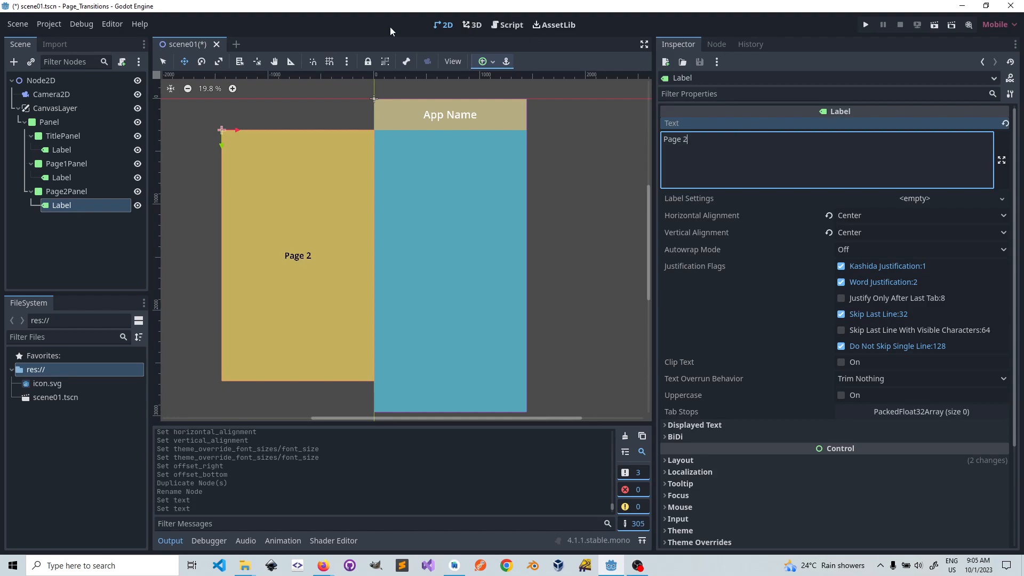
left_click(68, 190)
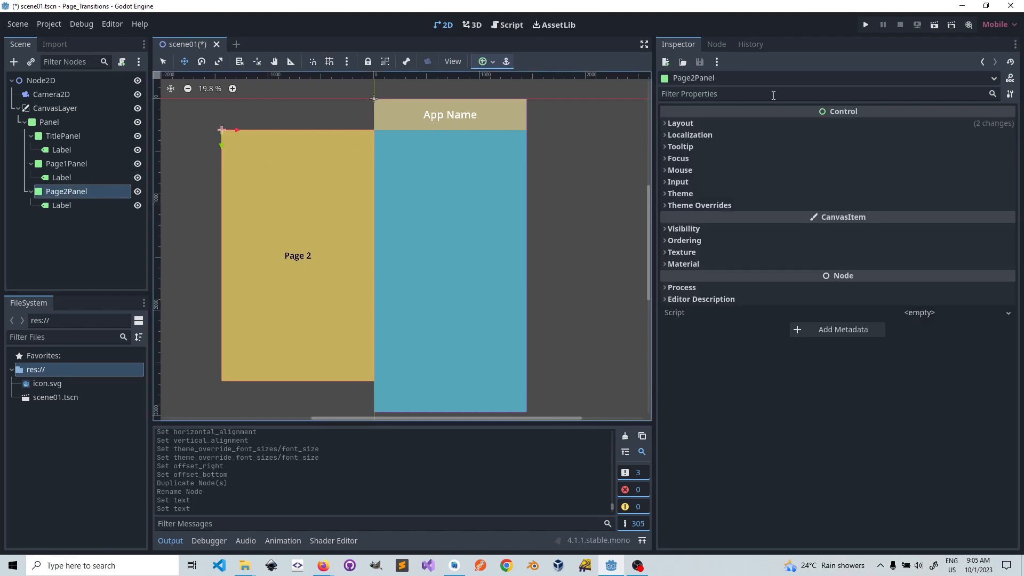
- Set Page2Panel's left anchor point to 1 and its right anchor point to 2
left_click(664, 123)
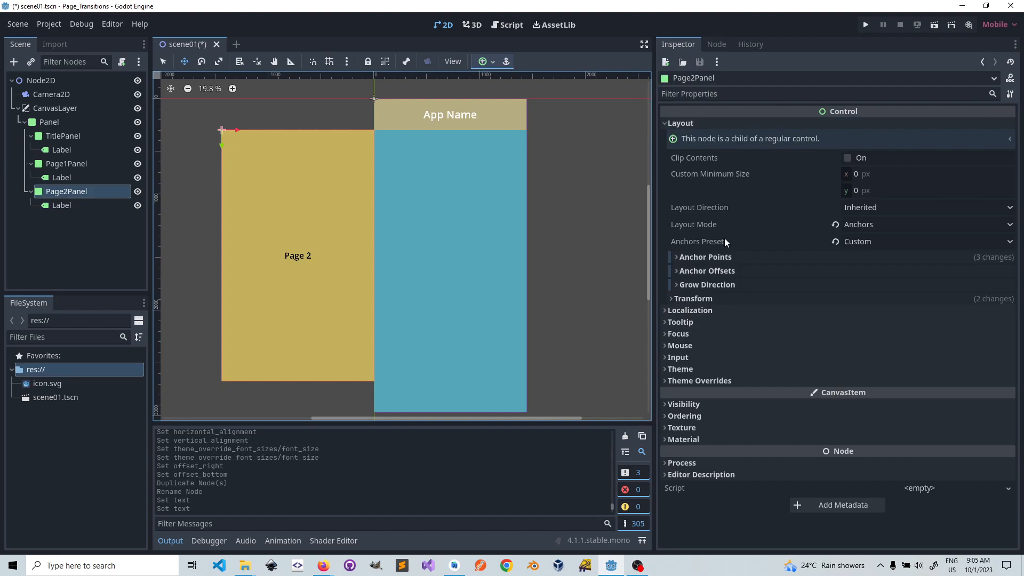
left_click(678, 258)
left_click(860, 271)
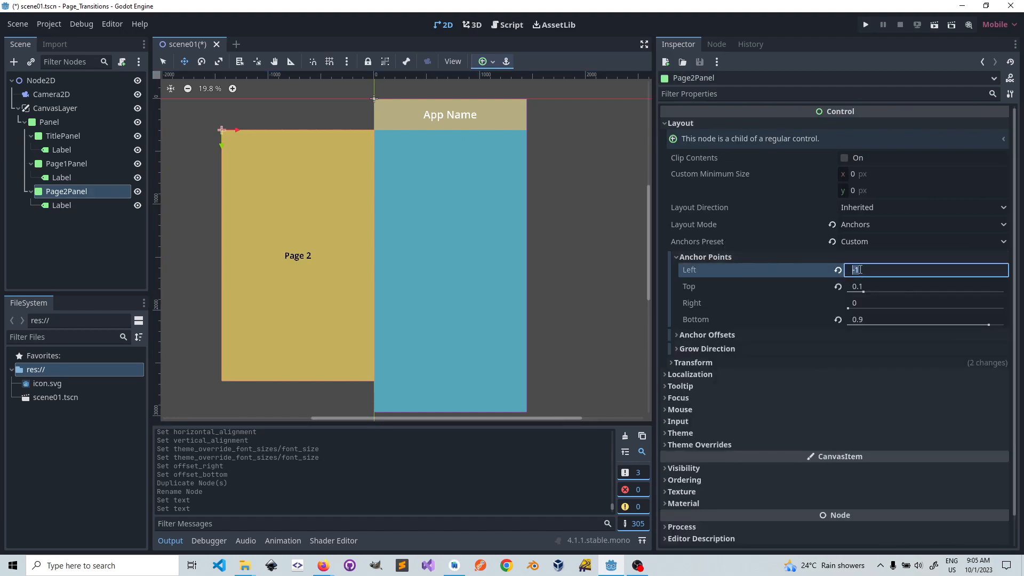
type("1")
left_click(860, 302)
type("2")
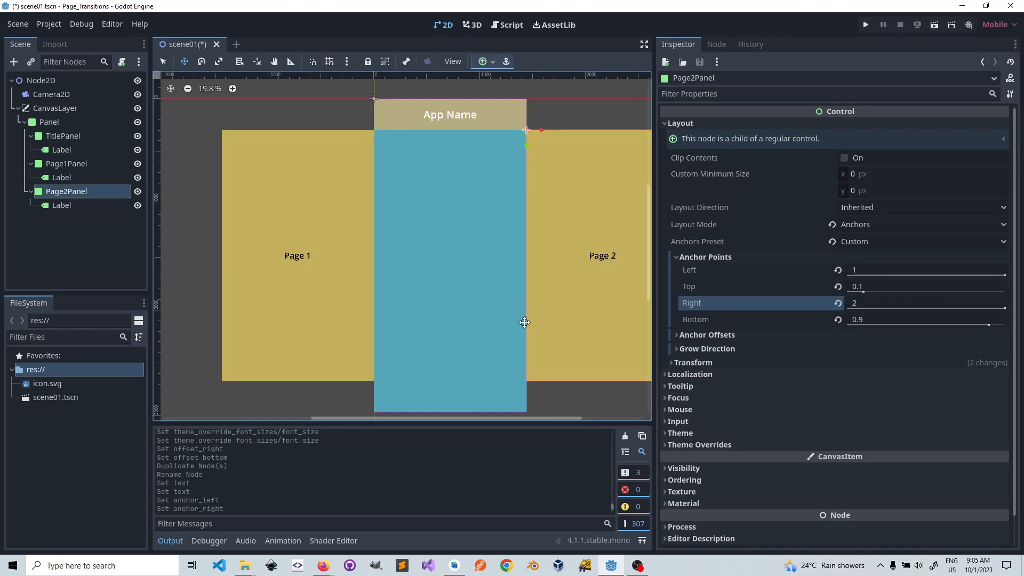
scroll(582, 291, "down", 3)
middle_click_drag(574, 282, 444, 297)
middle_click_drag(500, 275, 517, 262)
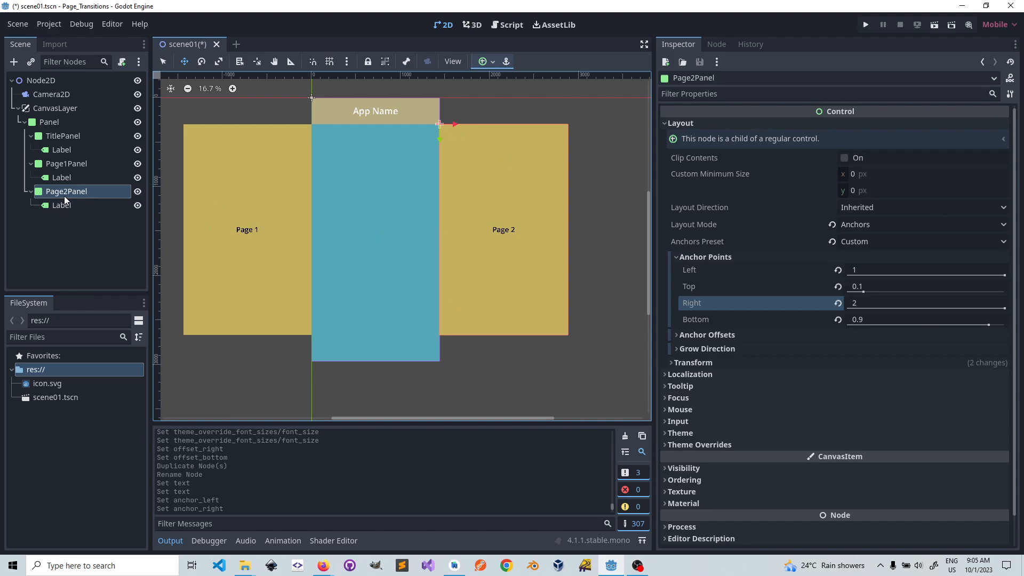
right_click(49, 122)
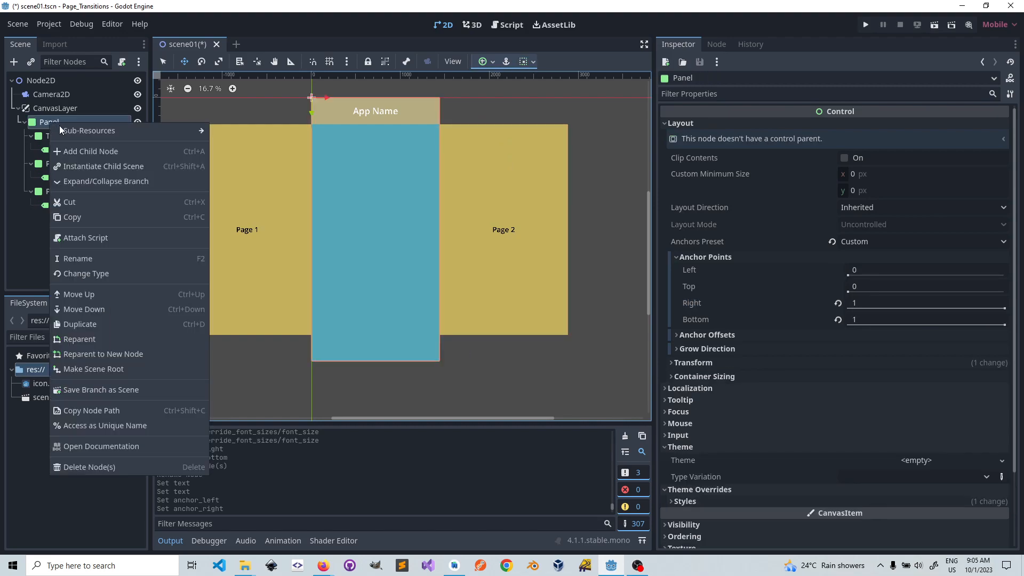
left_click(71, 154)
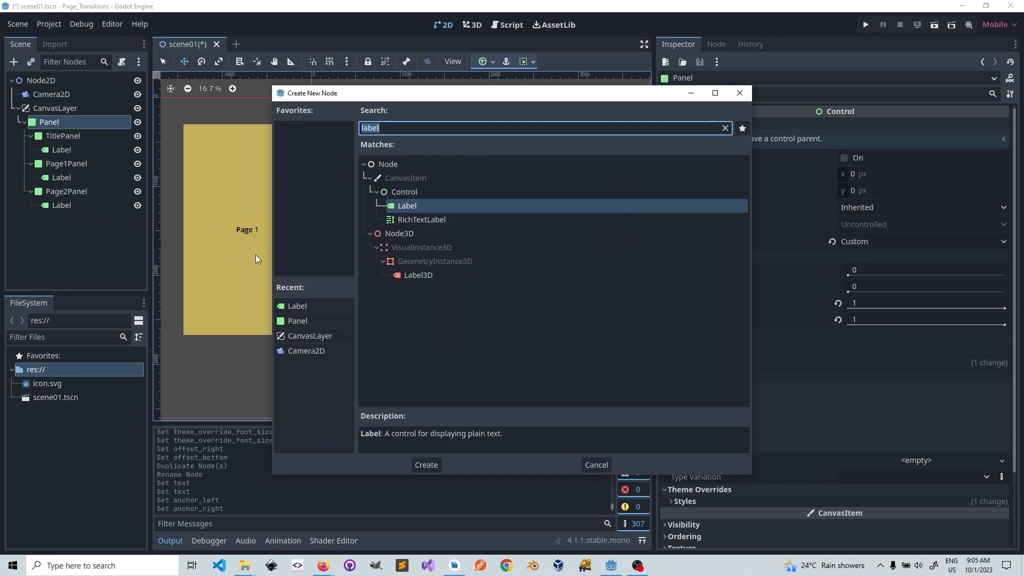
double_click(414, 206)
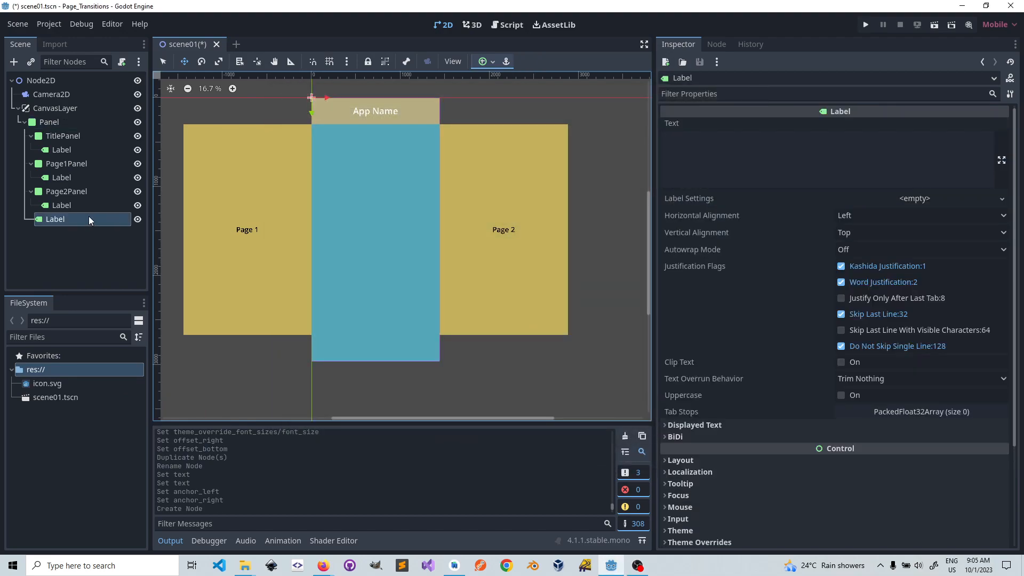
scroll(762, 127, "down", 2)
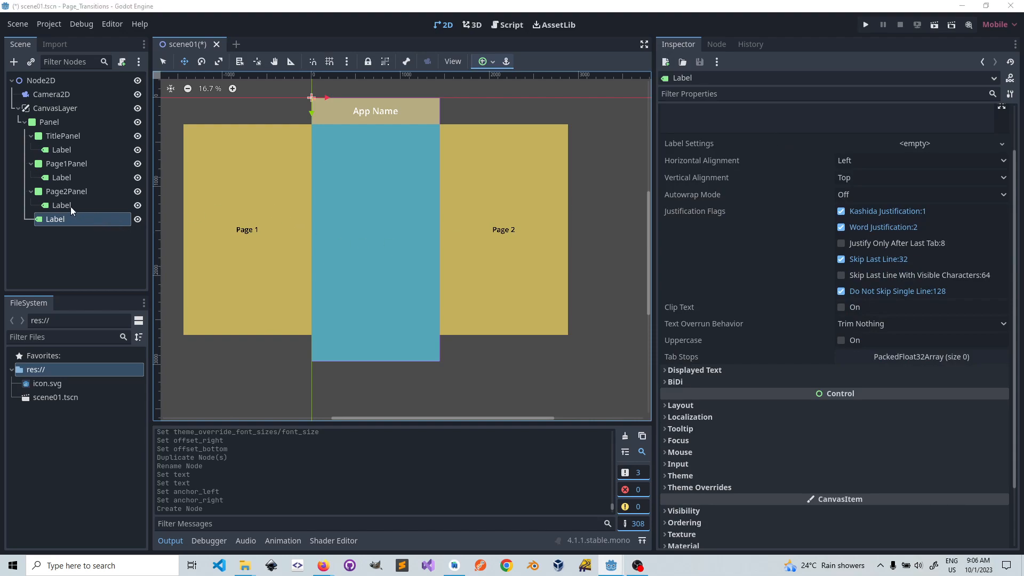
key("Delete")
left_click(486, 298)
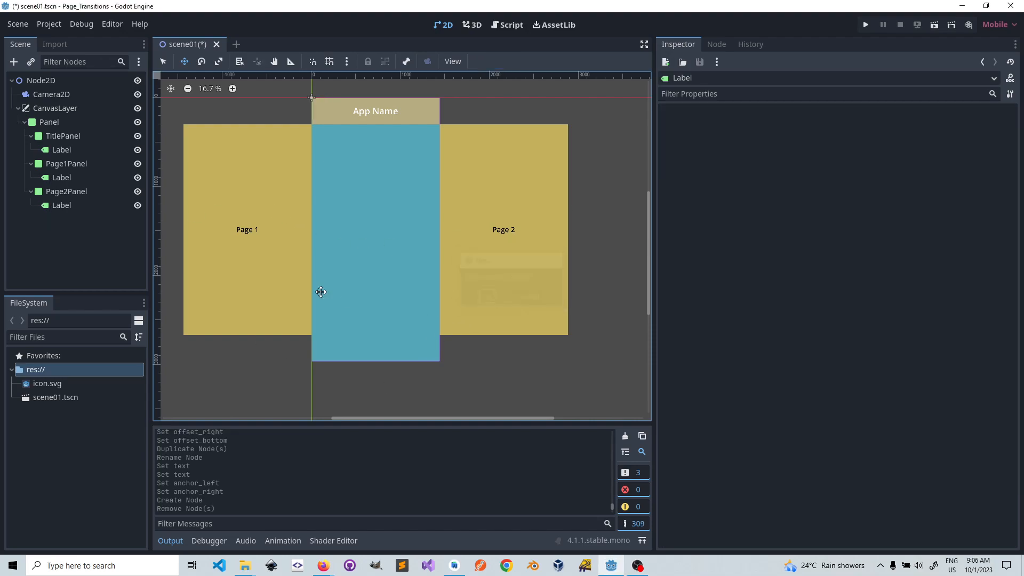
- Add a Panel node as a child of the main Panel
right_click(44, 121)
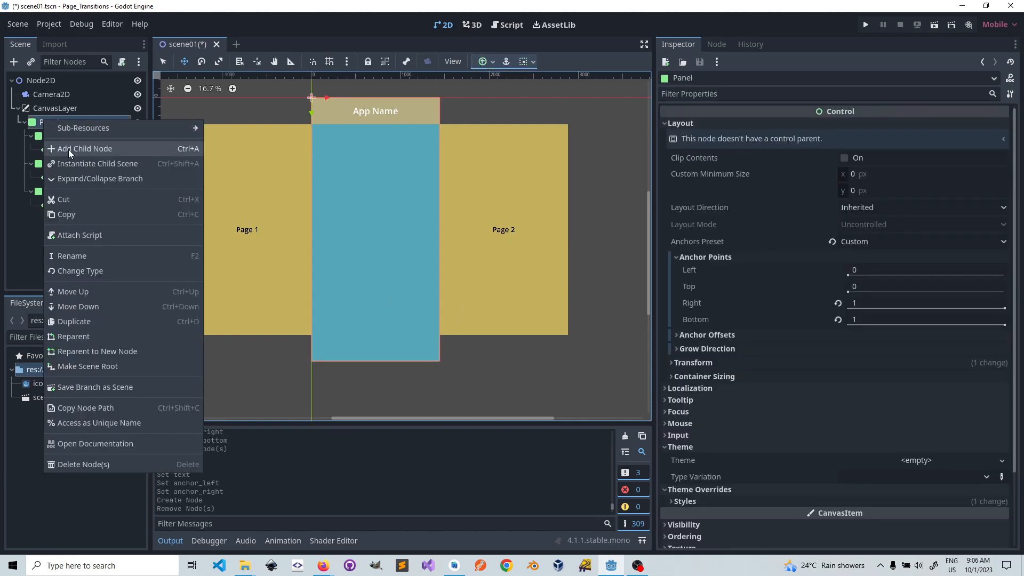
left_click(68, 149)
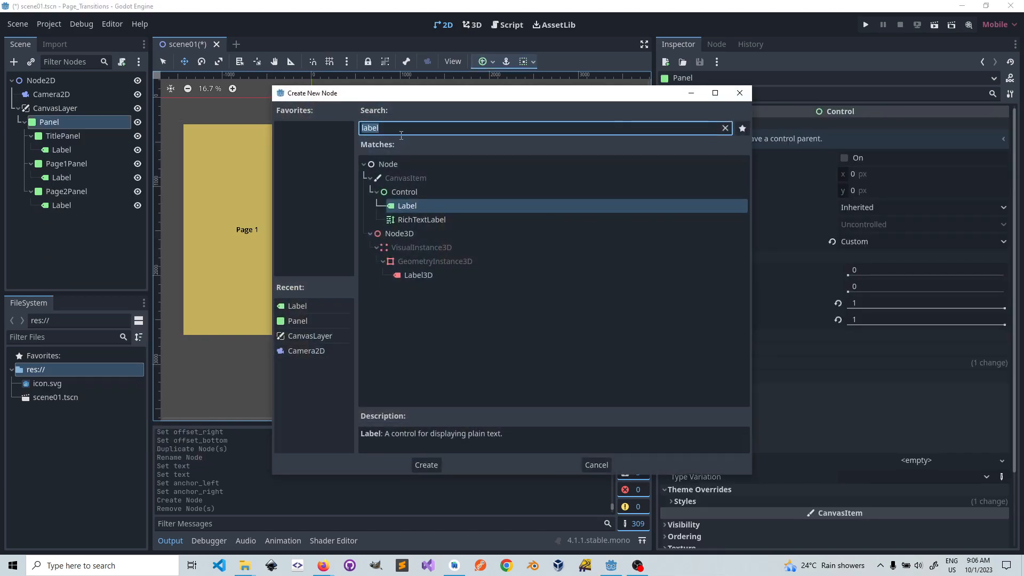
type("panel")
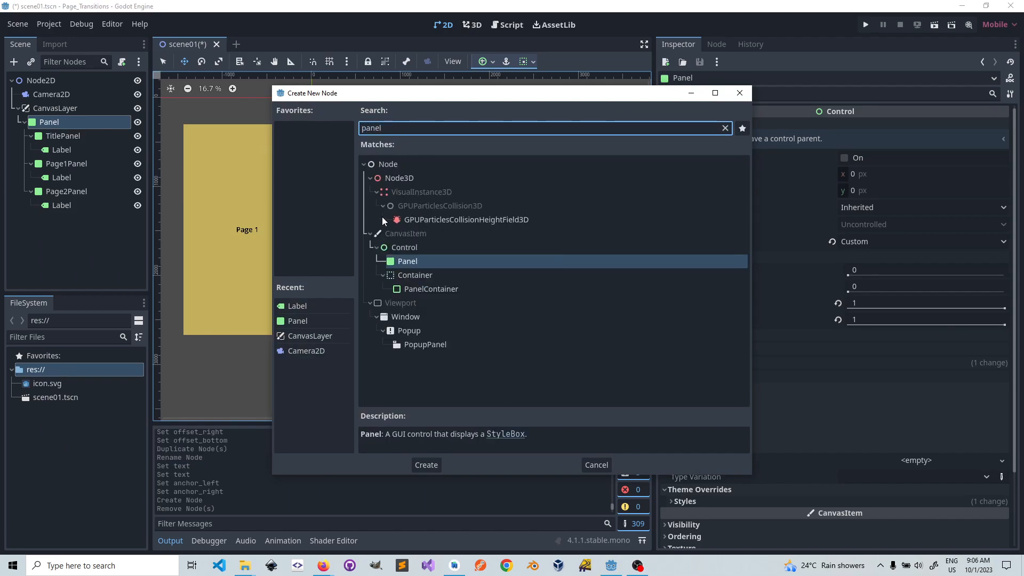
double_click(405, 261)
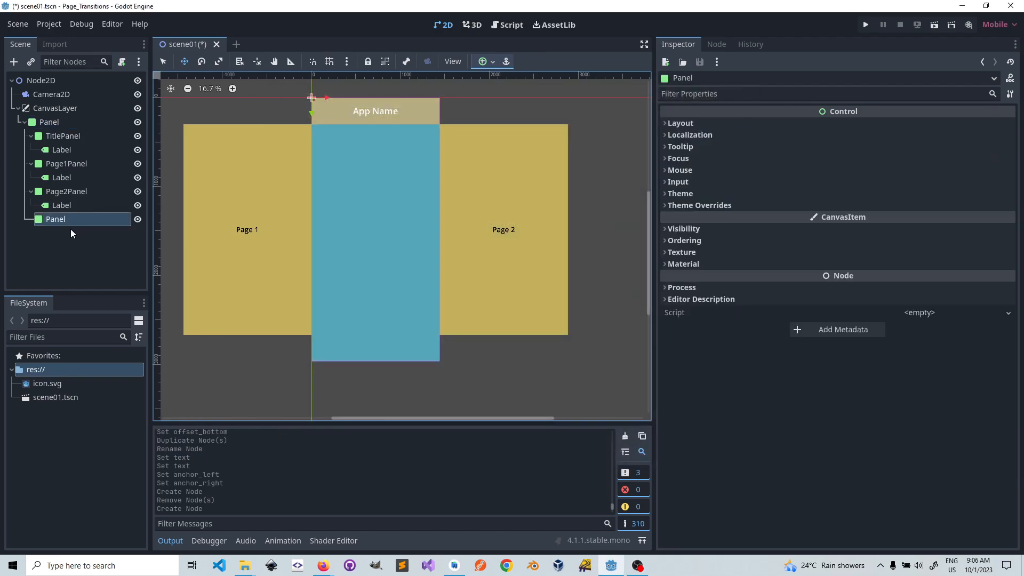
- Set the new child panel's layout mode to Anchors with the Custom anchors preset
left_click(666, 123)
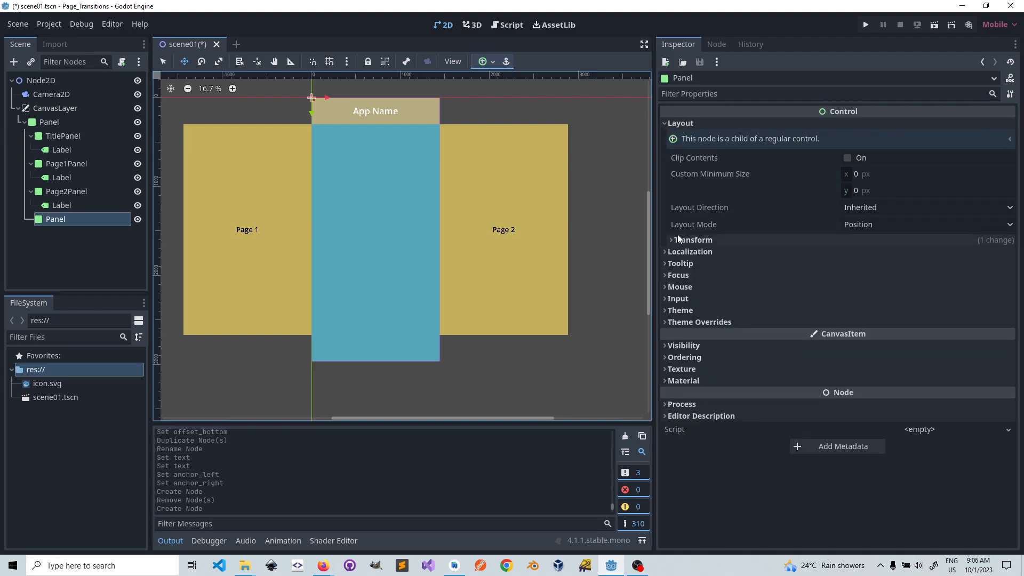
left_click(932, 228)
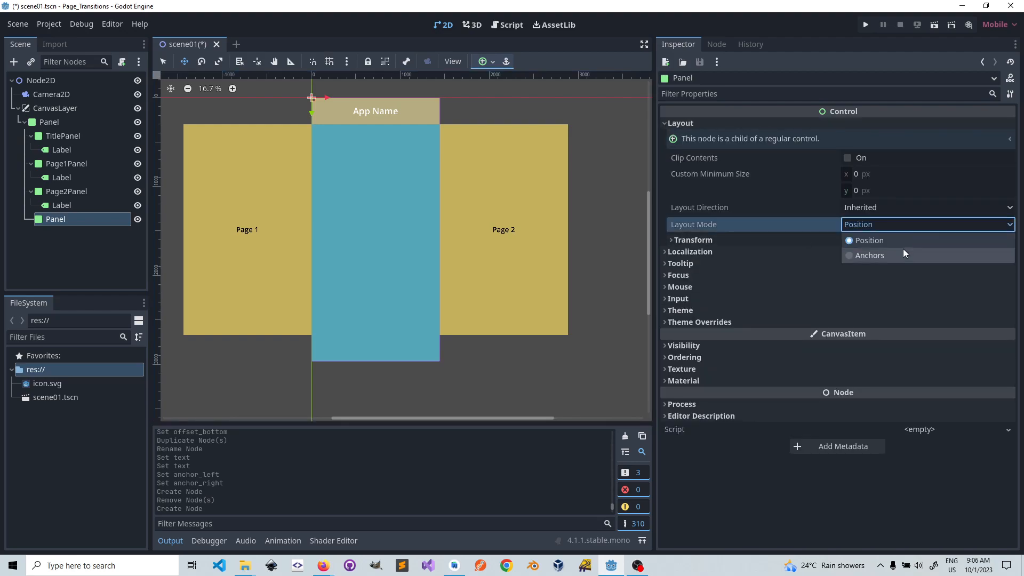
left_click(885, 254)
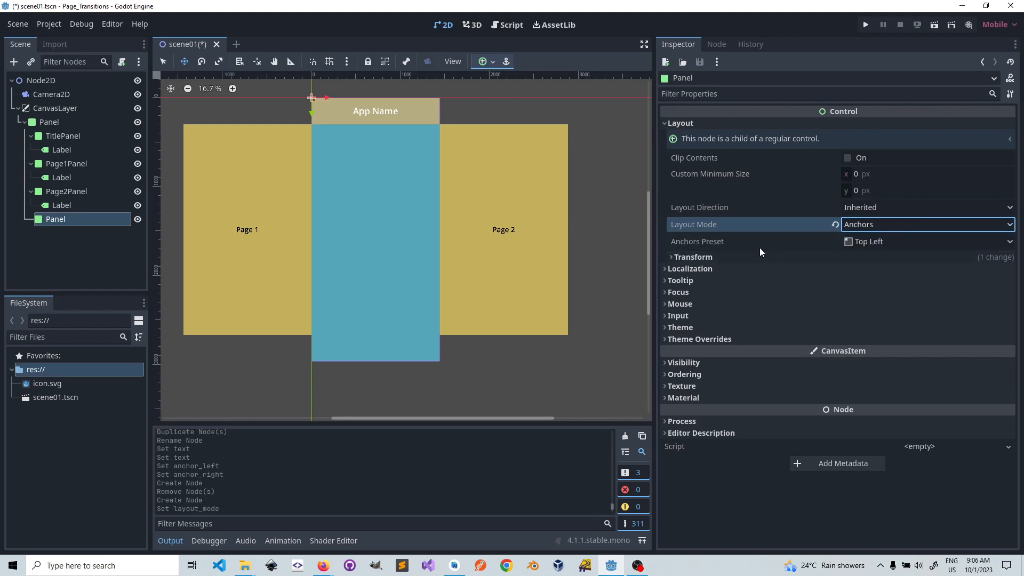
left_click(898, 242)
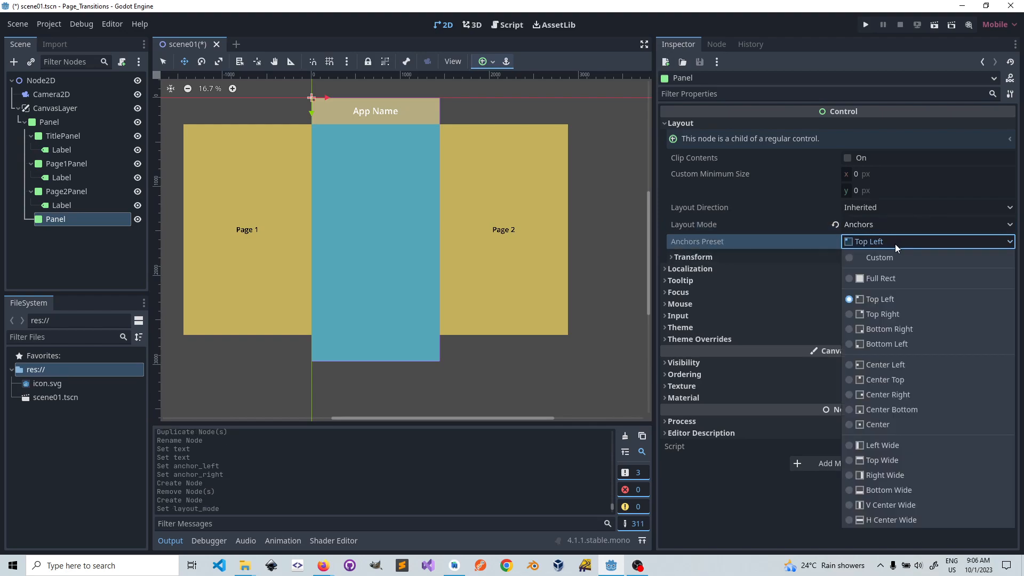
left_click(872, 258)
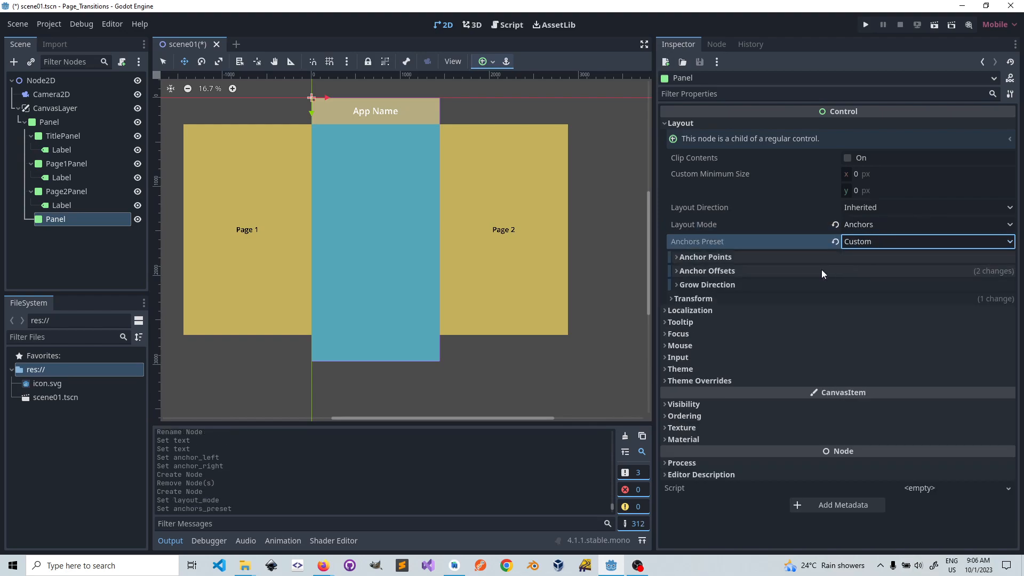
- Reset the new panel's right and bottom anchor offsets to 0 px
left_click(677, 271)
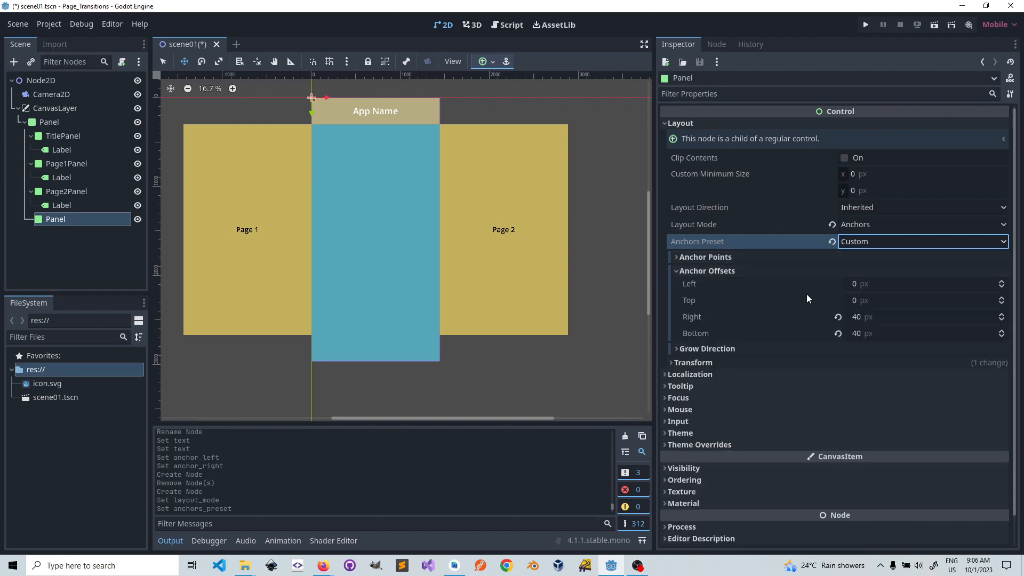
left_click(839, 317)
left_click(839, 333)
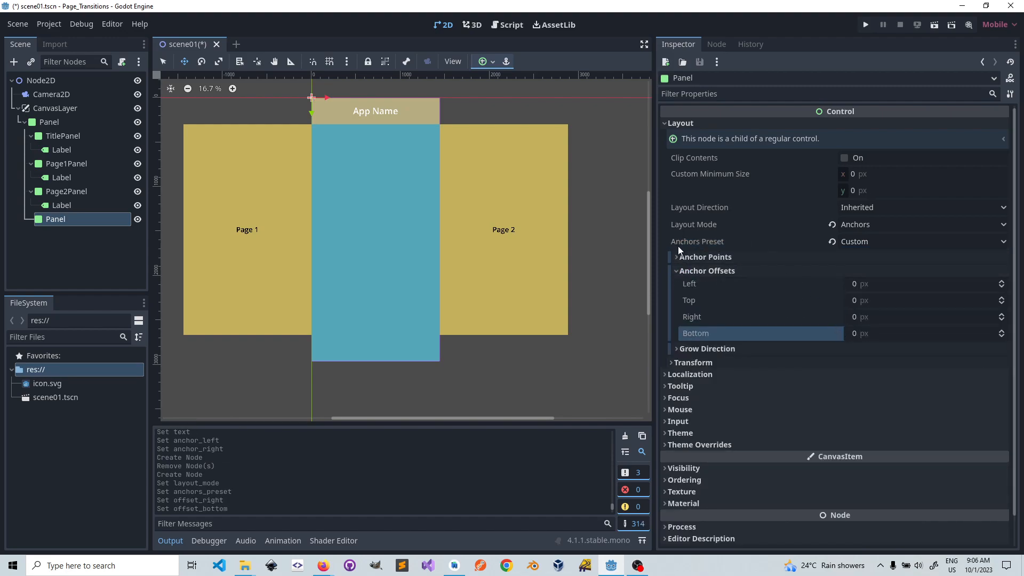
left_click(679, 270)
- Set the new panel's anchor points to 1 for right, 0.9 for top and 1 for bottom
left_click(677, 258)
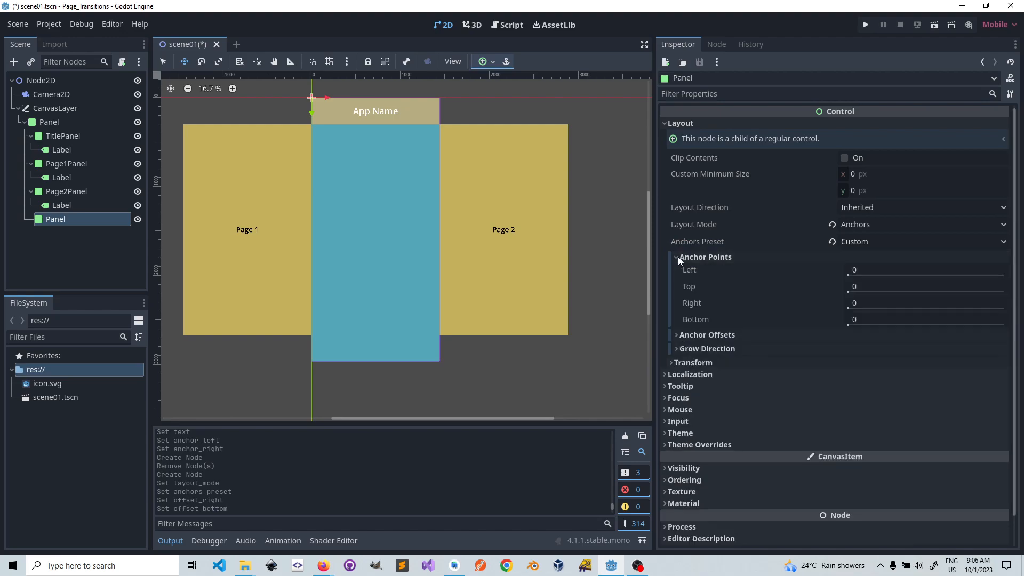
left_click(860, 270)
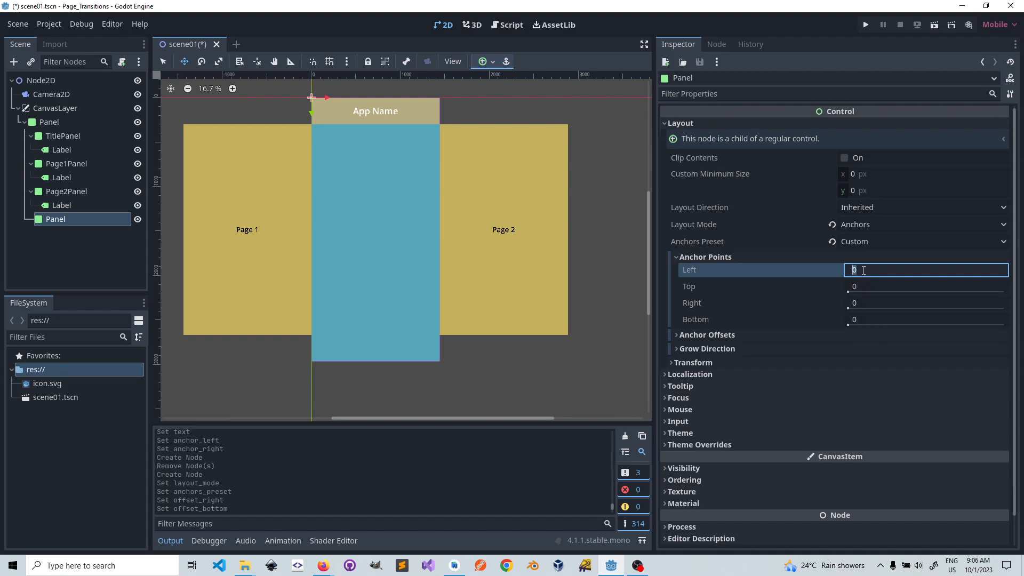
left_click(856, 303)
type("1")
key("Return")
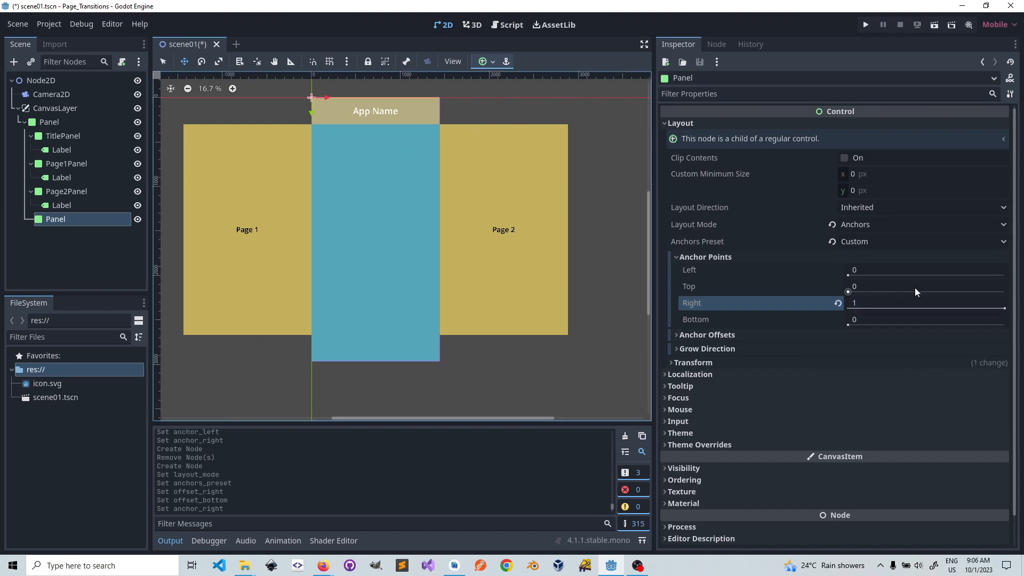
left_click(863, 269)
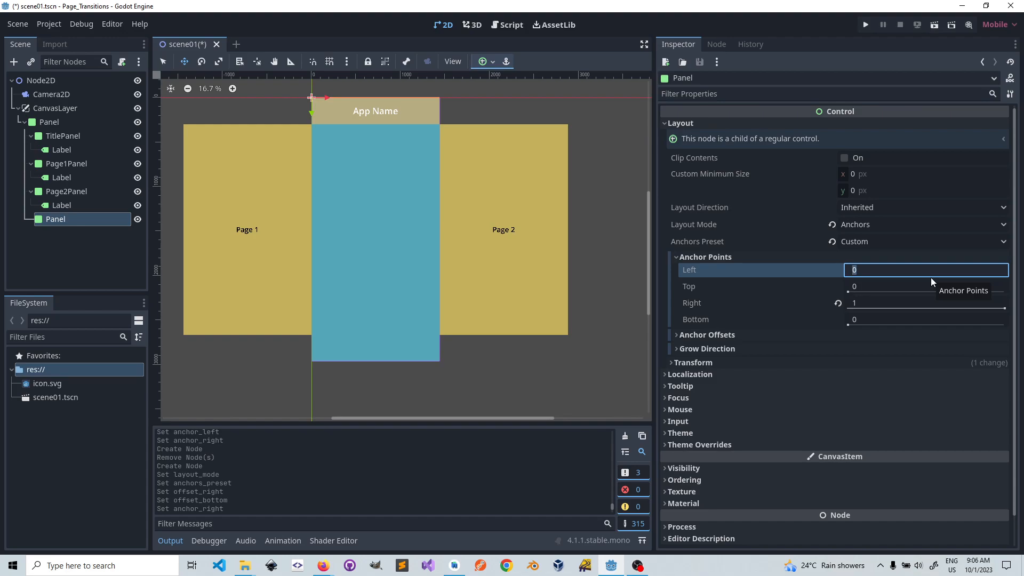
left_click(874, 286)
type(".9")
key("Return")
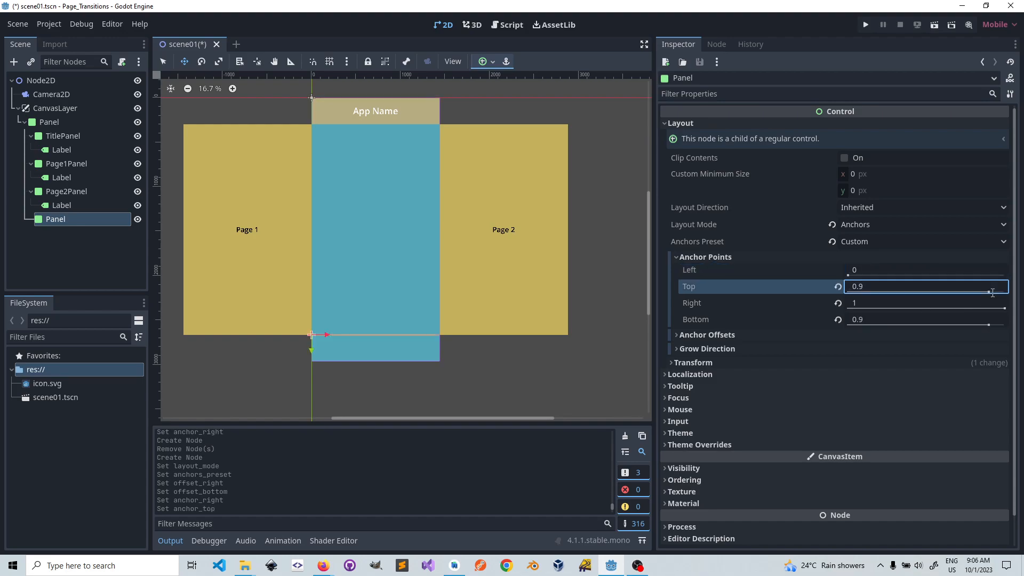
left_click(867, 319)
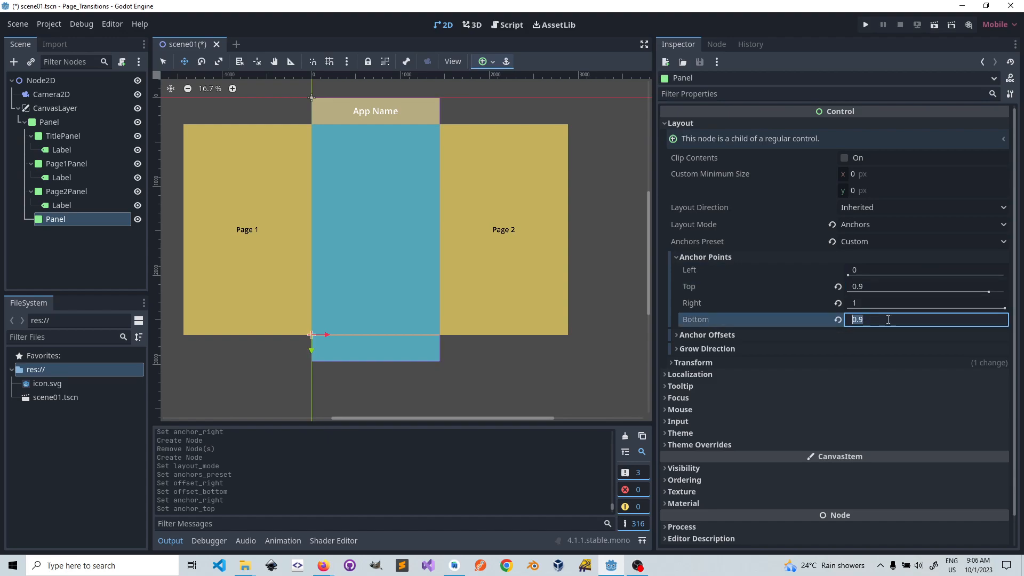
type("1")
key("Return")
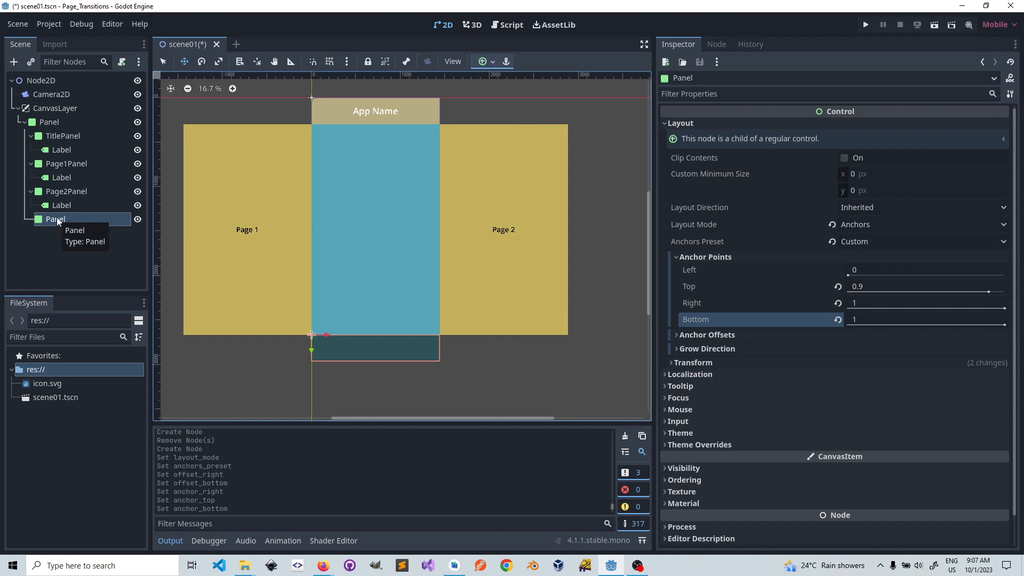
- Assign a new StyleBoxFlat as the new panel's style override and expand its properties
scroll(800, 303, "down", 1)
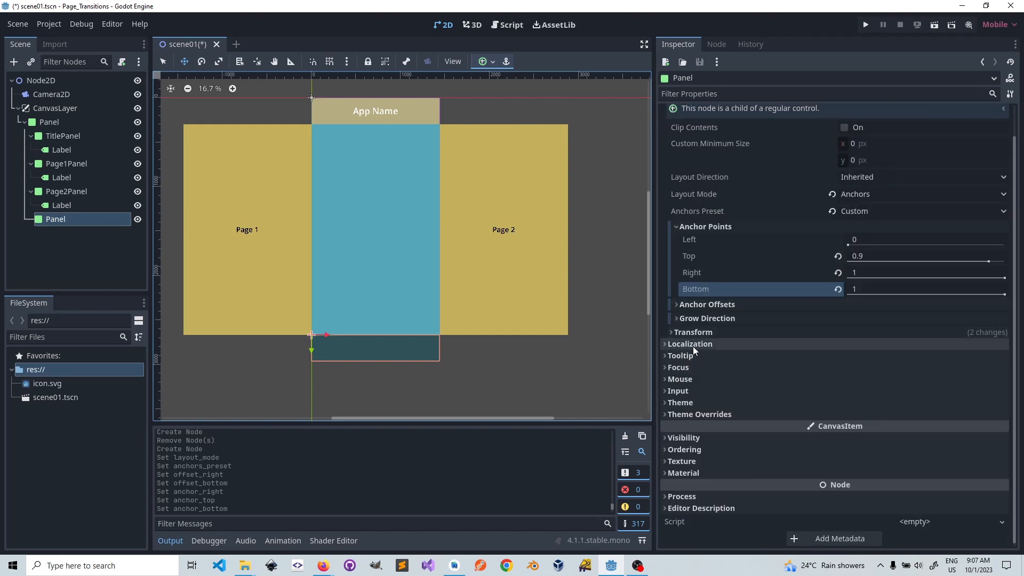
left_click(668, 414)
left_click(674, 425)
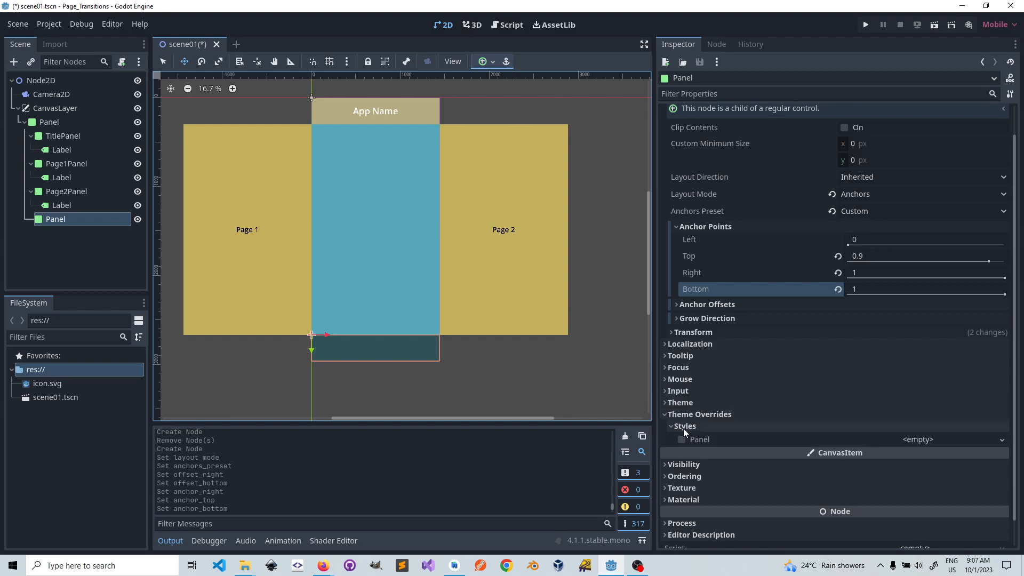
left_click(965, 444)
left_click(942, 485)
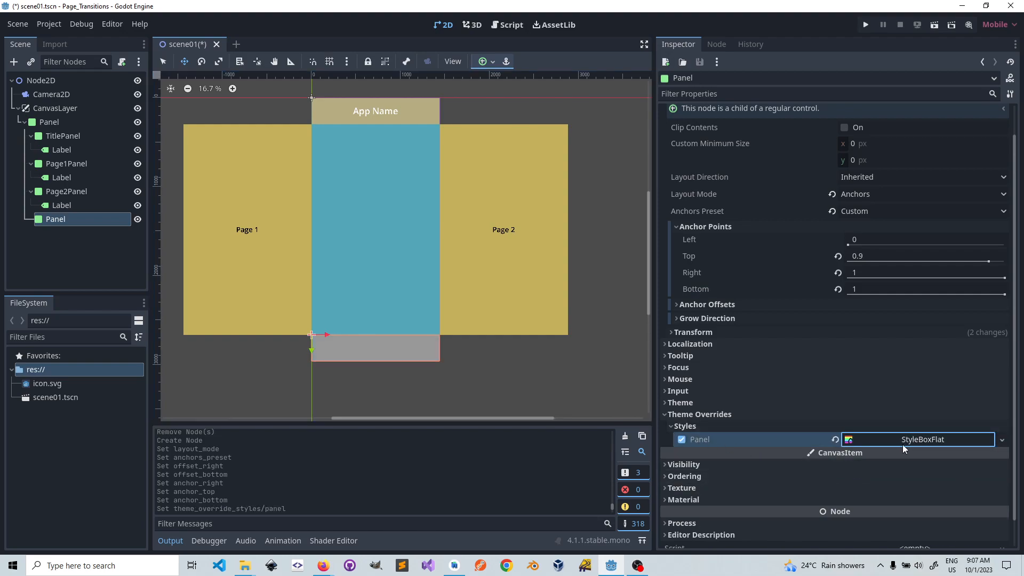
left_click(930, 440)
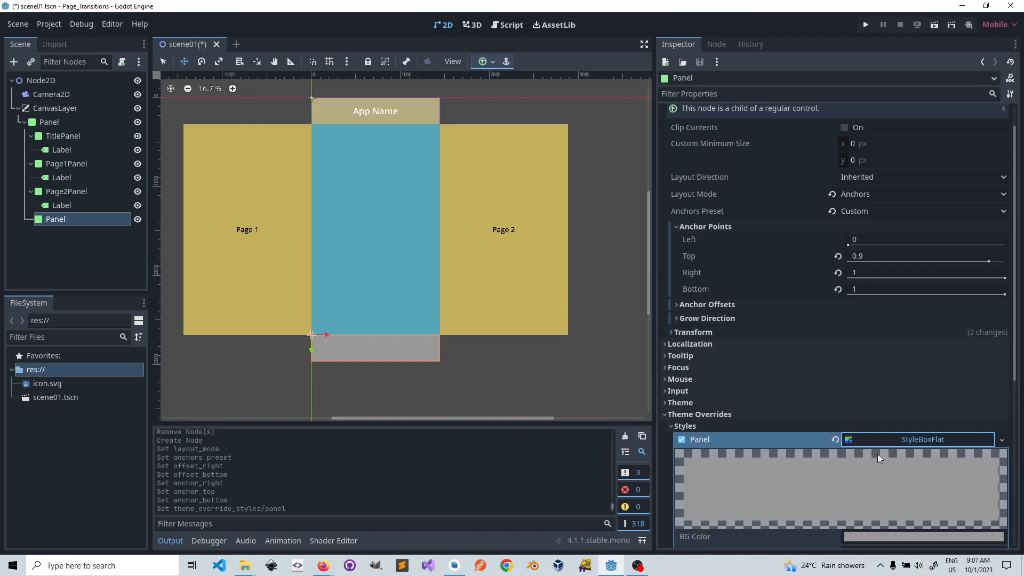
- Set the StyleBoxFlat's background color to pink d970ab
left_click(895, 537)
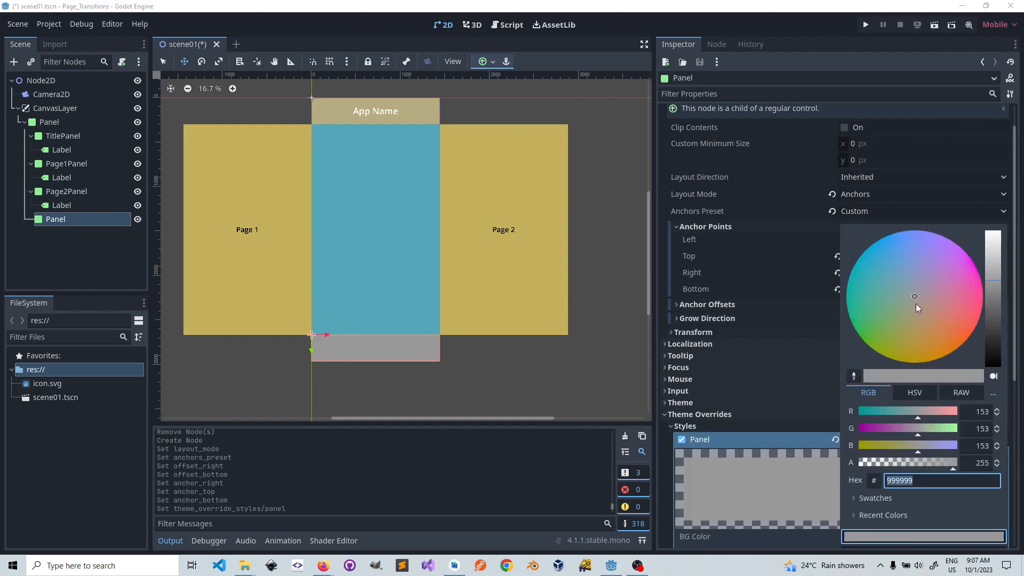
left_click(957, 287)
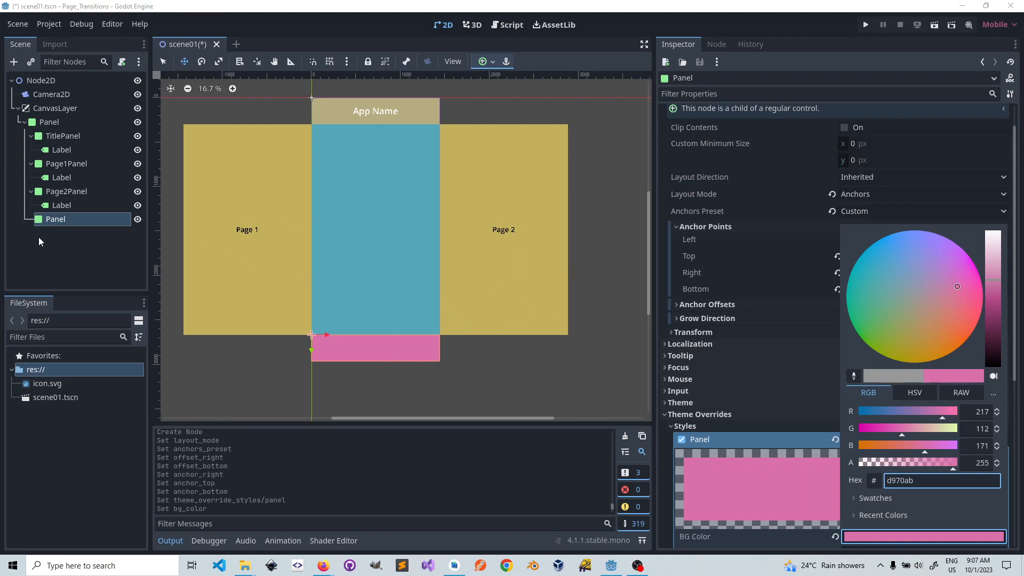
left_click(53, 220)
right_click(52, 219)
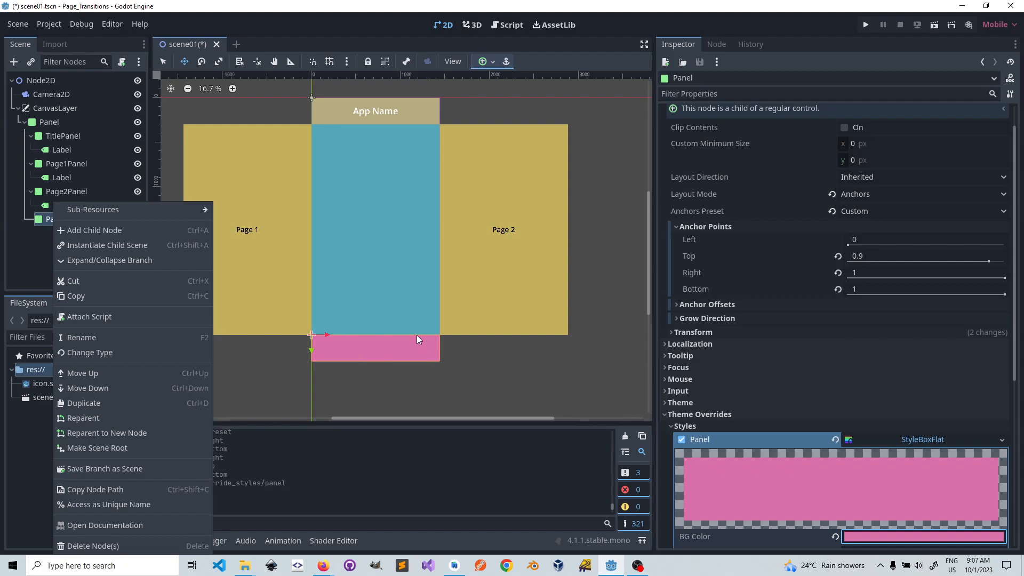
left_click(172, 5)
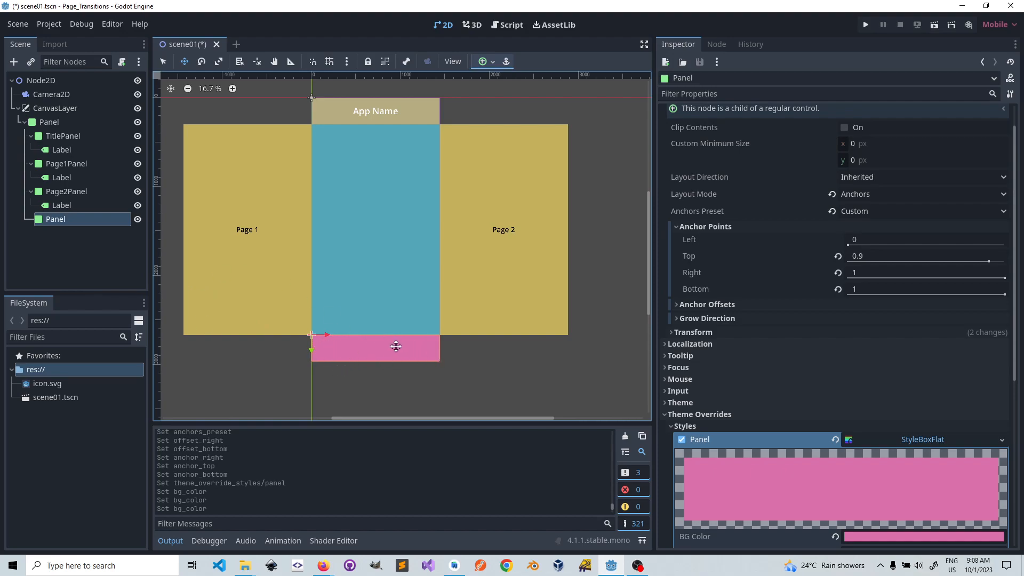
- Add a Button node as a child of the pink bottom Panel
right_click(53, 220)
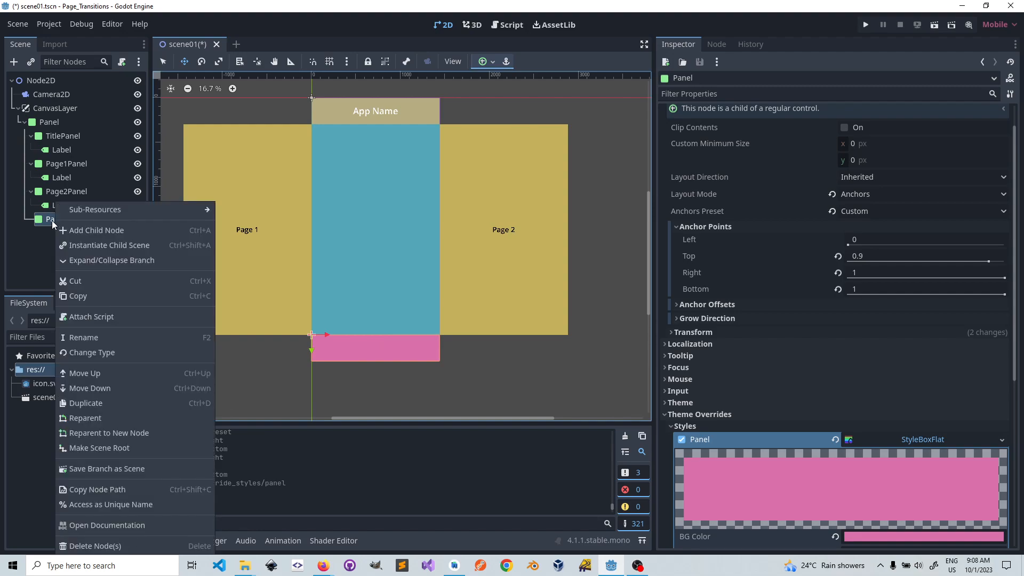
left_click(78, 232)
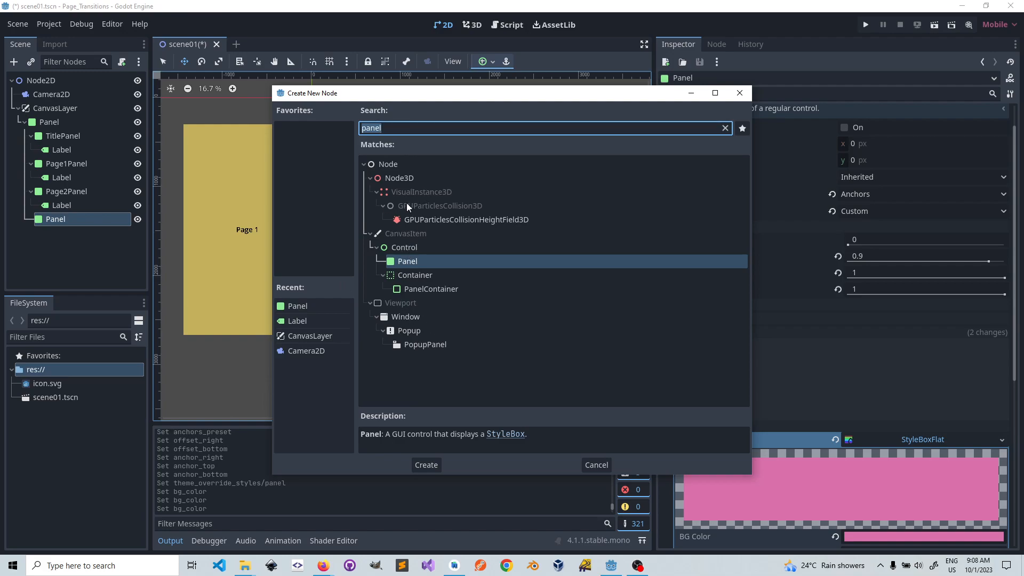
left_click_drag(383, 97, 760, 124)
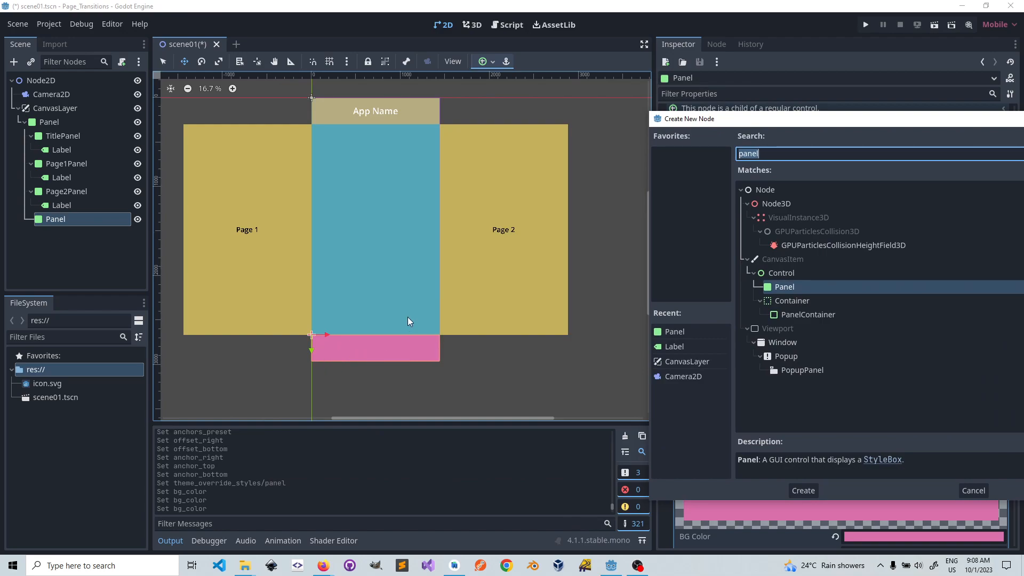
left_click_drag(794, 121, 633, 99)
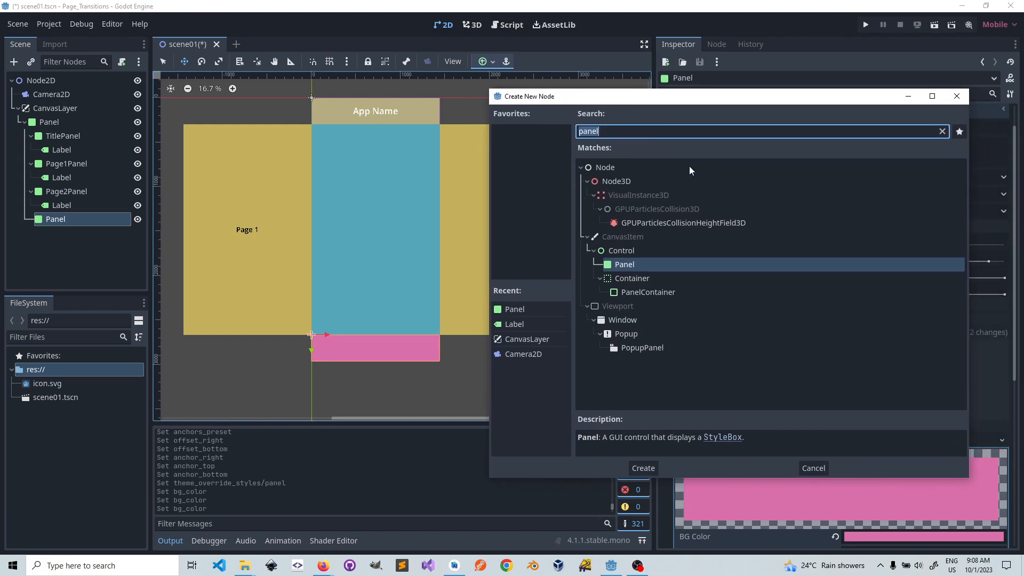
type("button")
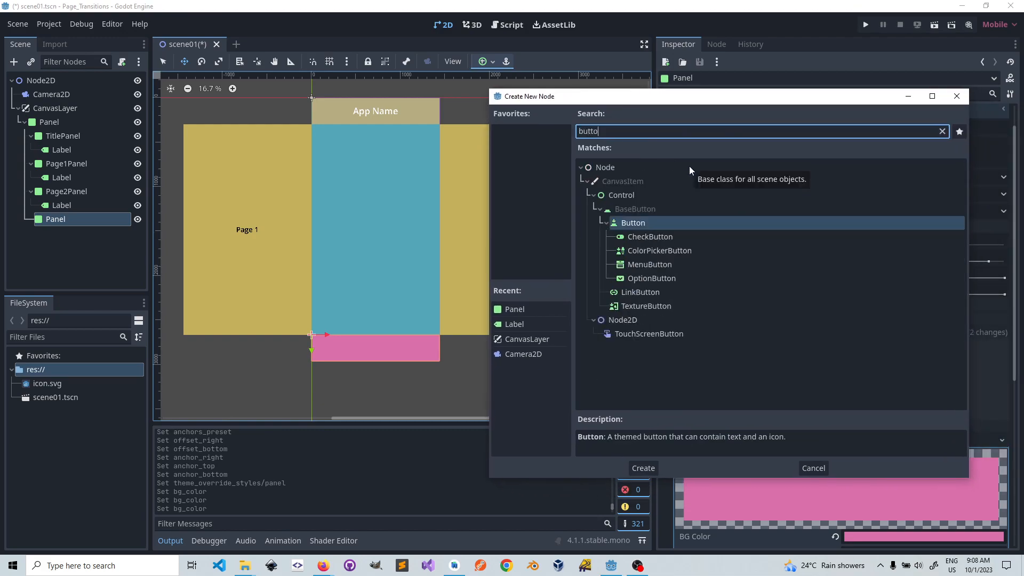
double_click(642, 226)
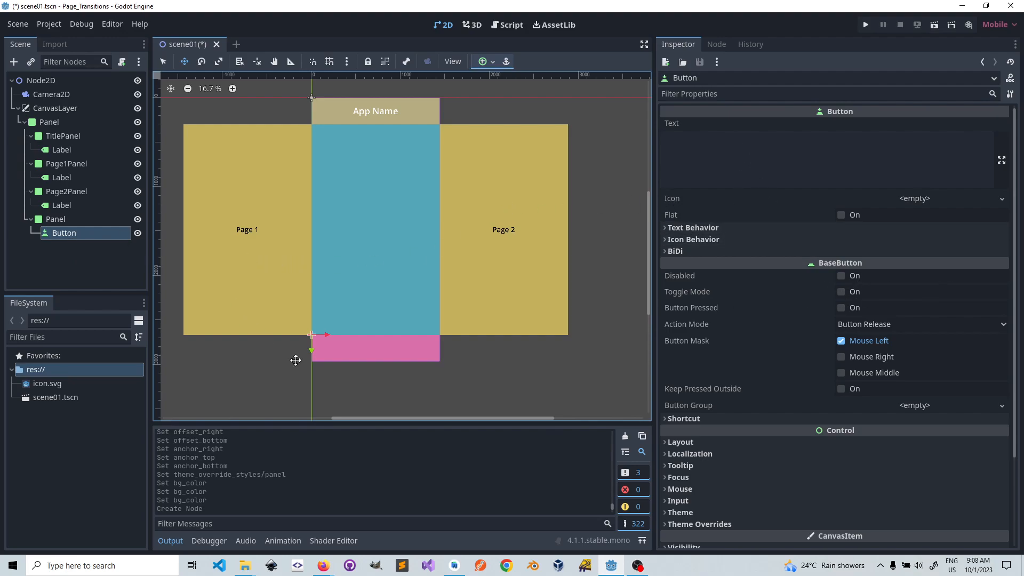
- Add an HBoxContainer under the bottom Panel and reparent the Button into it
right_click(47, 219)
left_click(71, 230)
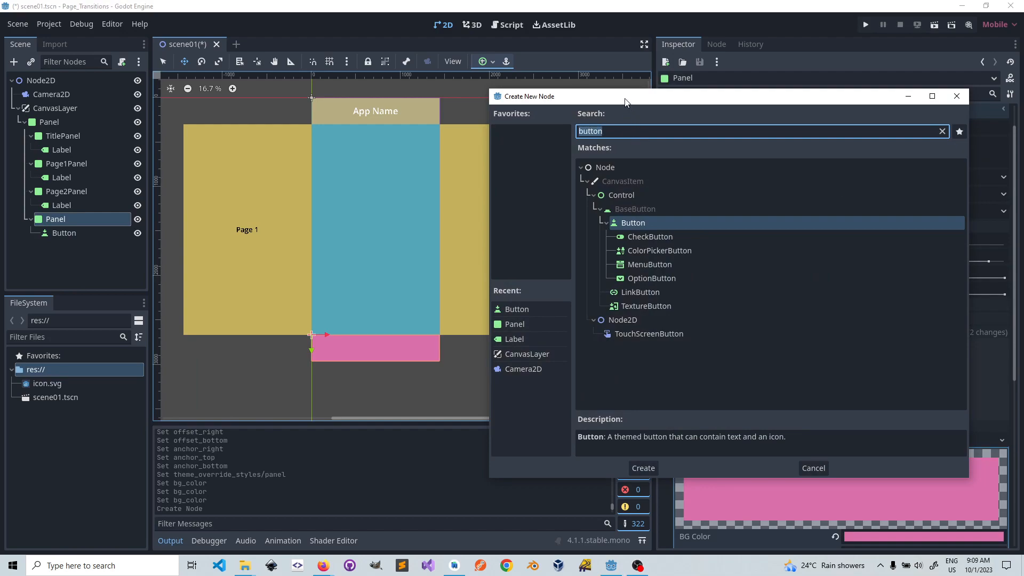
left_click_drag(625, 100, 569, 104)
type("hor")
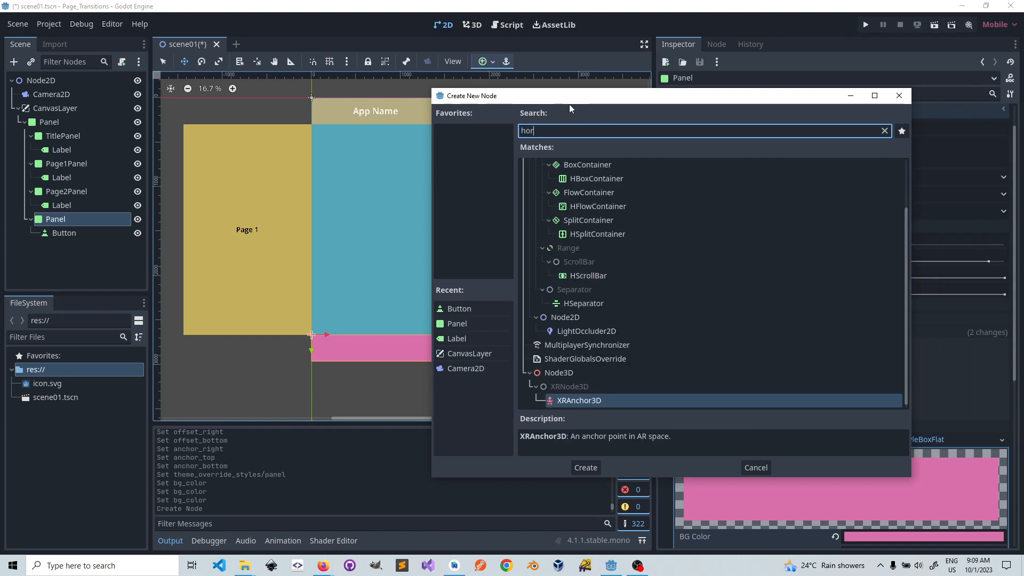
type("iz")
key("BackSpace")
key("BackSpace")
left_click(576, 181)
double_click(590, 178)
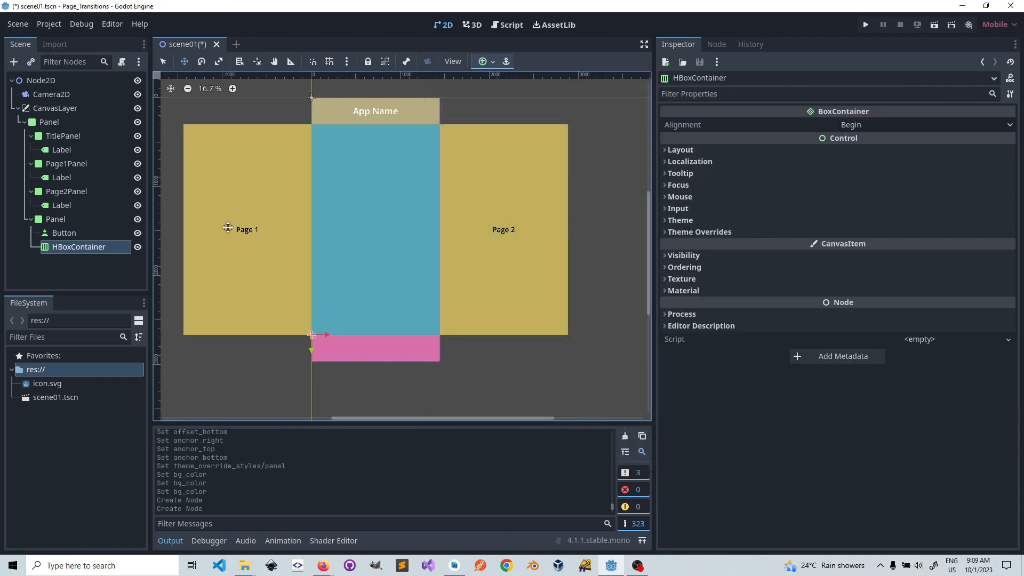
mouse_move(59, 235)
left_mouse_down()
mouse_move(59, 251)
mouse_move(62, 241)
left_mouse_up()
- Set the HBoxContainer's layout mode to Anchors with the Custom anchors preset
left_click(69, 233)
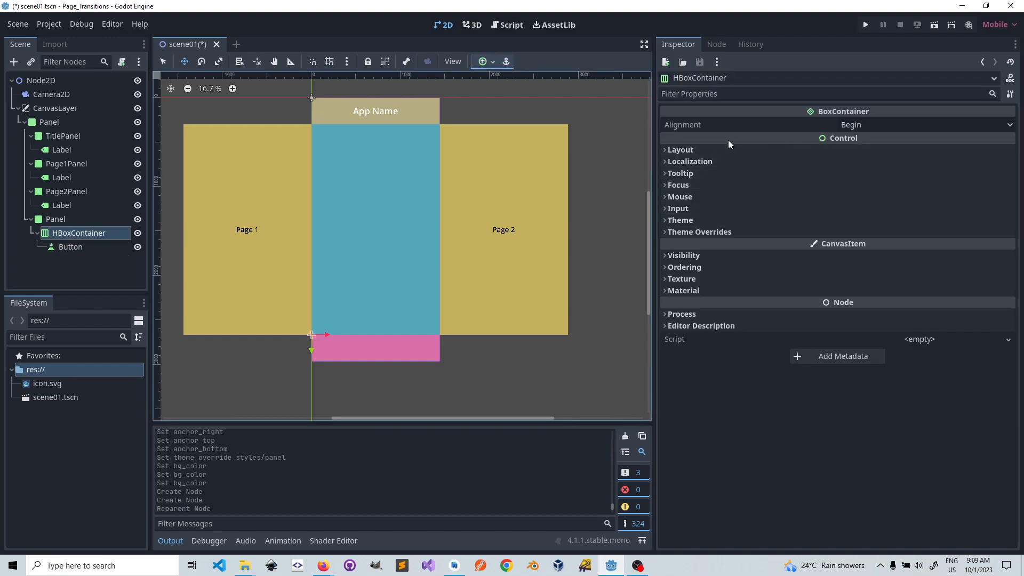
left_click(665, 150)
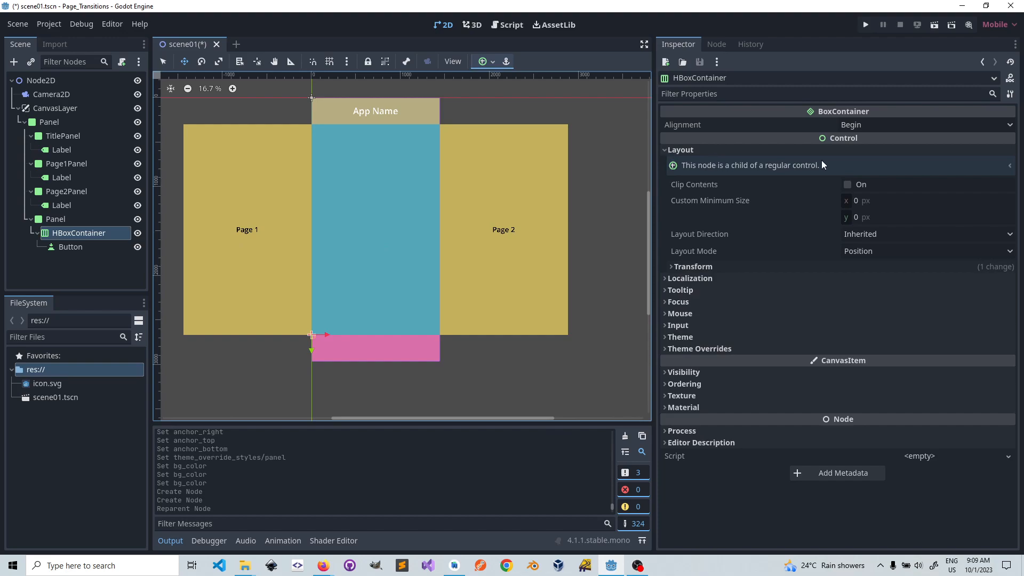
left_click(860, 252)
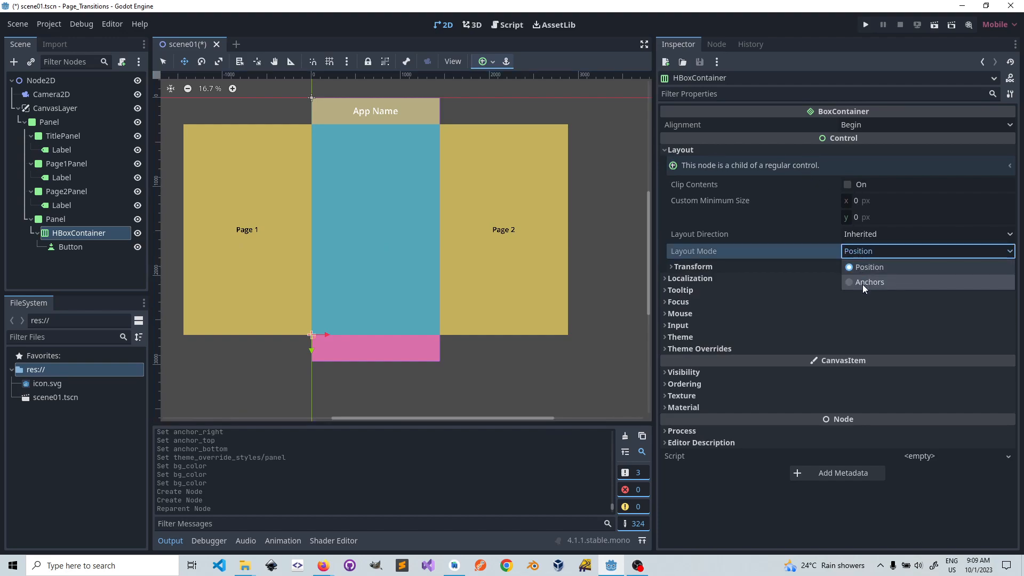
left_click(863, 284)
left_click(858, 270)
left_click(866, 279)
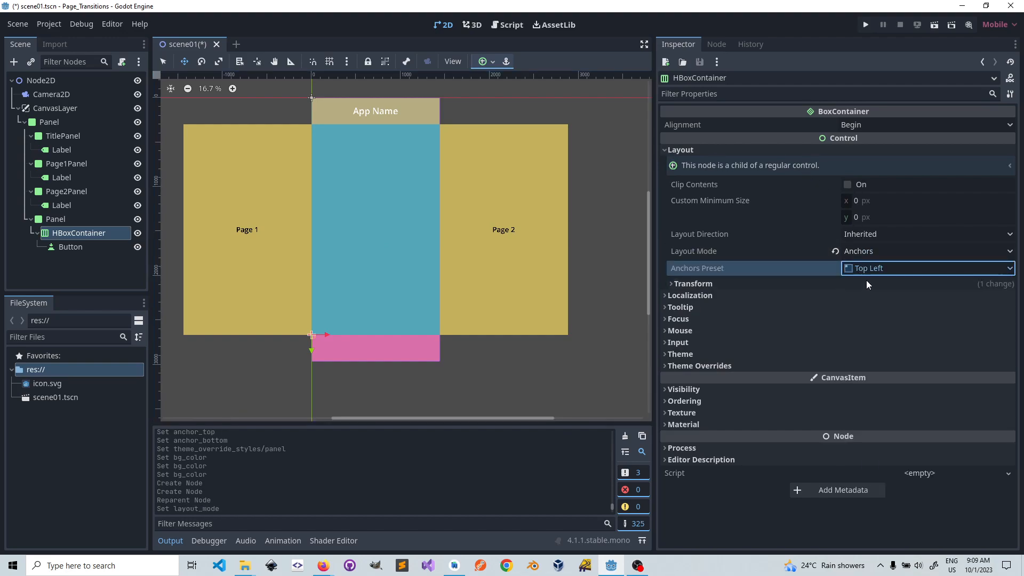
- Reset the HBoxContainer's right and bottom anchor offsets to 0 px
left_click(693, 297)
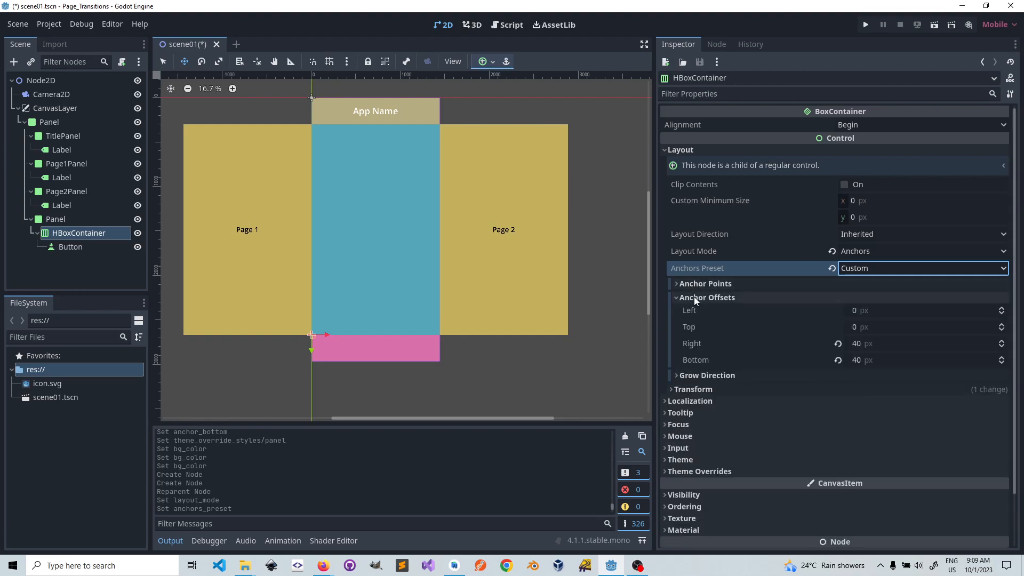
left_click(838, 344)
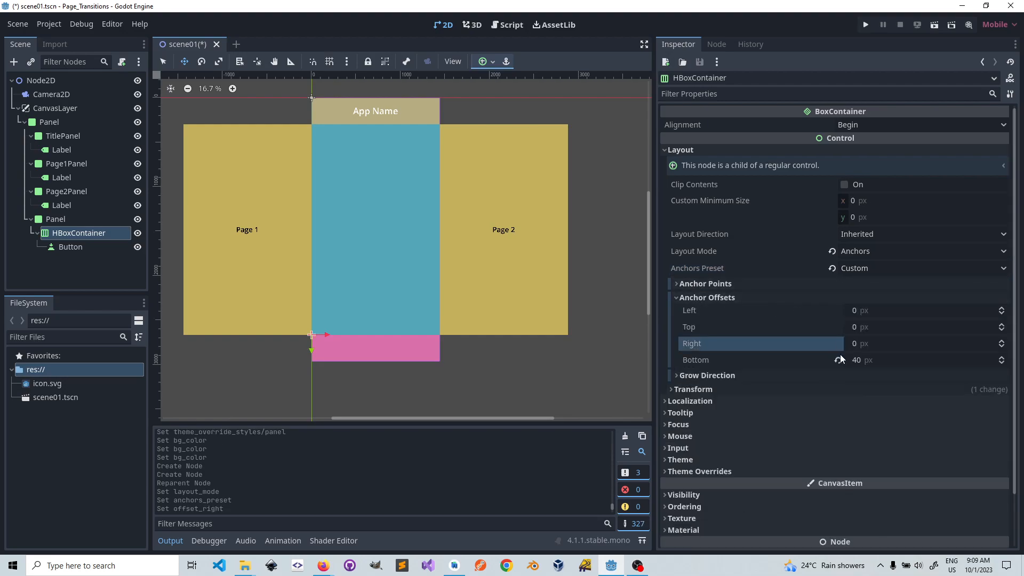
left_click(838, 360)
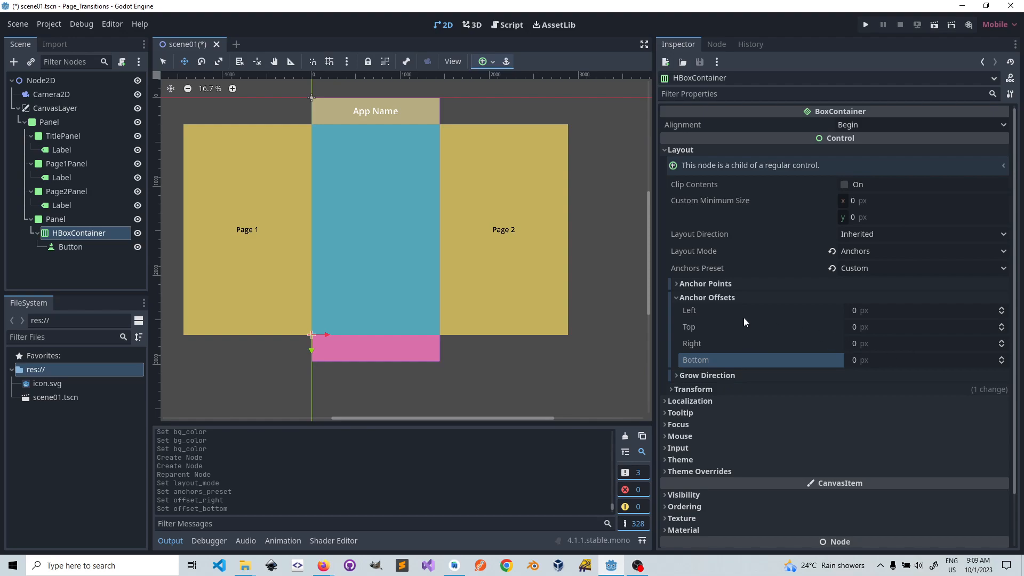
left_click(677, 297)
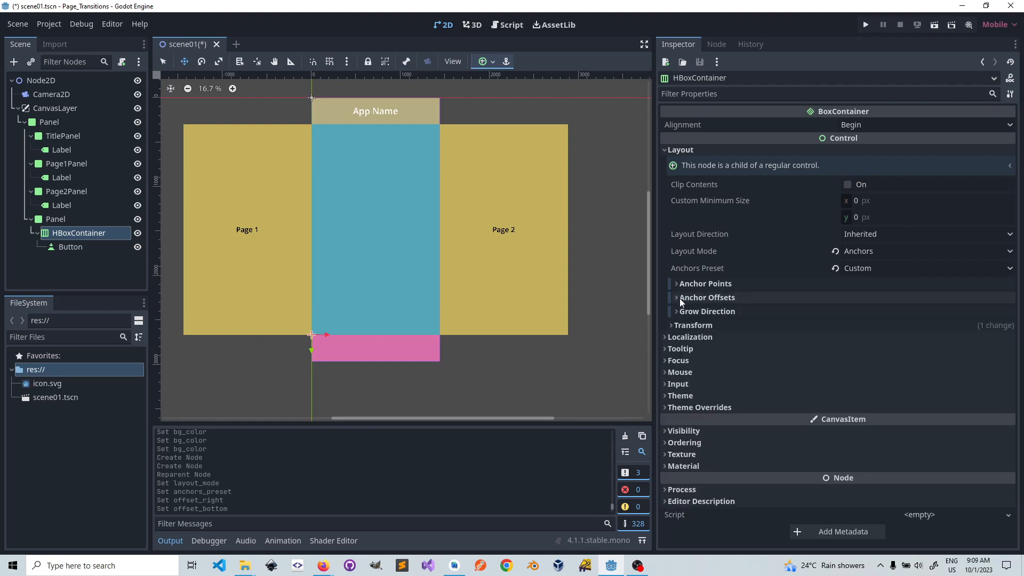
- Set the HBoxContainer's right and bottom anchor points to 1
left_click(678, 284)
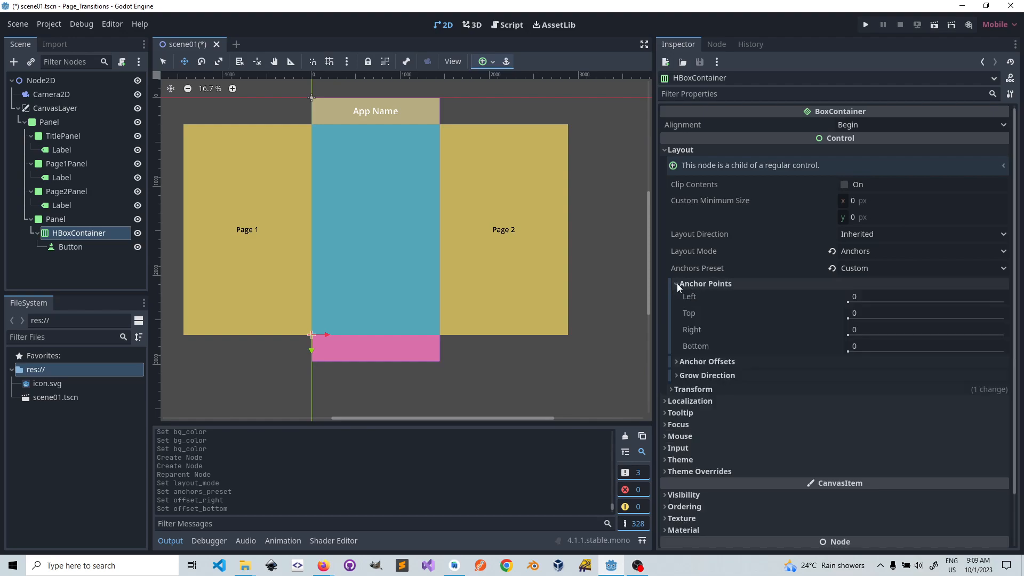
left_click(859, 296)
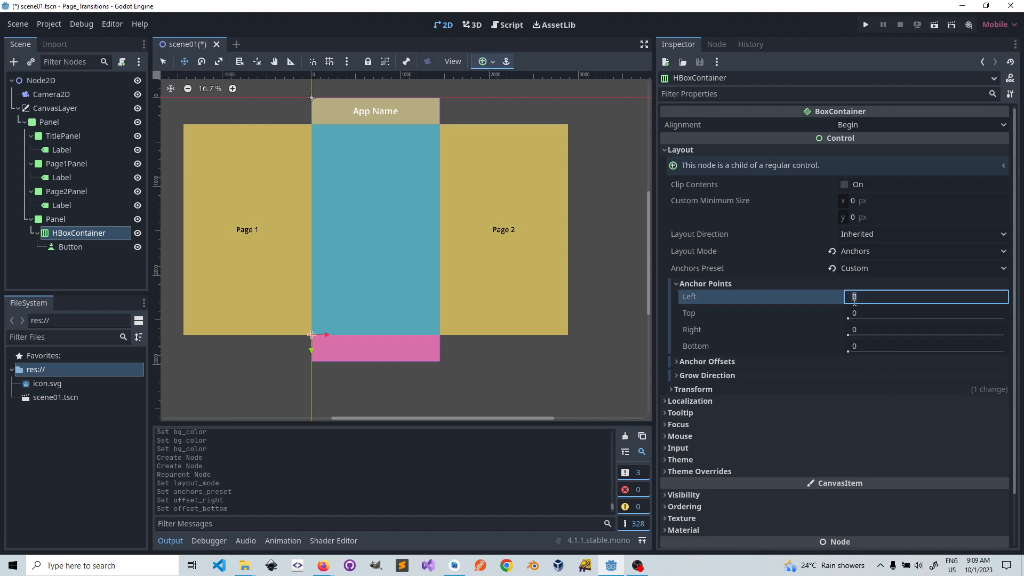
left_click(860, 329)
type("1")
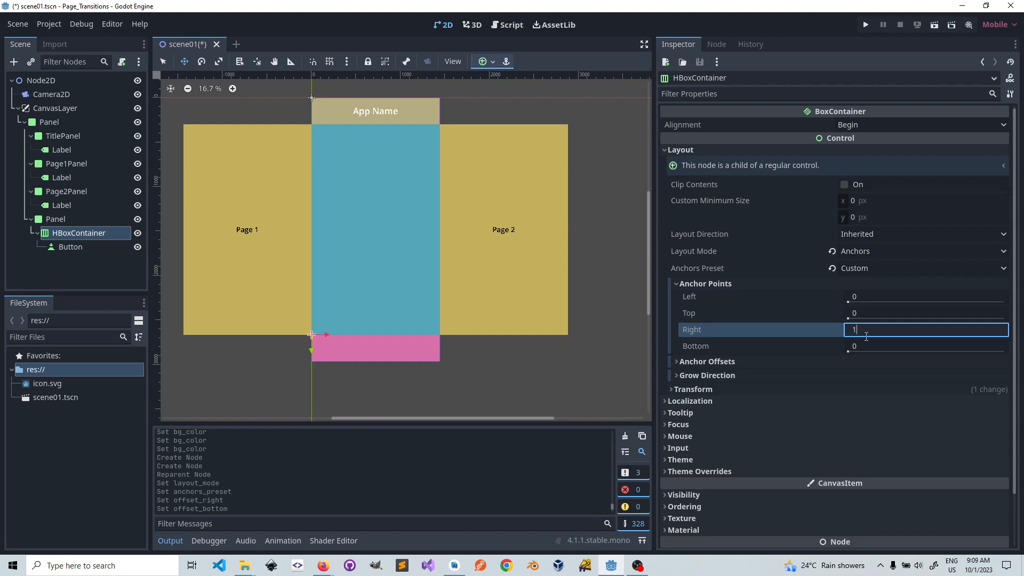
left_click(874, 346)
type("1")
key("Return")
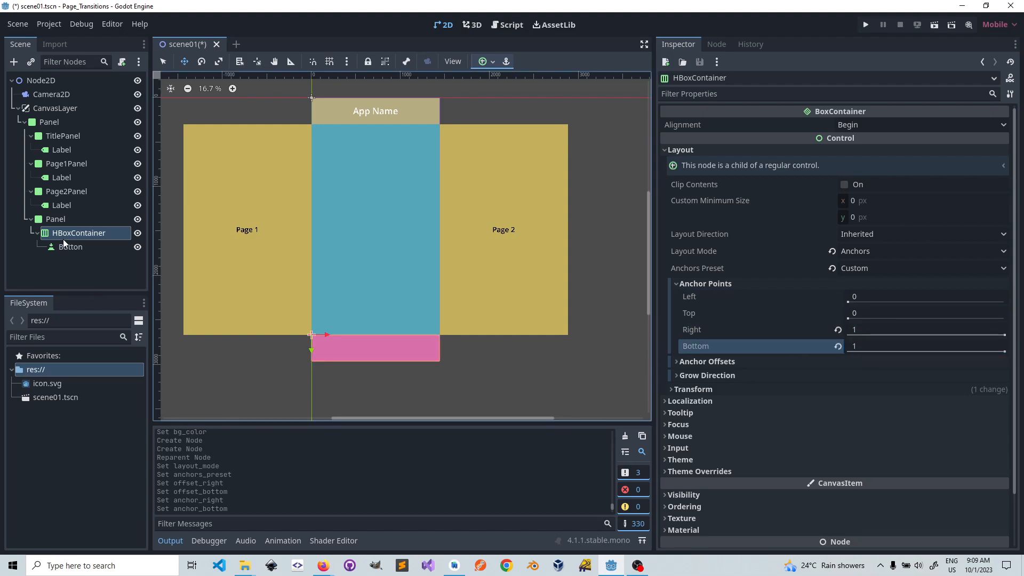
- Enable horizontal Expand in the Button's container sizing so it fills the HBoxContainer's width
left_click(75, 247)
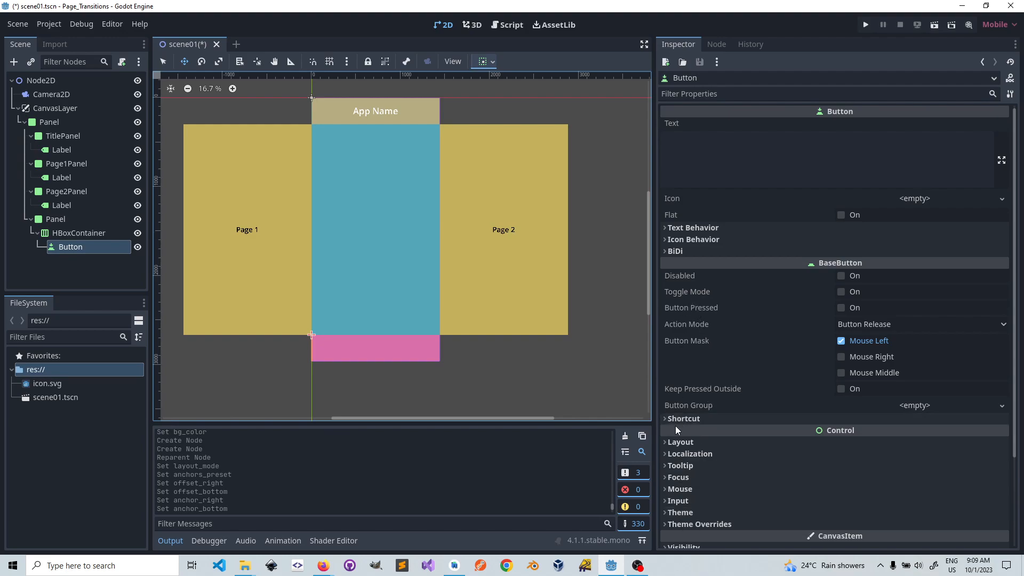
left_click(666, 442)
scroll(732, 442, "down", 3)
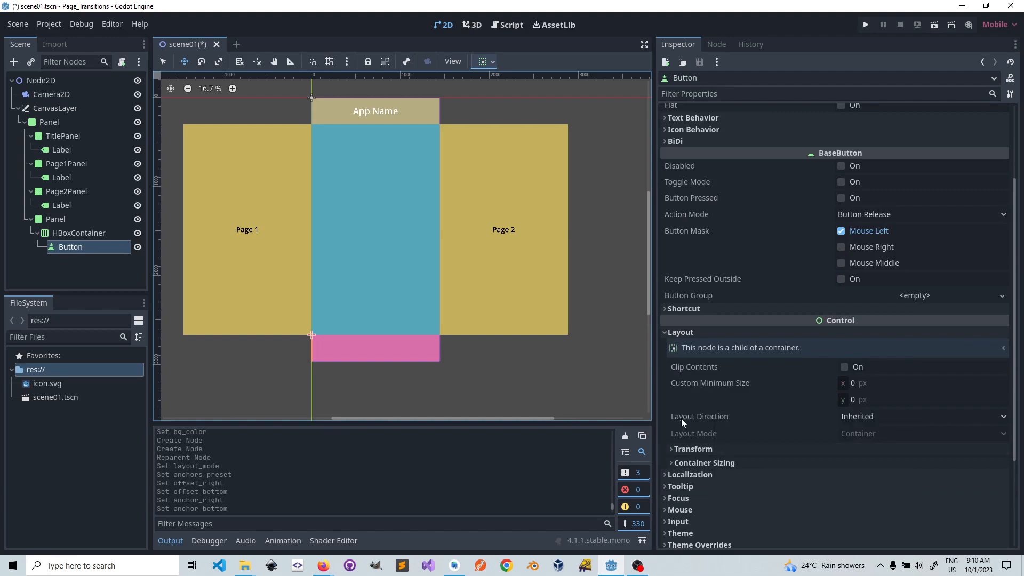
left_click(664, 333)
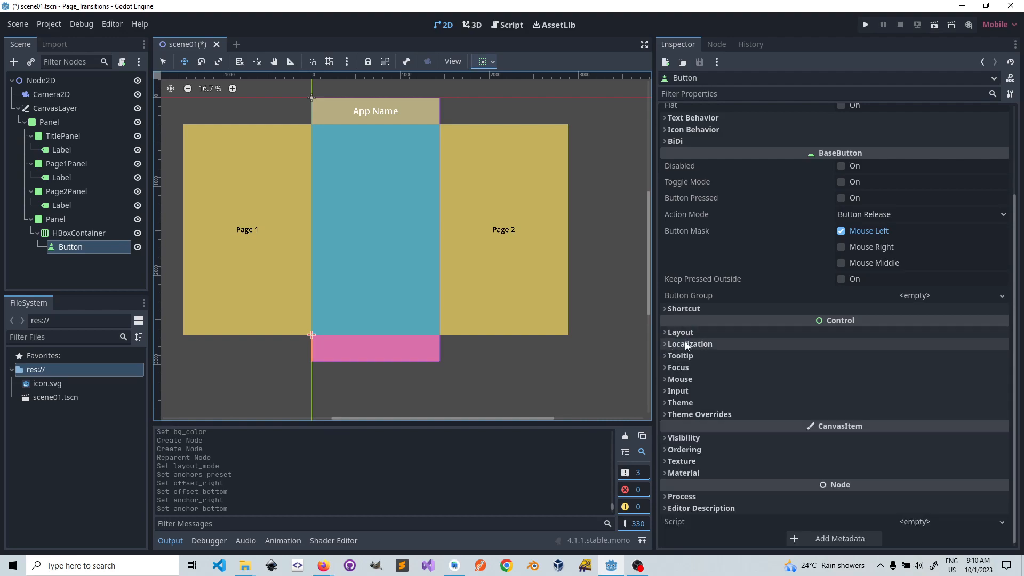
left_click(664, 332)
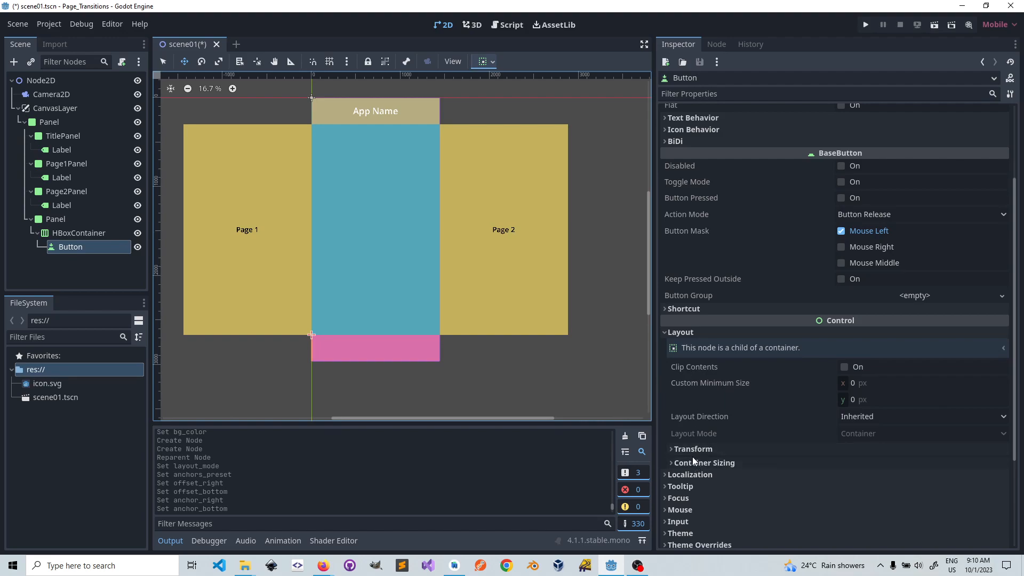
left_click(672, 463)
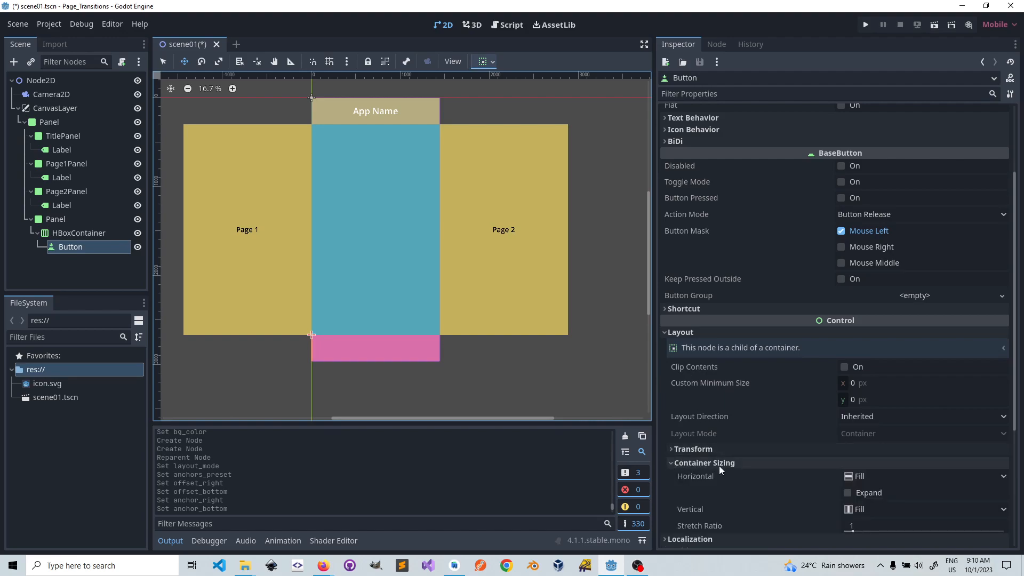
scroll(782, 485, "down", 3)
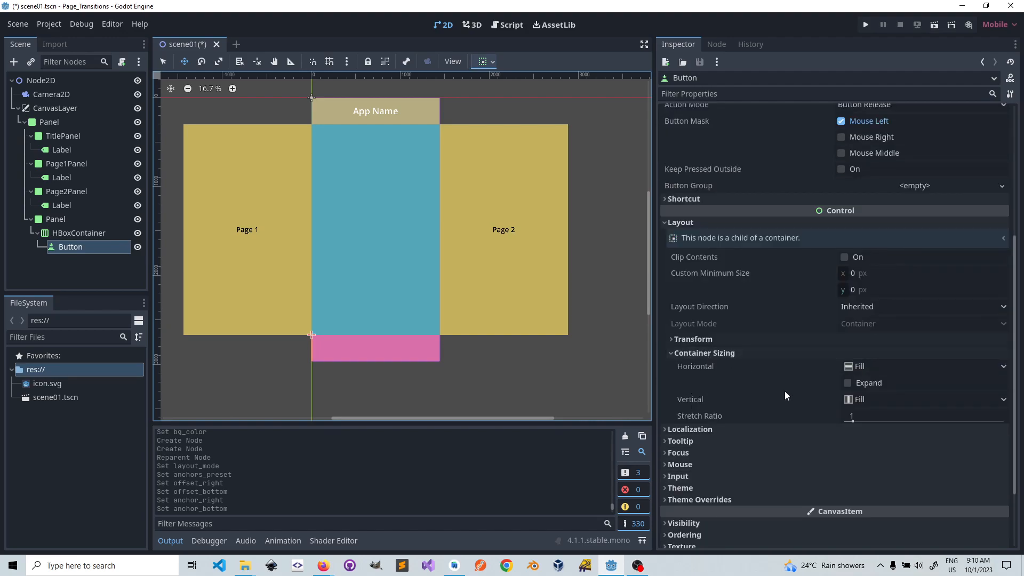
left_click(848, 383)
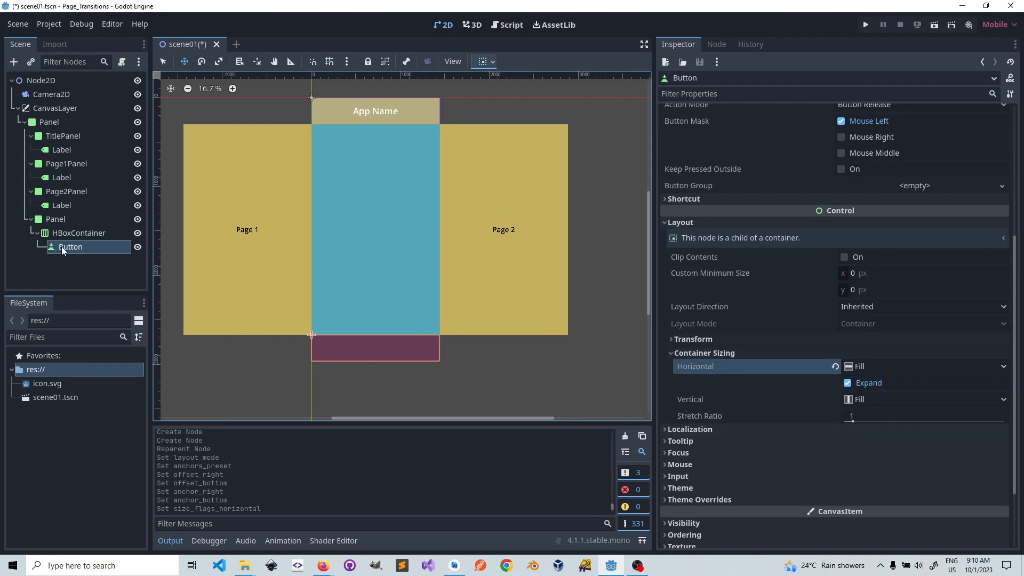
- Examine the Button's Theme property and the color options in its theme overrides
scroll(748, 361, "down", 2)
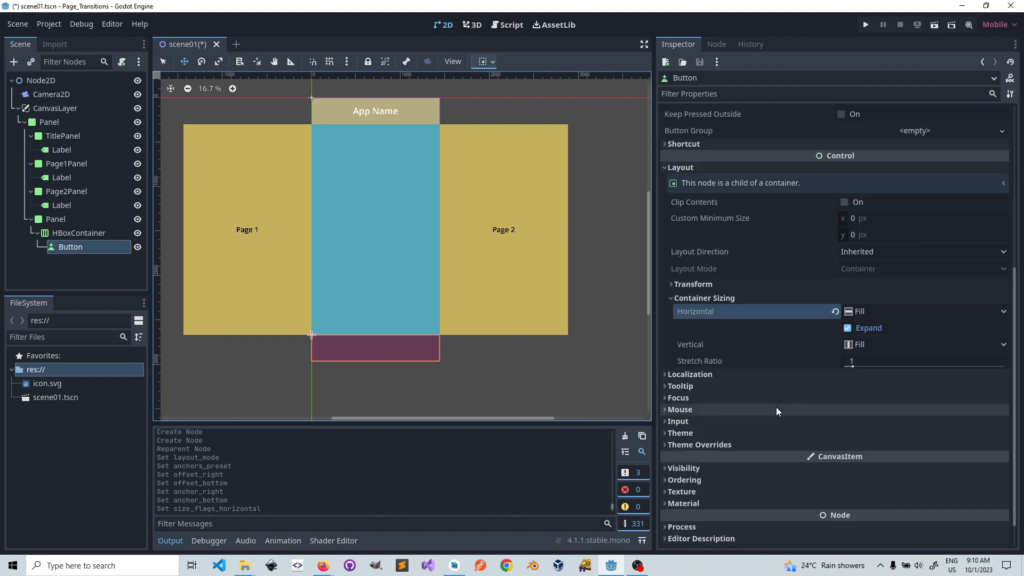
left_click(664, 433)
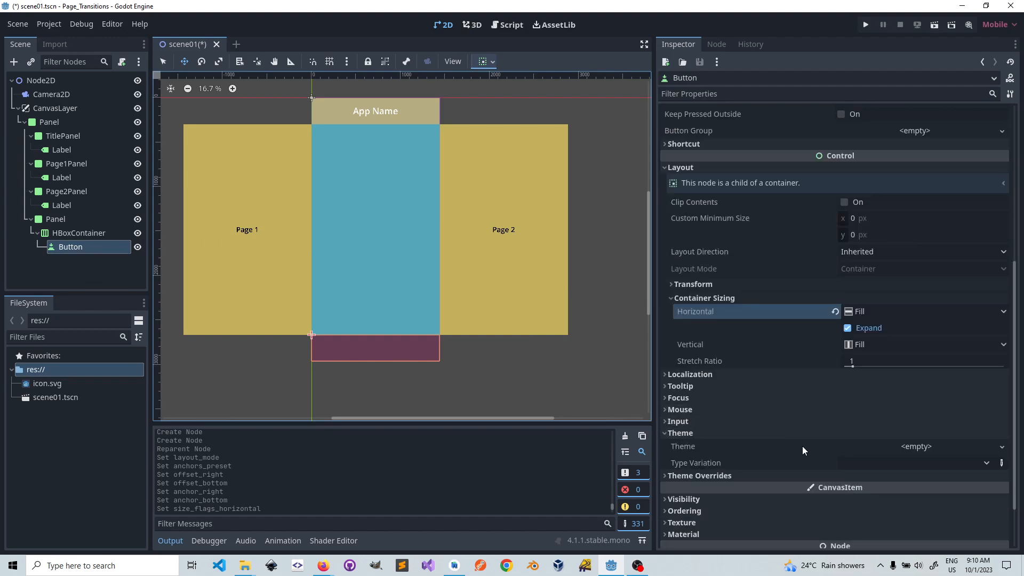
left_click(1002, 448)
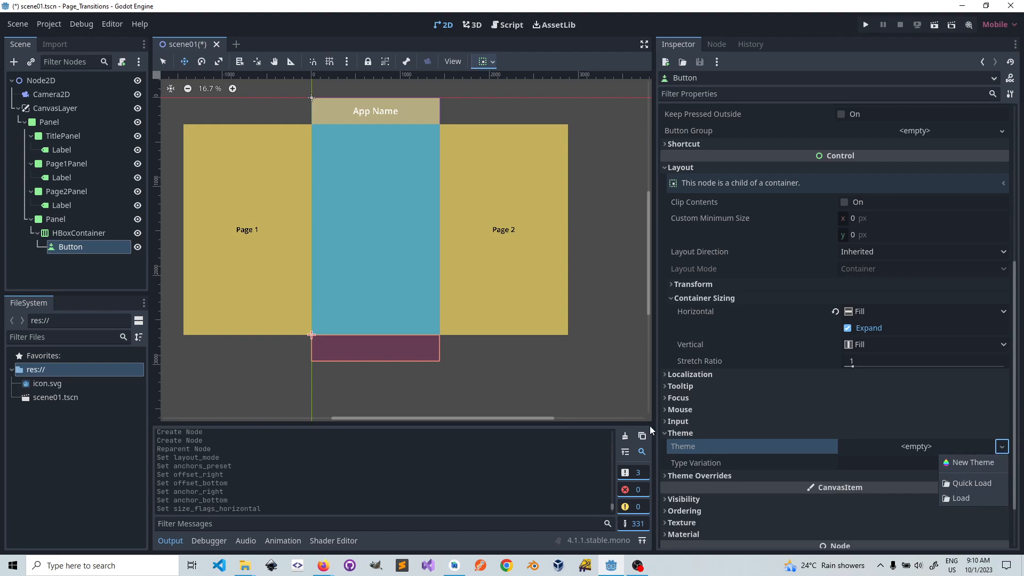
left_click(670, 476)
left_click(670, 475)
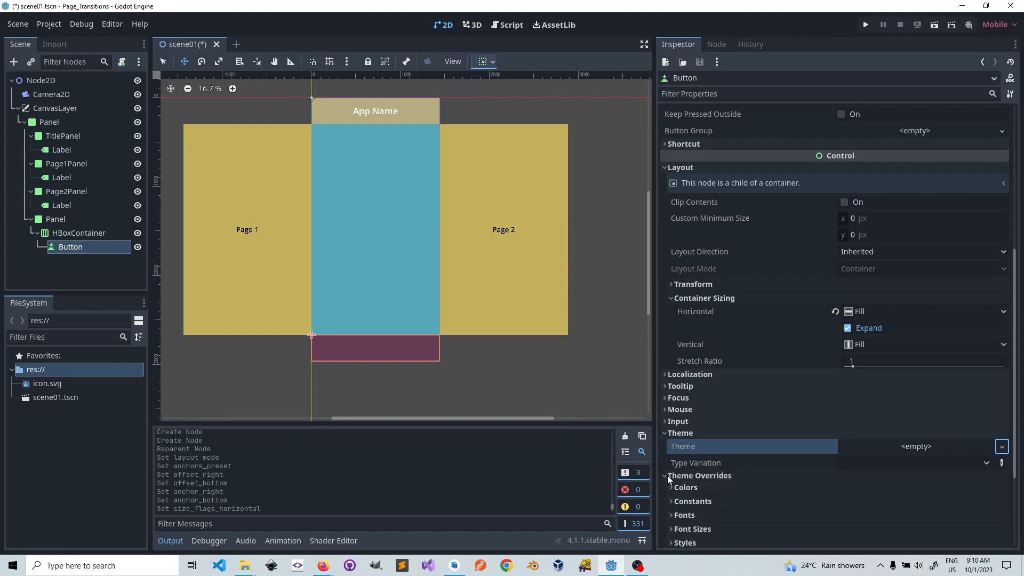
scroll(725, 481, "down", 2)
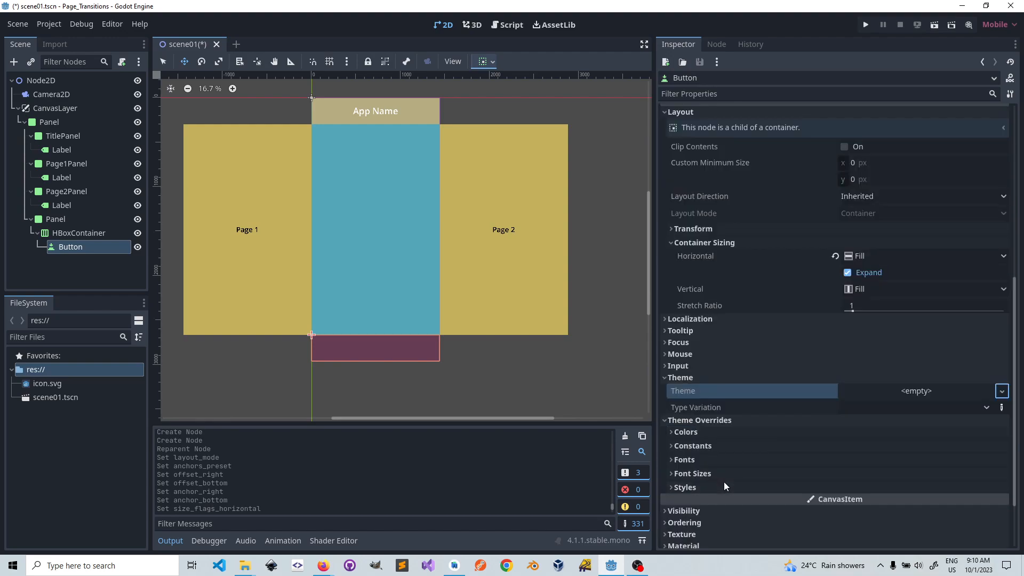
left_click(672, 433)
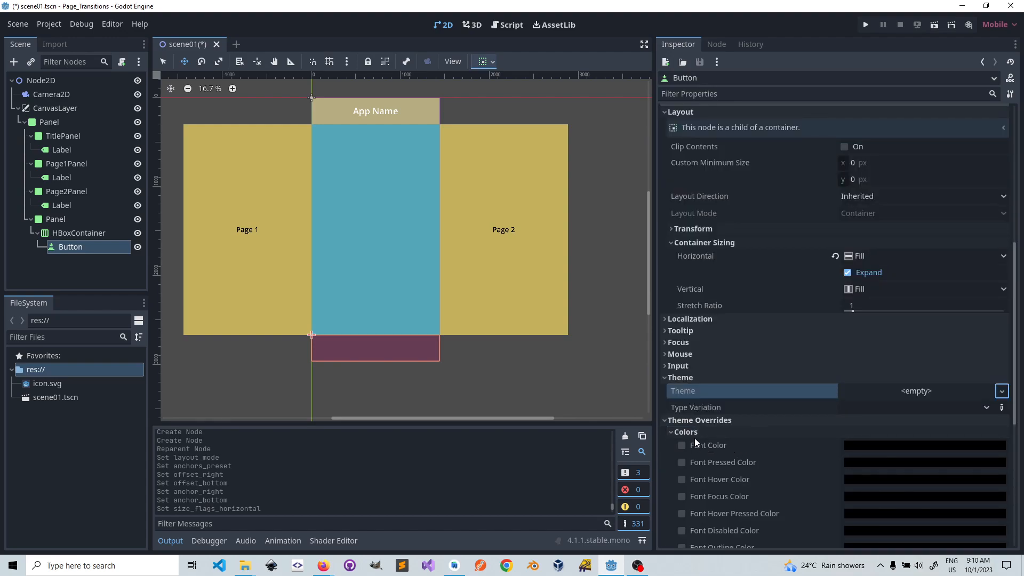
scroll(699, 435, "down", 4)
scroll(703, 412, "up", 1)
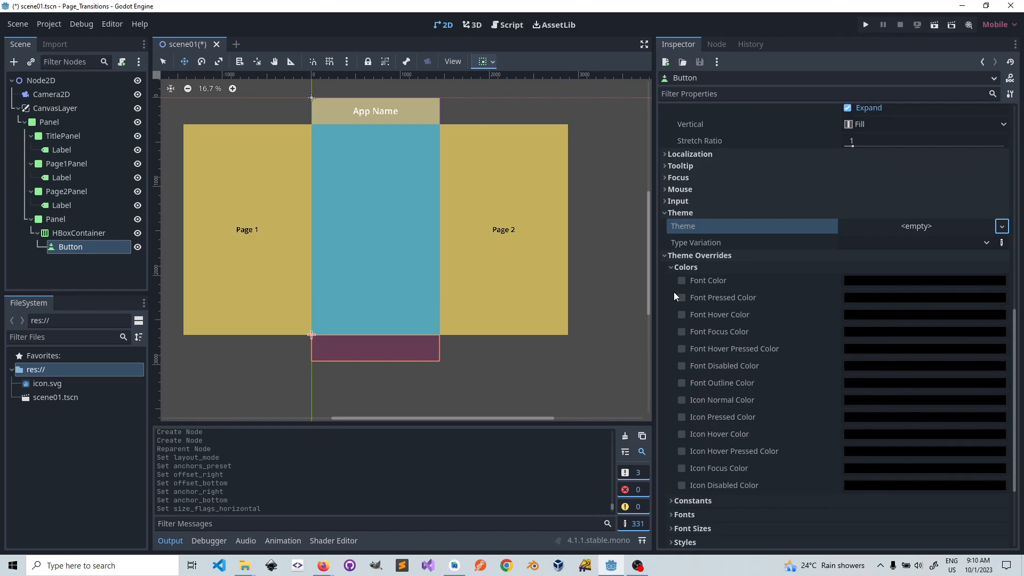
left_click(670, 267)
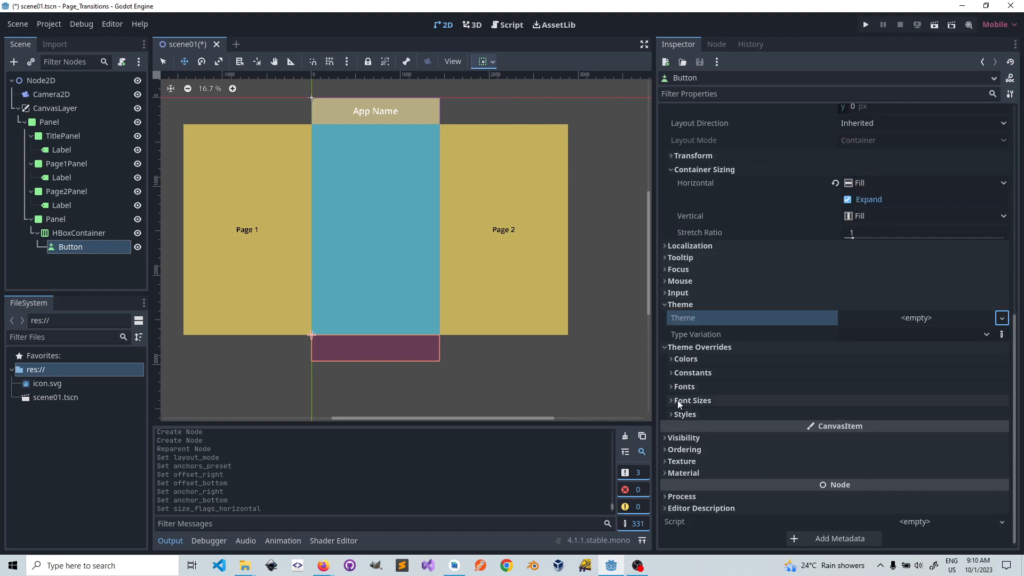
left_click(1002, 318)
left_click(967, 335)
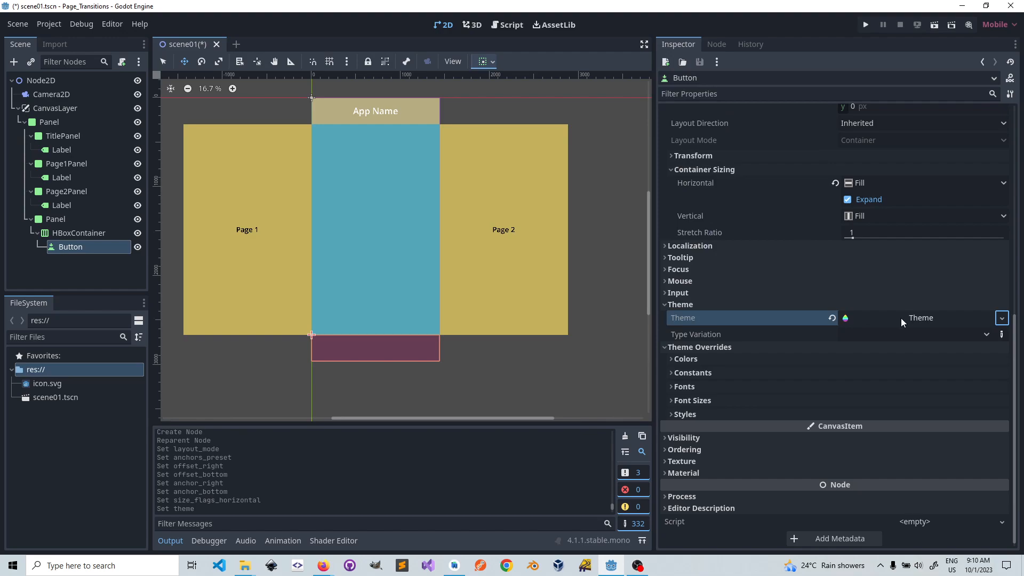
left_click(915, 319)
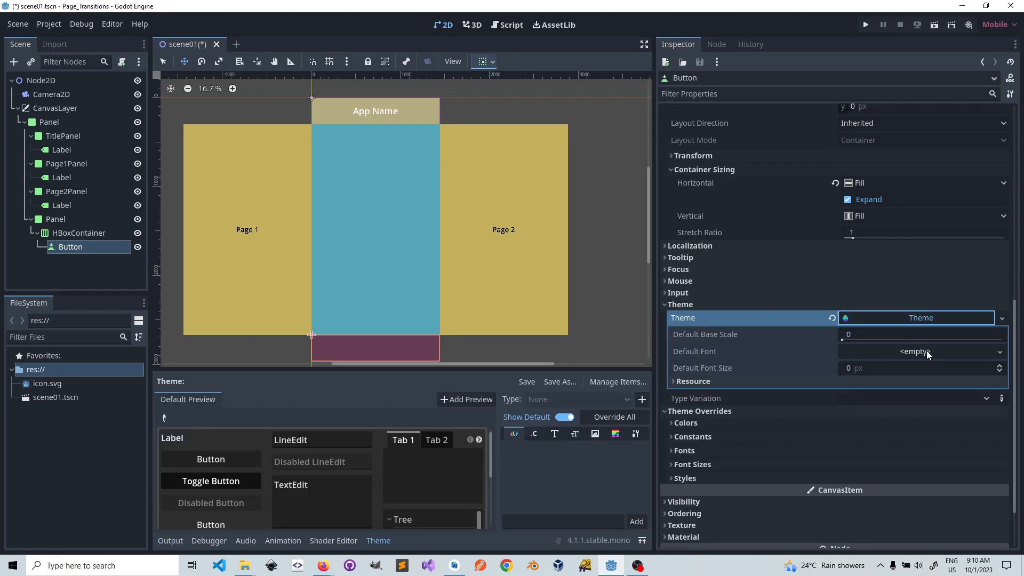
left_click(1002, 319)
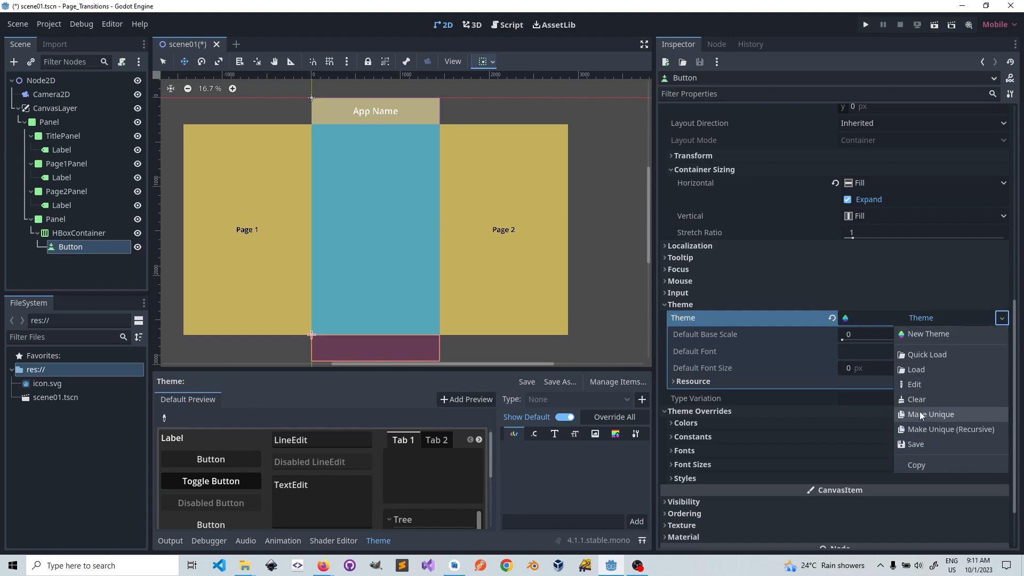
left_click(915, 399)
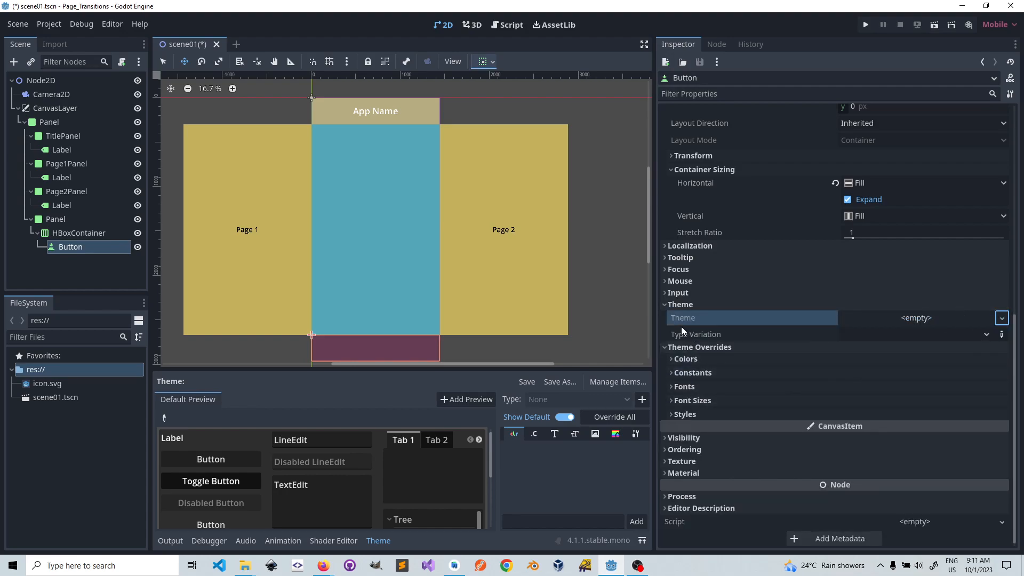
left_click(664, 306)
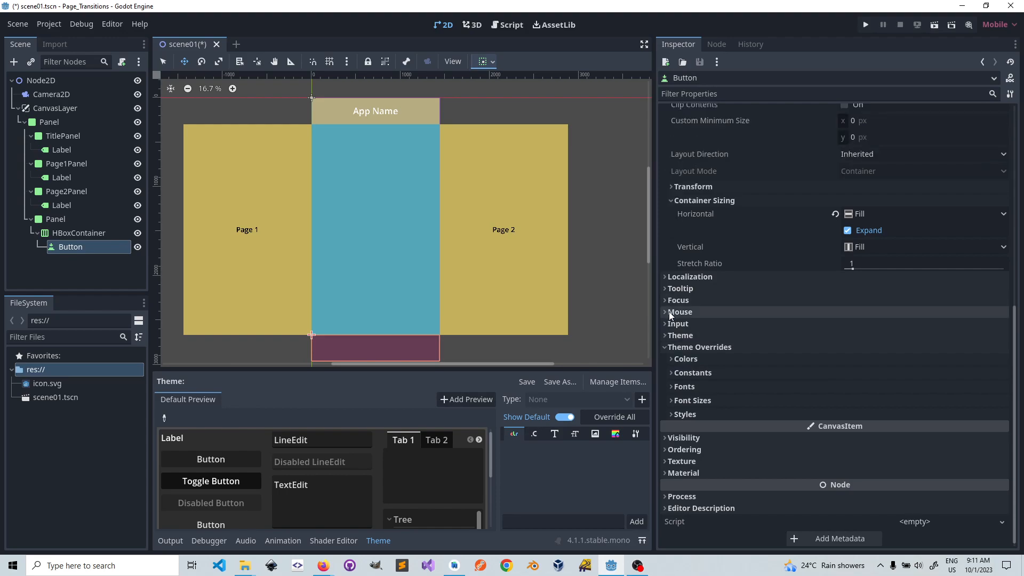
- Review the font and icon color entries among the Button's theme overrides
left_click(671, 359)
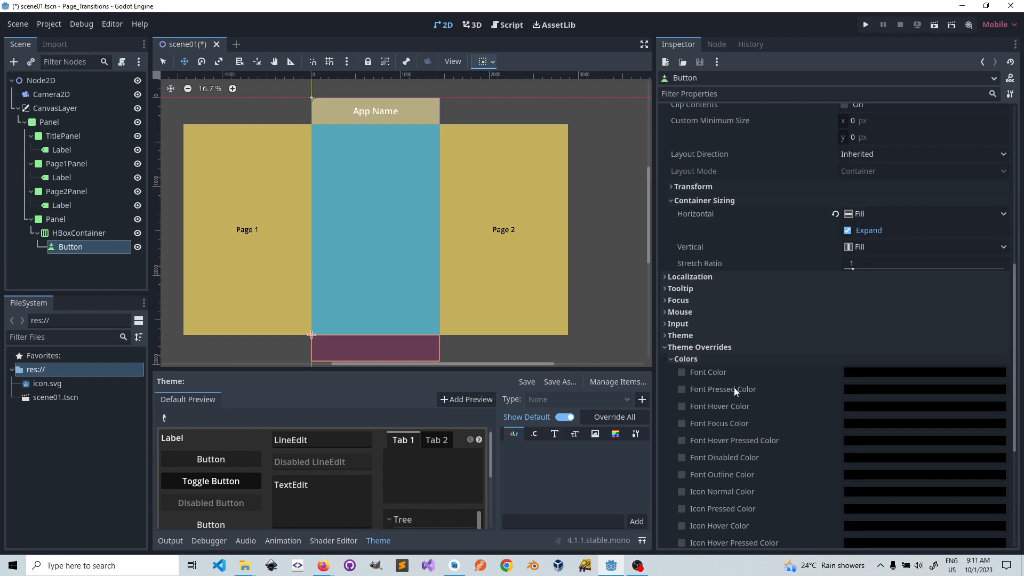
scroll(746, 396, "down", 2)
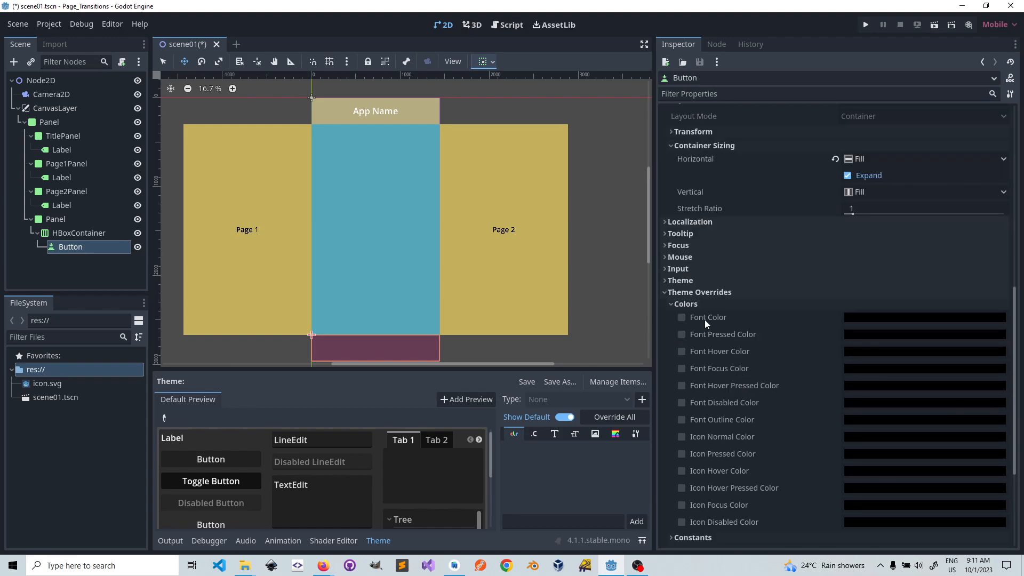
scroll(705, 319, "down", 2)
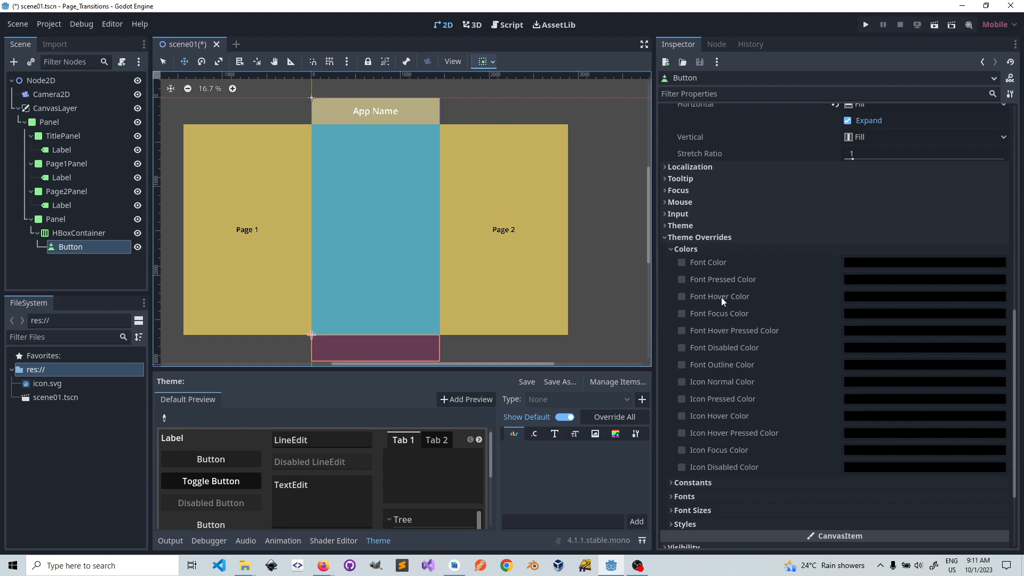
scroll(721, 271, "down", 2)
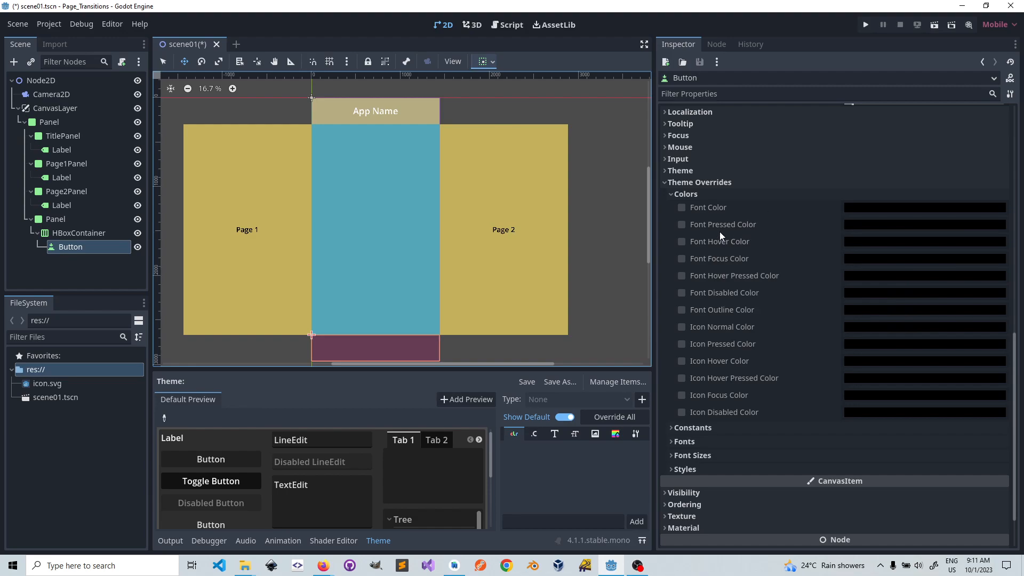
left_click(671, 194)
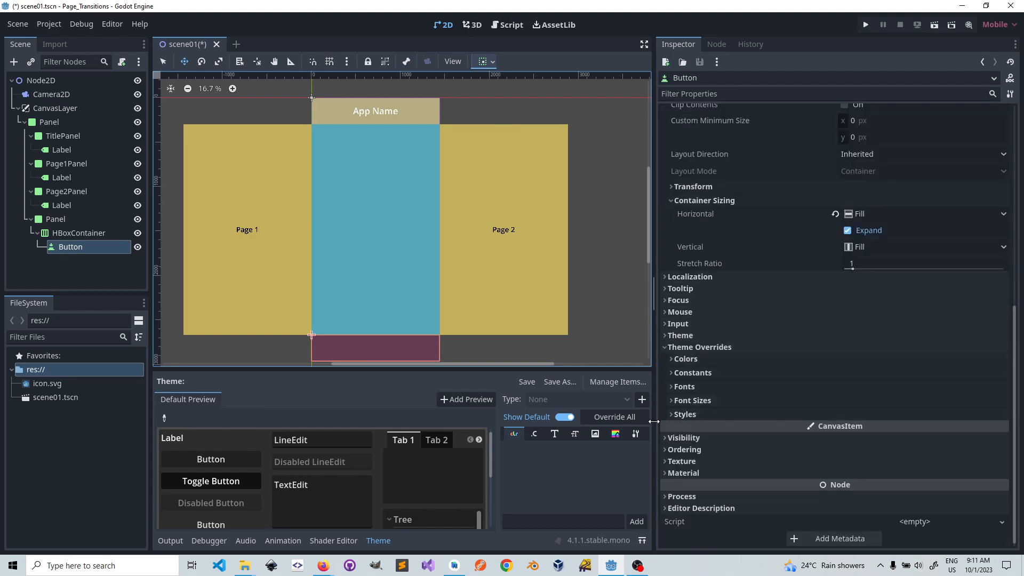
left_click(664, 347)
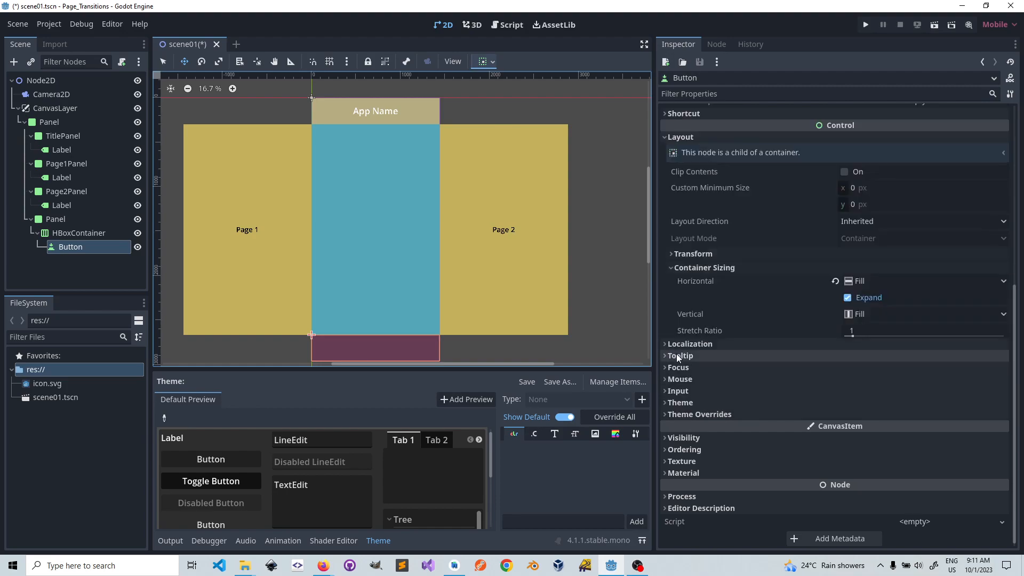
left_click(664, 403)
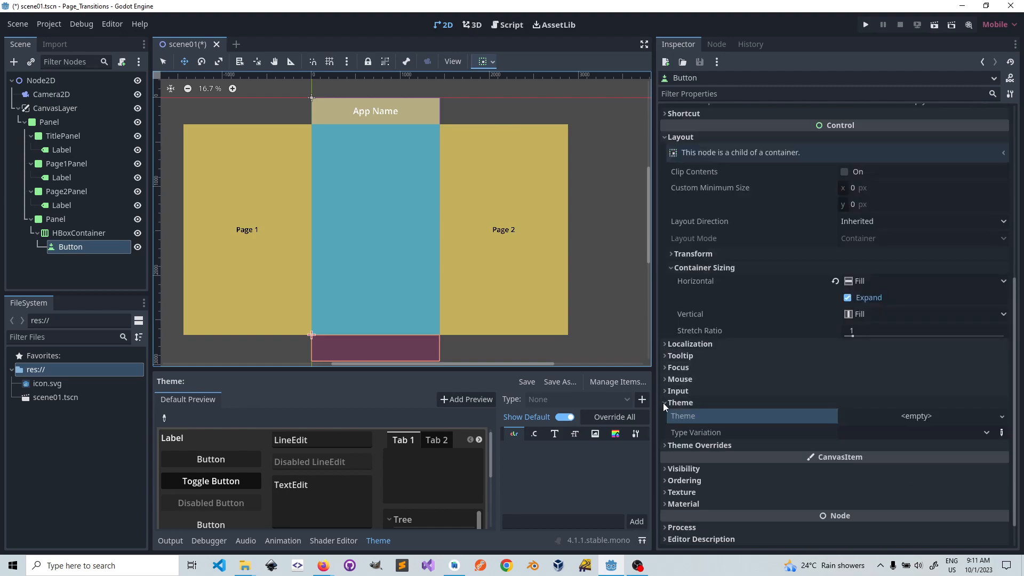
left_click(664, 402)
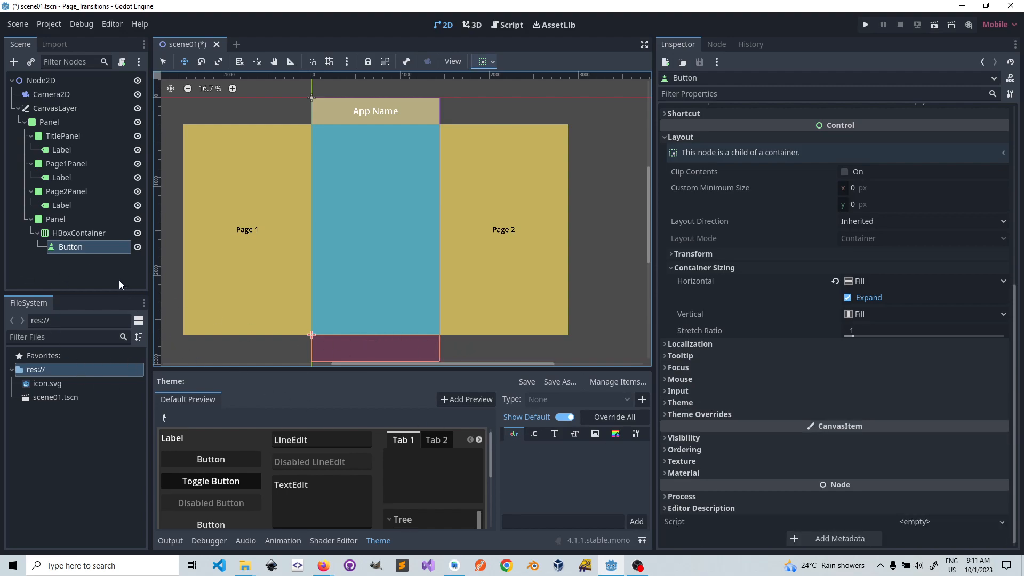
- Set the Button's text to "Page 1"
scroll(789, 185, "up", 10)
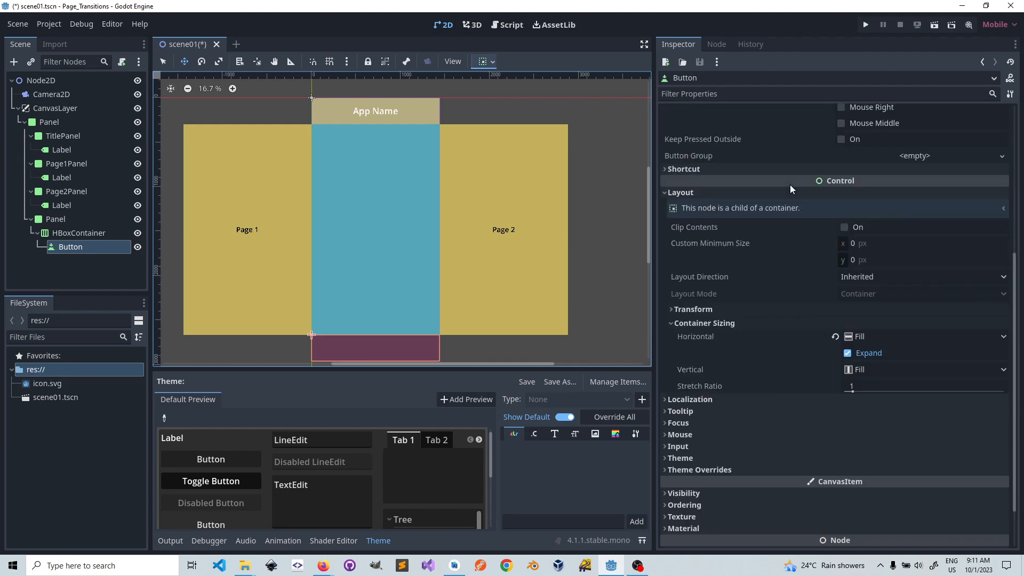
left_click(742, 151)
type("Pa")
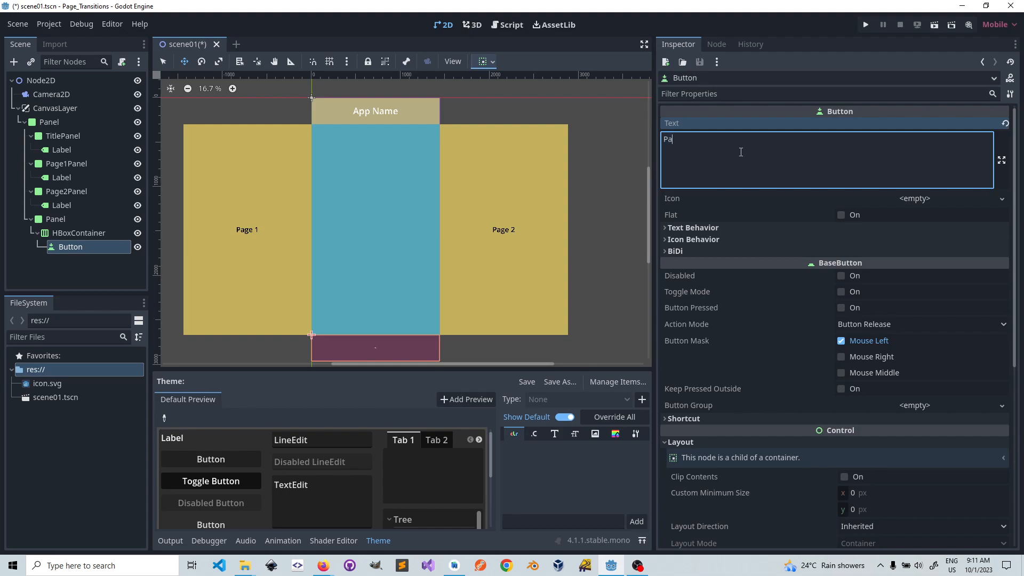
type("ge 1")
- Override the Button's theme font size with 80 px
scroll(758, 368, "down", 2)
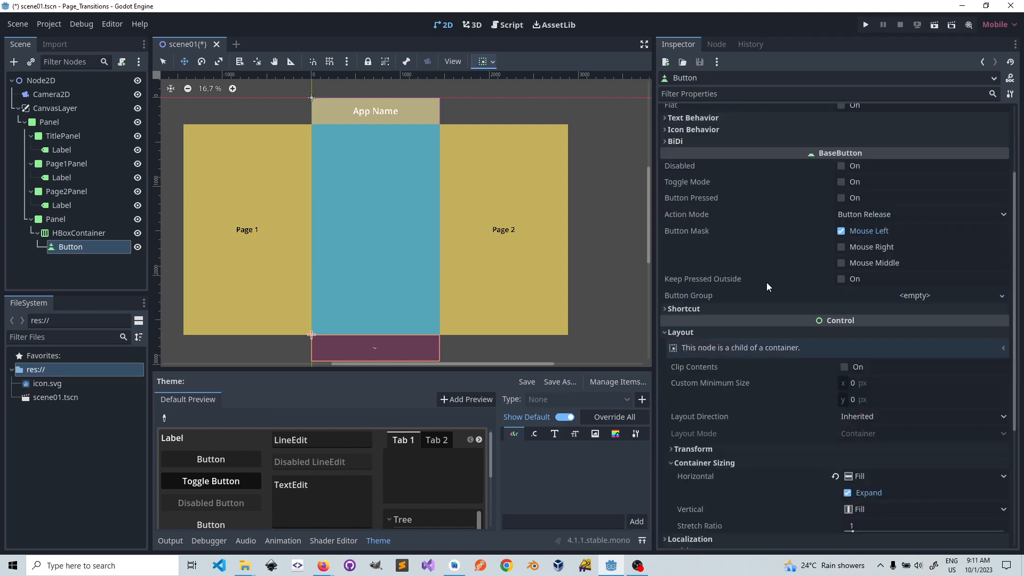
scroll(767, 282, "down", 5)
scroll(730, 360, "down", 3)
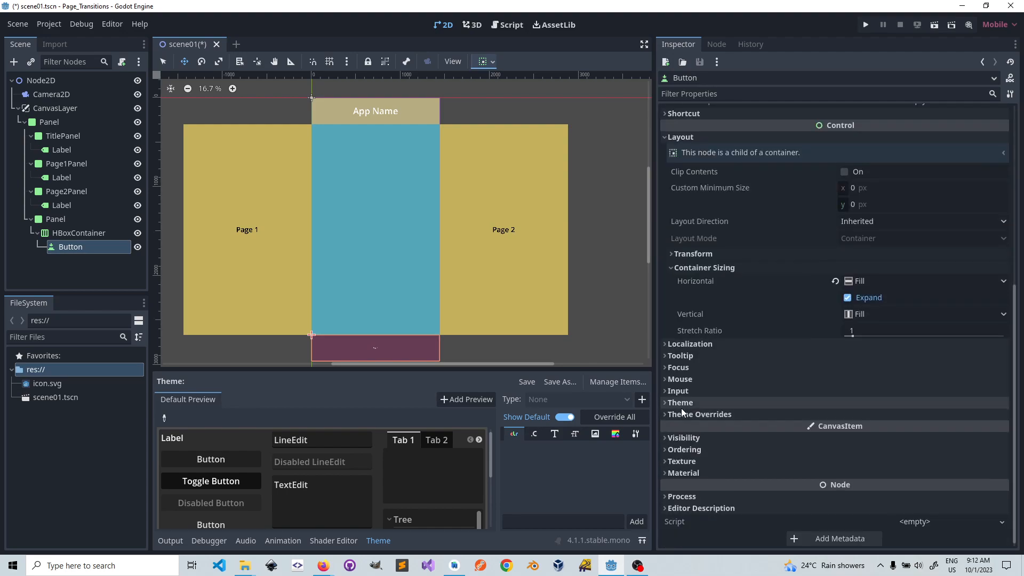
left_click(665, 415)
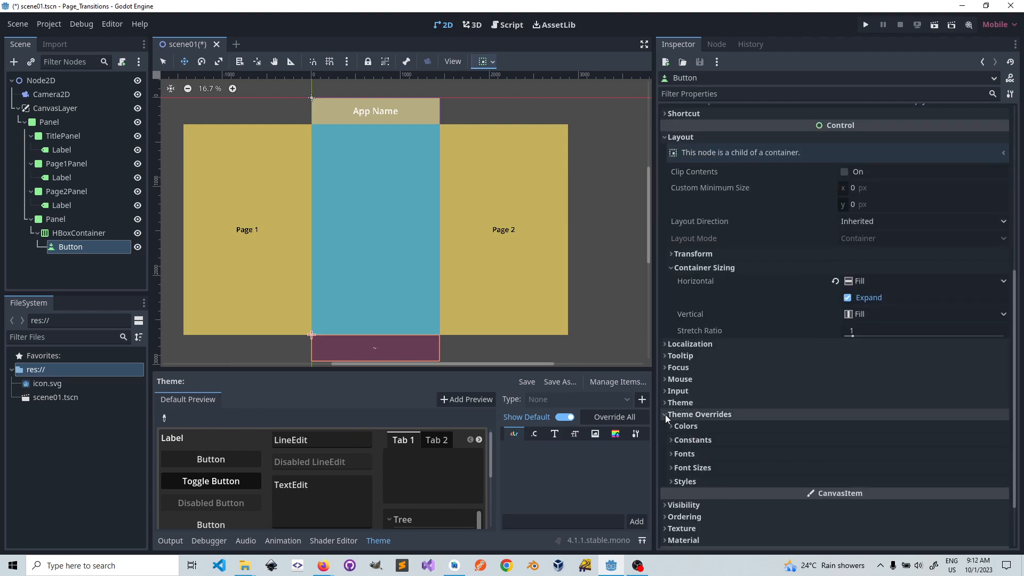
left_click(684, 453)
left_click(687, 454)
left_click(692, 468)
left_click(867, 484)
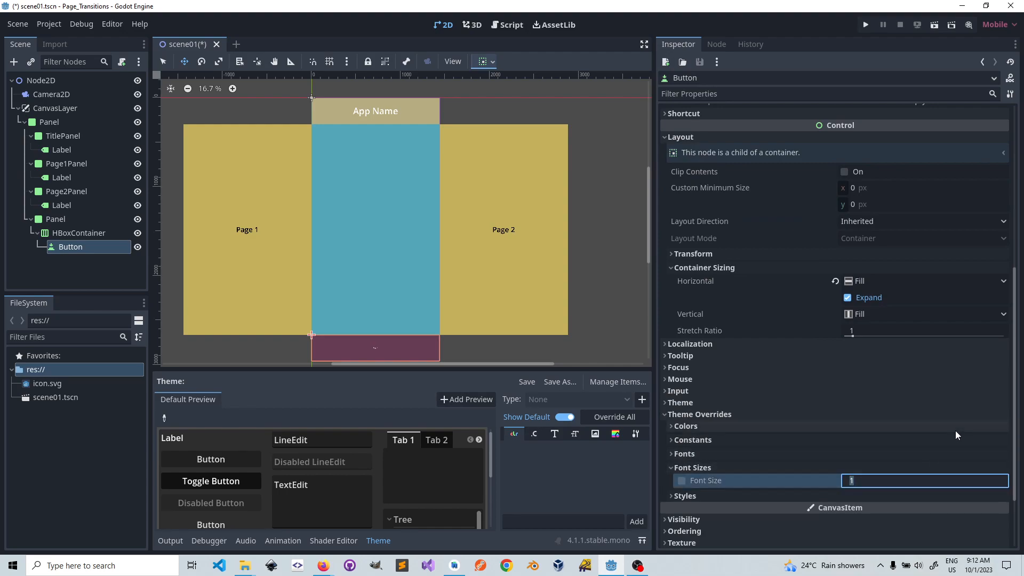
type("80")
key("Return")
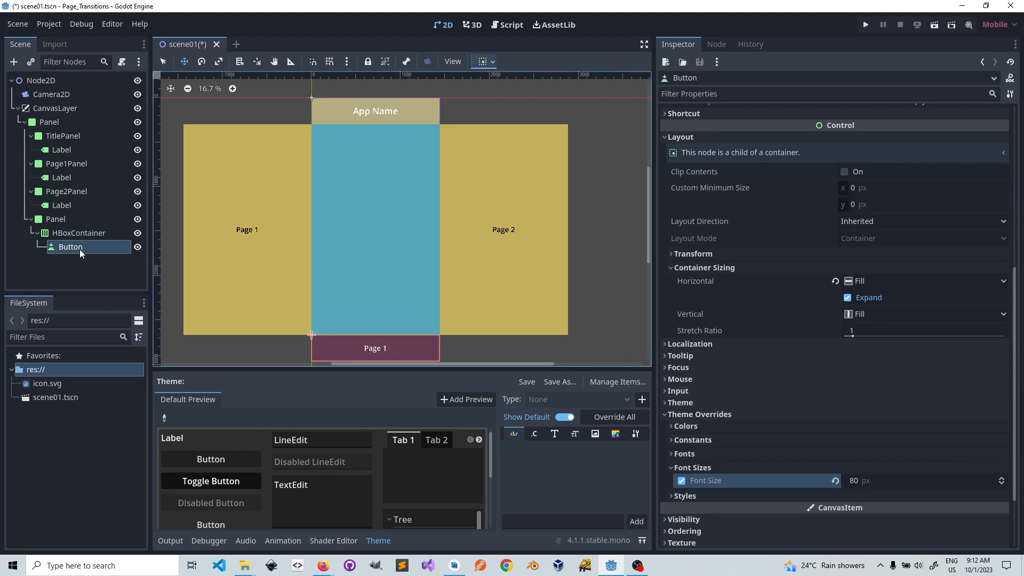
- Add a Control node as a child of the HBoxContainer, beside the Page 1 button
right_click(66, 234)
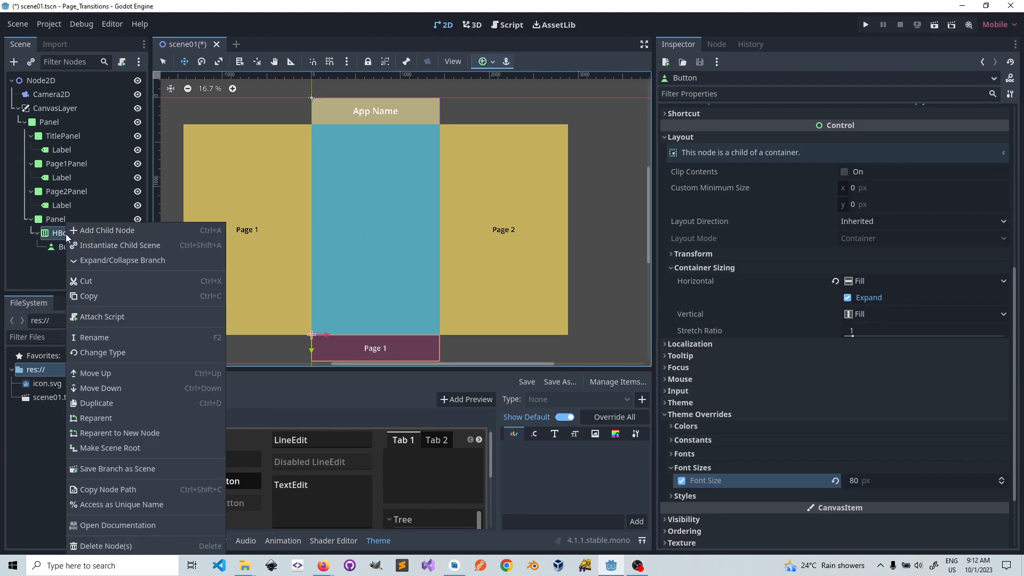
left_click(91, 234)
type("control")
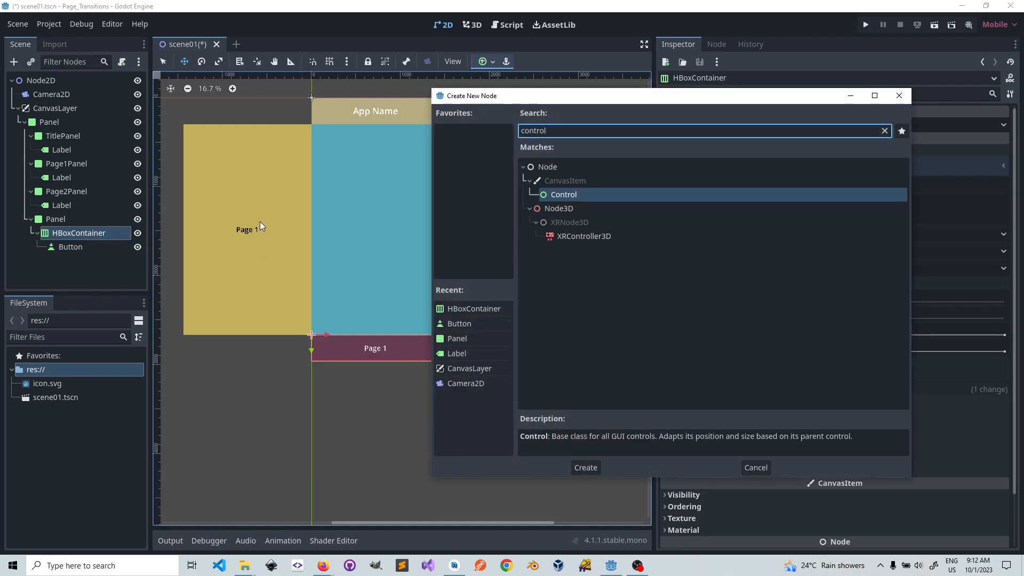
double_click(552, 195)
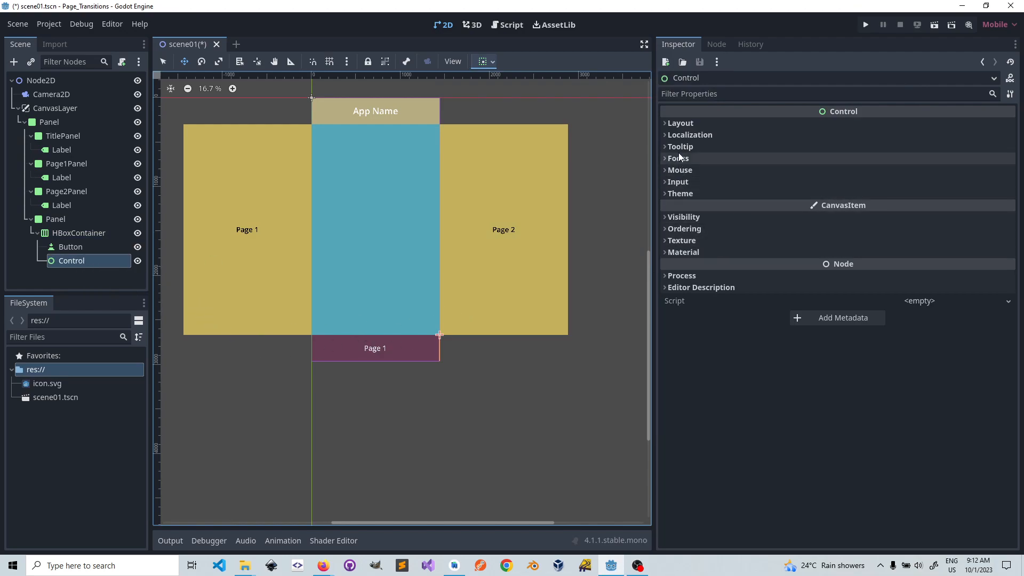
- Enable horizontal Expand in the Control node's container sizing so it shares the HBoxContainer's width with the button
left_click(665, 123)
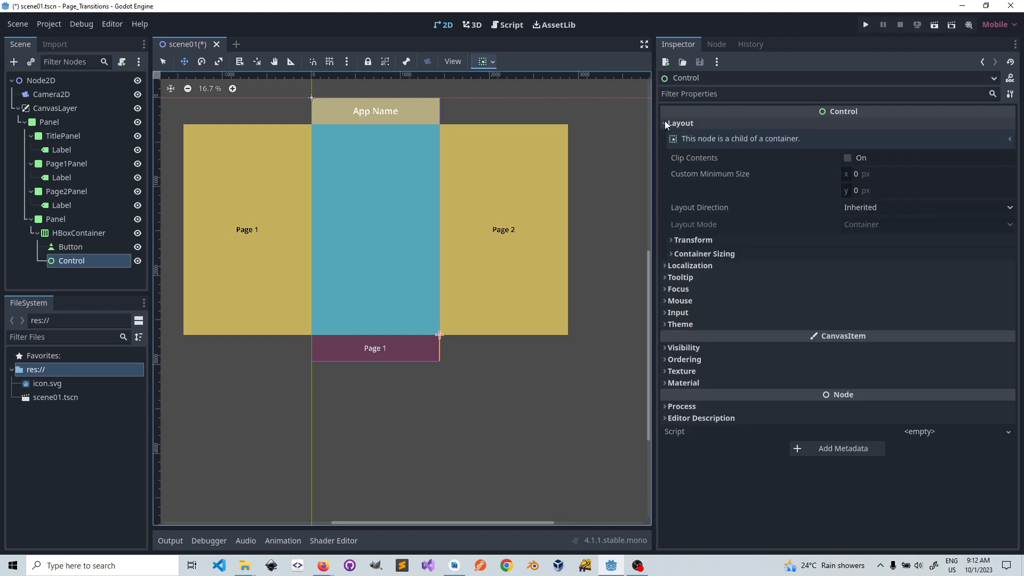
left_click(679, 255)
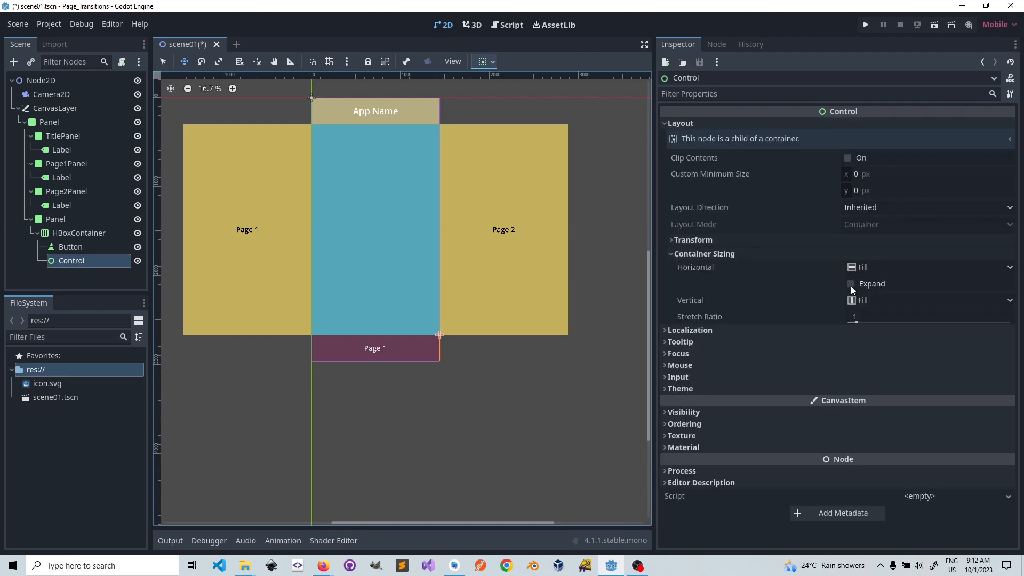
left_click(851, 285)
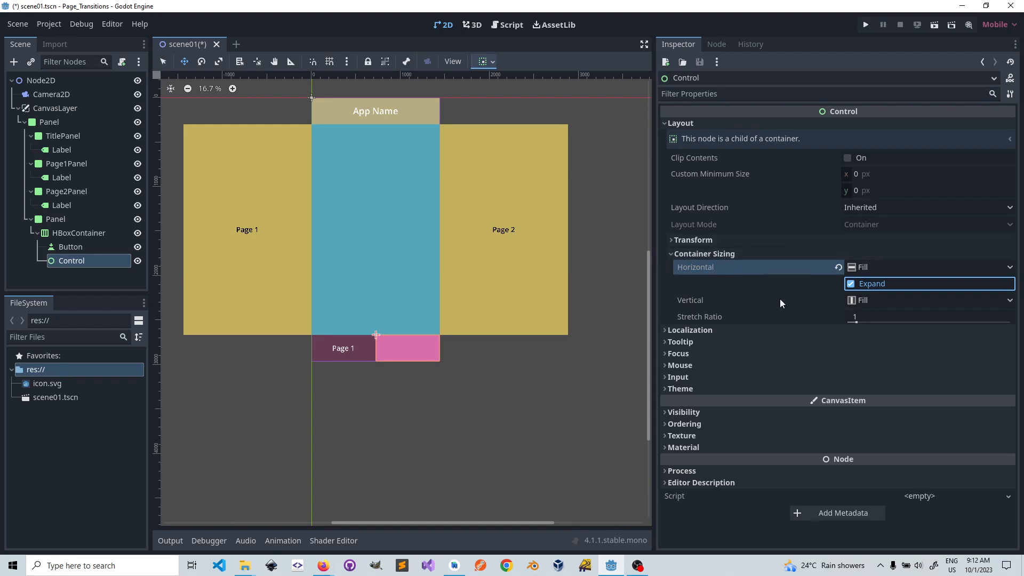
- Add a second Button node as a child of the HBoxContainer, after the Control node
right_click(72, 234)
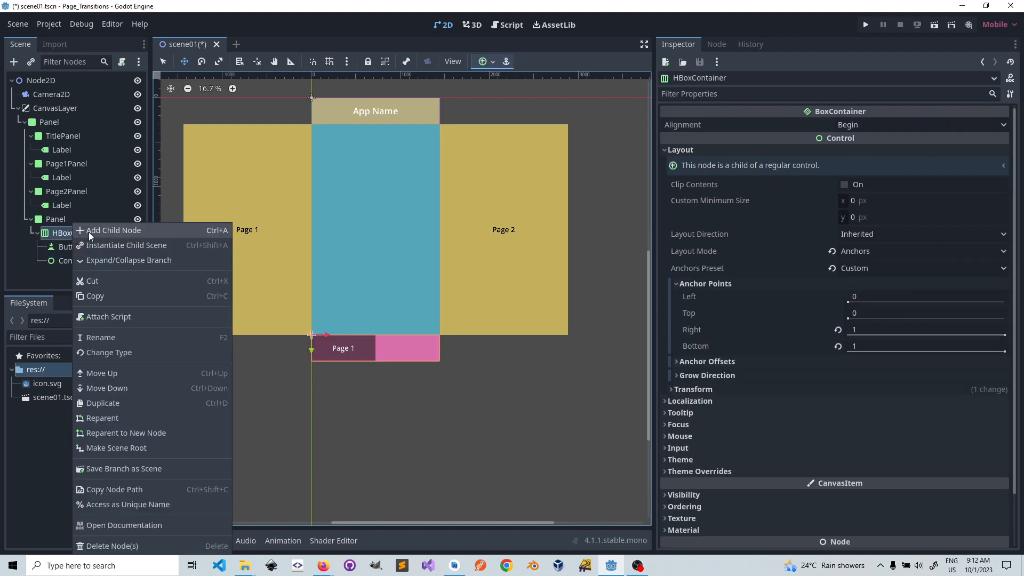
left_click(99, 231)
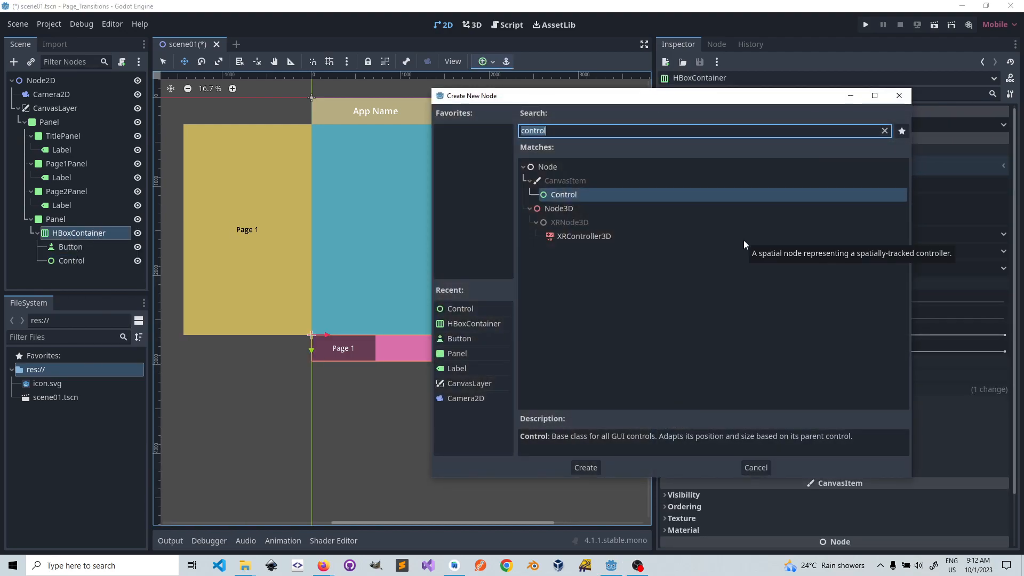
type("button")
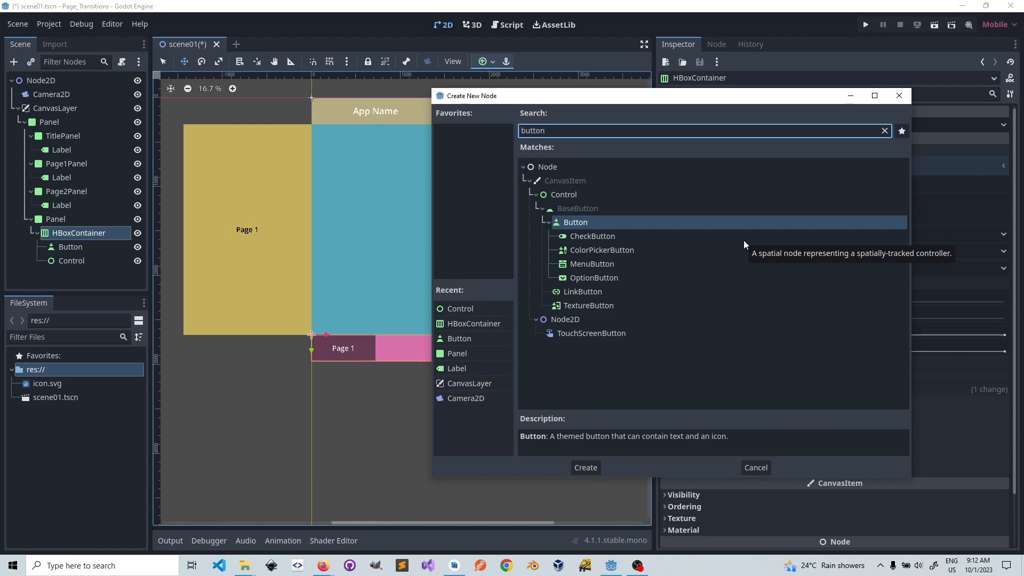
double_click(579, 226)
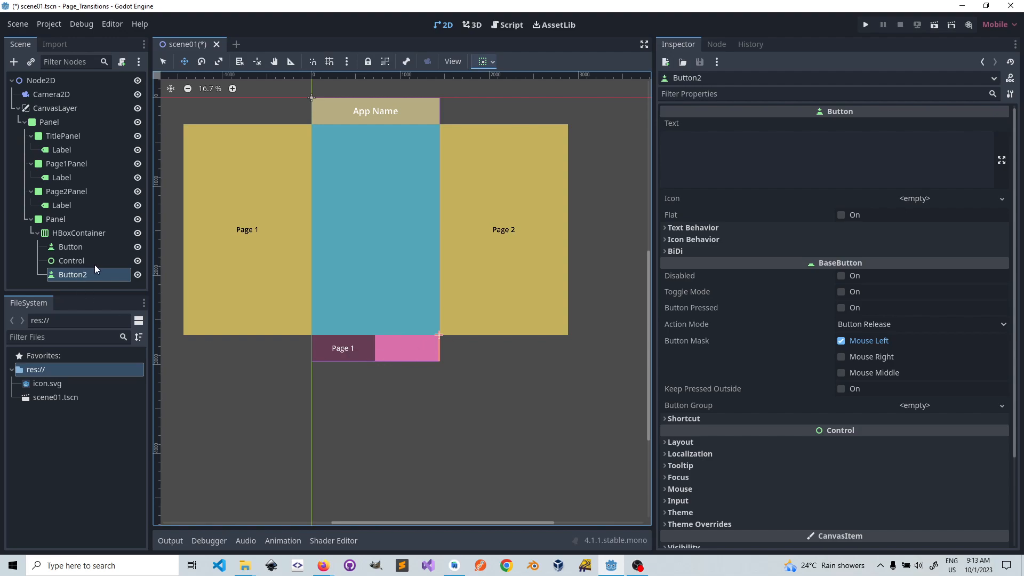
- Enable horizontal Expand in Button2's container sizing so it shares the HBoxContainer's width
scroll(828, 309, "down", 1)
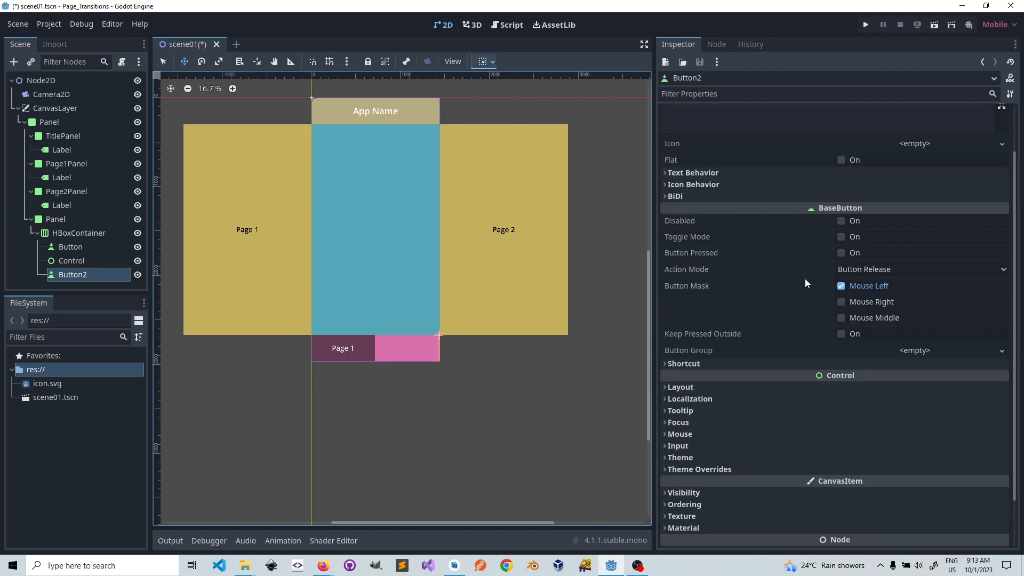
scroll(796, 301, "down", 1)
scroll(725, 309, "up", 2)
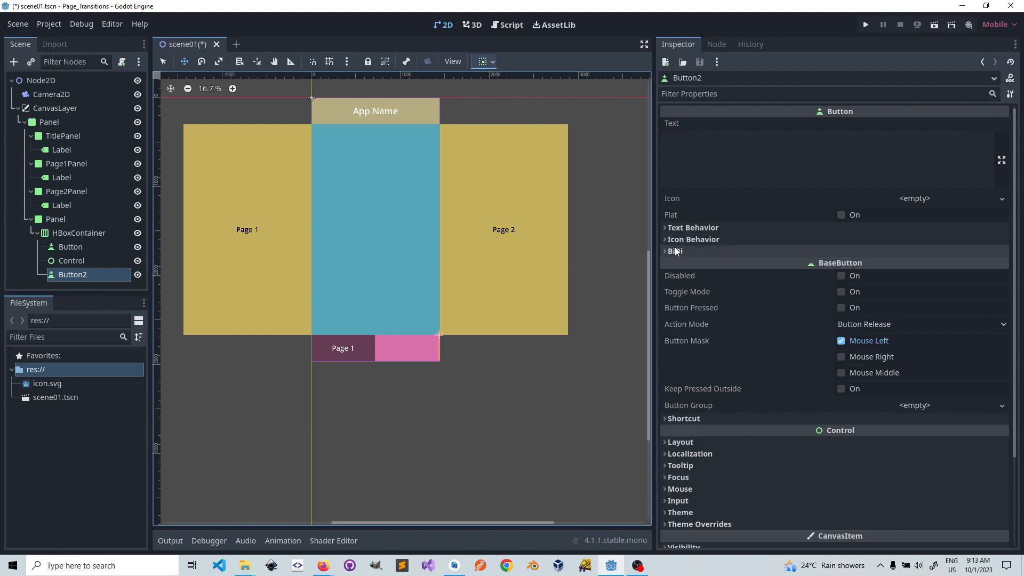
scroll(681, 286, "down", 2)
left_click(672, 332)
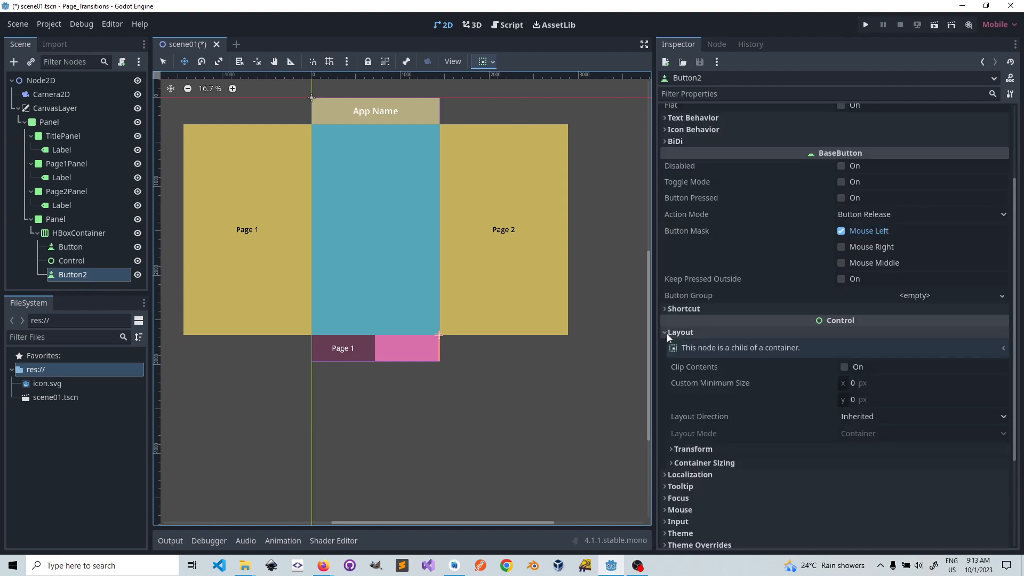
left_click(672, 463)
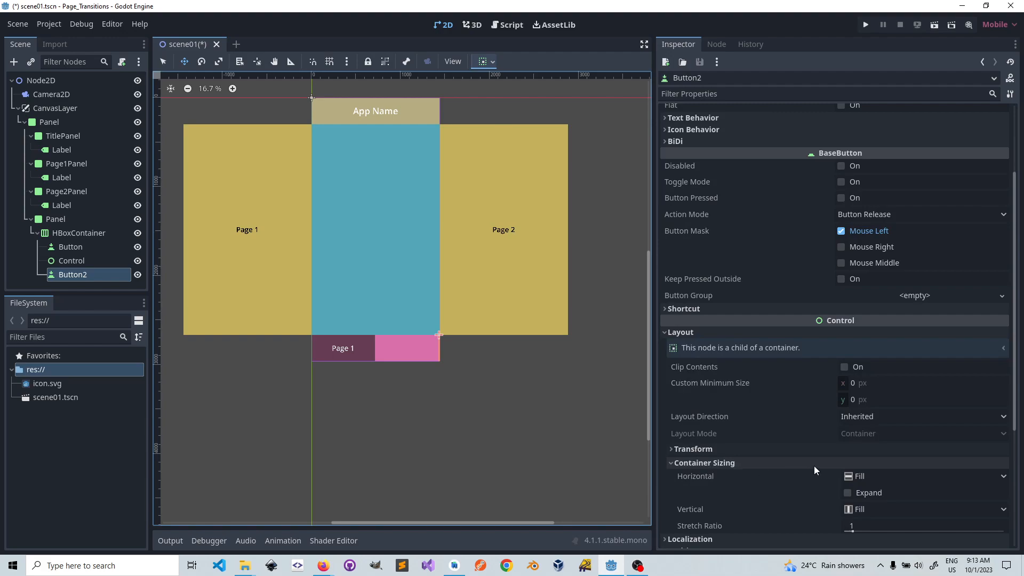
scroll(810, 470, "down", 1)
left_click(846, 438)
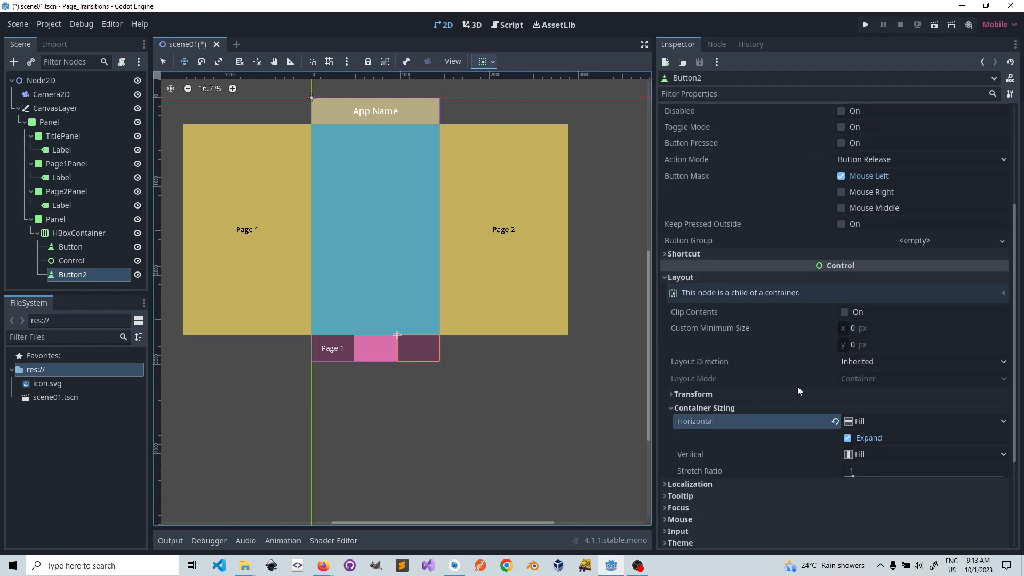
- Set Button2's text to "Page 2"
scroll(763, 162, "up", 3)
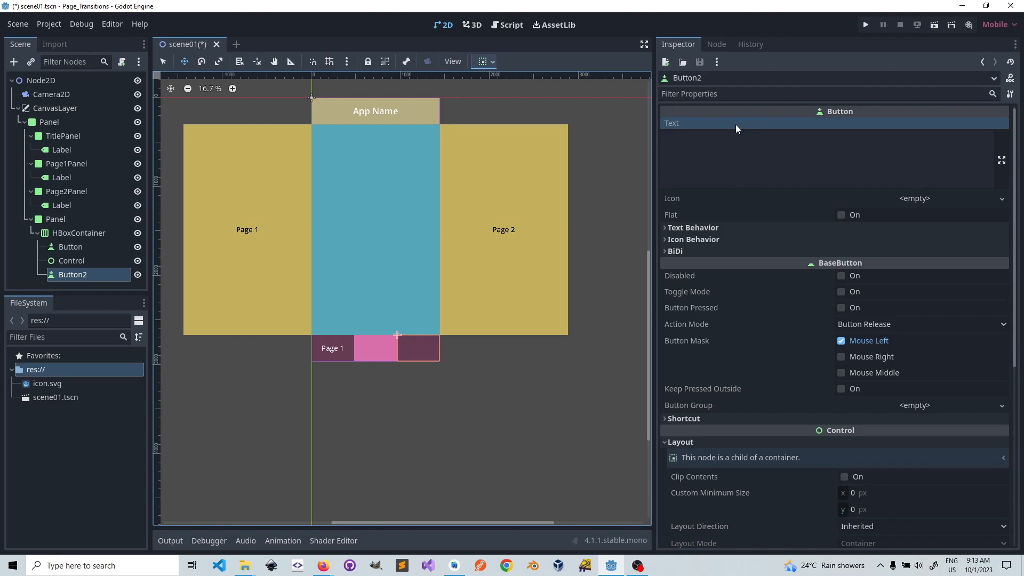
left_click(835, 148)
type("Page 2")
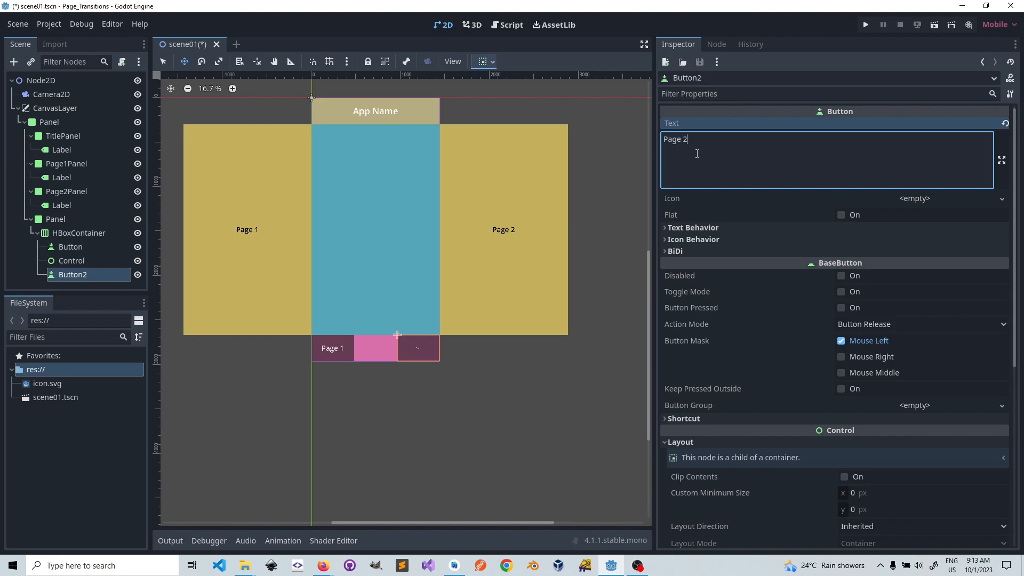
- Override Button2's theme font size with 80 px
scroll(781, 329, "down", 5)
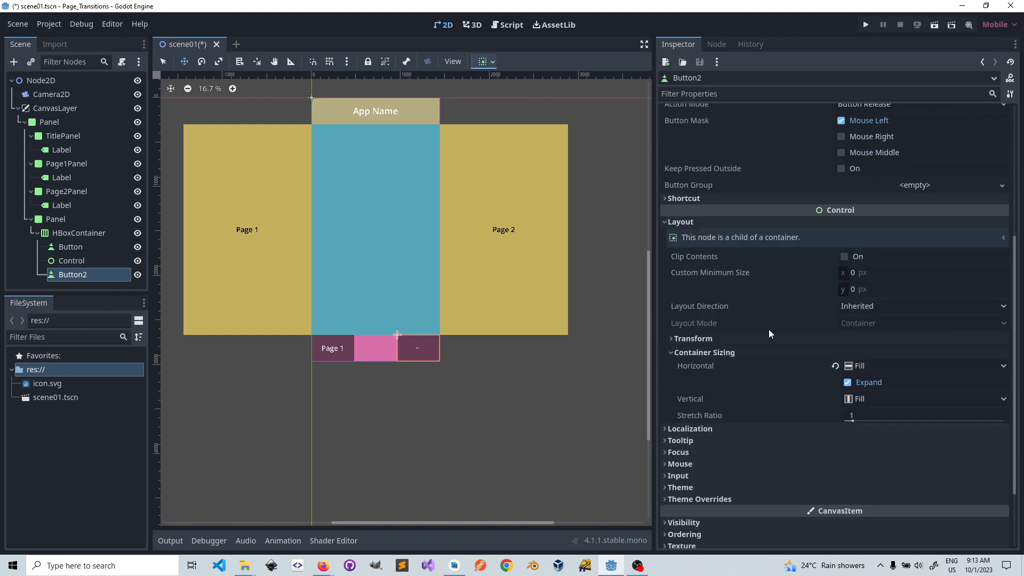
scroll(771, 333, "down", 2)
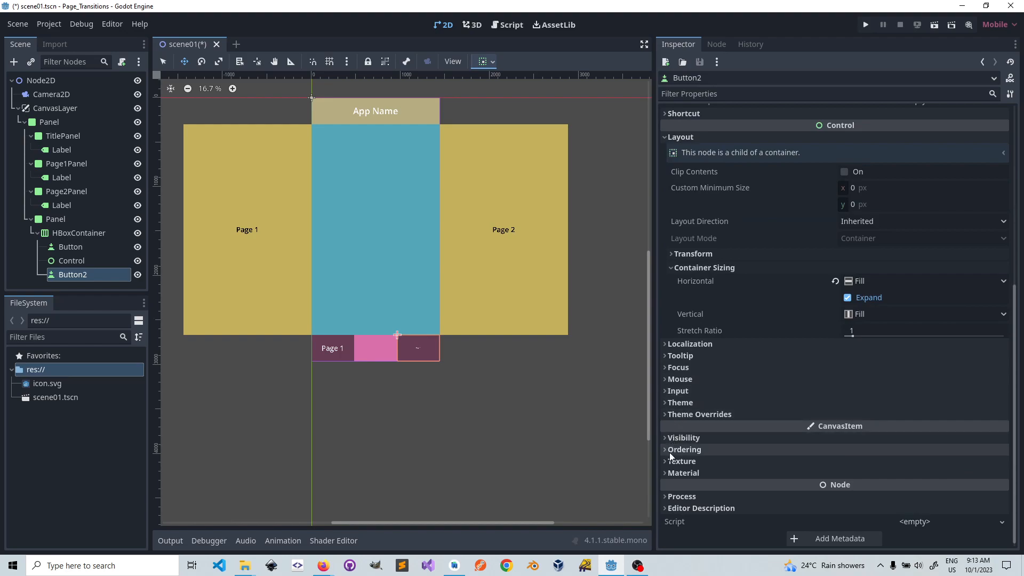
left_click(667, 414)
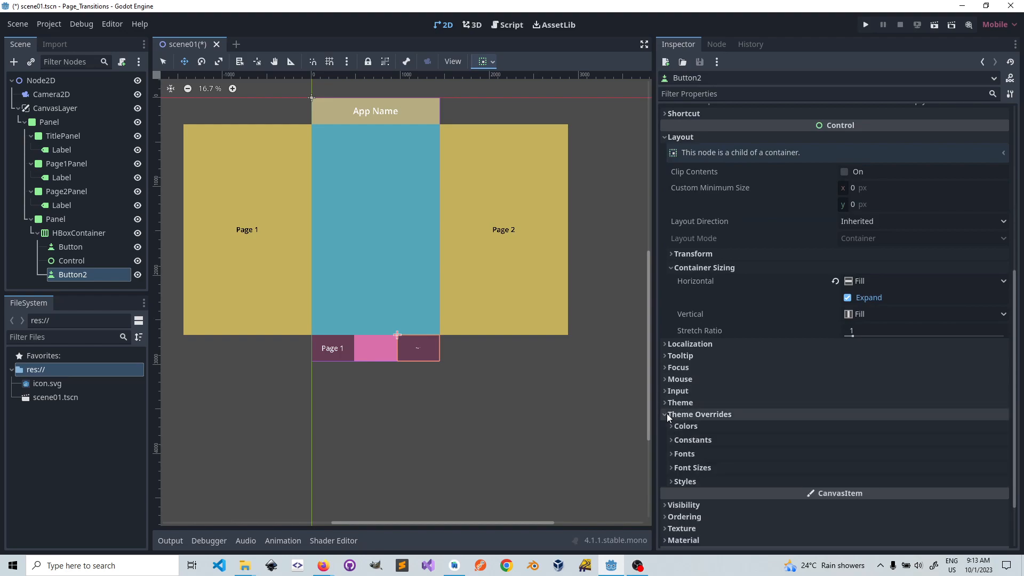
left_click(678, 468)
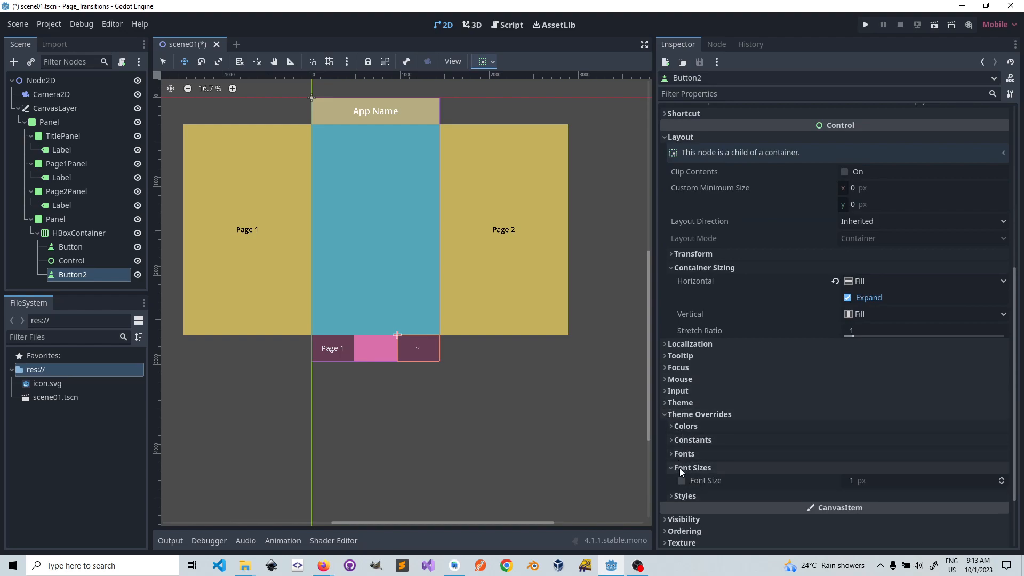
left_click(861, 480)
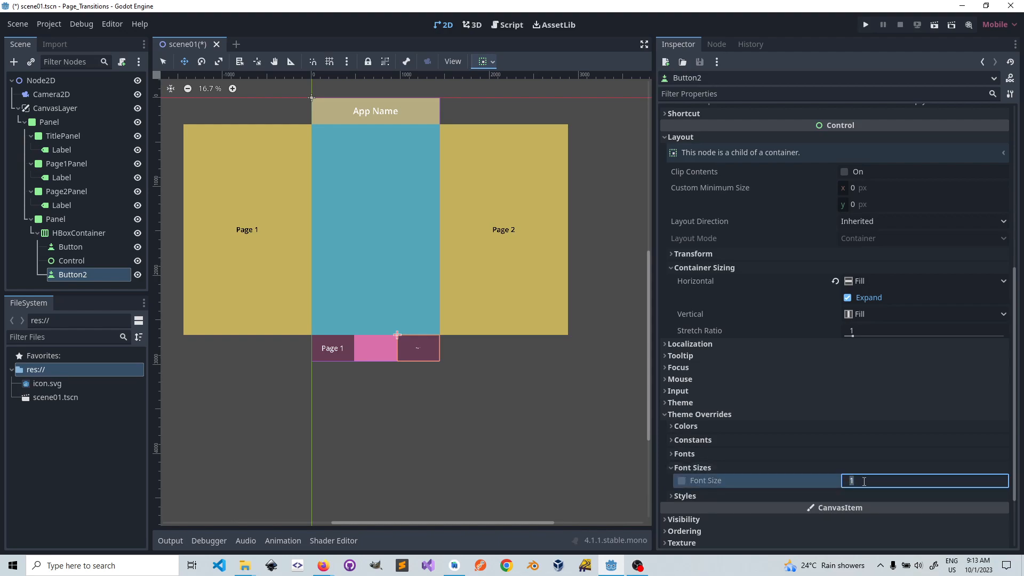
type("80")
key("Return")
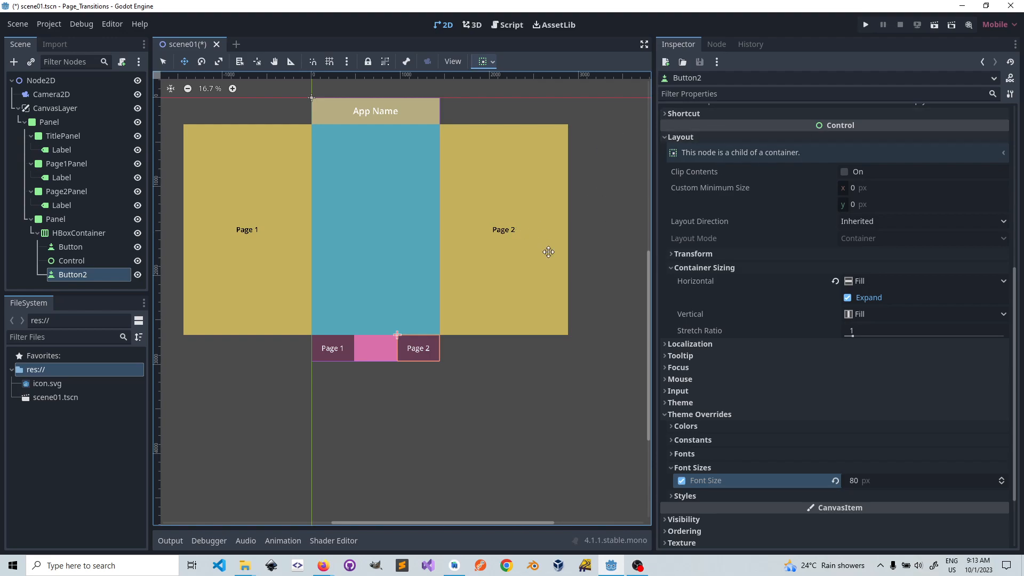
- Save the scene and run it to check the footer buttons in the preview window, closing the preview when done
left_click(18, 24)
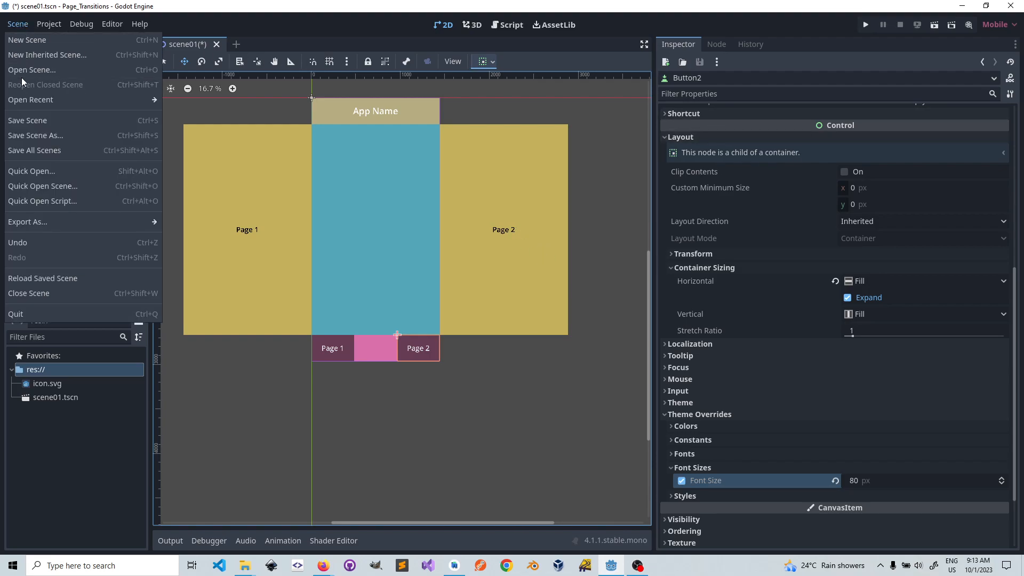
left_click(26, 118)
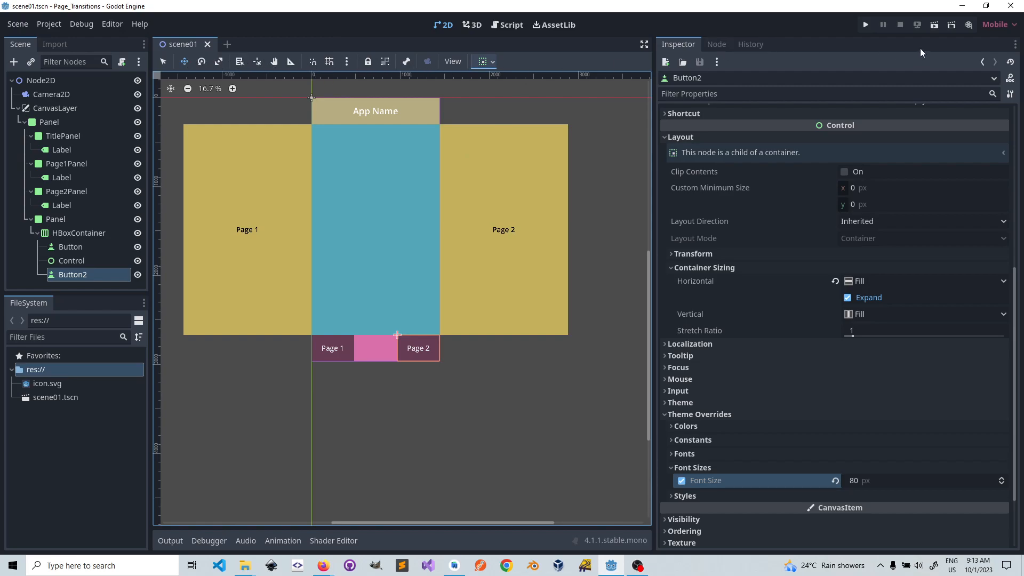
left_click(929, 25)
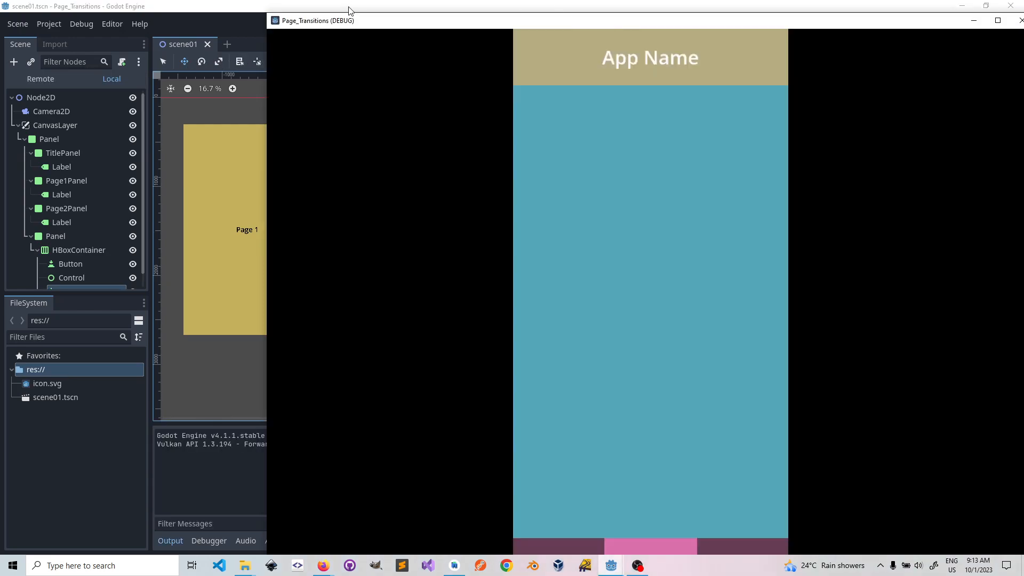
left_click_drag(266, 12, 376, 25)
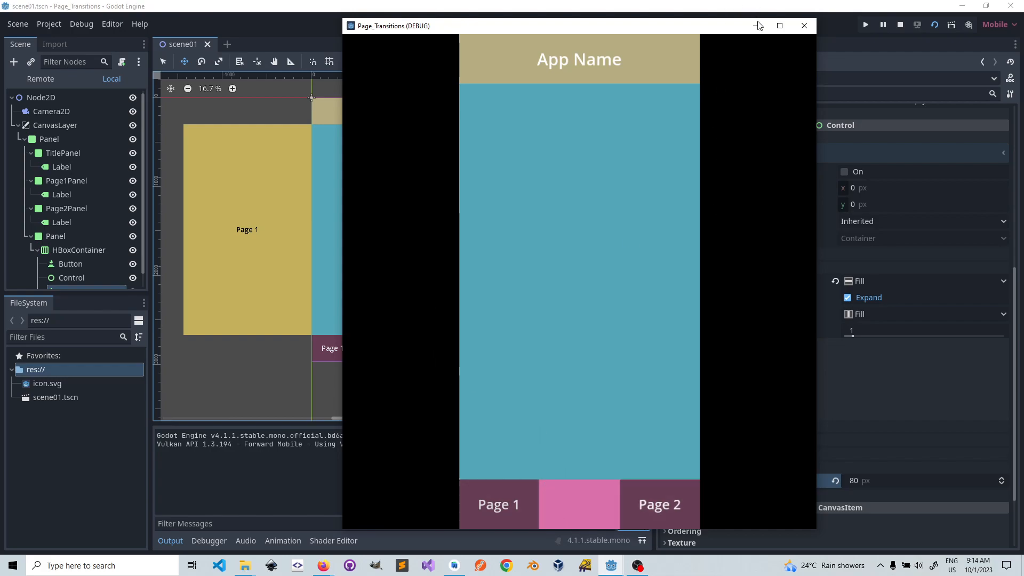
left_click_drag(694, 21, 909, 79)
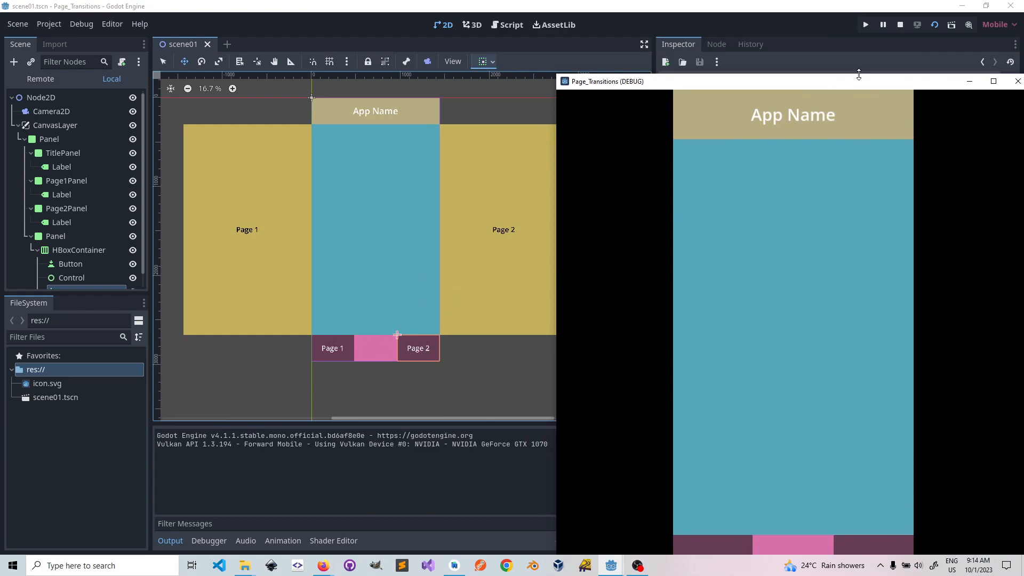
left_click_drag(848, 80, 671, 32)
left_click(839, 35)
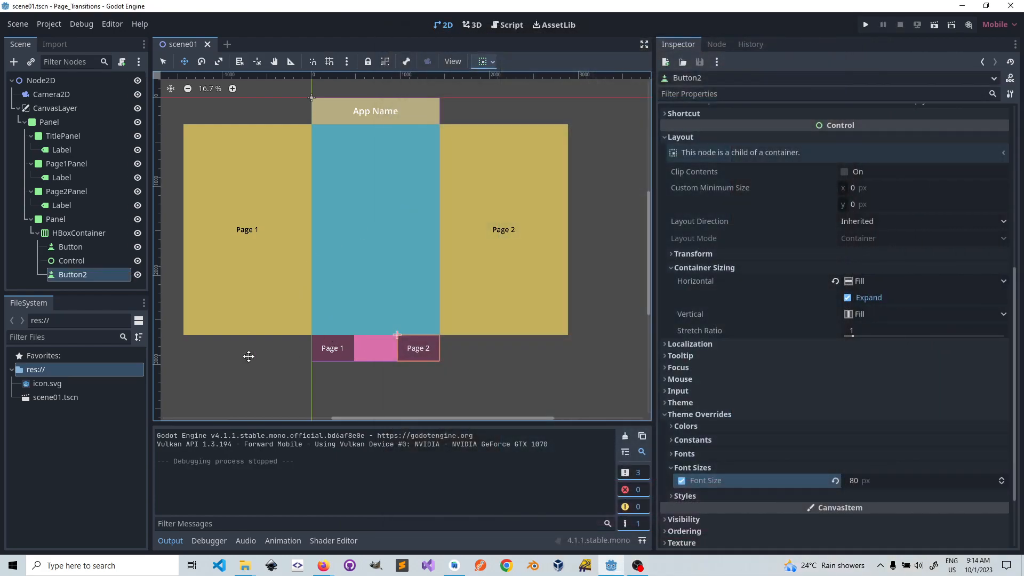
- Rename the pink bottom Panel node that holds the HBoxContainer to FooterPanel
left_click(67, 233)
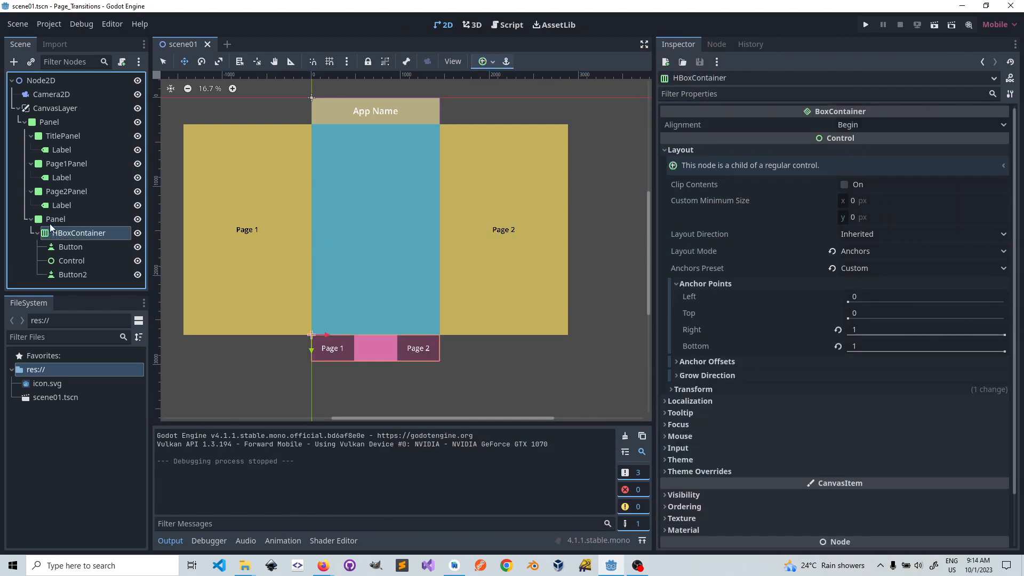
left_click(52, 219)
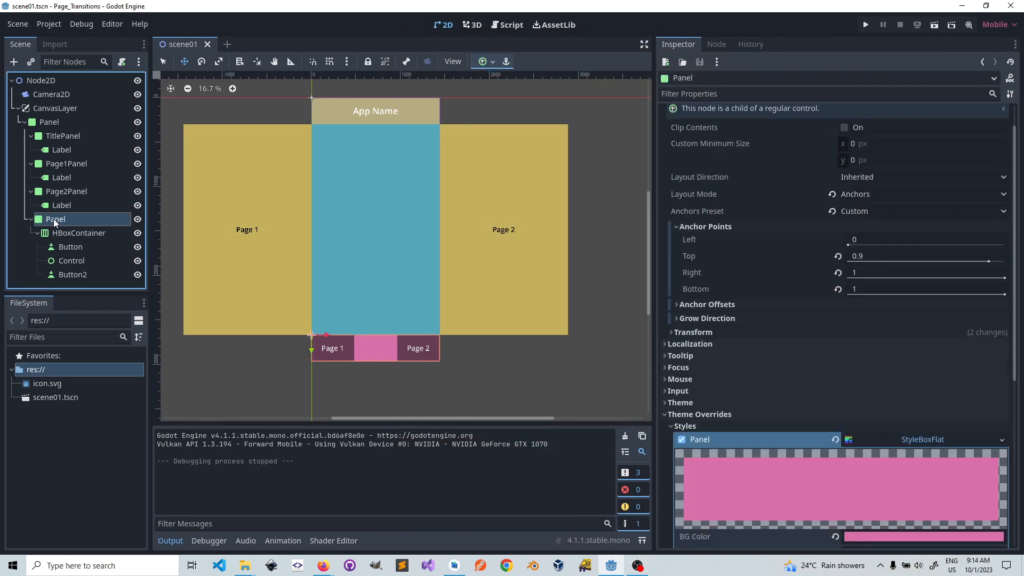
double_click(53, 218)
type("Footer")
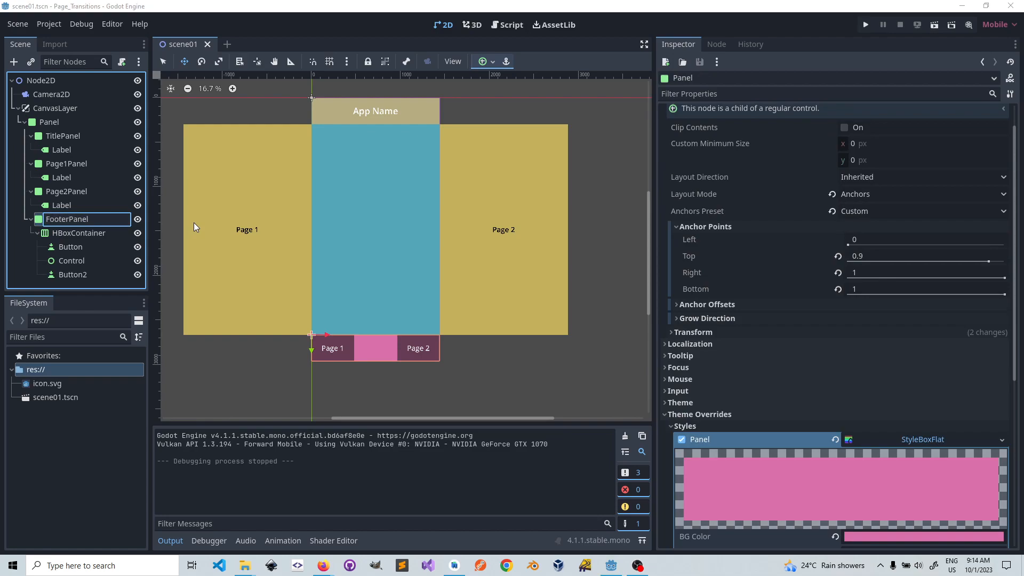
key("Return")
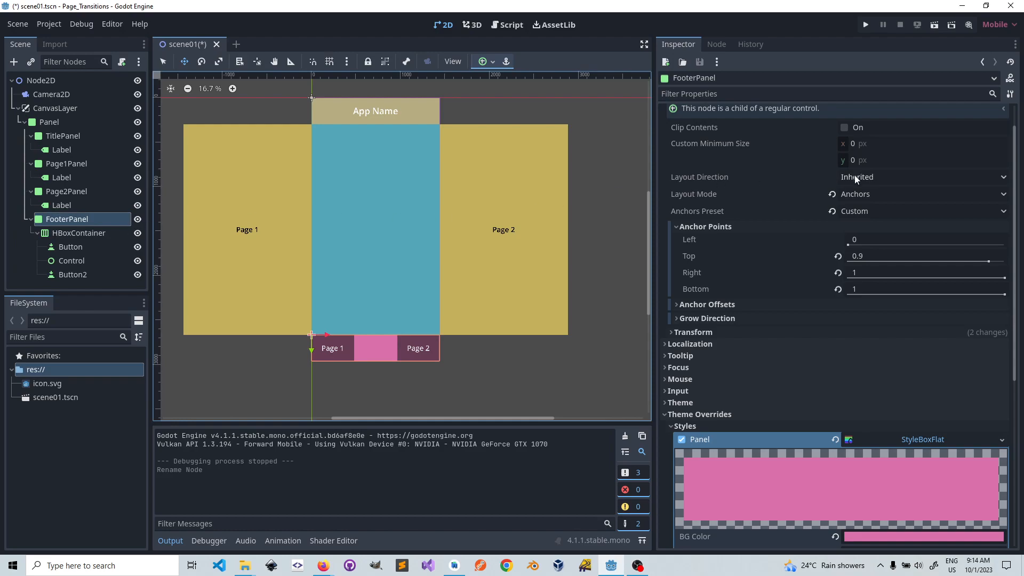
- Set FooterPanel's left anchor point to -1 and its right anchor point to 0
left_click(860, 240)
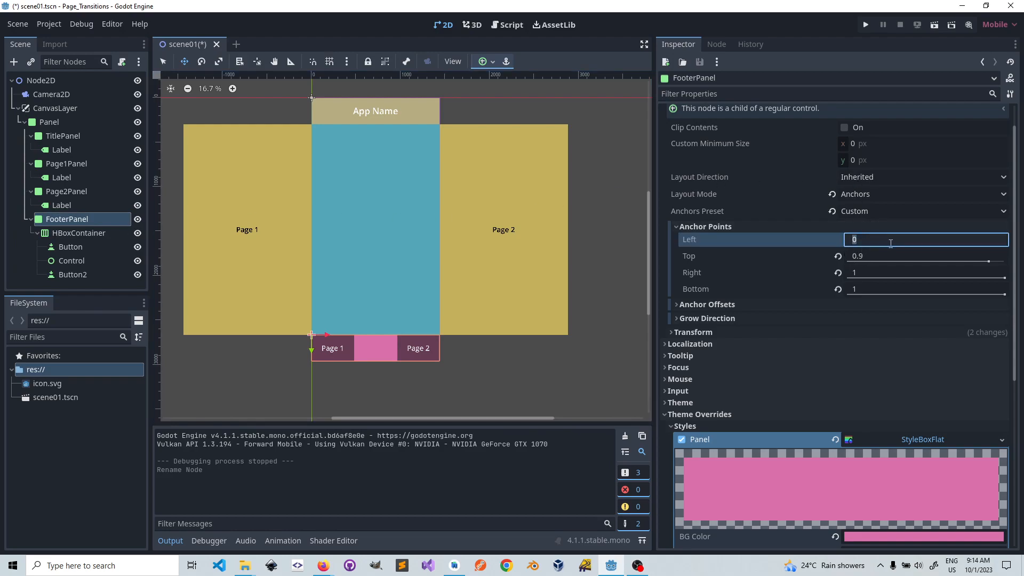
type("-1")
key("Return")
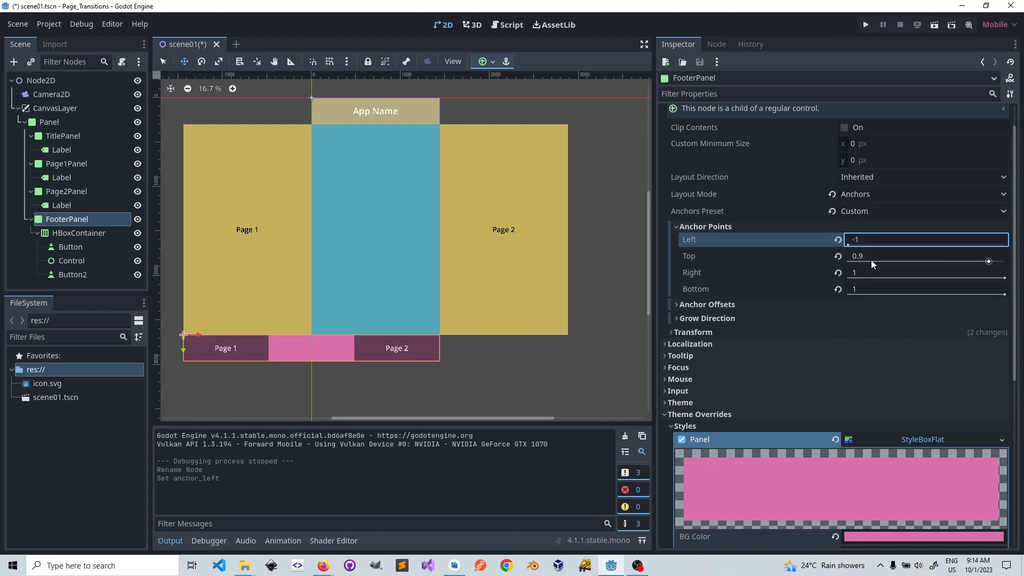
left_click(863, 273)
type("0")
key("Return")
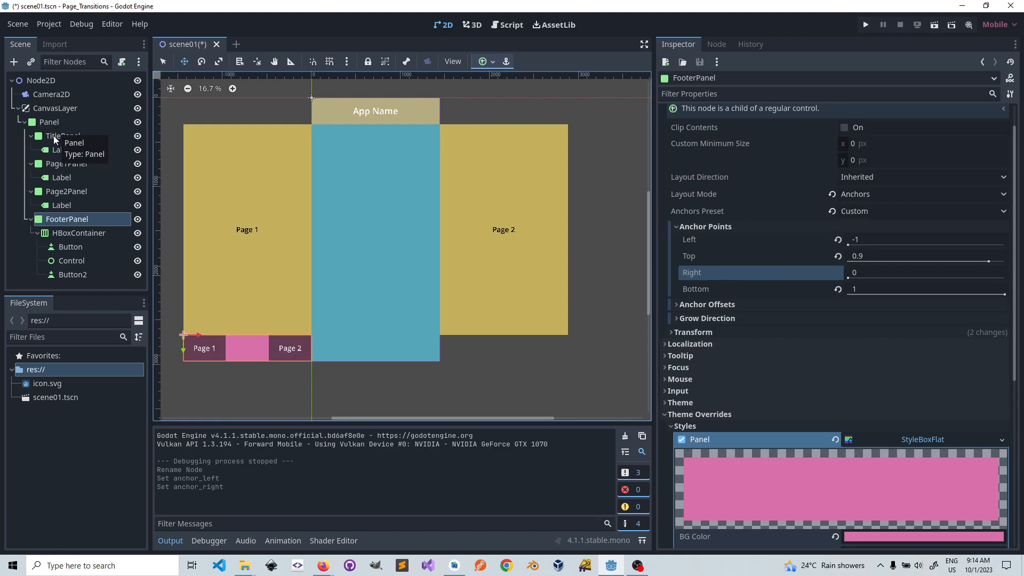
- Add a Button node as a direct child of the main Panel under the CanvasLayer
left_click(54, 136)
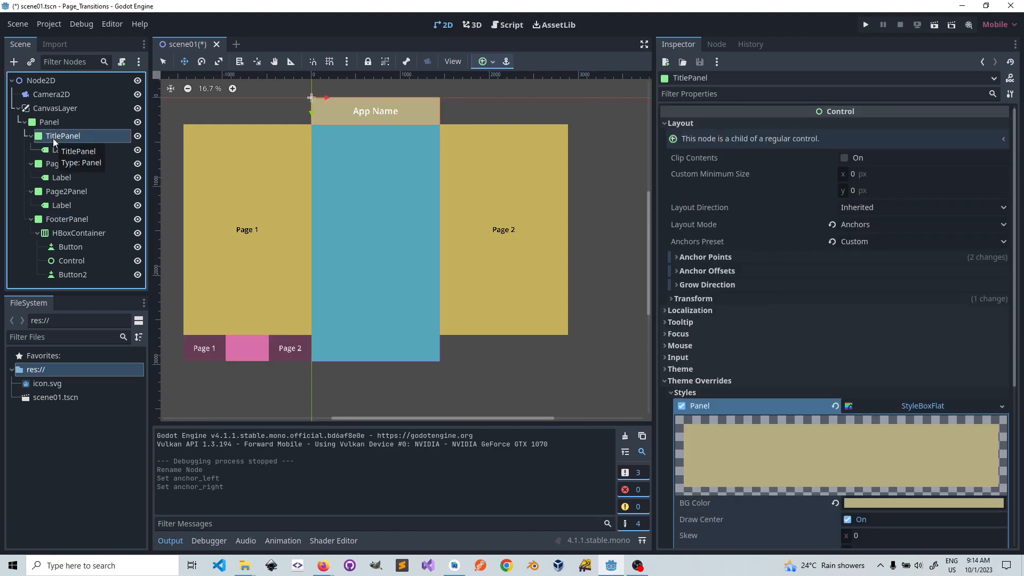
left_click(53, 124)
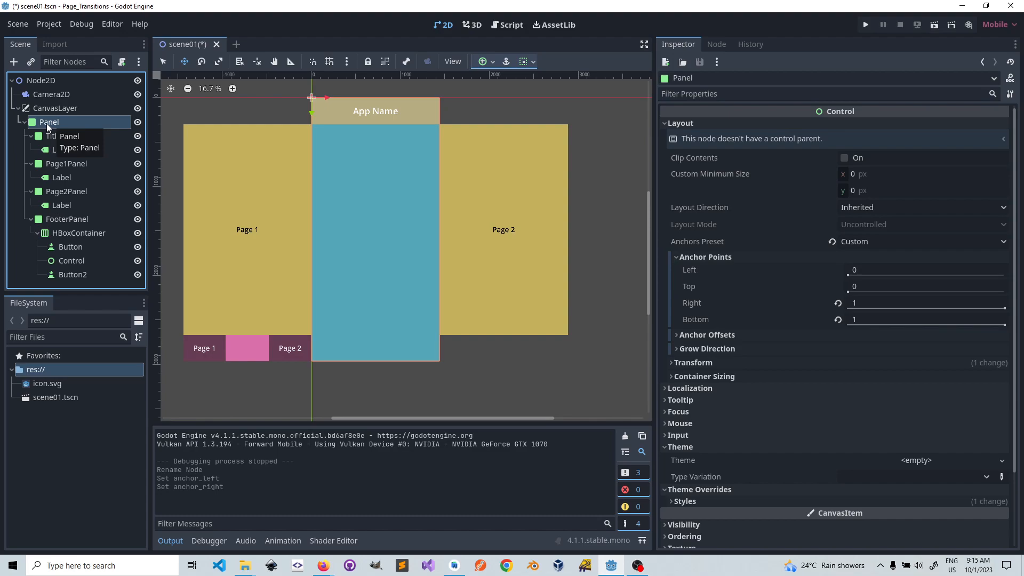
right_click(47, 122)
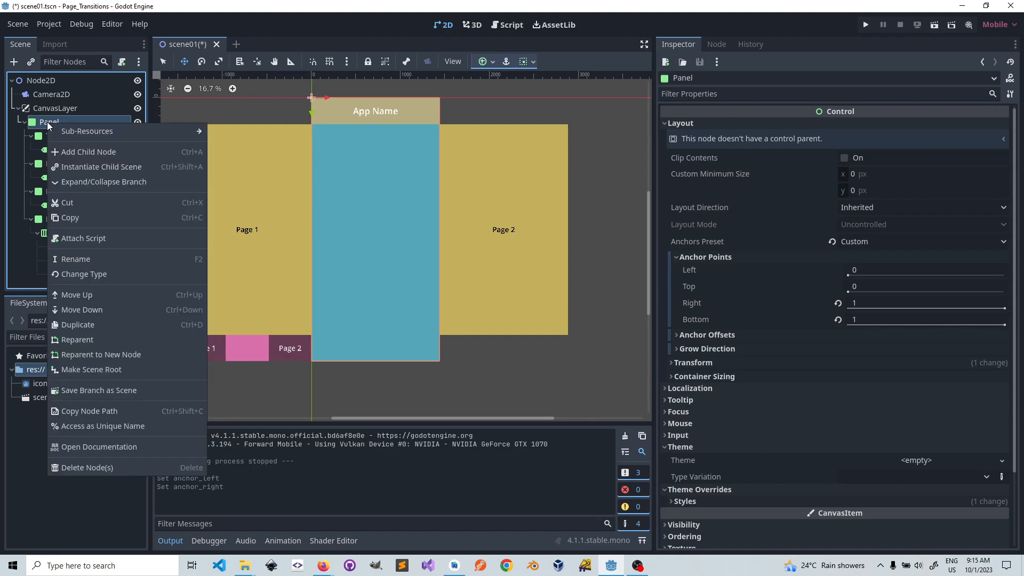
left_click(77, 152)
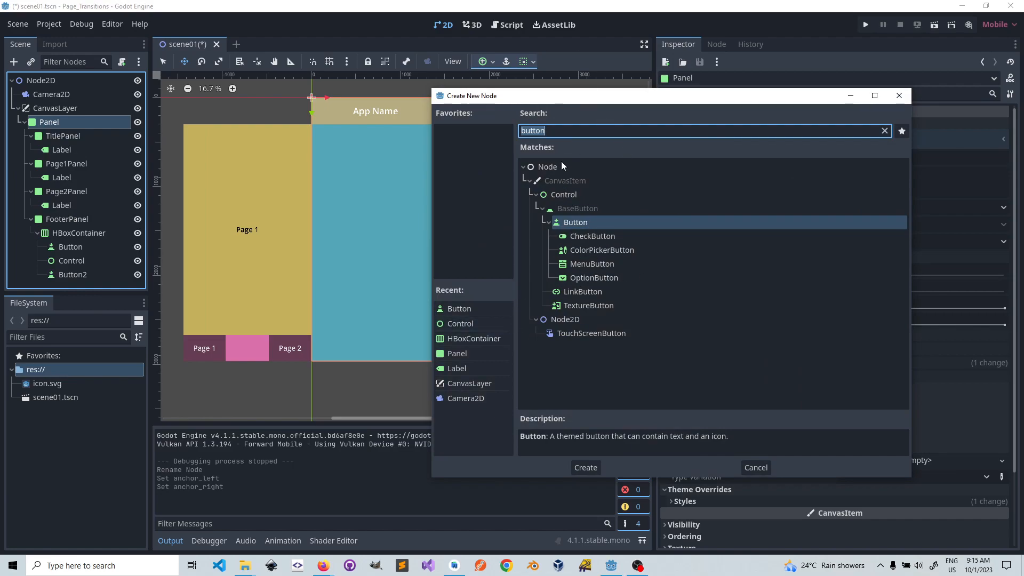
double_click(591, 224)
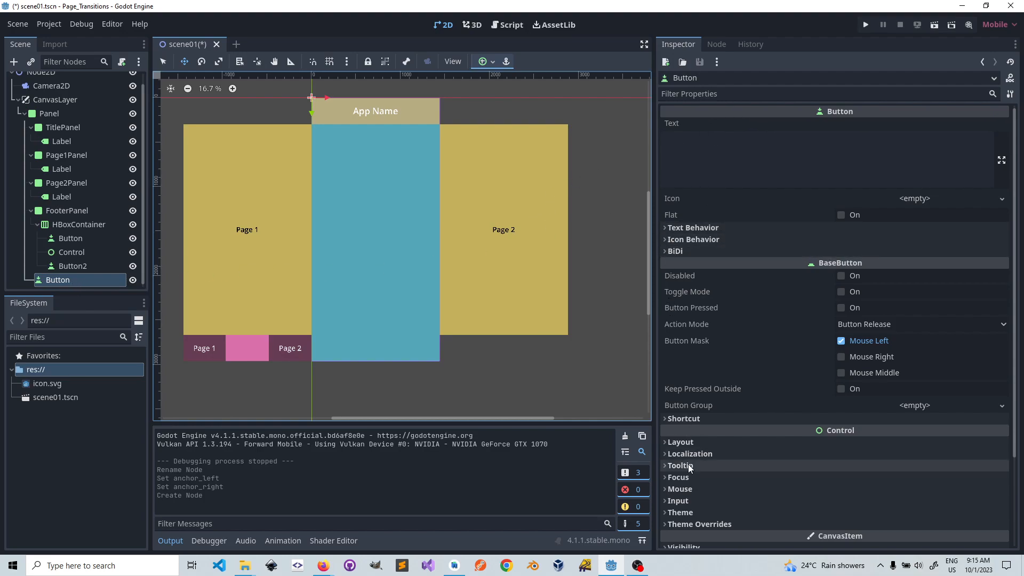
- Set the new Button's layout mode to Anchors with the Custom anchors preset
left_click(670, 442)
scroll(757, 396, "down", 2)
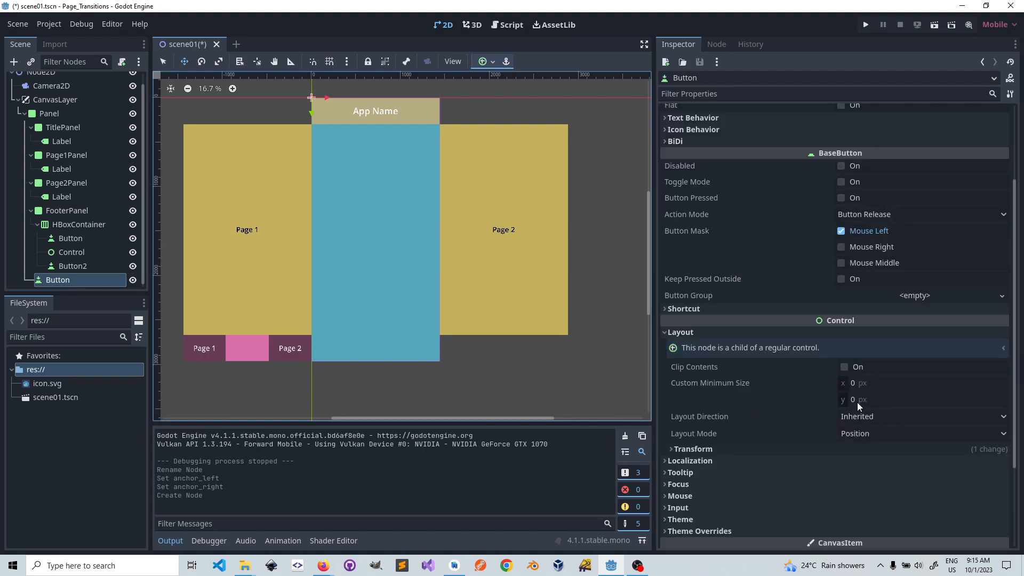
left_click(880, 433)
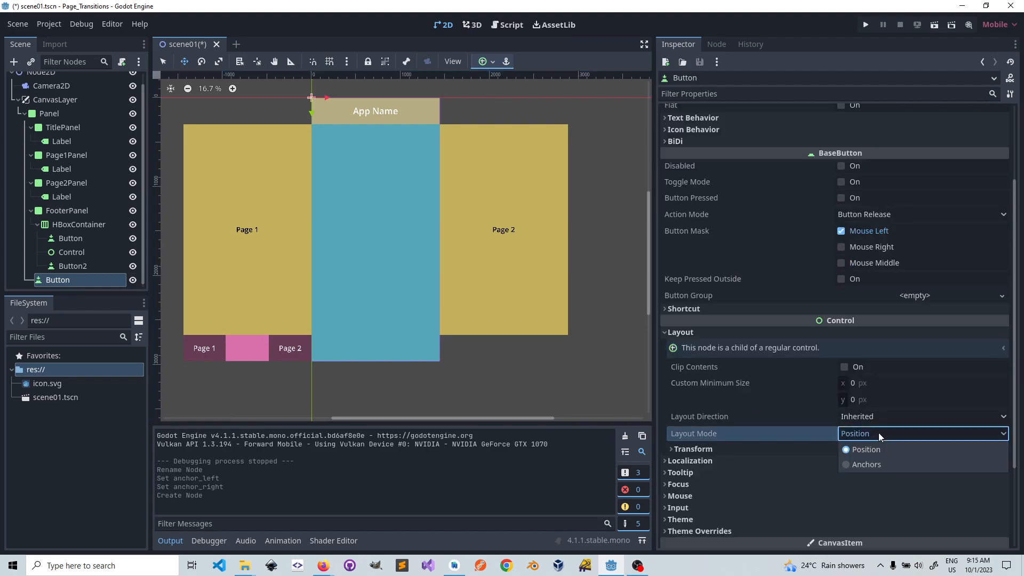
left_click(868, 464)
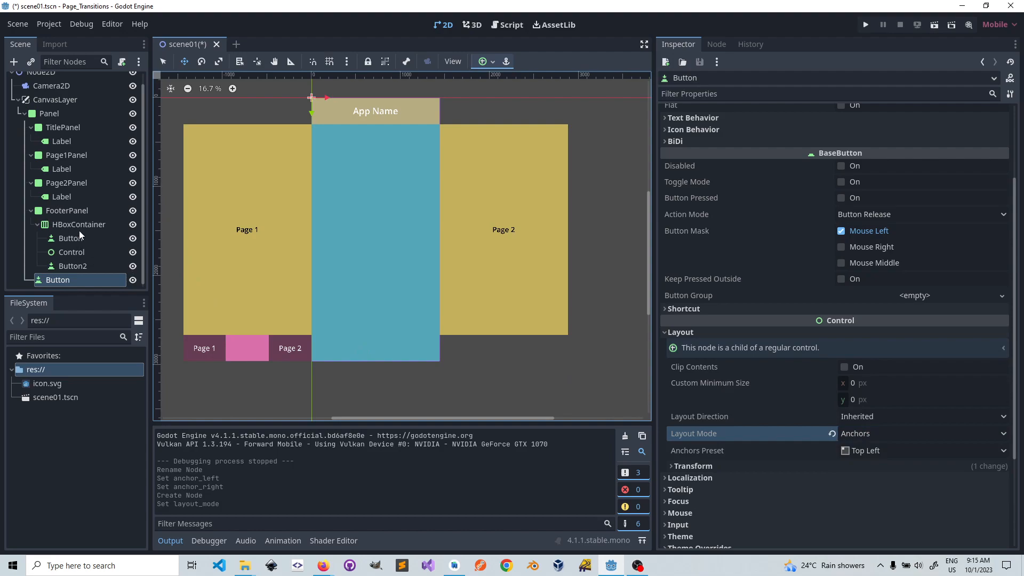
left_click(875, 453)
left_click(867, 304)
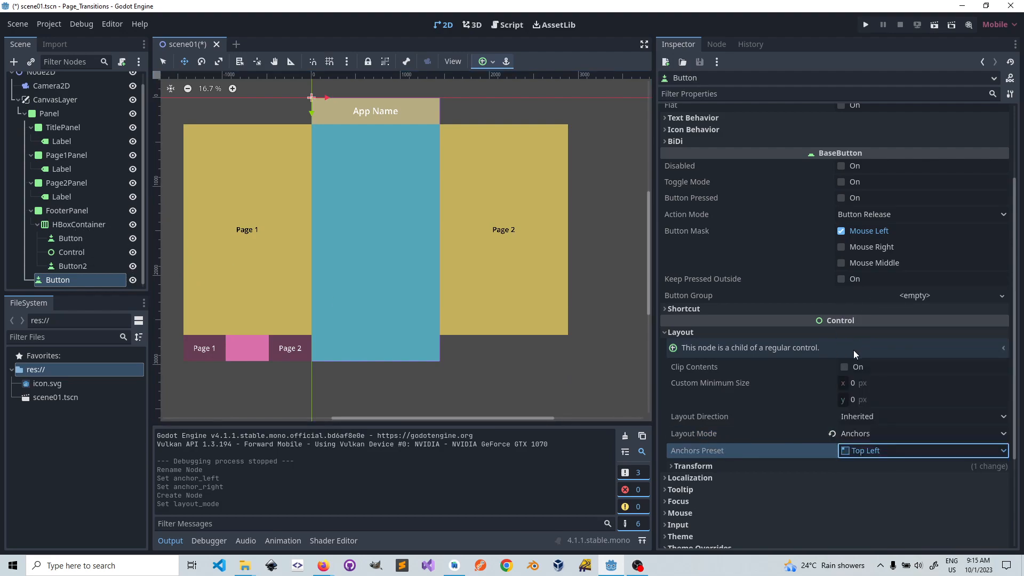
- Reset the Button's right and bottom anchor offsets to 0 px
scroll(816, 427, "down", 2)
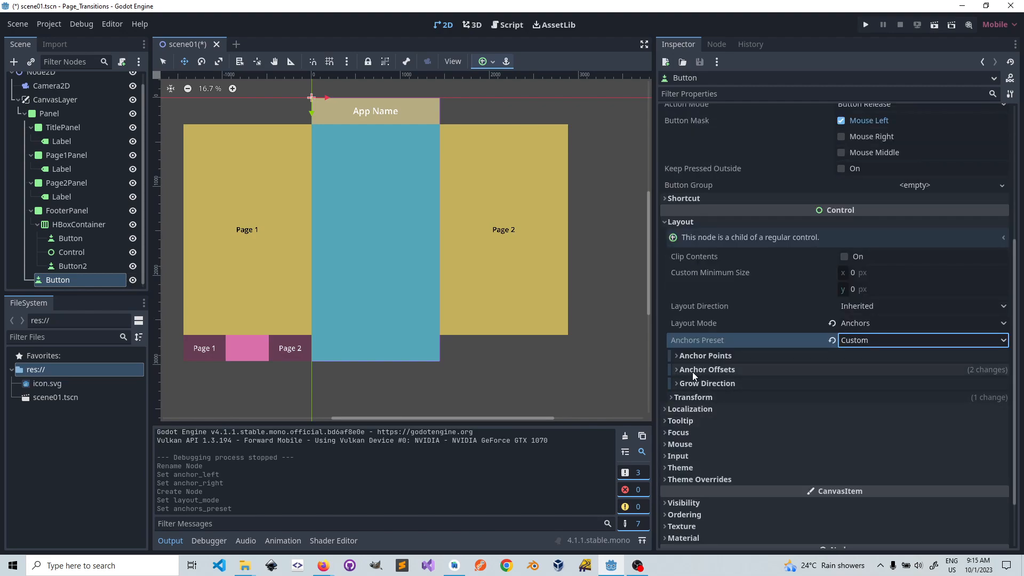
left_click(691, 370)
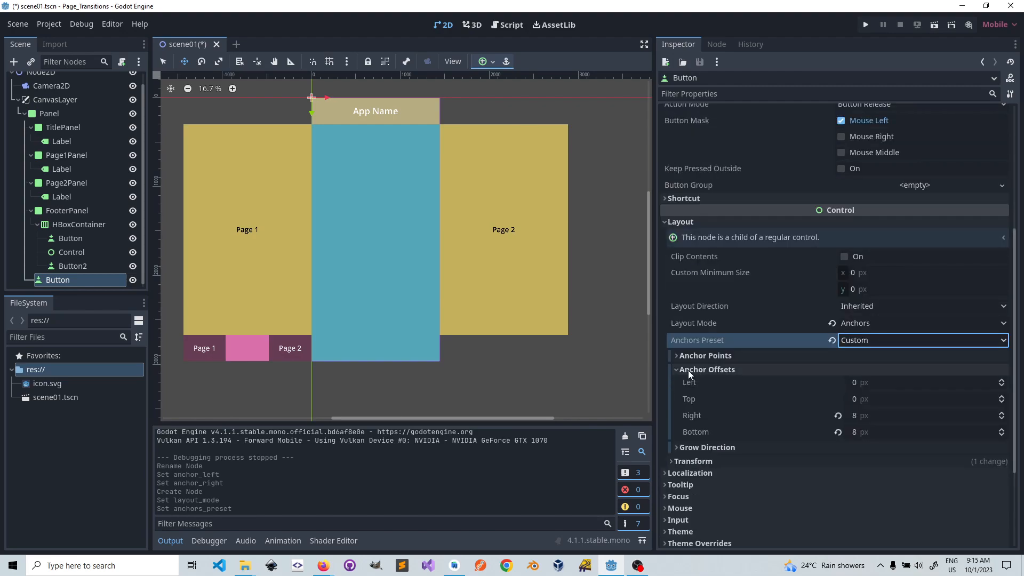
left_click(839, 417)
left_click(839, 432)
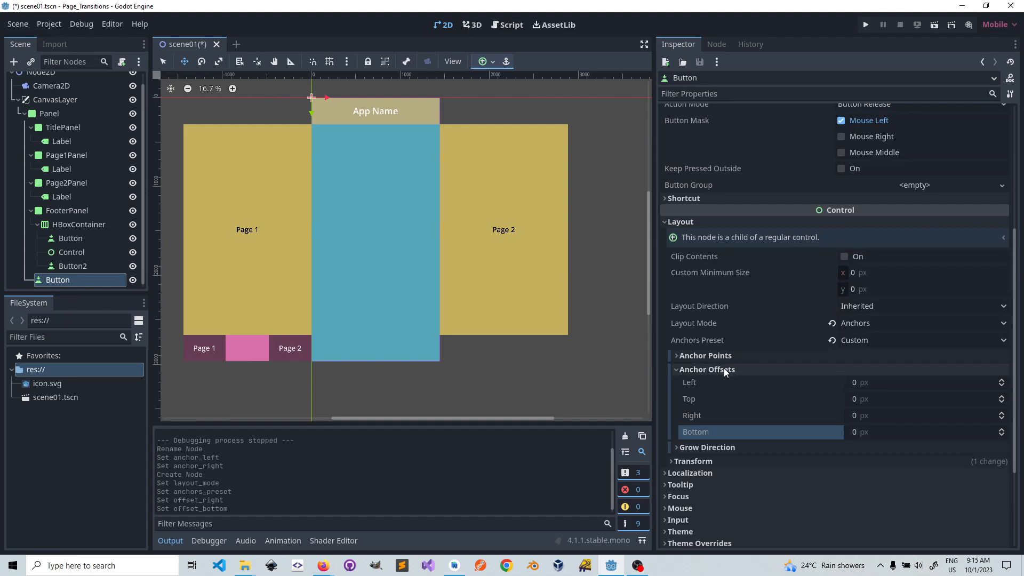
- Set the Button's right anchor point to 1 and its top anchor point to 0.85
left_click(695, 370)
left_click(699, 356)
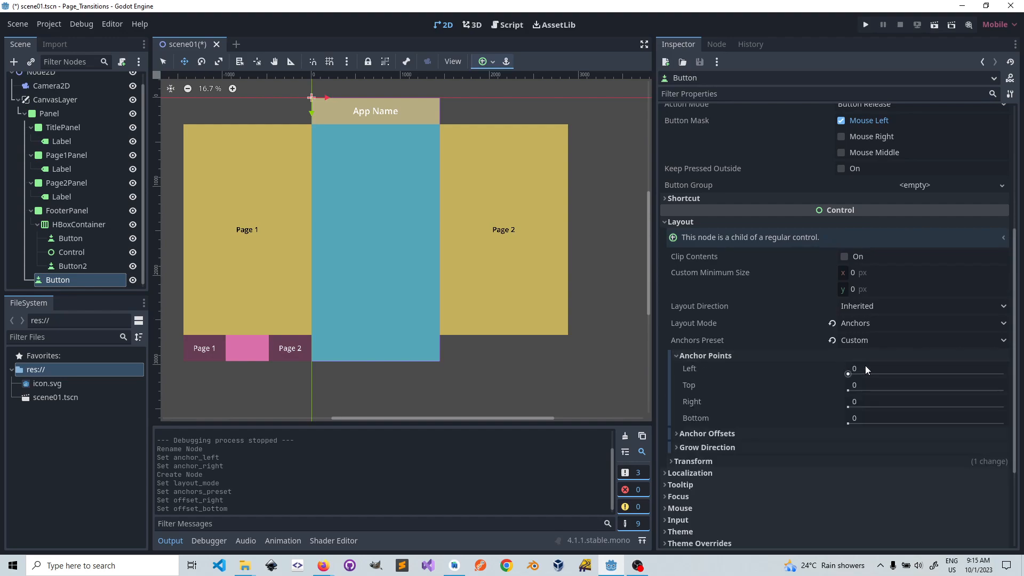
left_click(860, 401)
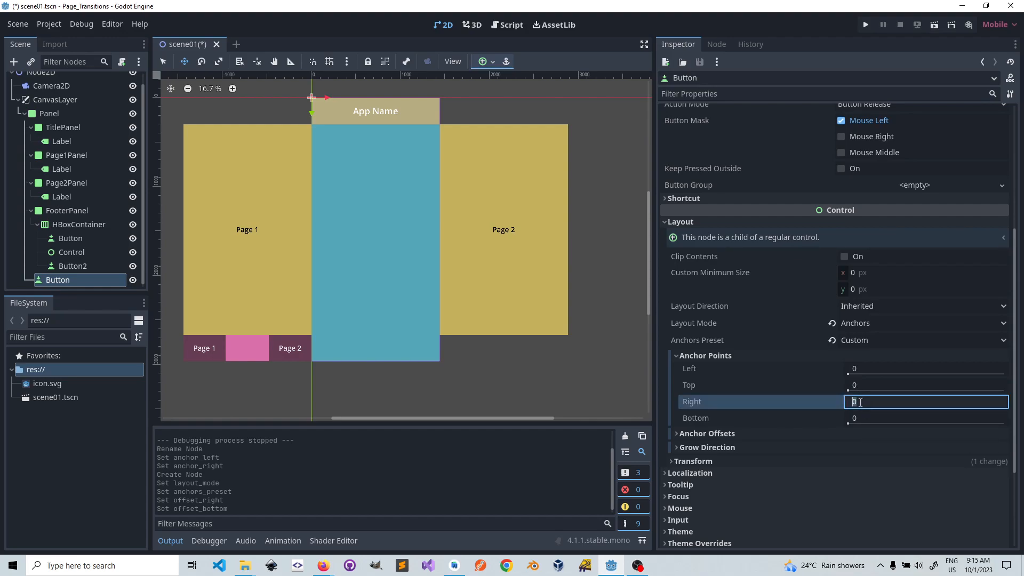
type("1")
key("Return")
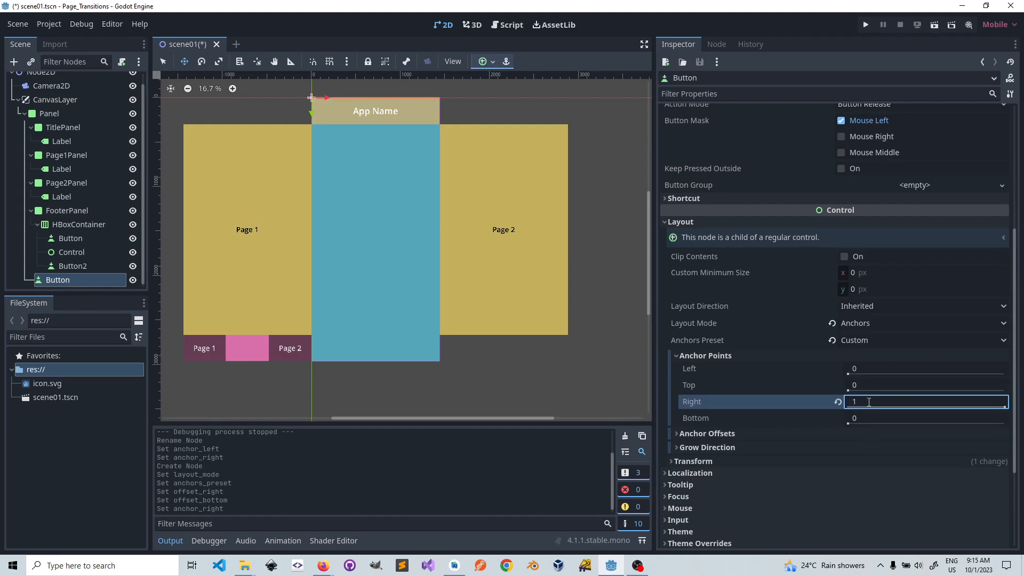
left_click(875, 381)
type("0.85")
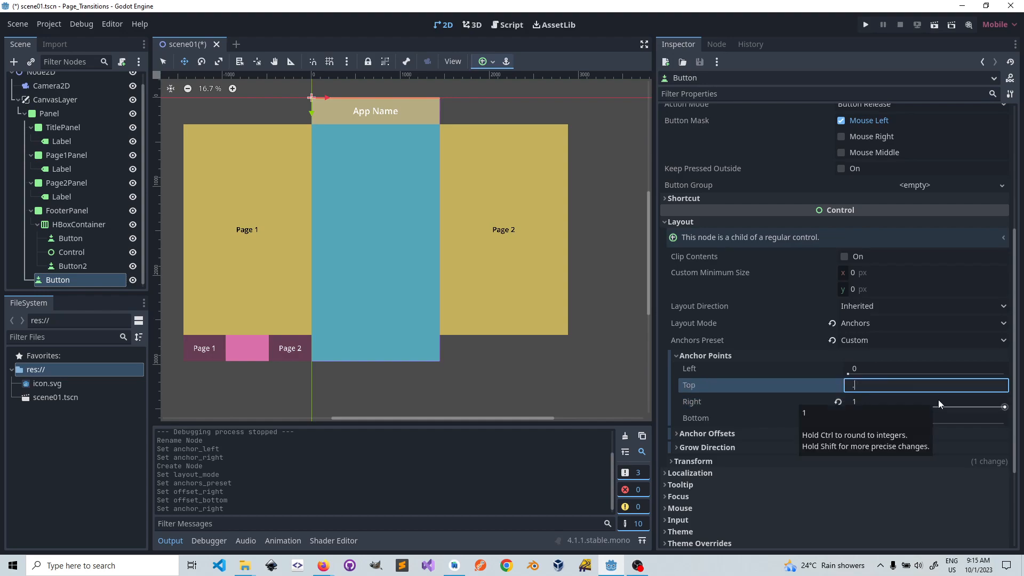
key("Return")
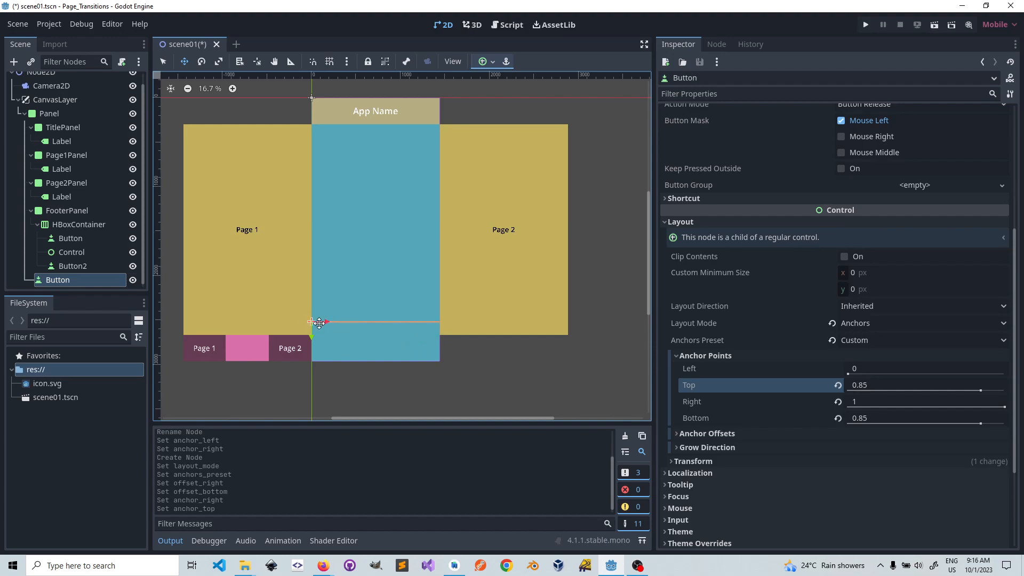
- Set the Button's bottom anchor point to 1
left_click(863, 418)
type("1")
key("Return")
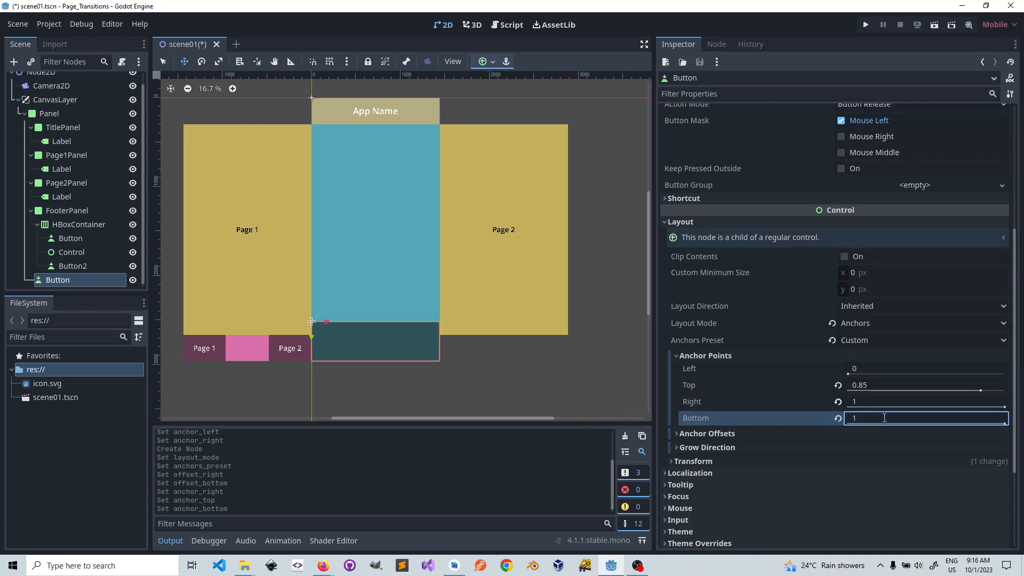
- Set the Button's bottom anchor point to 0.95
left_click(892, 419)
type("0.95")
key("Return")
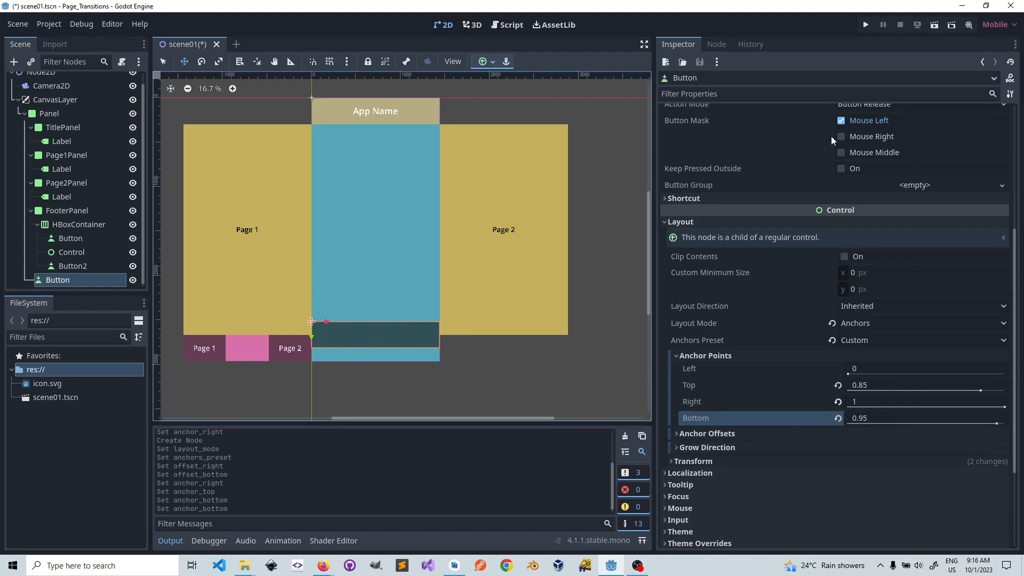
- Enter "Slide in Footer" as the Button's text
scroll(838, 155, "up", 5)
left_click(795, 152)
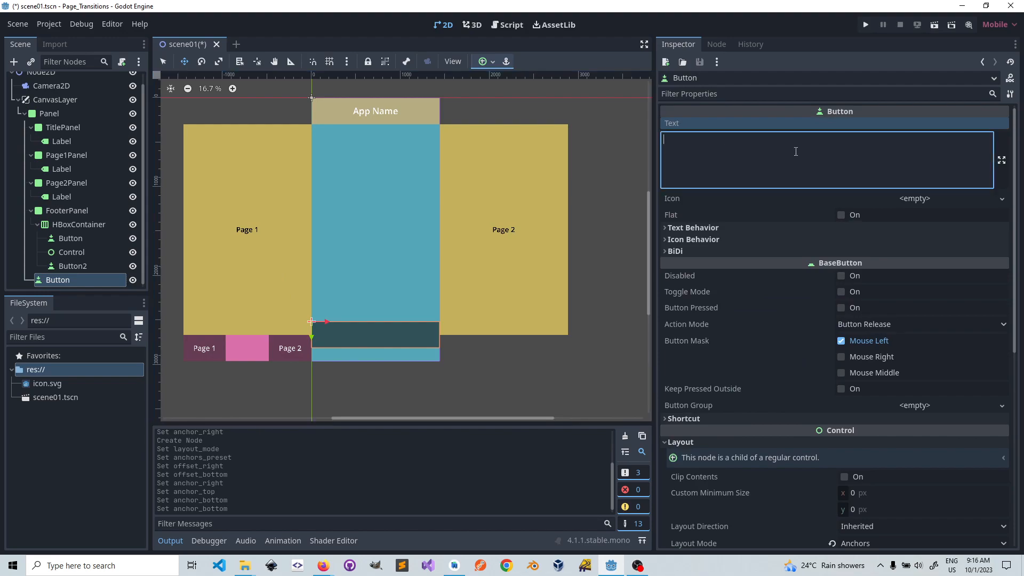
type("Slide ")
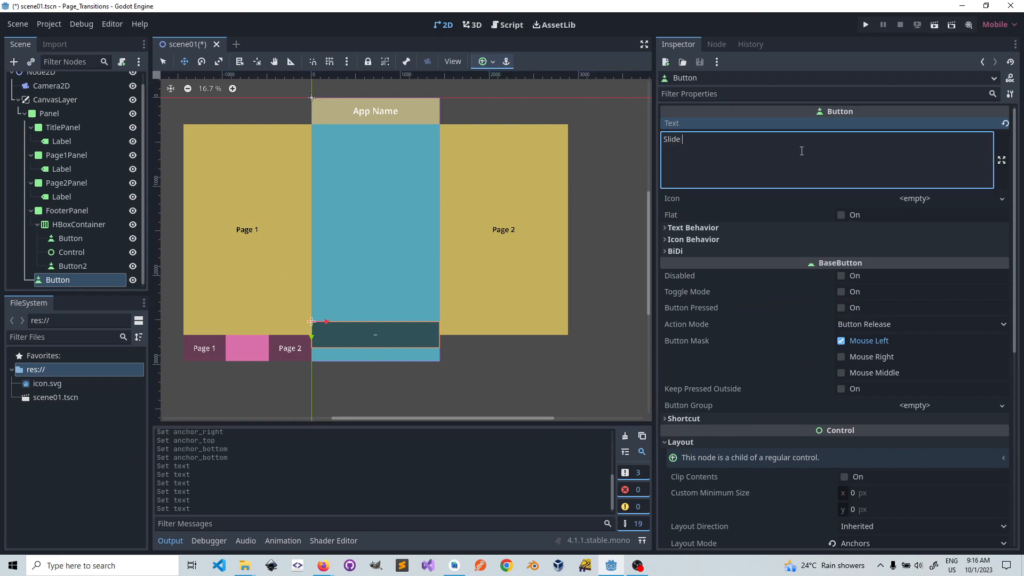
type("in Footer")
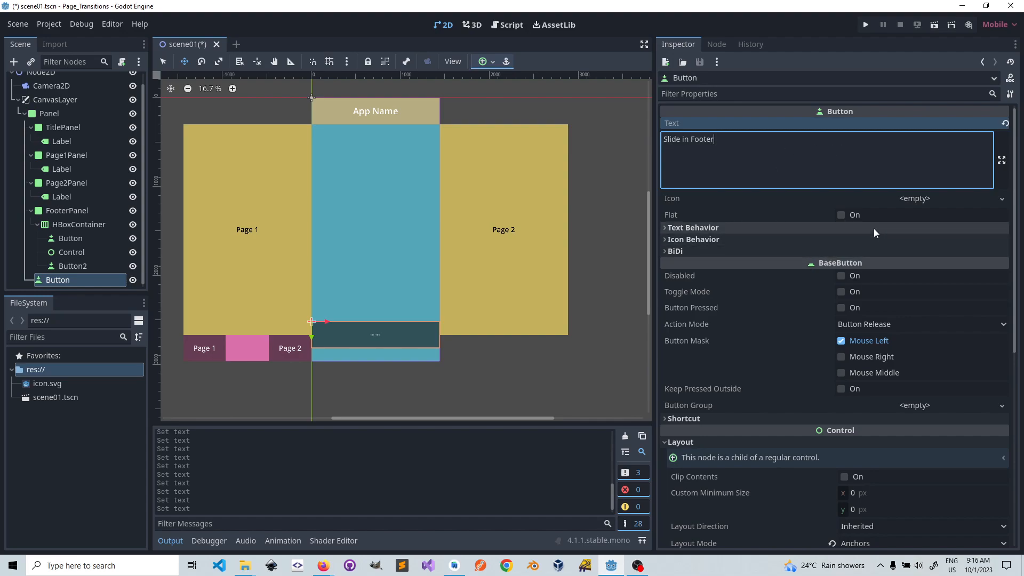
- Override the Slide in Footer button's theme font size with 80 px
scroll(747, 341, "down", 3)
scroll(694, 427, "down", 5)
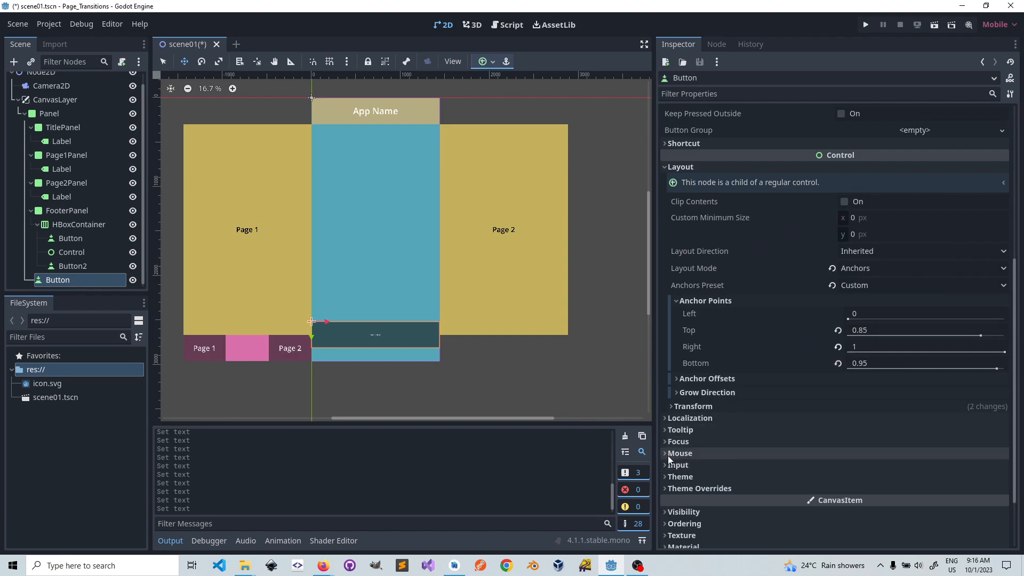
left_click(673, 488)
scroll(693, 482, "down", 3)
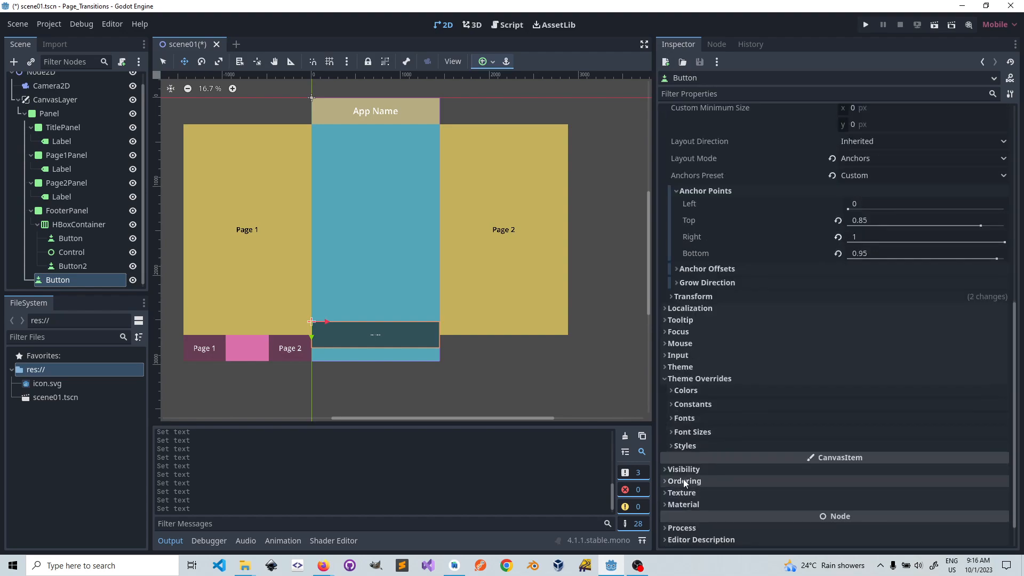
left_click(671, 445)
left_click(678, 446)
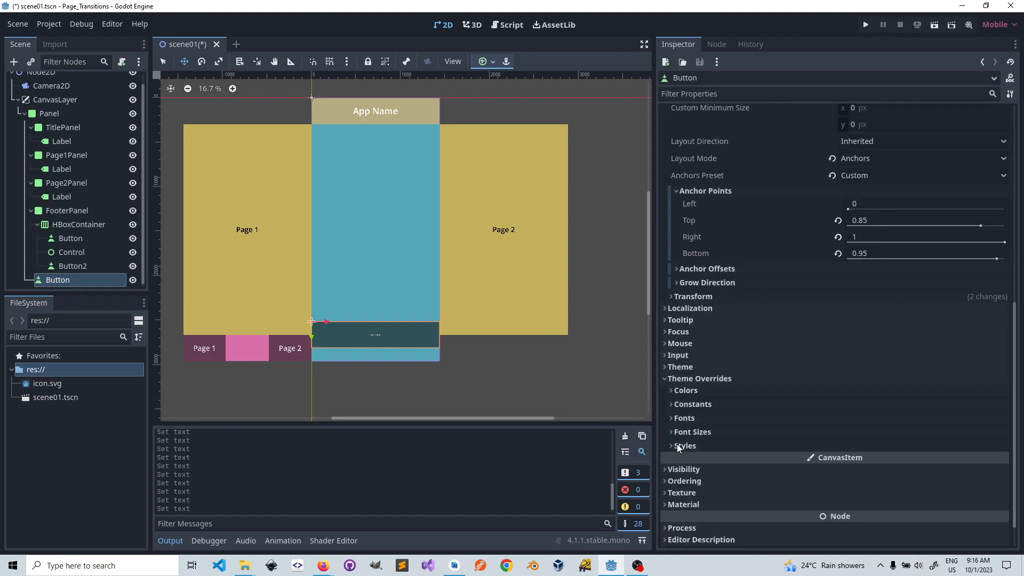
left_click(680, 432)
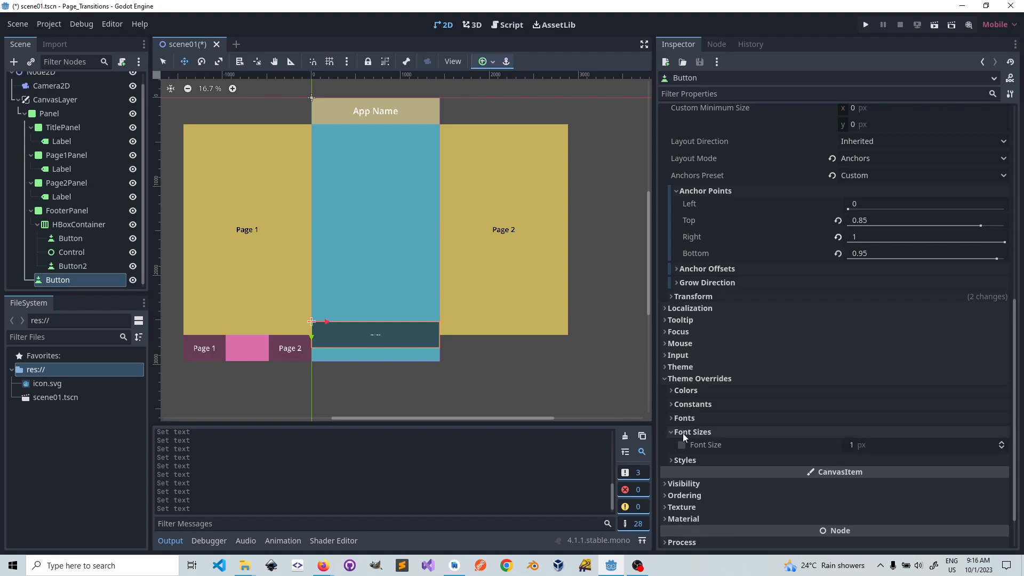
left_click(852, 445)
type("80")
key("Return")
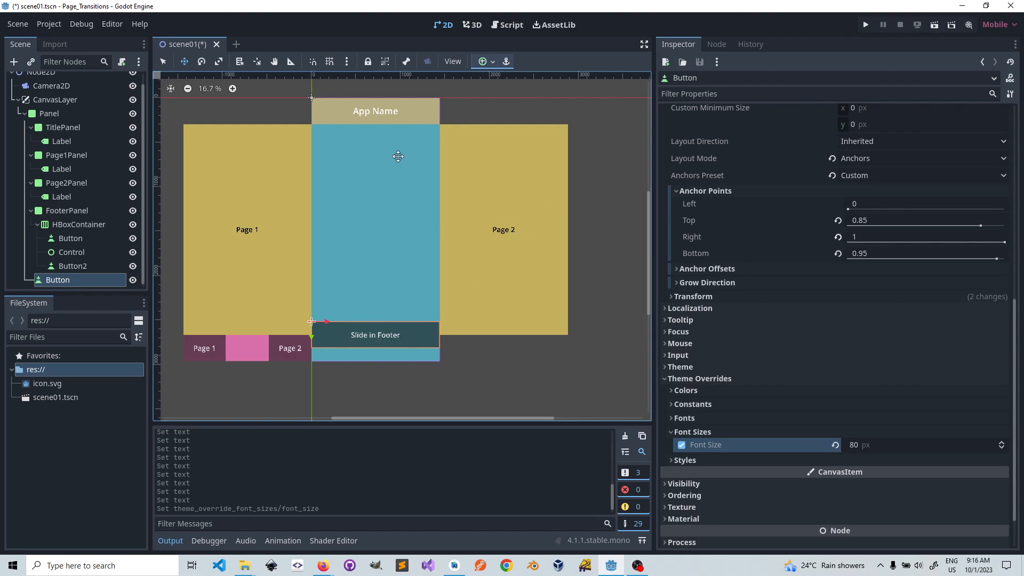
- Save the scene and run it to check the Slide in Footer button's placement in the preview window, closing the preview when done
left_click(18, 24)
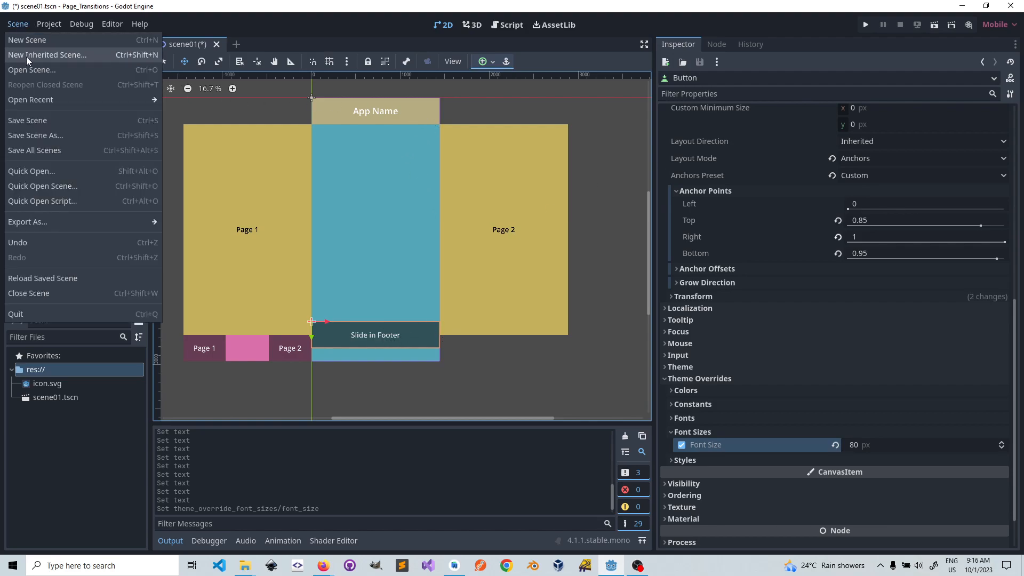
left_click(21, 120)
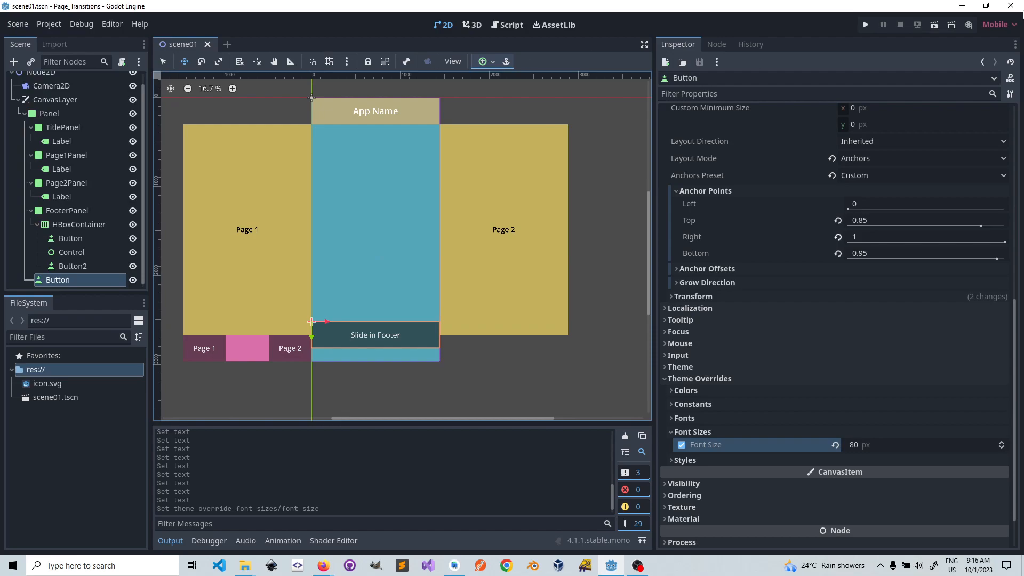
left_click(935, 25)
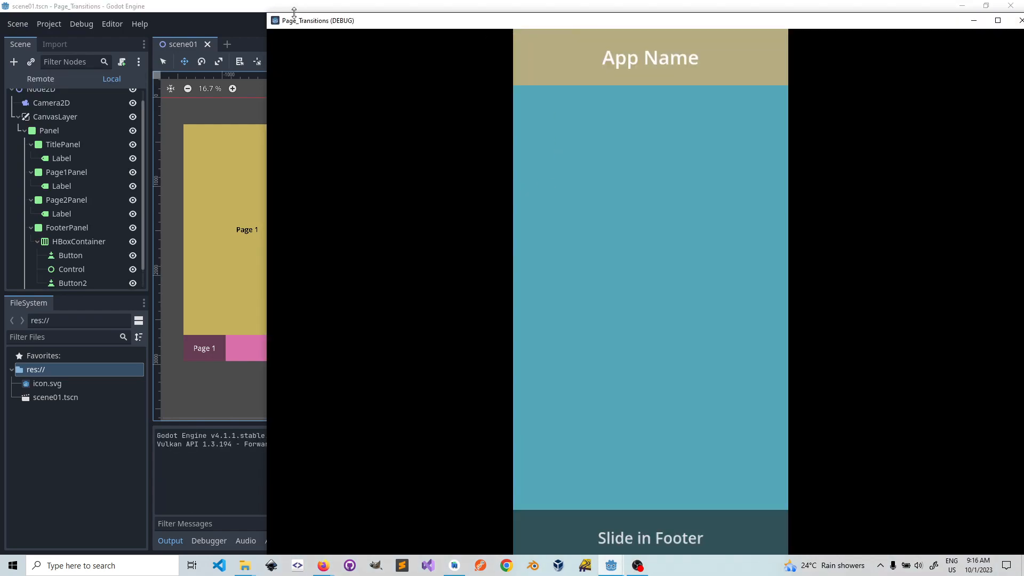
left_click_drag(271, 16, 407, 49)
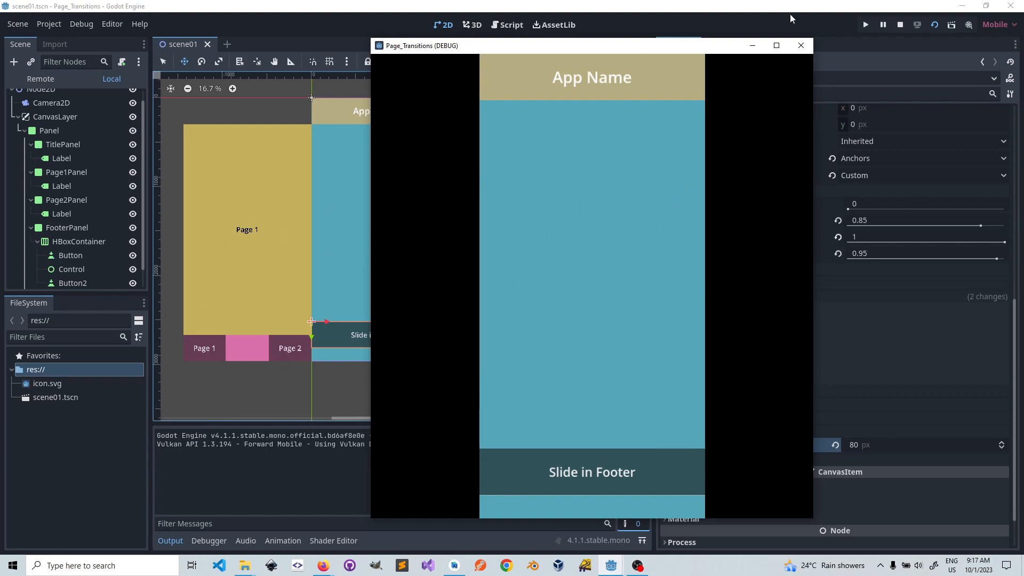
left_click(801, 46)
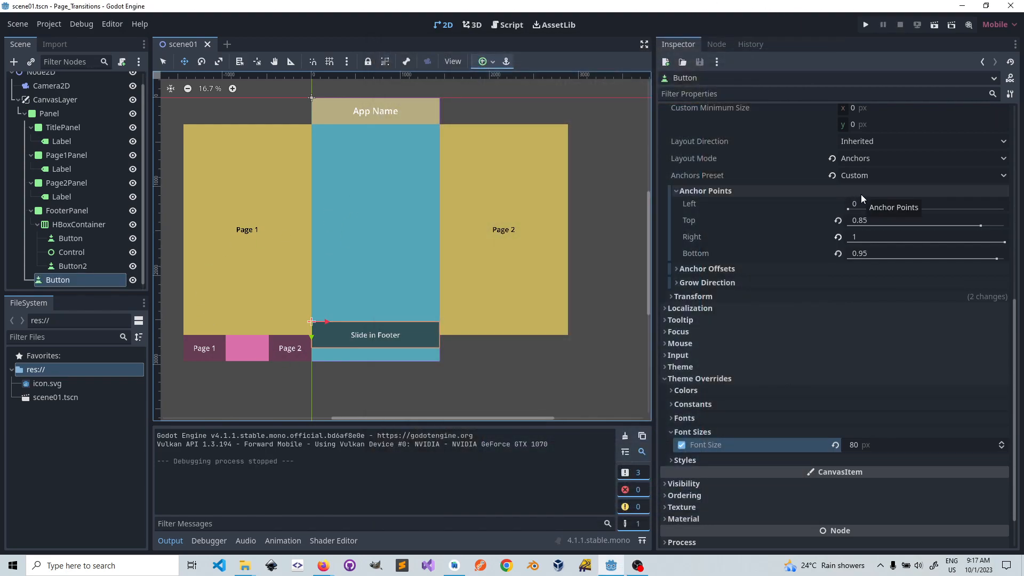